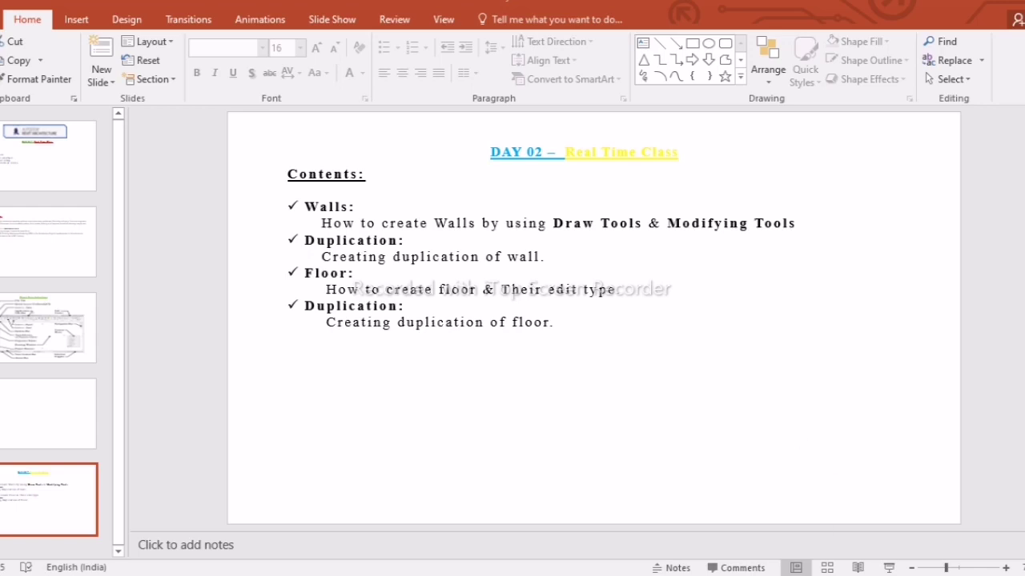
Switch to Revit and open the North elevation to examine the floor levels and grid lines.
key(alt+Tab)
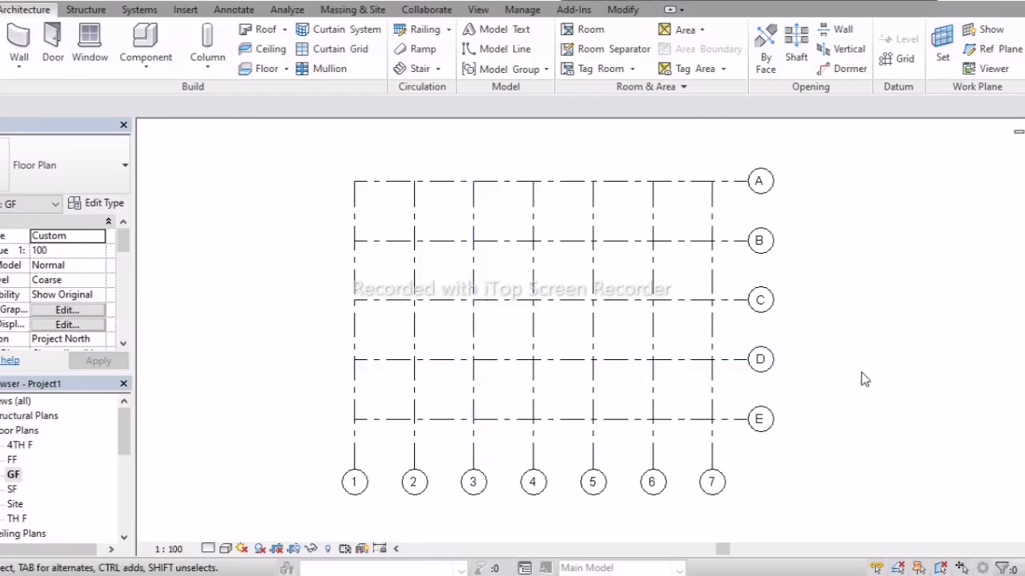
middle_drag(873, 364, 844, 368)
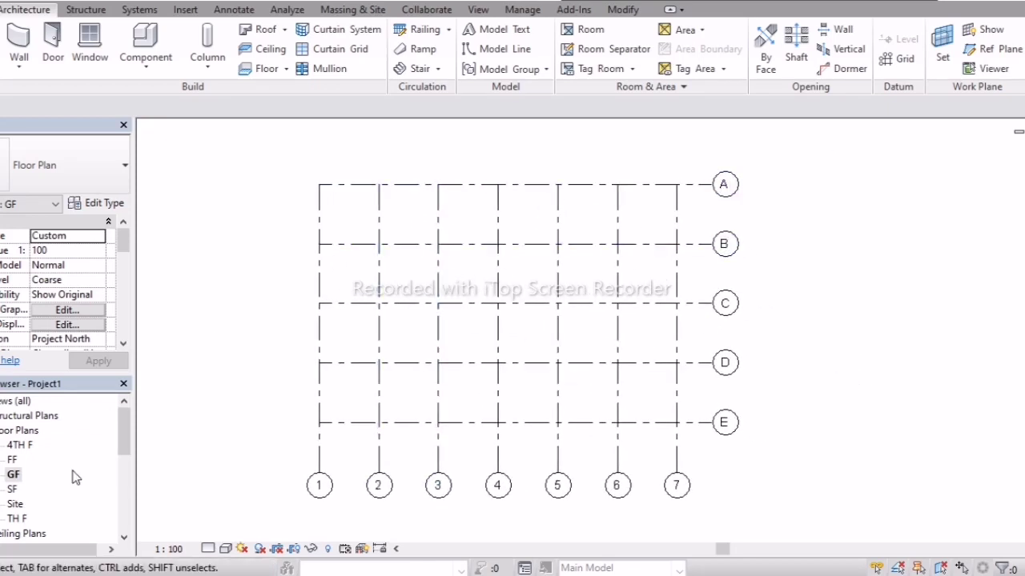
scroll(115, 432, down, 3)
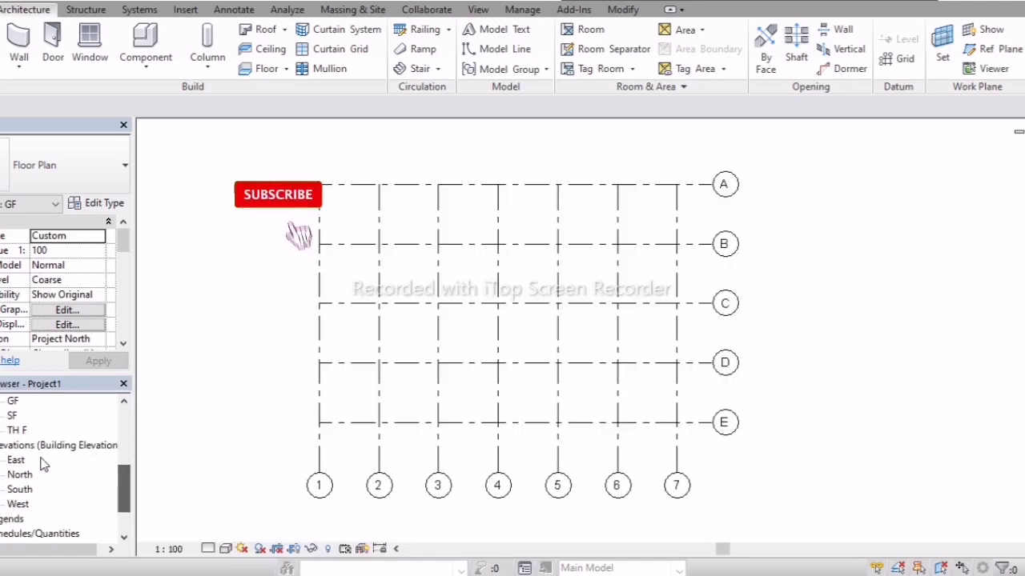
double_click(19, 476)
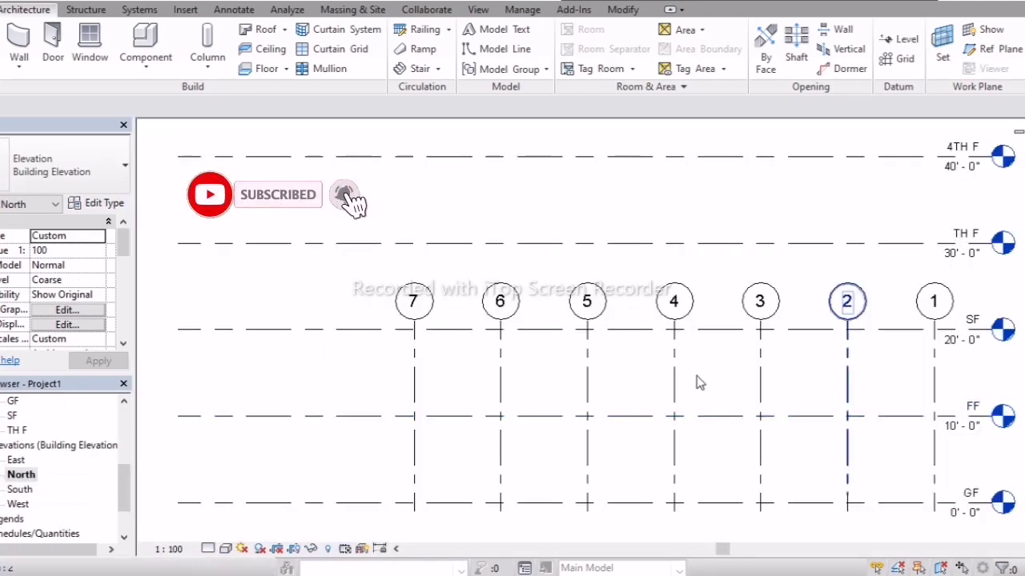
scroll(688, 381, down, 2)
scroll(679, 378, up, 4)
mouse_move(727, 379)
middle_down()
mouse_move(707, 368)
mouse_move(699, 397)
mouse_move(728, 385)
middle_up()
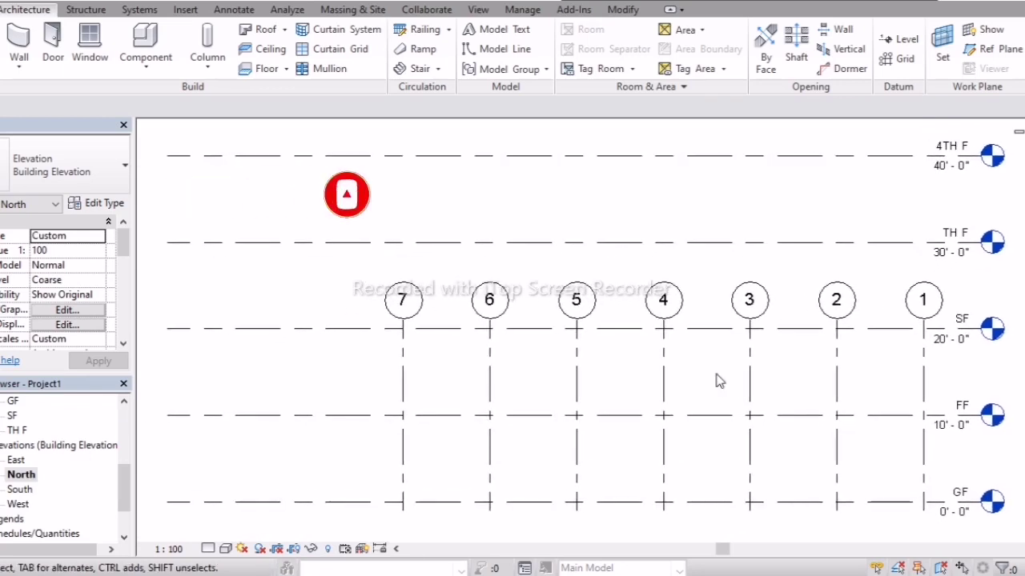
scroll(122, 496, up, 3)
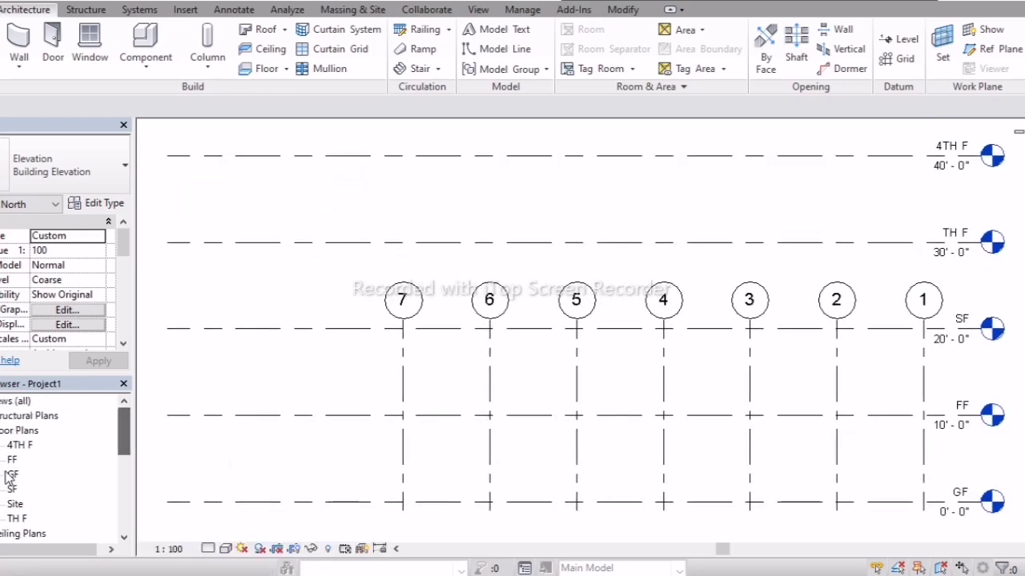
In the GF floor plan, draw Generic - 200mm walls around the grid perimeter through intersections A1, E1, E7 and A7, closing the rectangle.
double_click(13, 476)
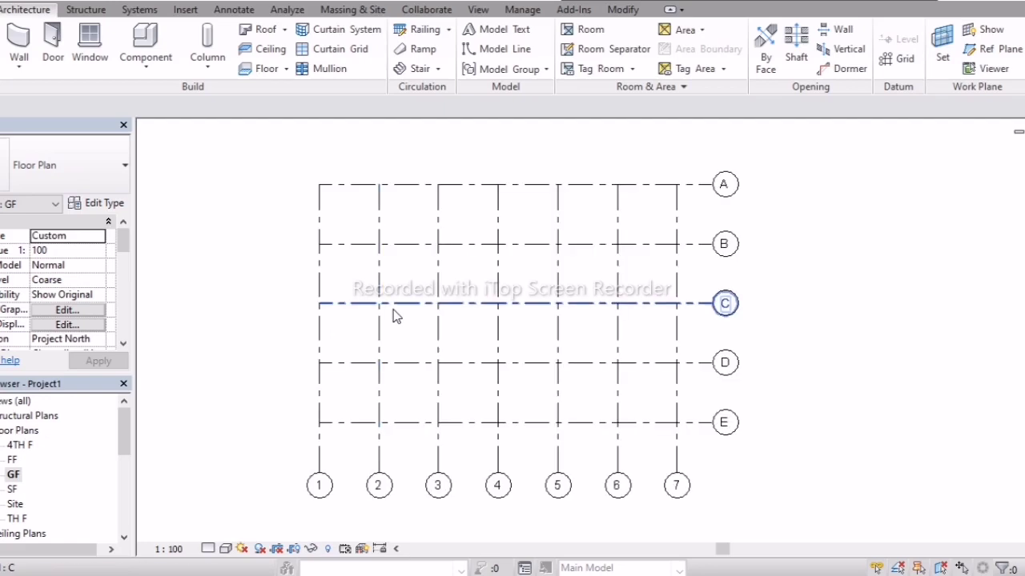
middle_drag(848, 299, 871, 313)
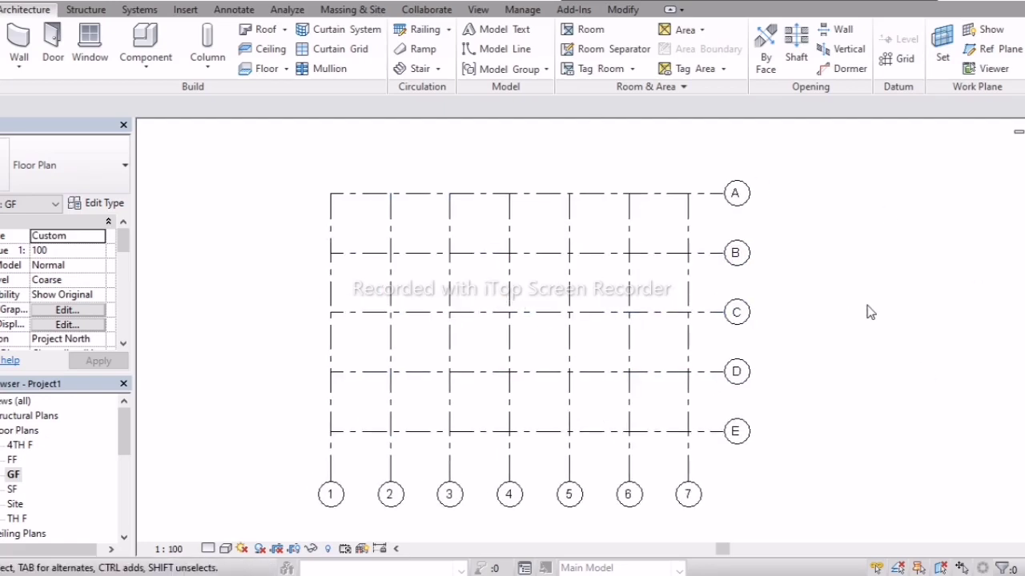
click(19, 44)
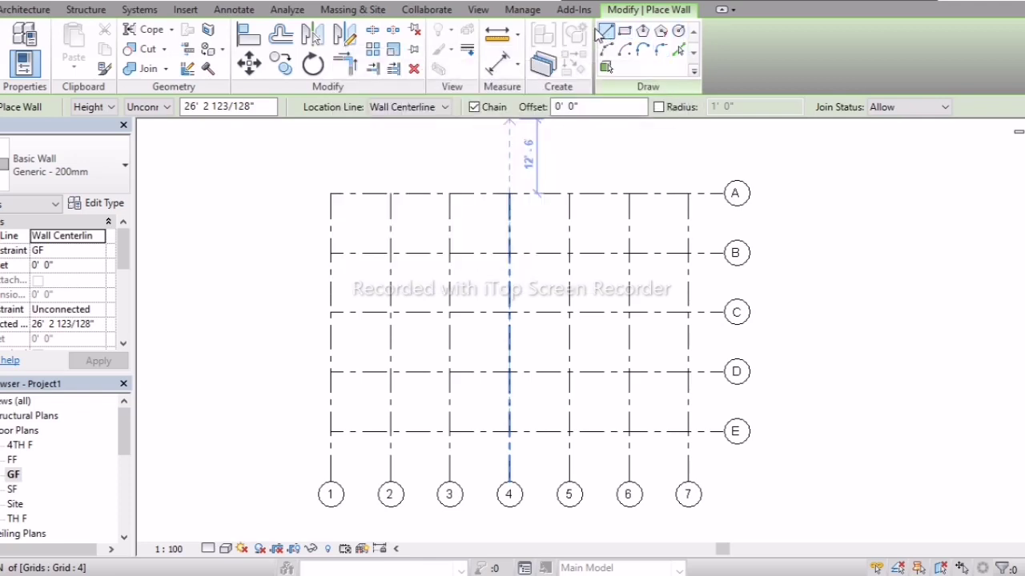
click(331, 191)
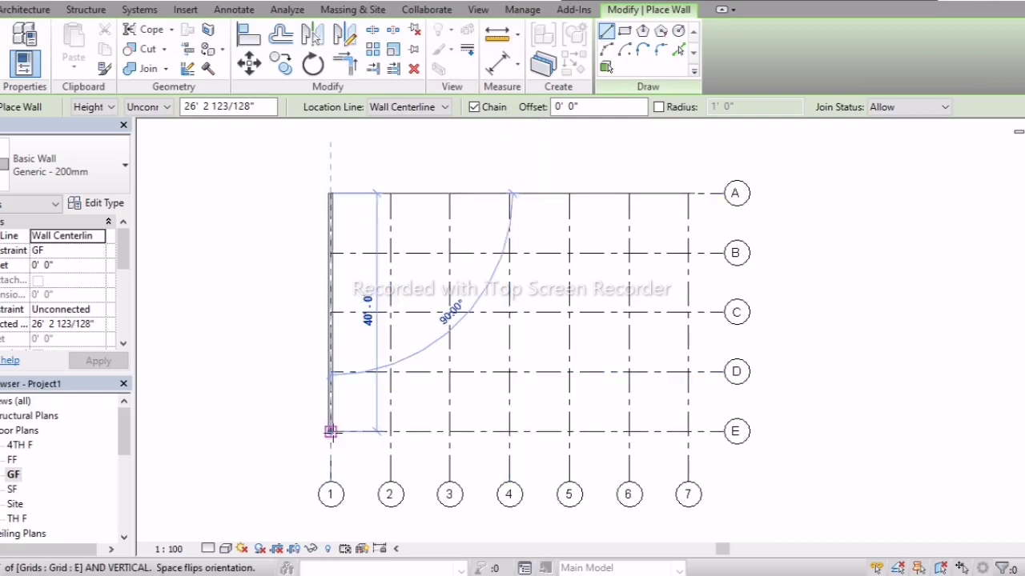
click(330, 433)
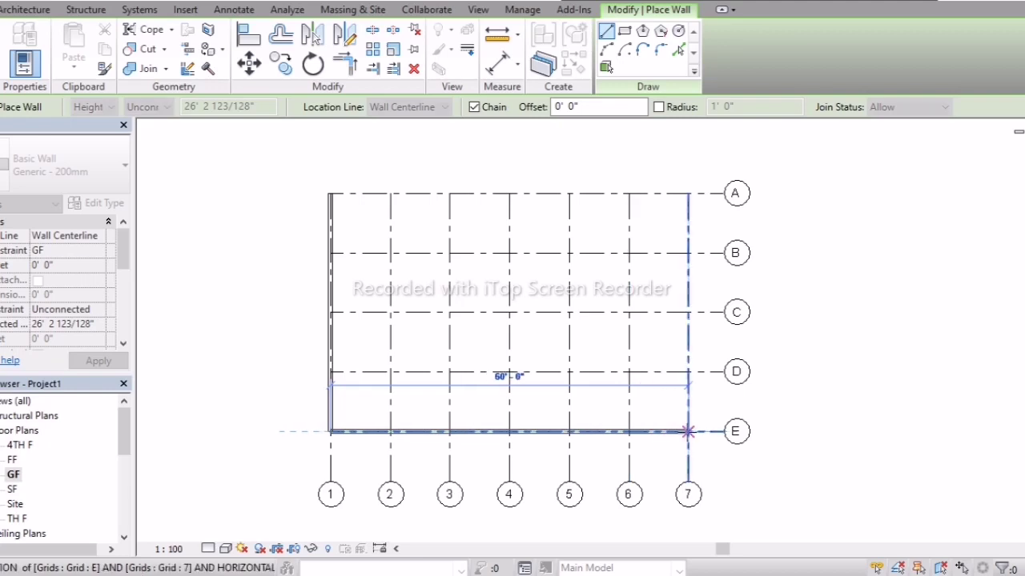
click(687, 432)
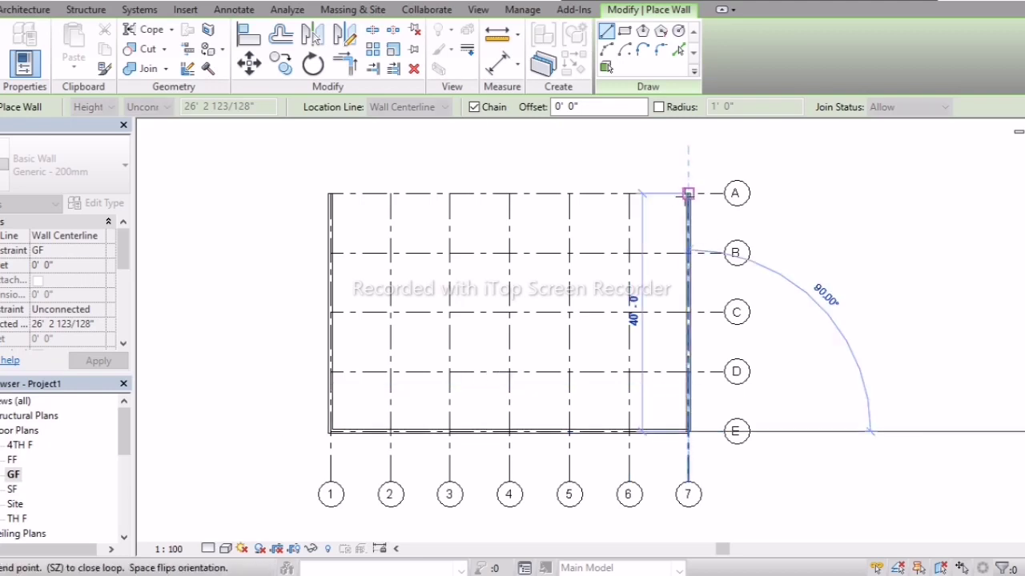
click(687, 193)
click(332, 192)
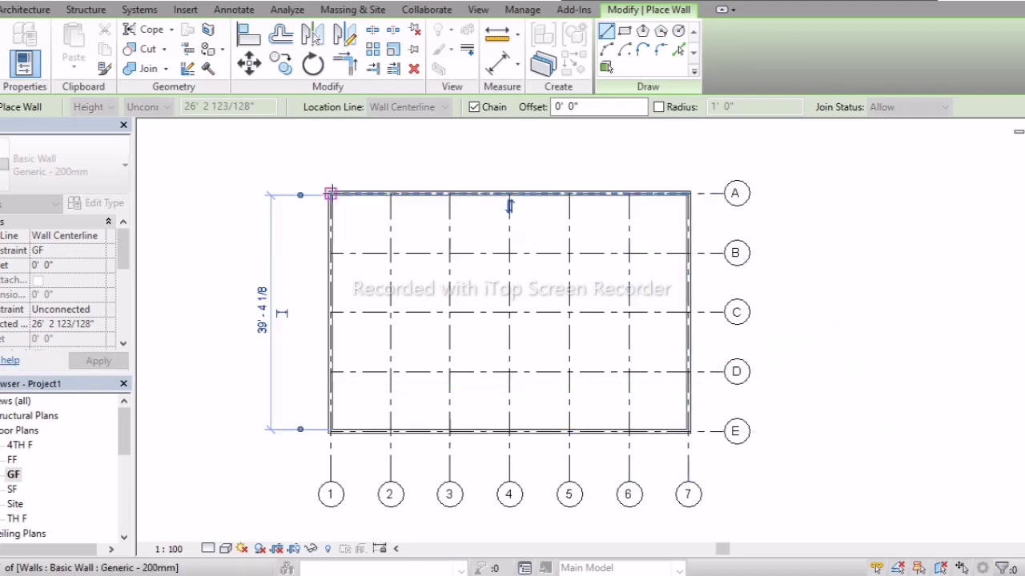
scroll(510, 312, up, 2)
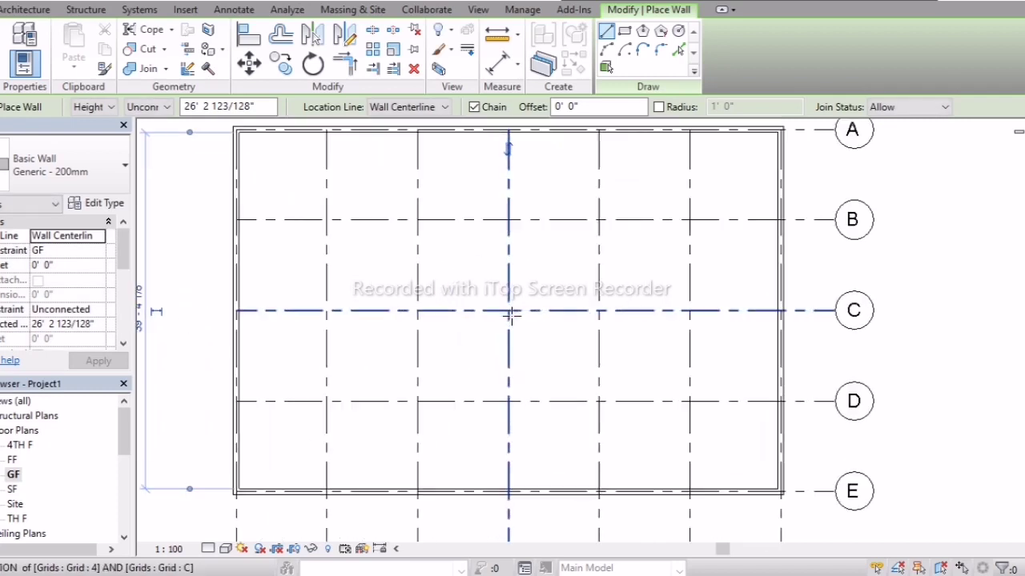
middle_drag(534, 264, 529, 293)
scroll(524, 290, down, 2)
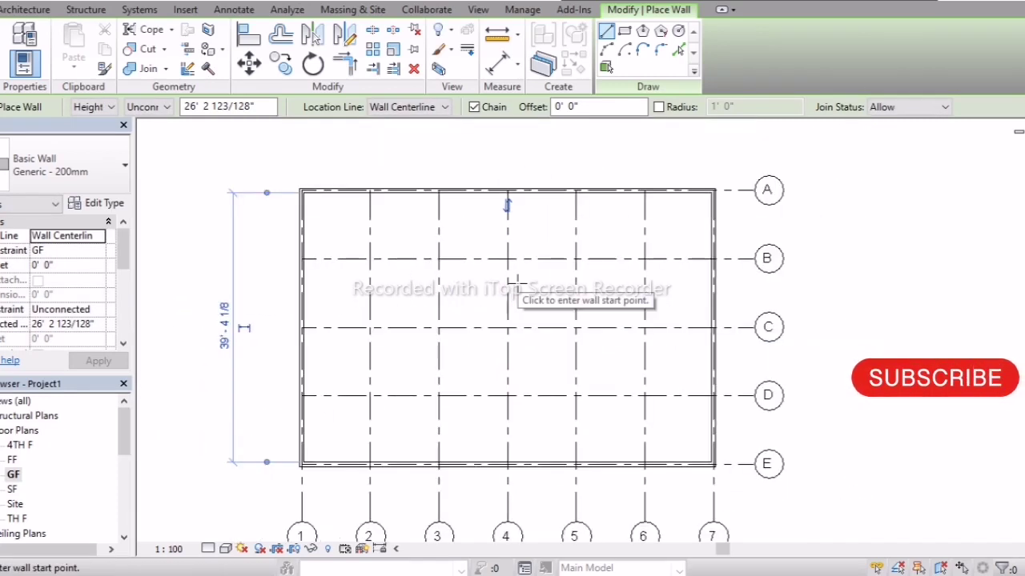
key(Escape)
key(Escape)
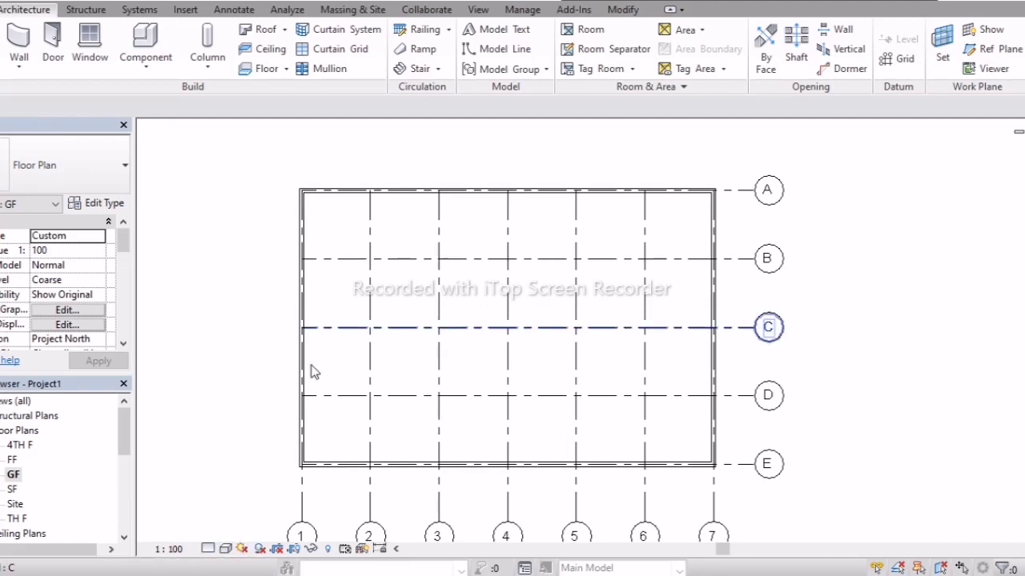
Set the GF floor plan's detail level to Fine and its visual style to Realistic.
middle_drag(425, 355, 472, 311)
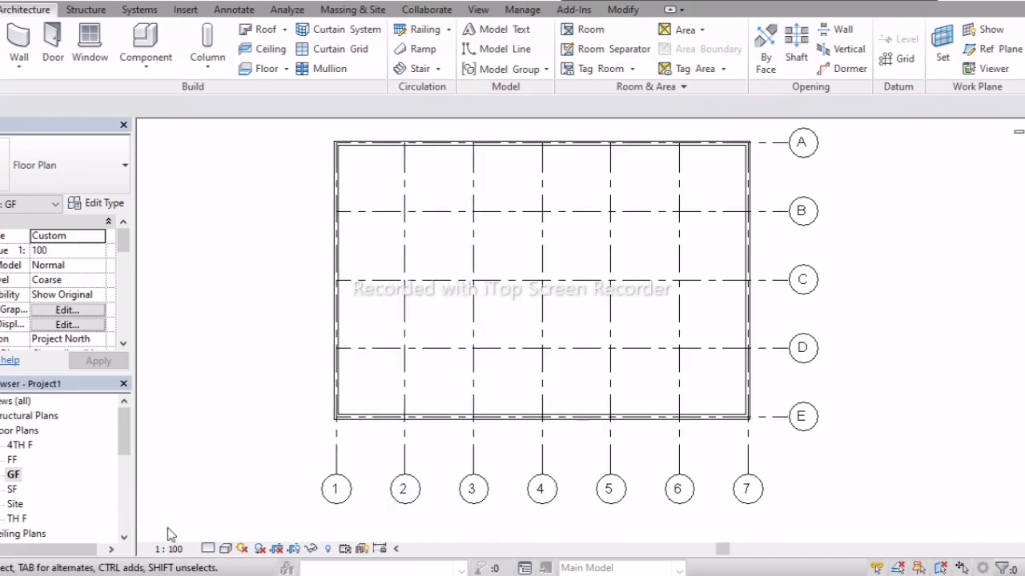
click(208, 549)
click(224, 532)
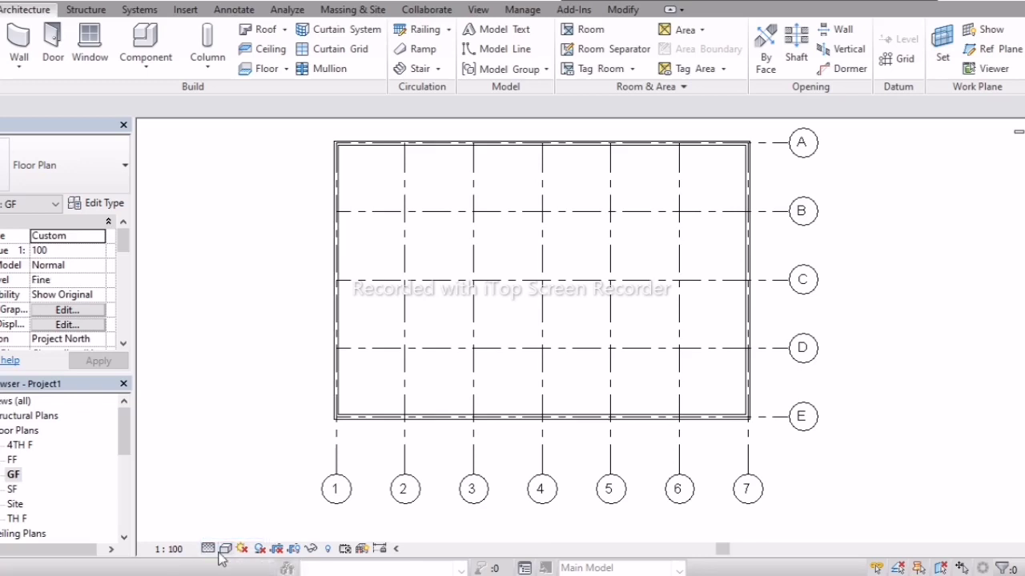
click(225, 551)
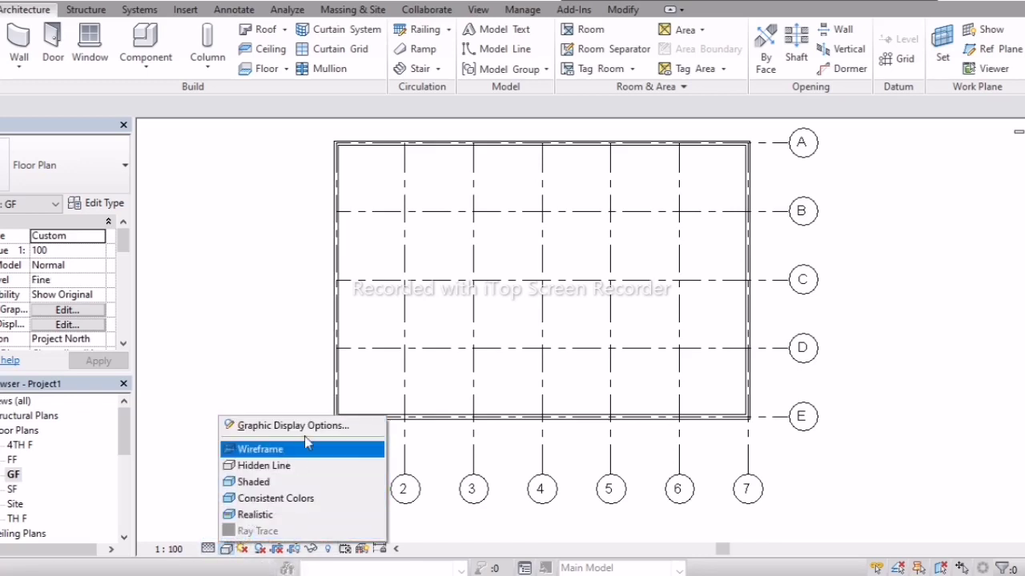
click(256, 514)
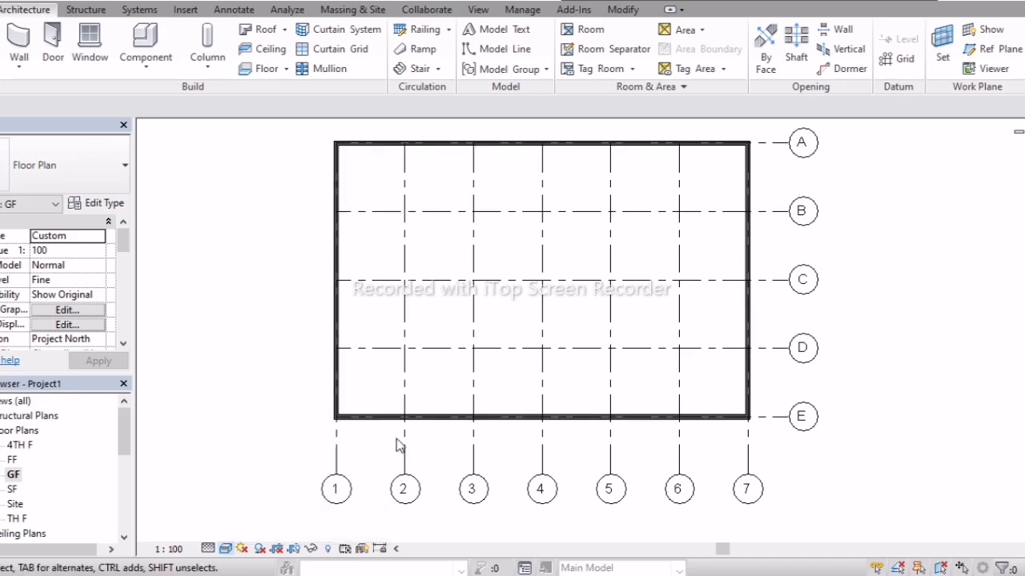
middle_drag(514, 266, 507, 290)
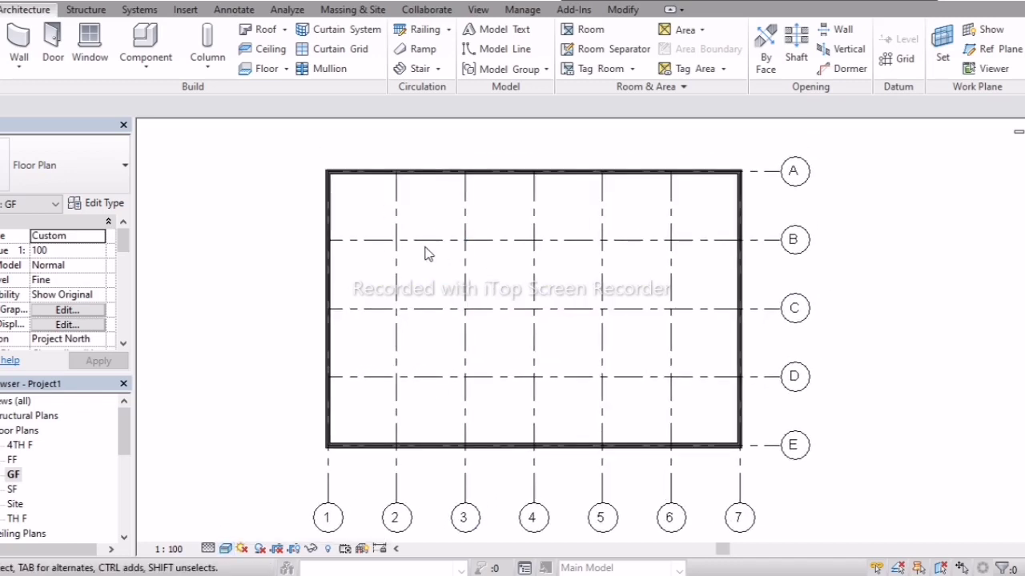
Open the default 3D view and set it to Fine detail level with the Realistic visual style.
click(475, 10)
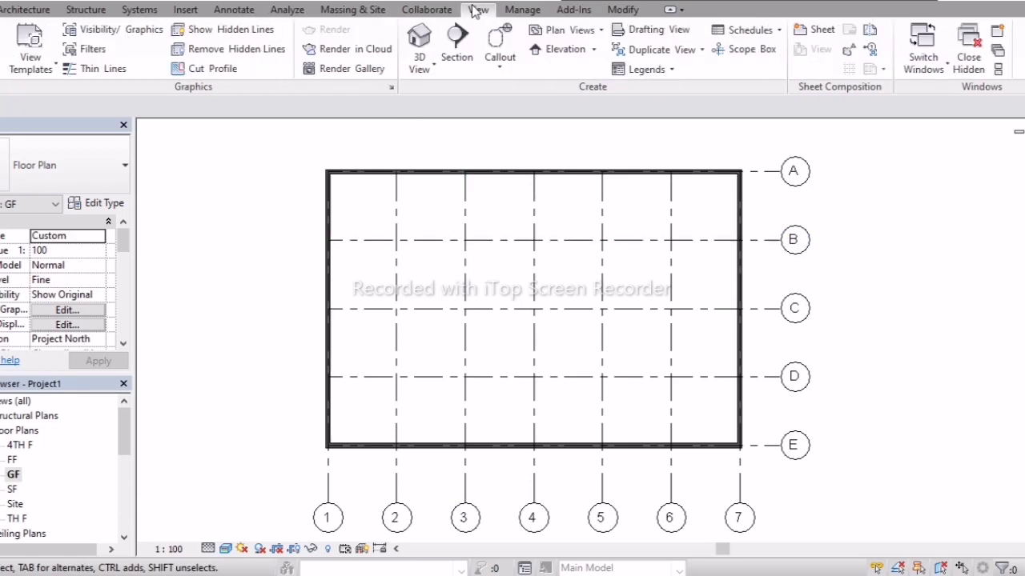
click(424, 42)
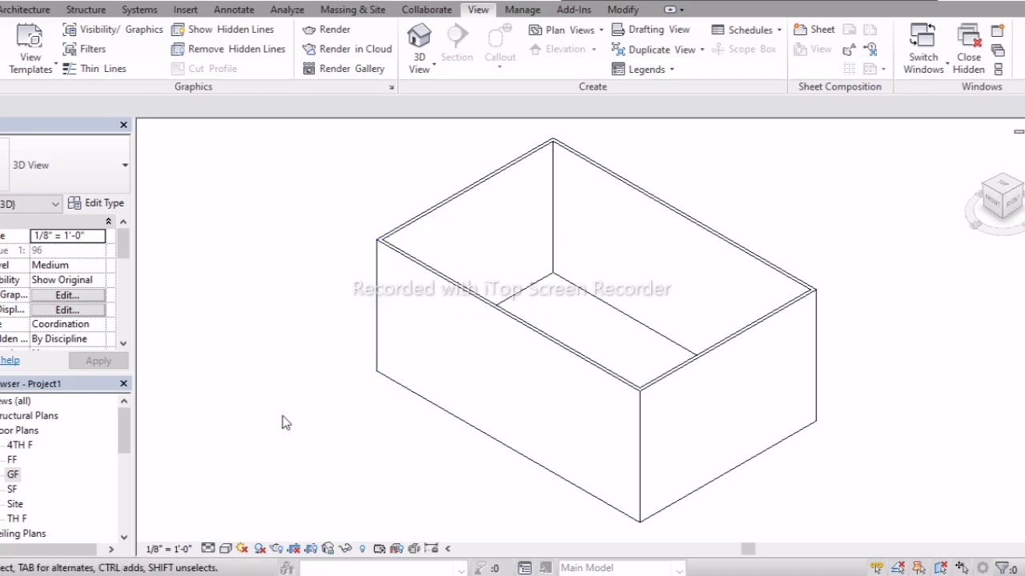
click(208, 549)
click(232, 530)
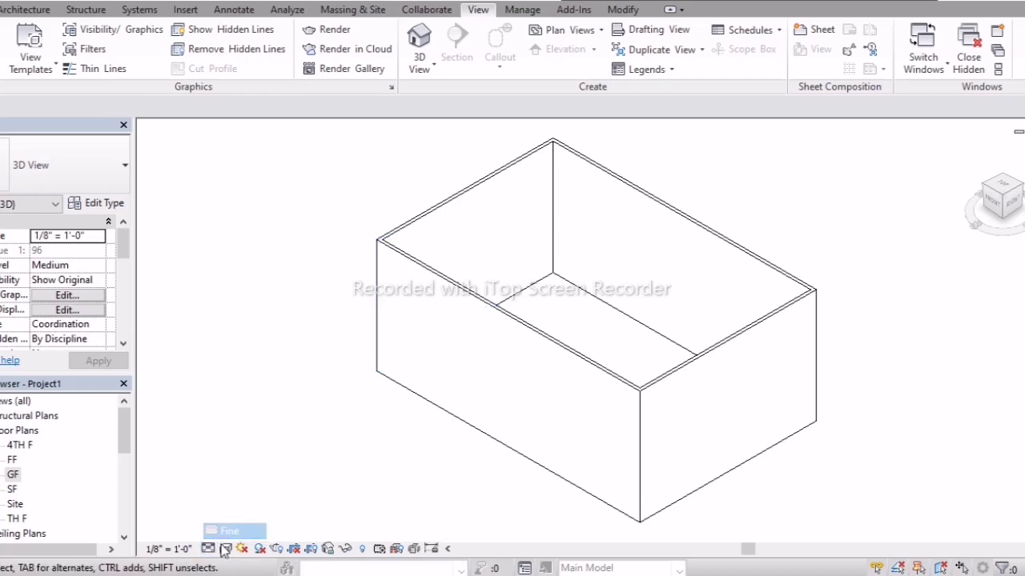
click(226, 549)
click(256, 515)
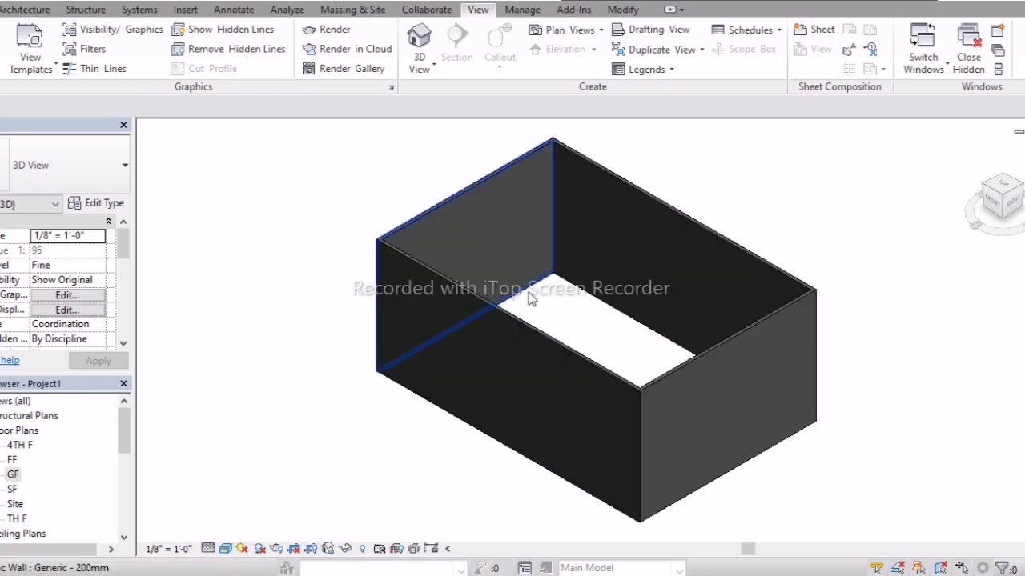
Examine the top edge and corner of the perimeter walls up close in the 3D view.
scroll(416, 265, up, 6)
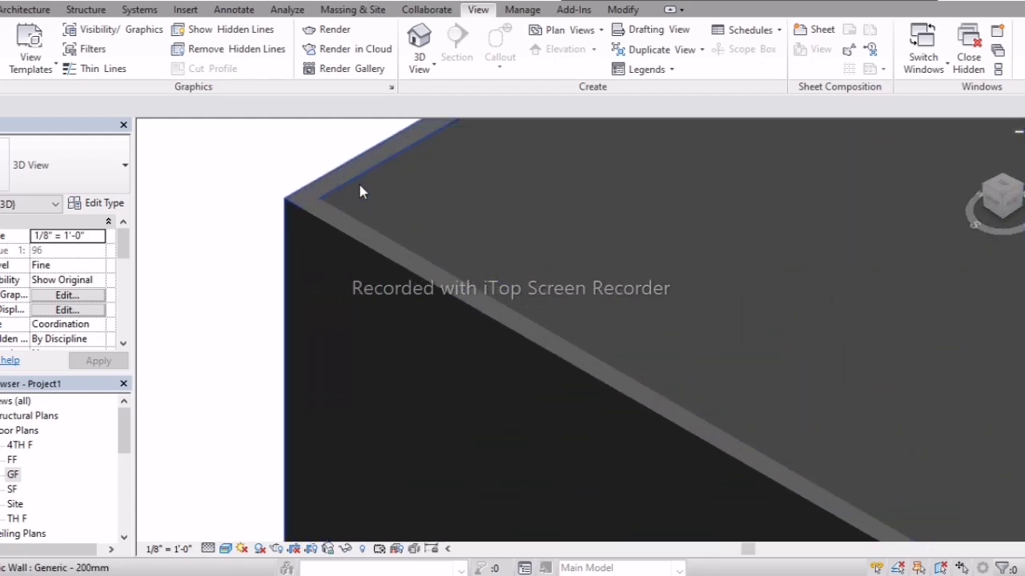
middle_drag(373, 203, 366, 336)
scroll(359, 281, up, 3)
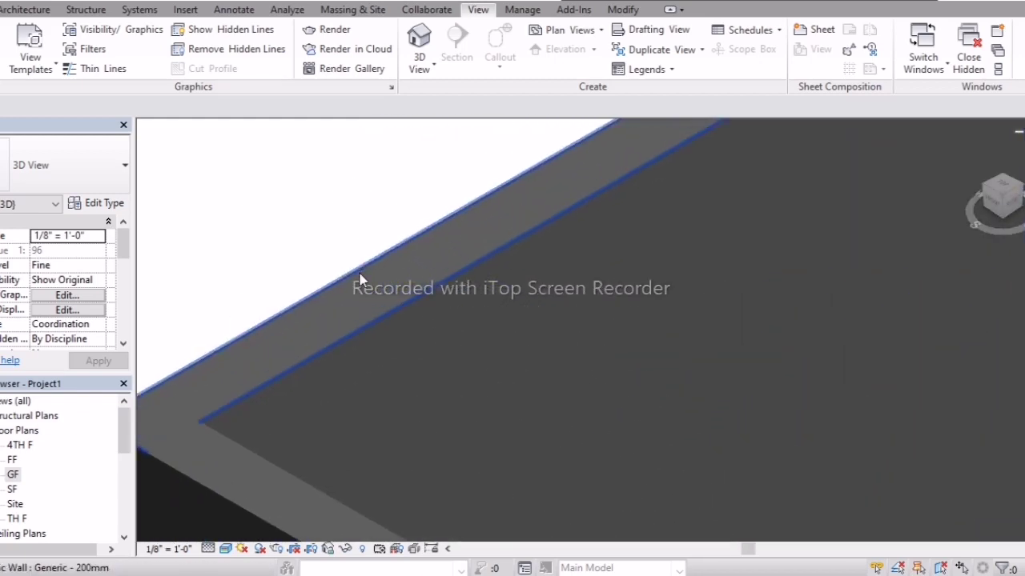
click(357, 284)
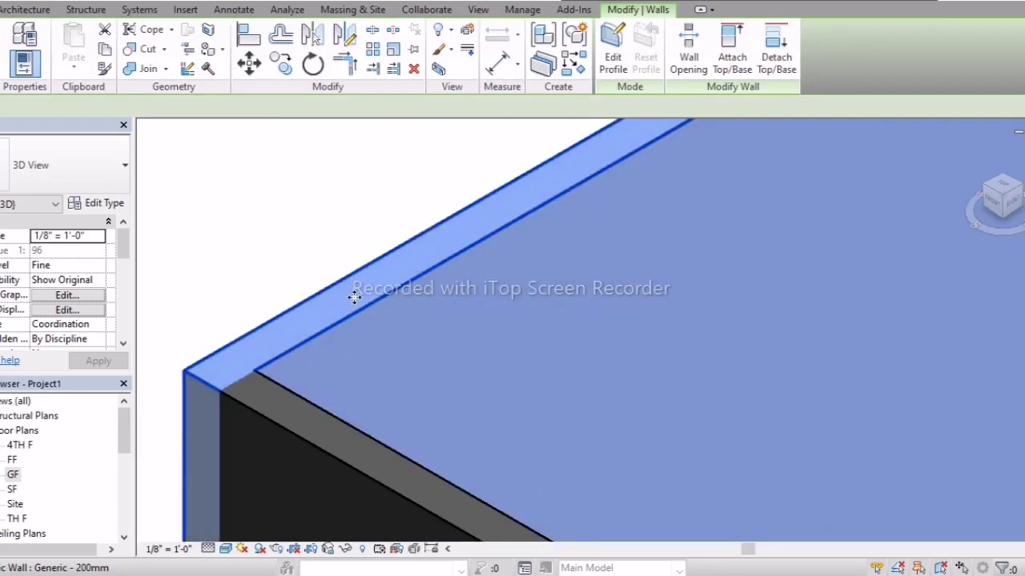
click(309, 215)
scroll(332, 272, down, 8)
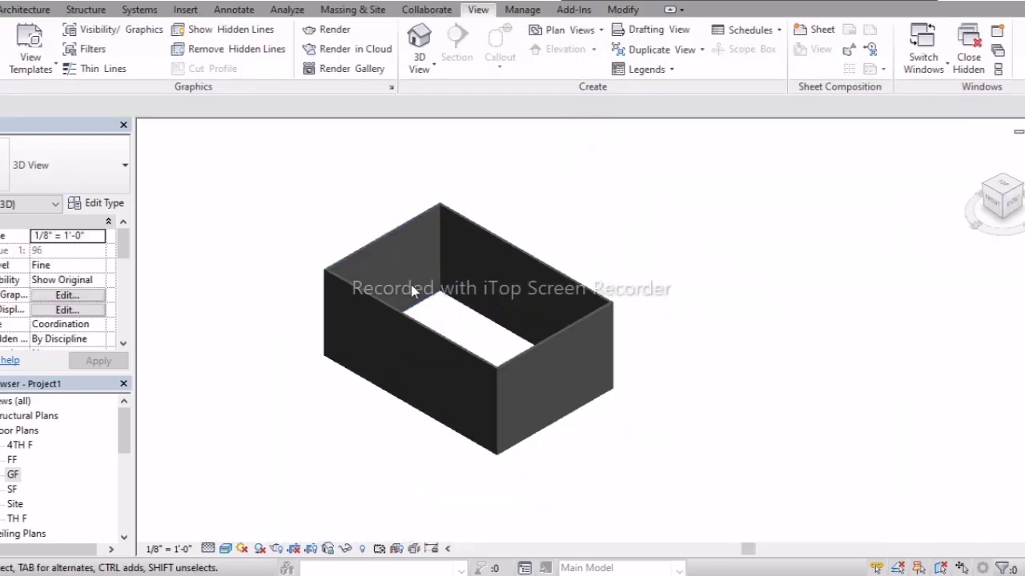
scroll(432, 300, up, 3)
middle_drag(446, 309, 402, 304)
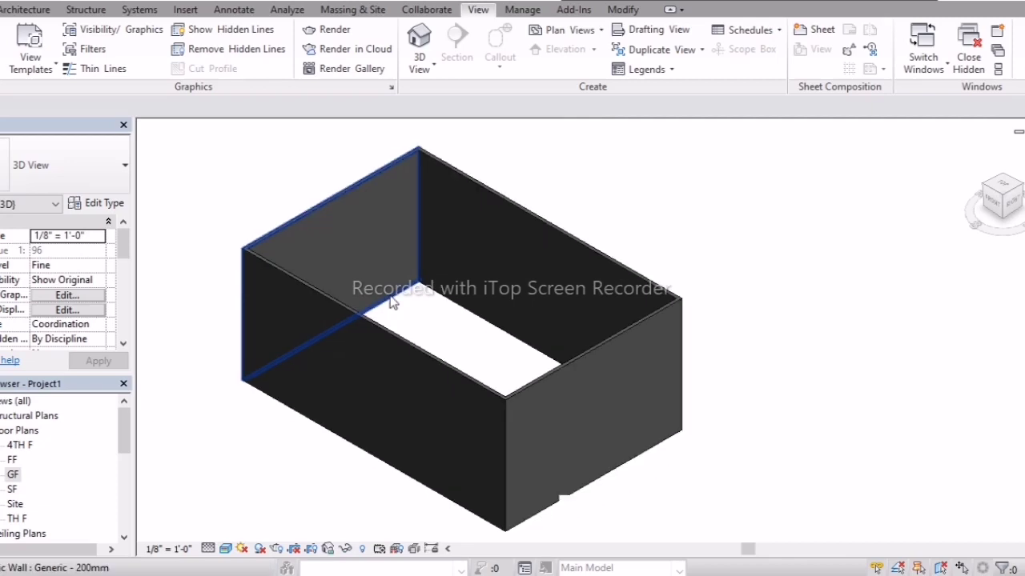
scroll(393, 297, down, 2)
From the front view, select all four walls and set their top constraint to Up to level: FF.
click(992, 207)
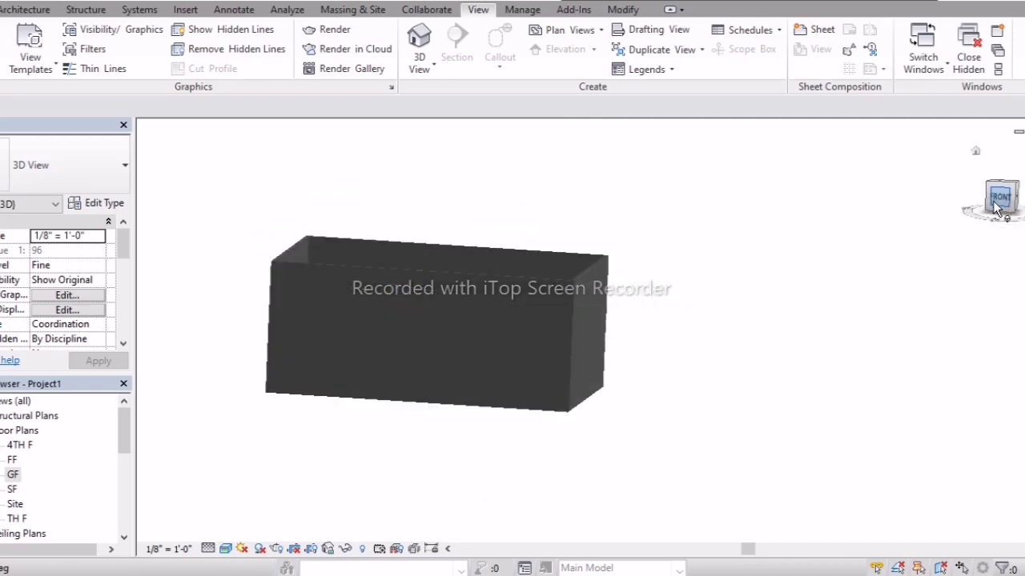
drag(853, 302, 389, 192)
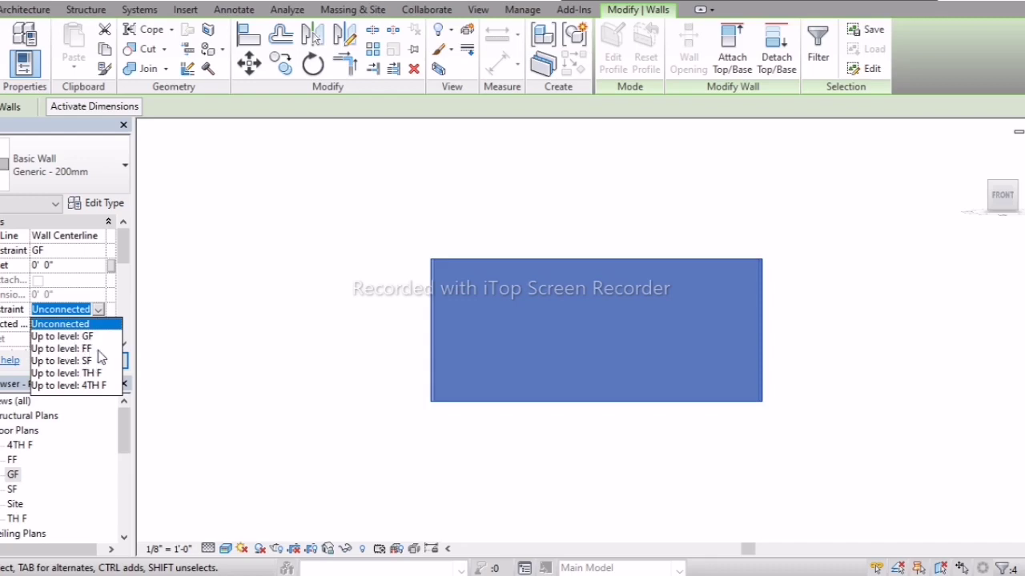
click(97, 349)
click(104, 362)
key(Escape)
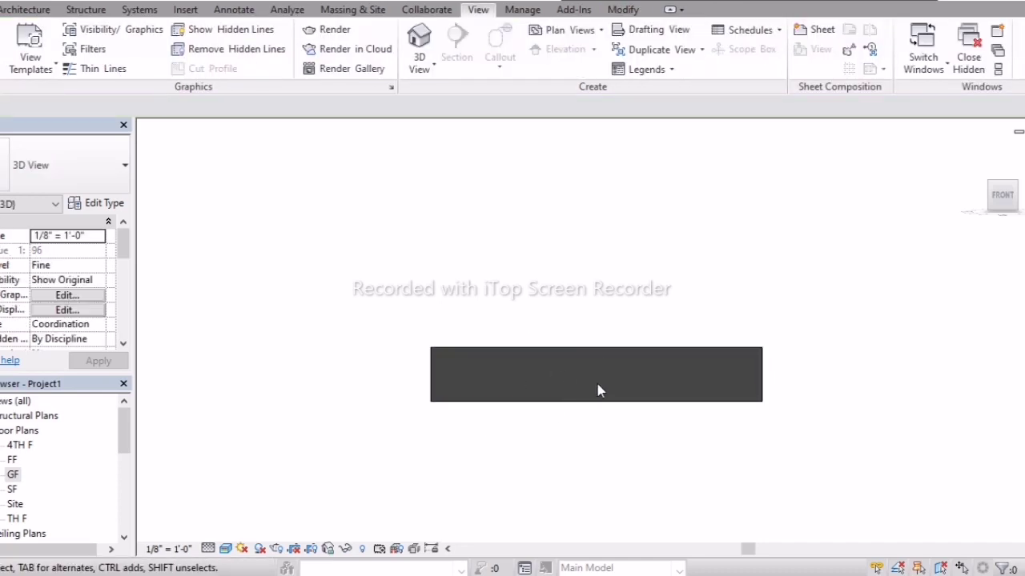
Restore the 3D view's home orientation to check the walls, and return to the GF floor plan.
click(975, 152)
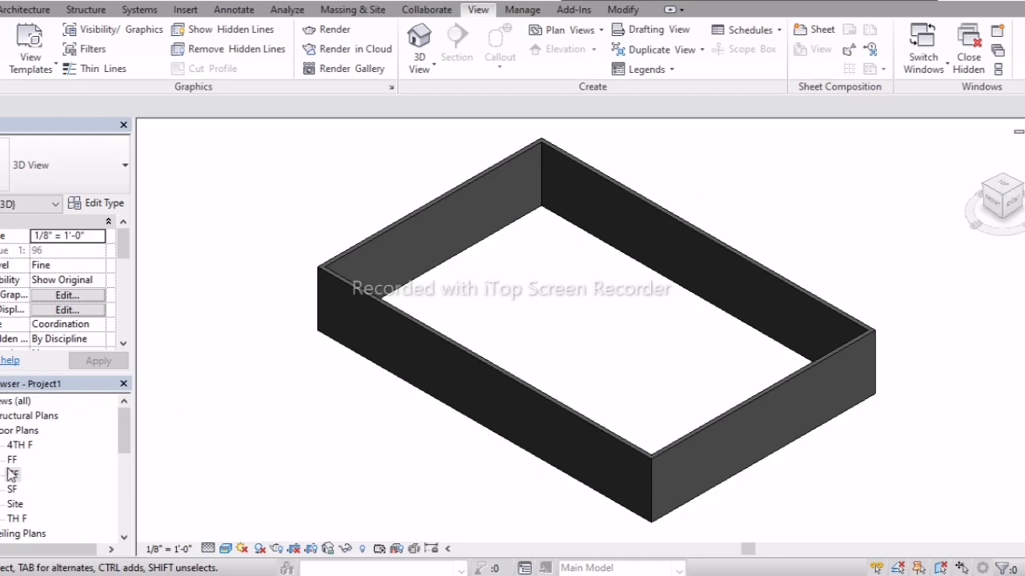
double_click(13, 475)
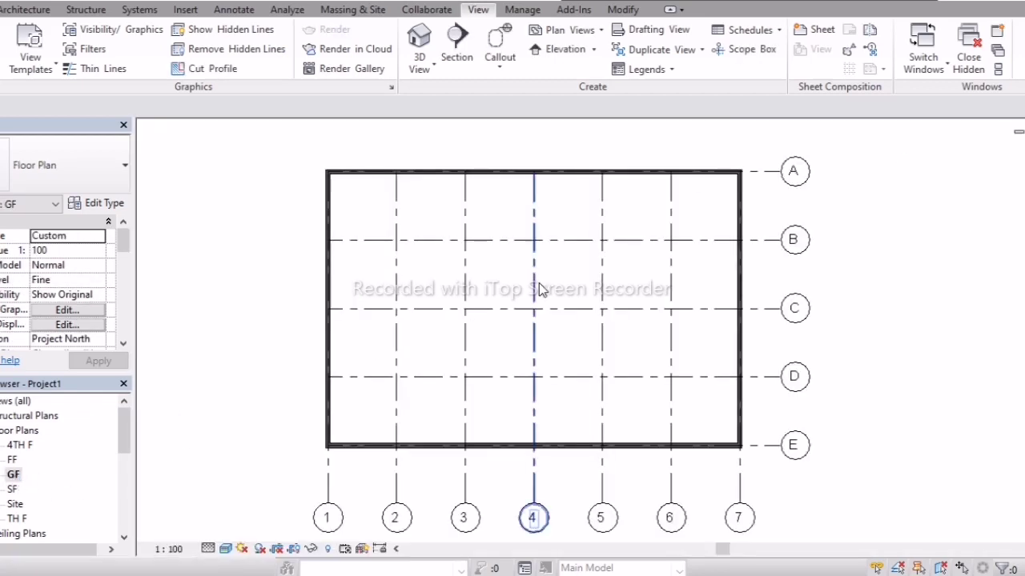
Draw a rectangular wall loop about 39' by 26' in the empty area above the grid building, using the Generic - 200mm wall.
scroll(552, 272, up, 3)
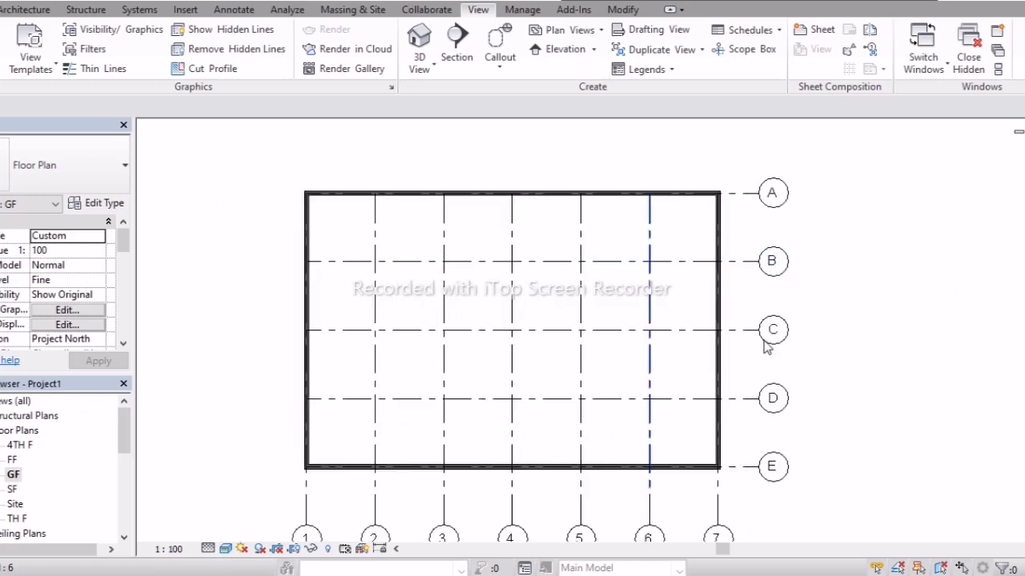
scroll(850, 317, up, 1)
scroll(850, 317, down, 2)
middle_drag(878, 316, 734, 358)
click(32, 9)
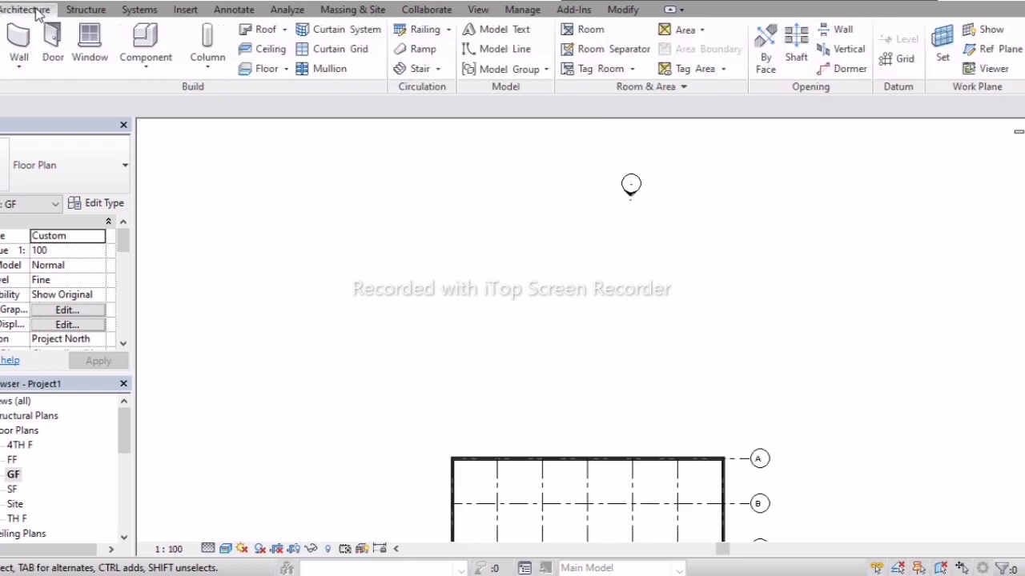
click(18, 36)
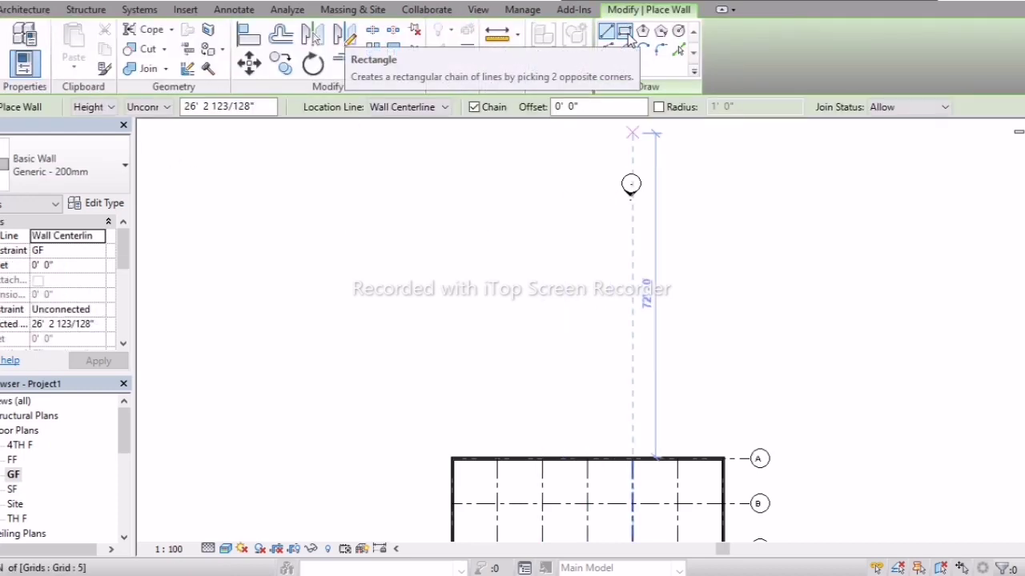
click(628, 36)
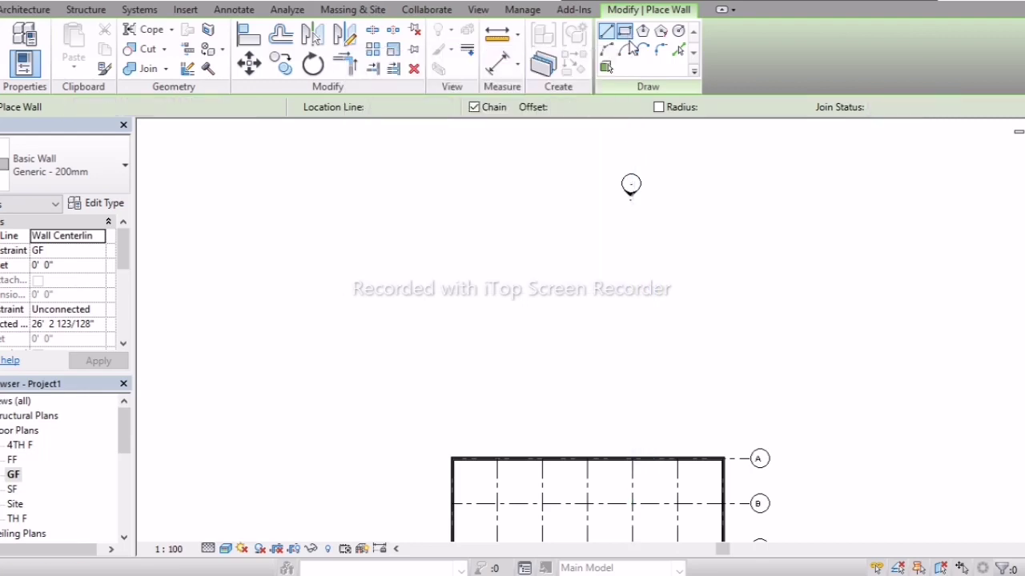
click(350, 260)
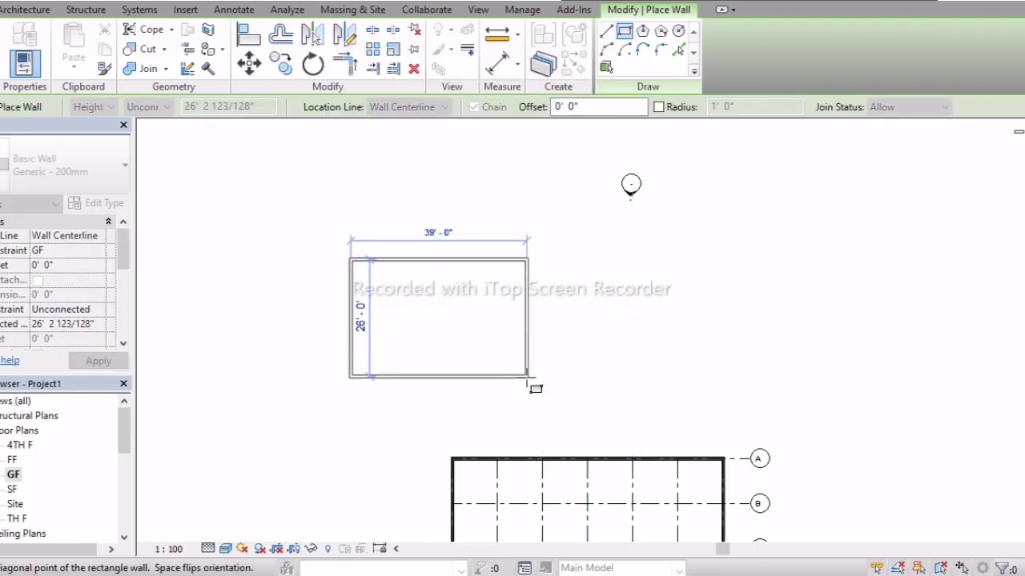
click(527, 376)
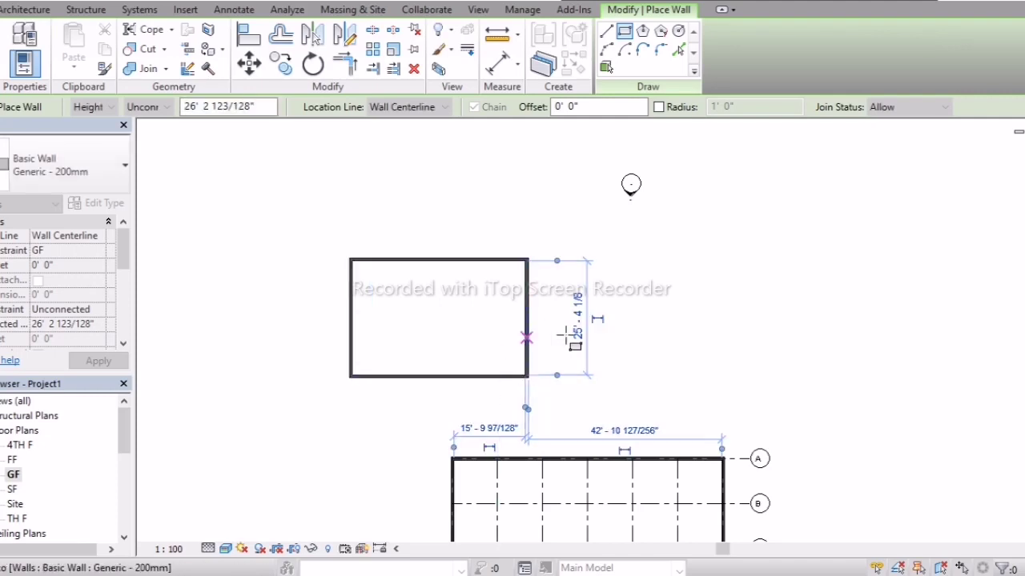
Set the depth of the new wall rectangle to 30' and leave the wall command.
click(577, 324)
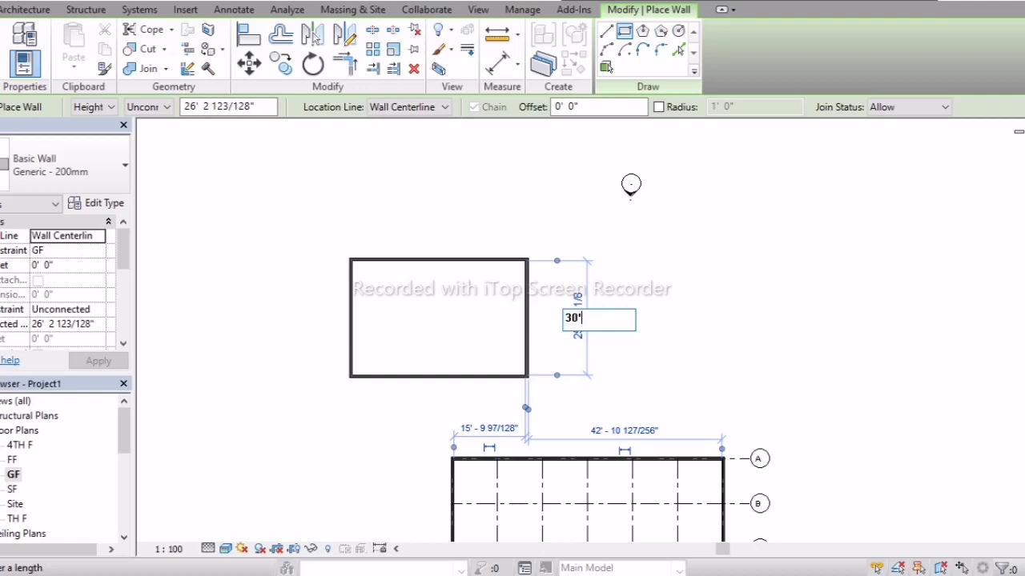
key(Return)
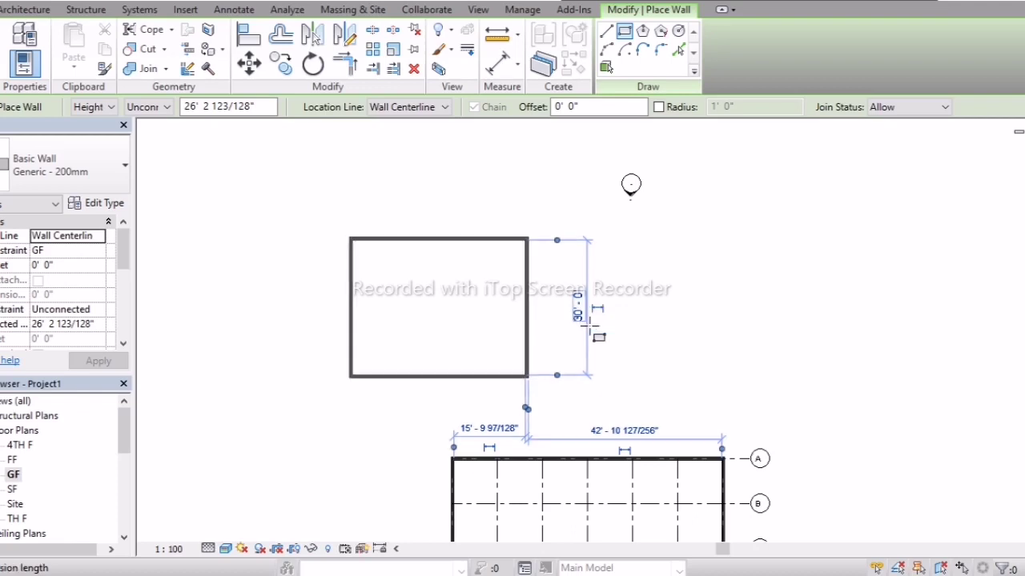
right_click(386, 297)
click(404, 308)
right_click(396, 302)
click(406, 309)
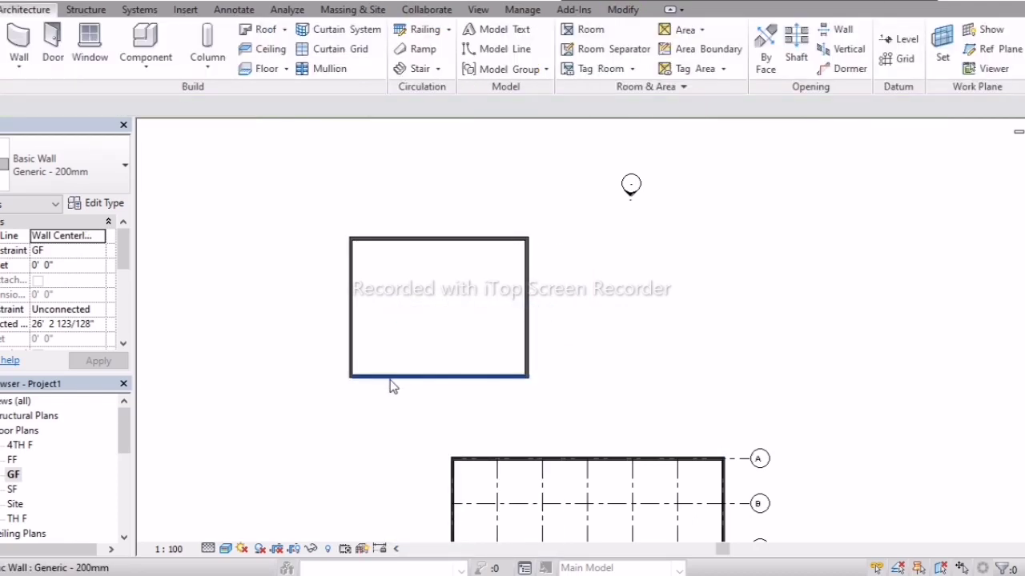
Set the width of the wall rectangle to 40' by shifting its left wall.
click(392, 385)
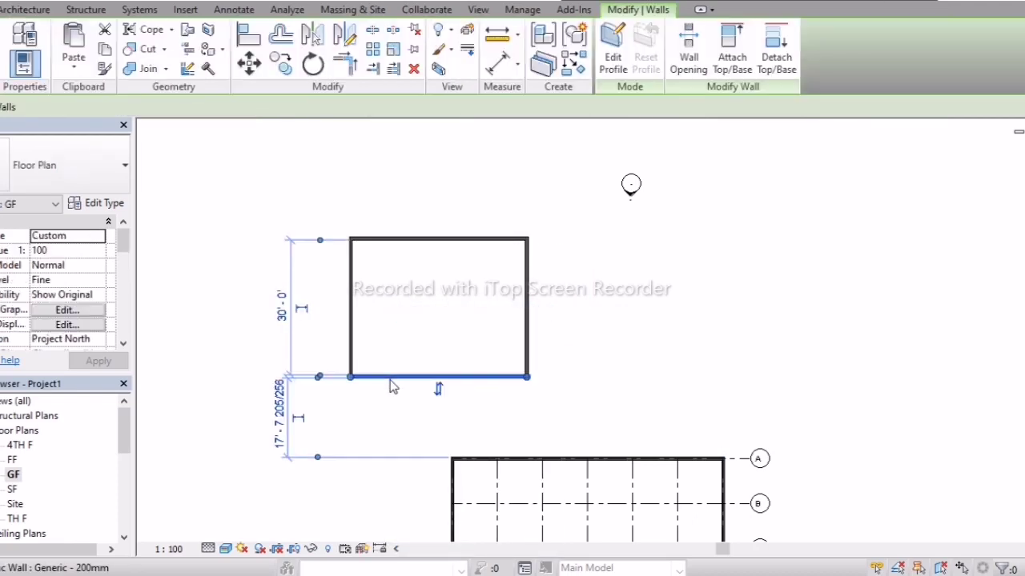
click(355, 300)
click(445, 168)
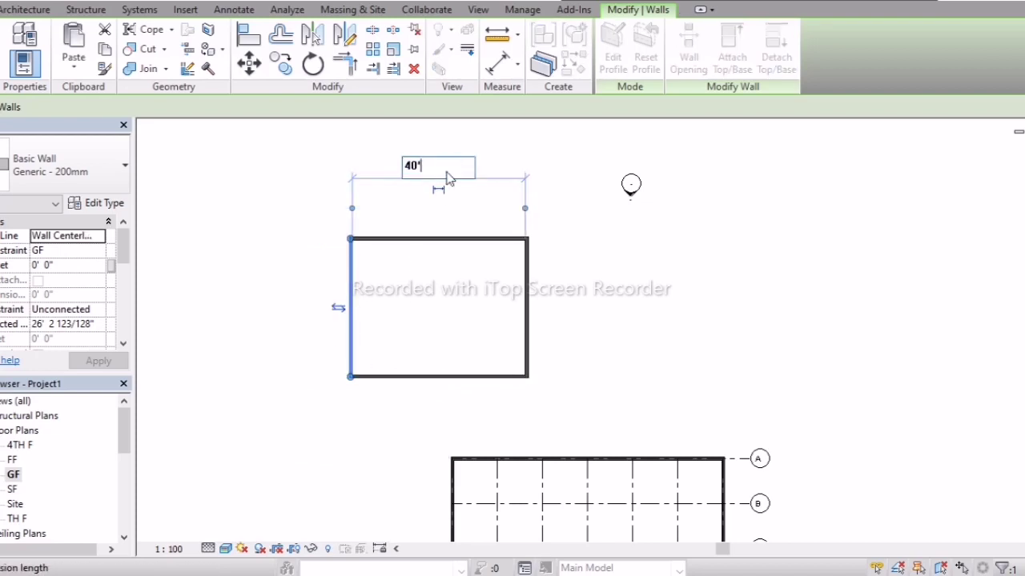
text(40')
key(Return)
click(548, 304)
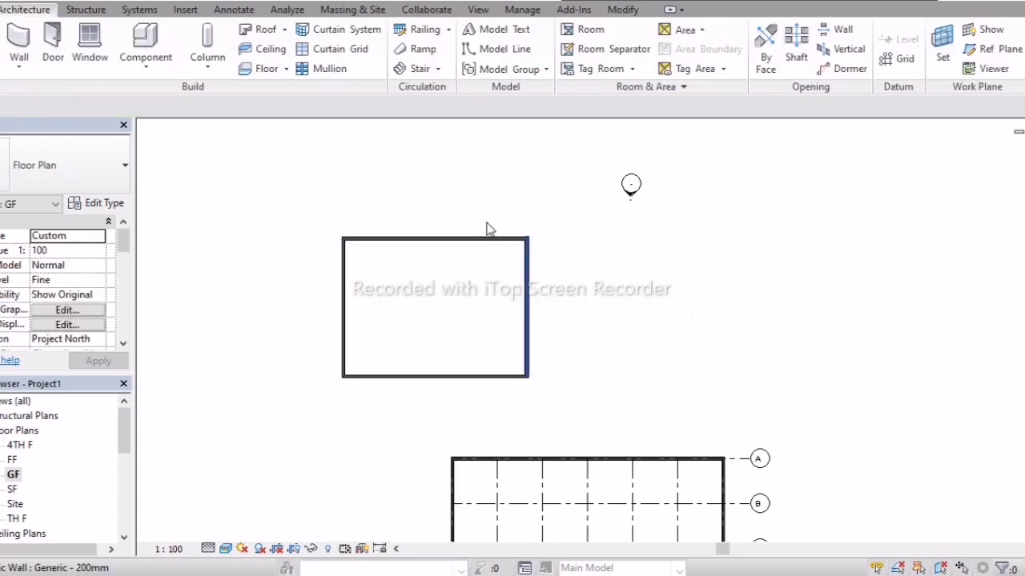
Draw a six-sided inscribed polygon of walls with a 30' radius in the open area beside the rectangle.
click(18, 40)
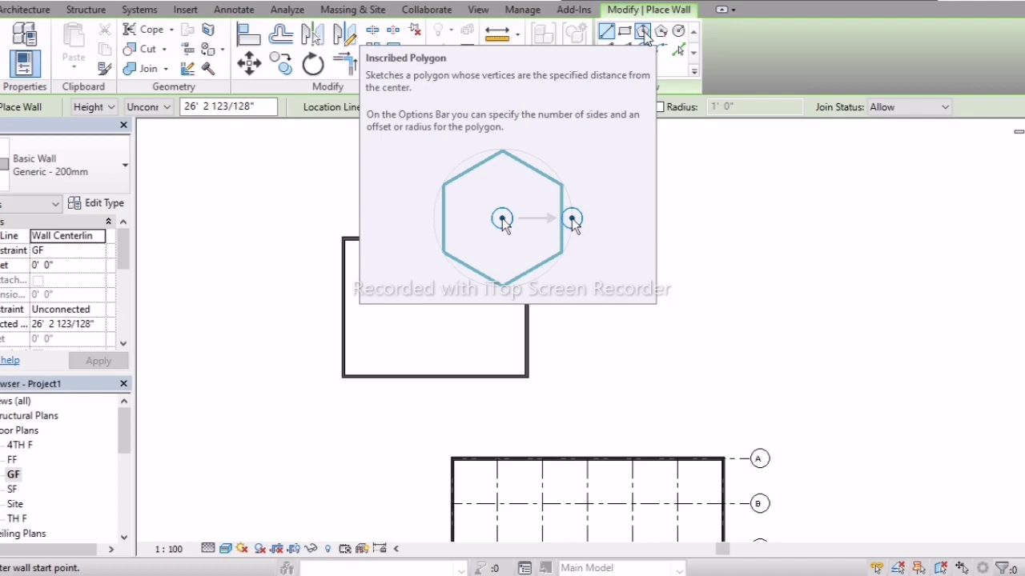
click(643, 32)
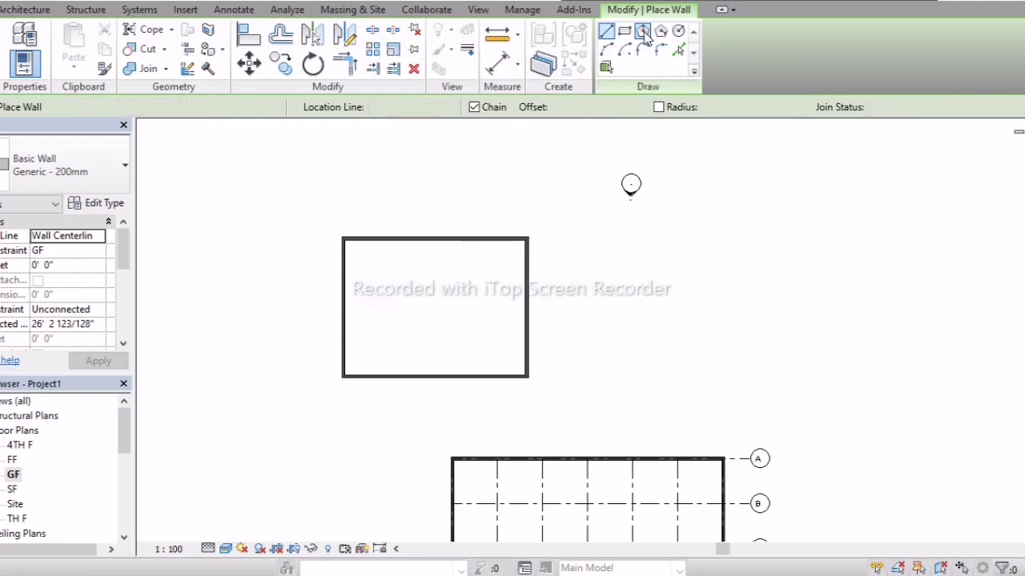
middle_drag(742, 311, 408, 301)
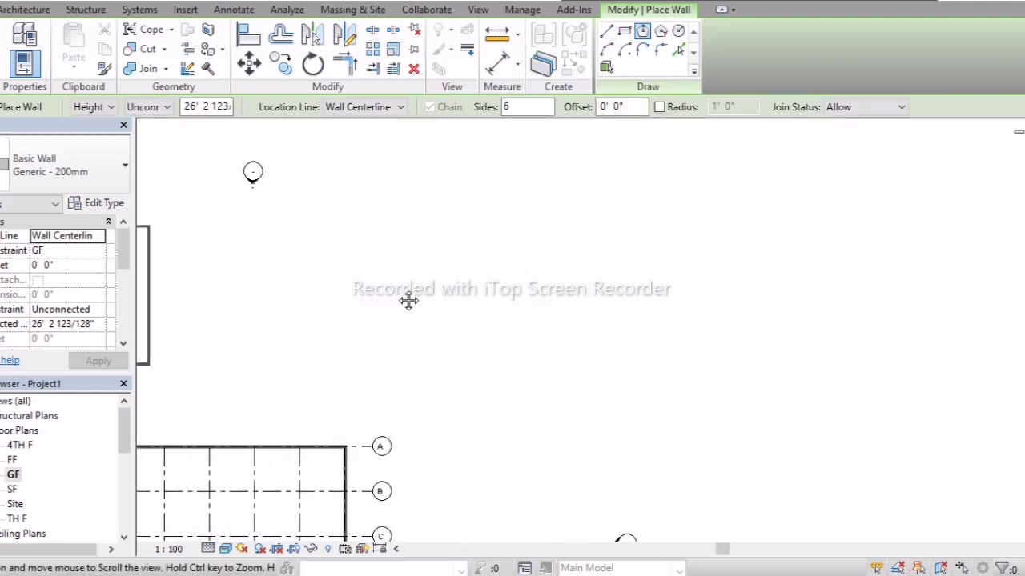
click(522, 300)
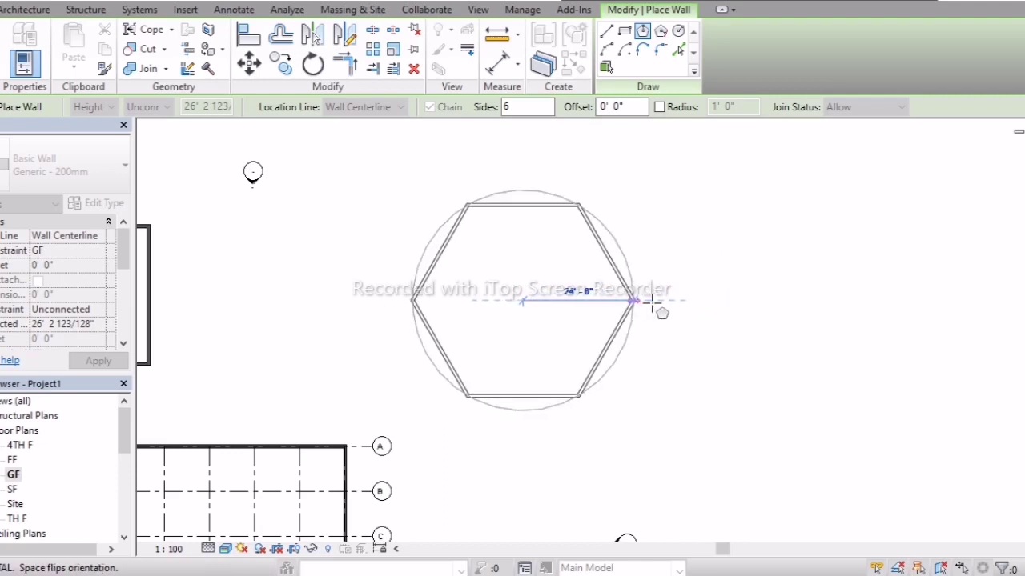
text(30')
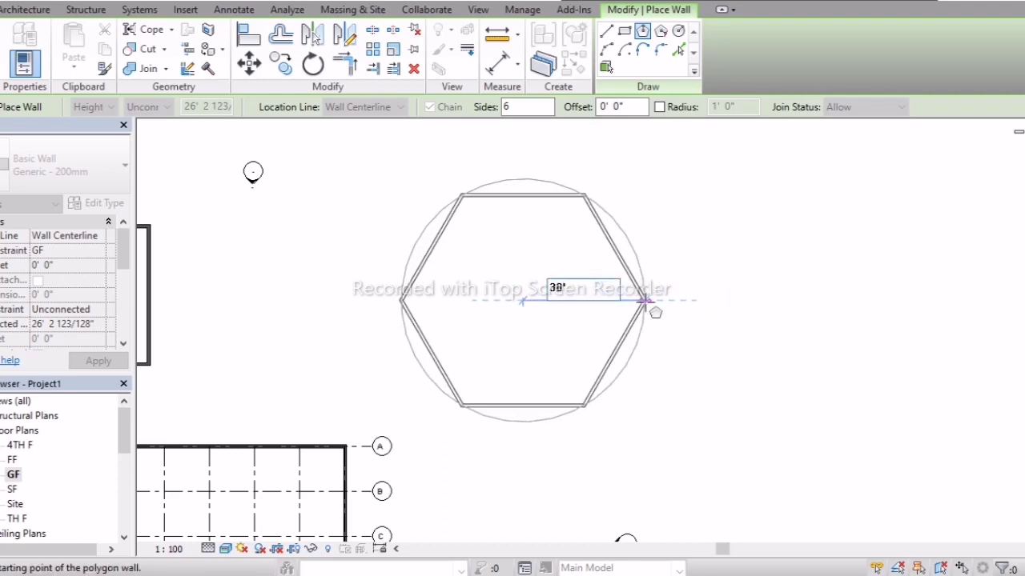
key(Return)
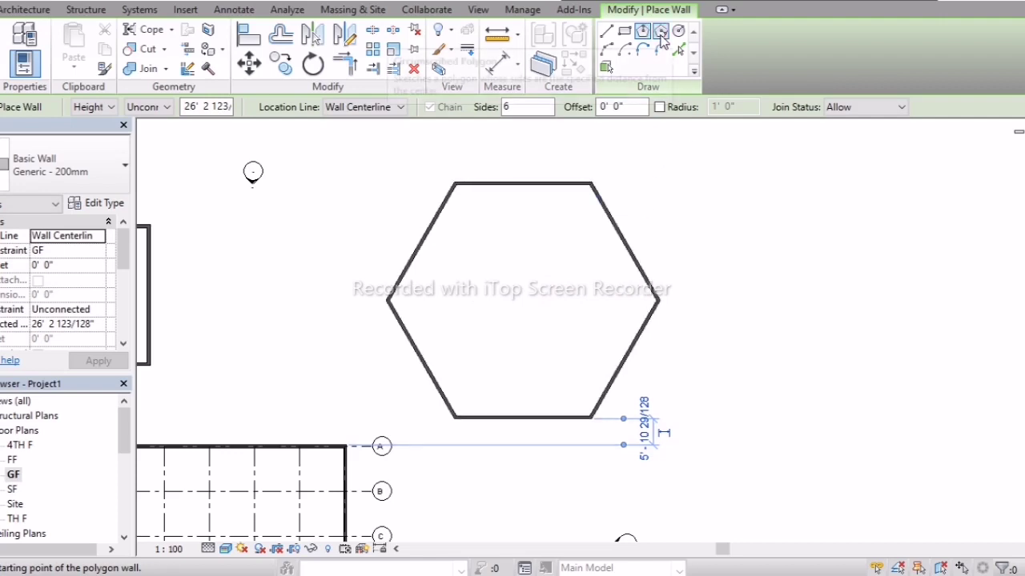
Draw an eight-sided circumscribed polygon of walls with a 25' radius to the right of the hexagon.
click(660, 32)
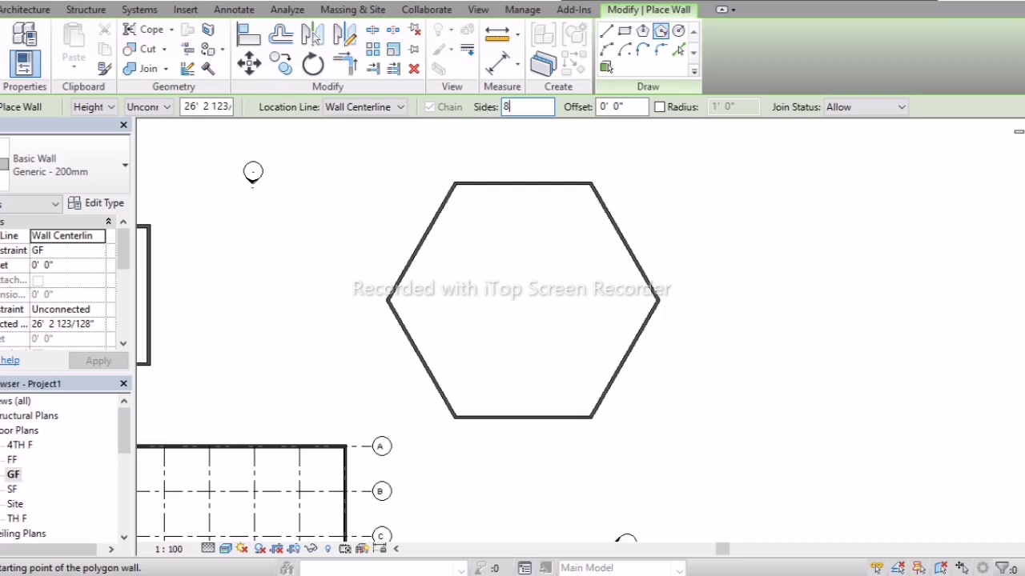
middle_drag(816, 316, 517, 348)
click(623, 310)
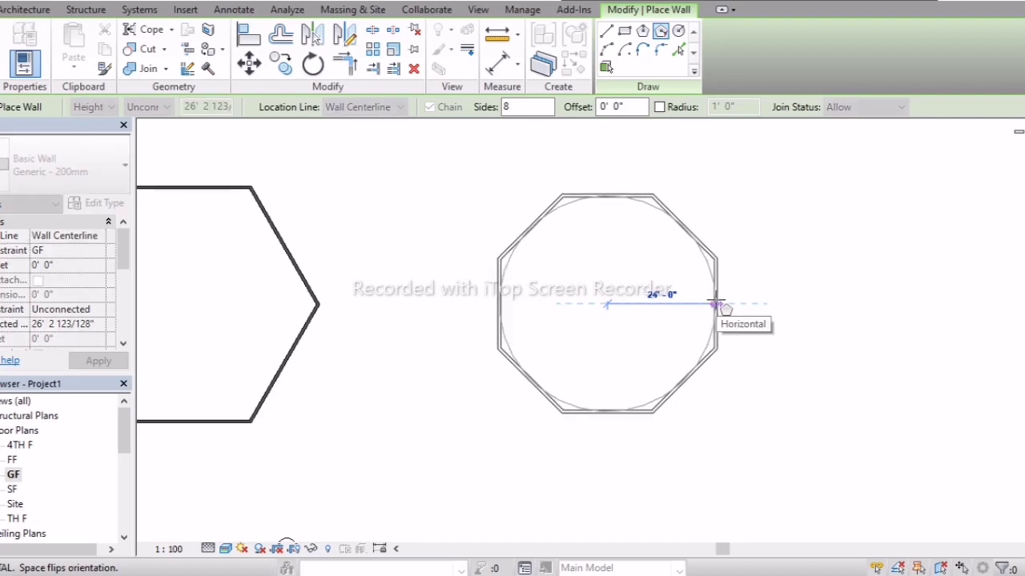
text(25)
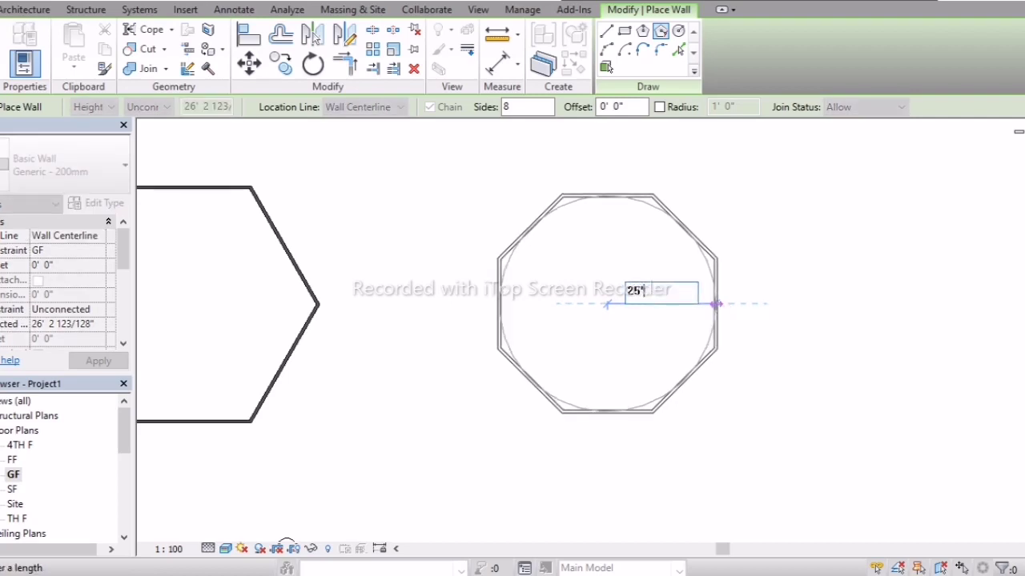
key(Return)
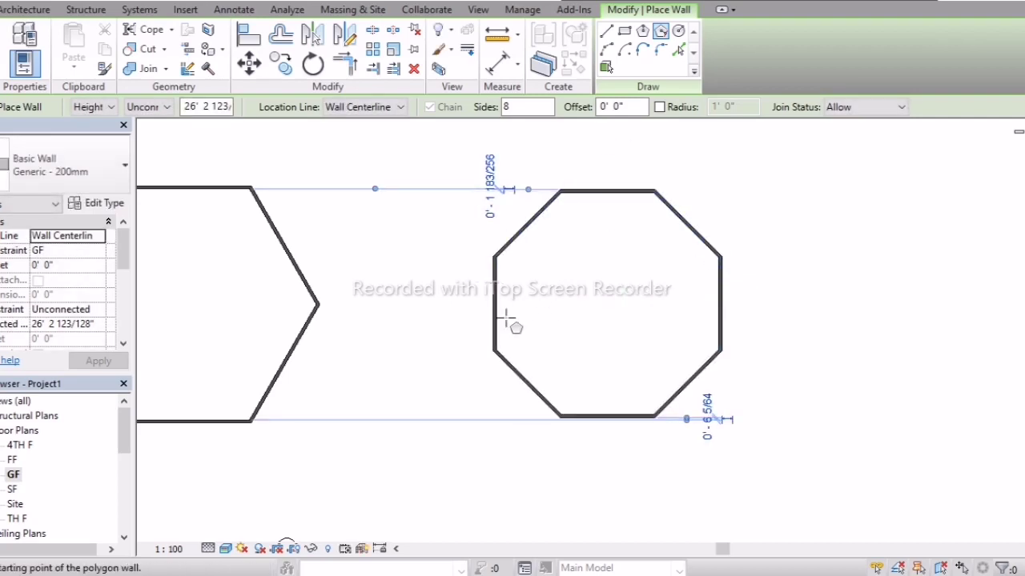
Draw a circular wall with a 20' radius to the right of the octagon.
middle_drag(564, 274, 661, 289)
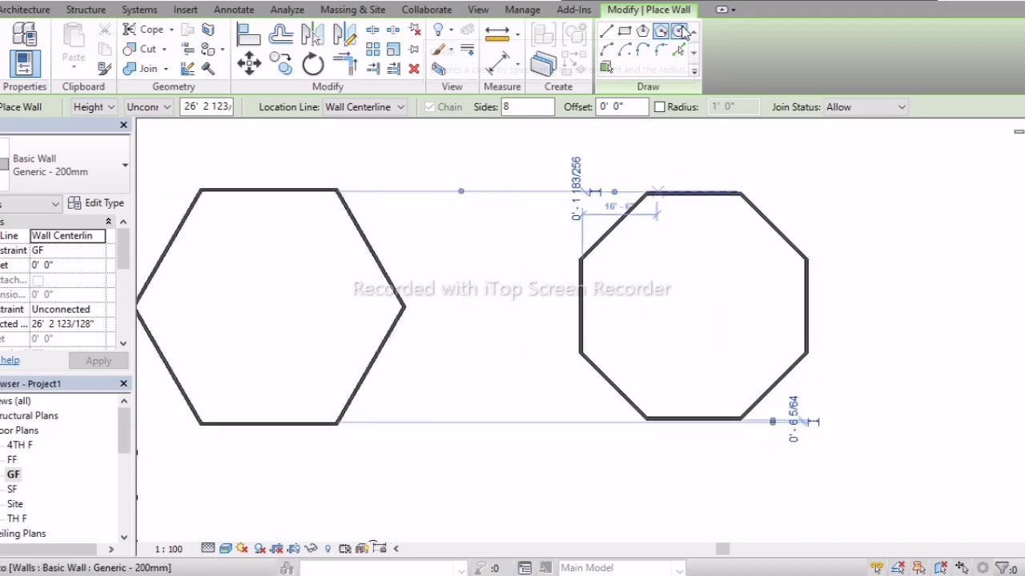
click(681, 31)
scroll(665, 272, down, 3)
mouse_move(670, 279)
middle_down()
mouse_move(600, 294)
mouse_move(723, 290)
mouse_move(608, 277)
middle_up()
scroll(564, 276, up, 2)
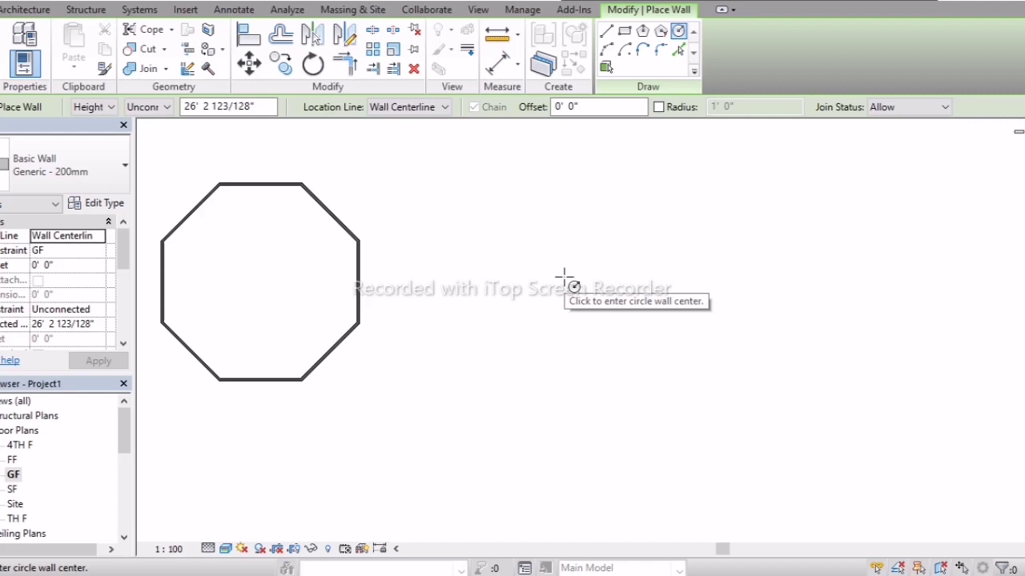
click(570, 284)
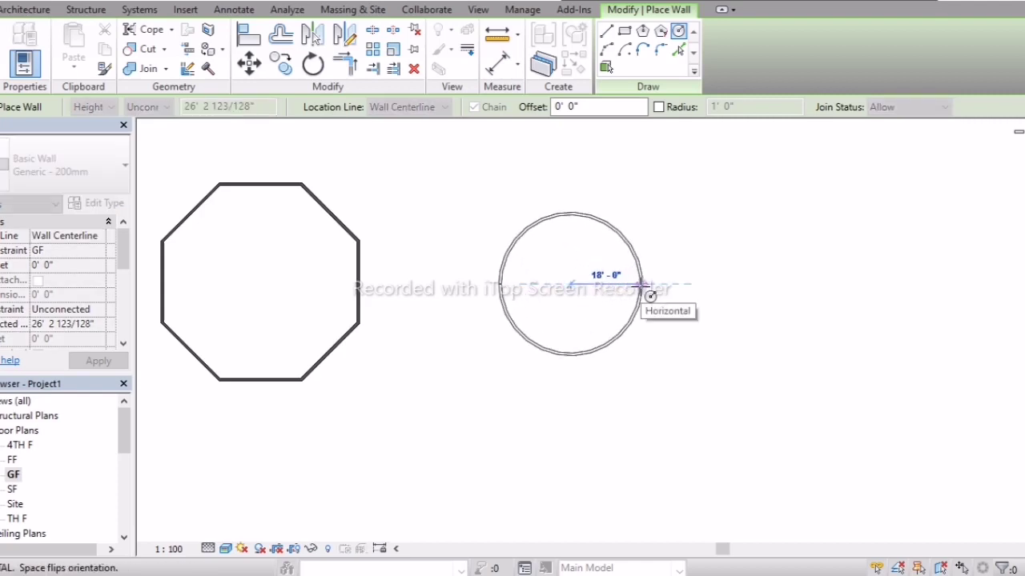
text(2)
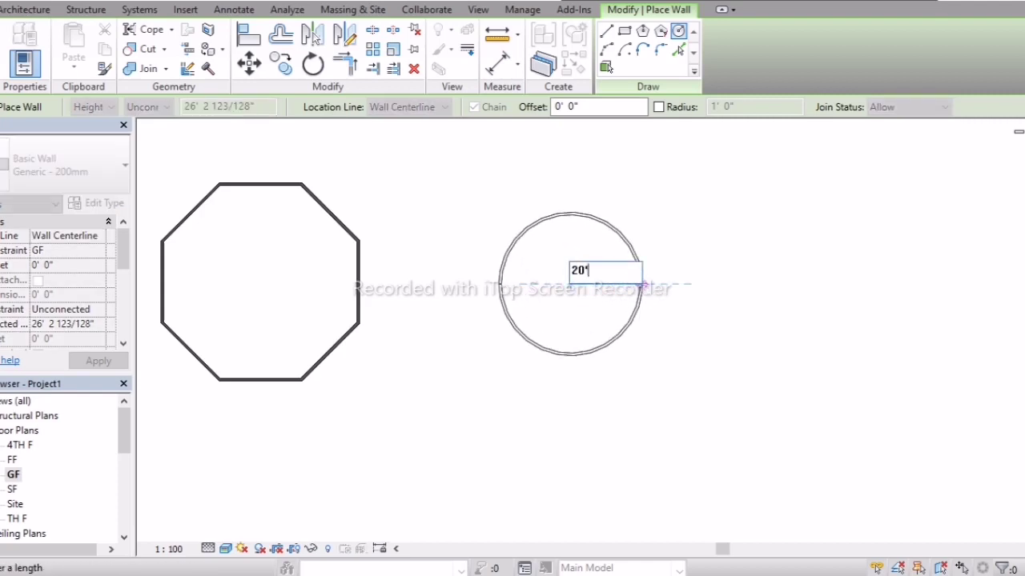
text(0')
key(Return)
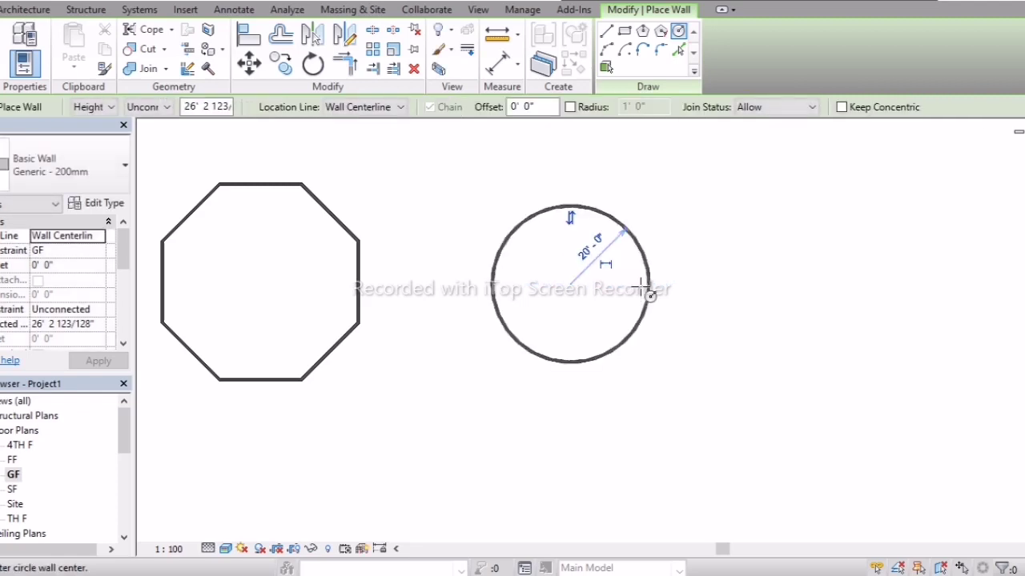
Draw a 180° start-end-radius arc wall between the two left corners of the rectangle, bulging outward.
click(606, 50)
scroll(801, 328, down, 5)
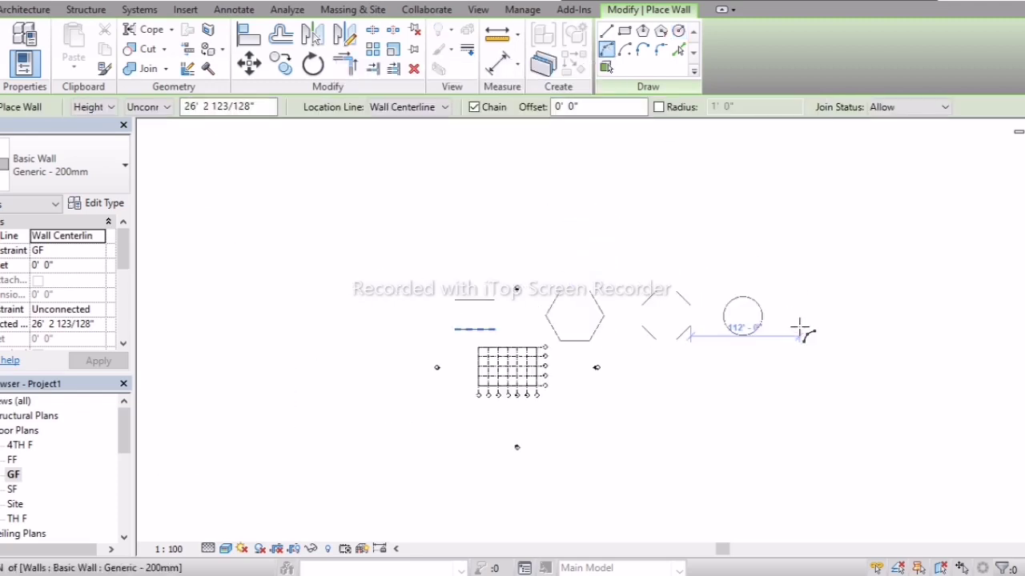
scroll(458, 311, up, 5)
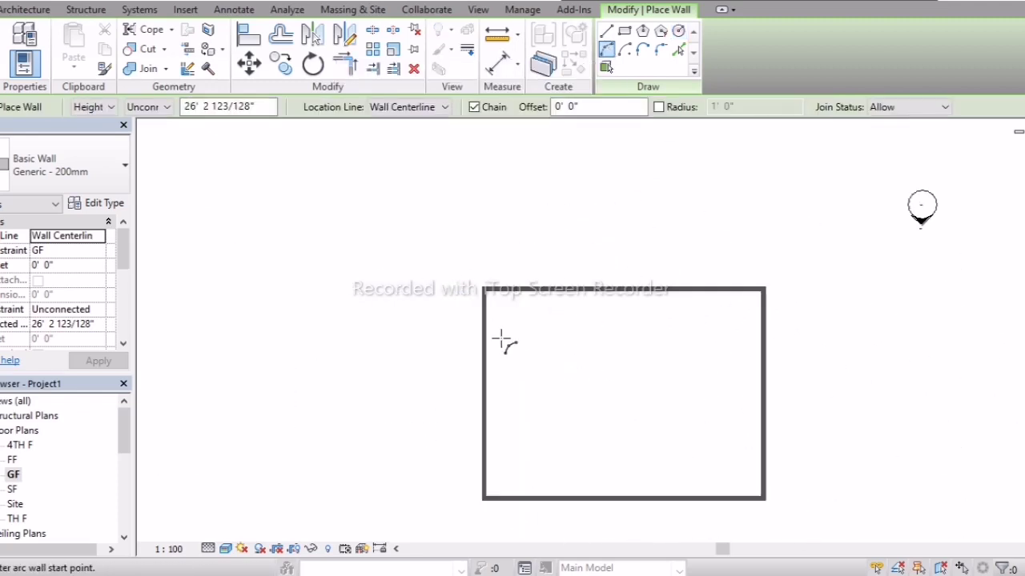
click(484, 290)
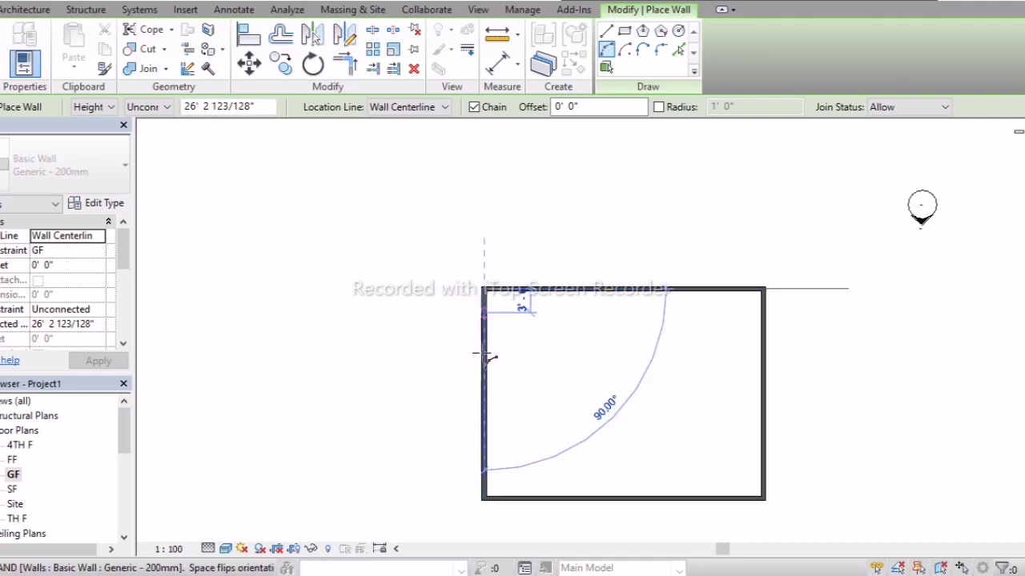
click(482, 498)
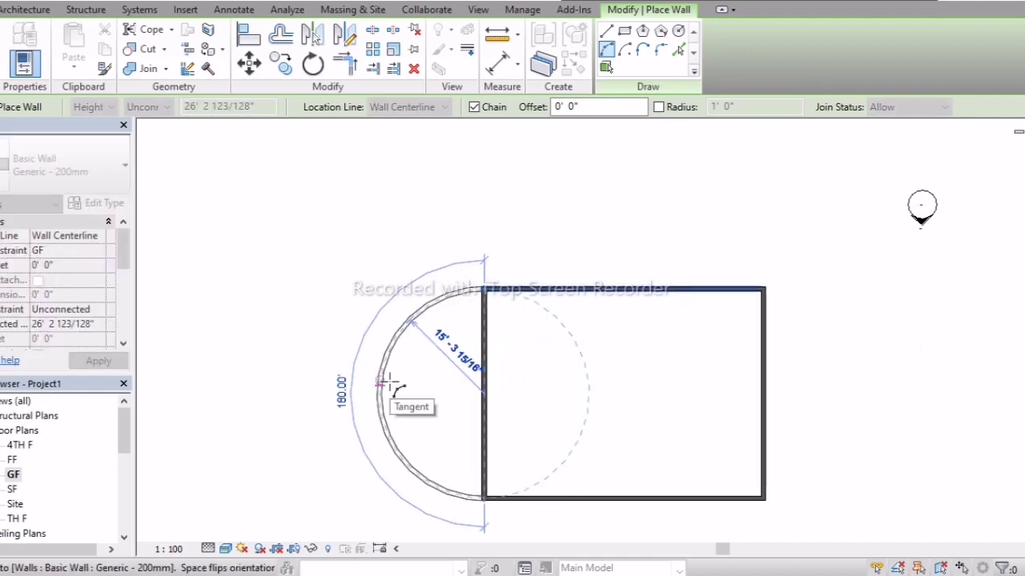
click(389, 378)
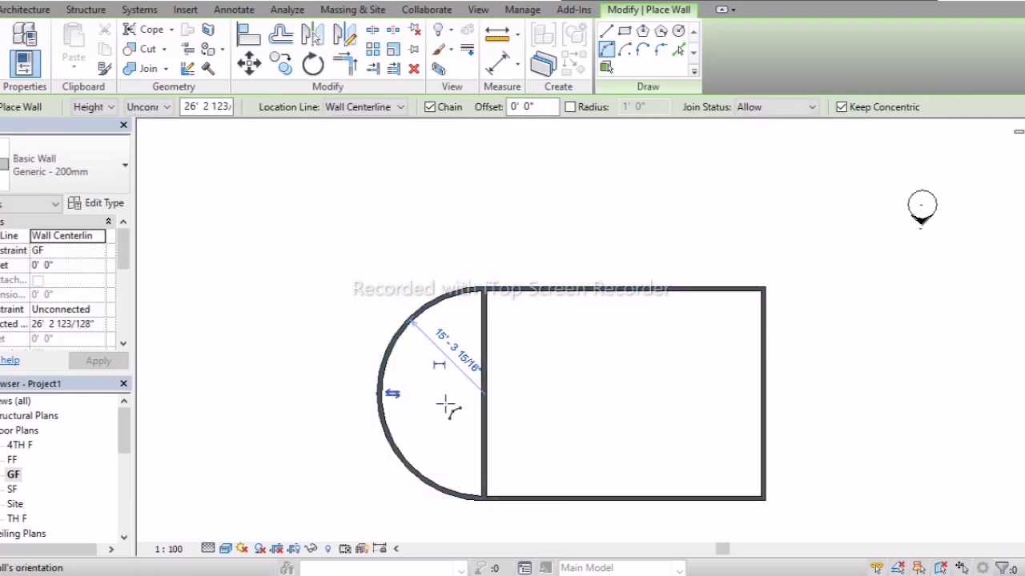
key(Escape)
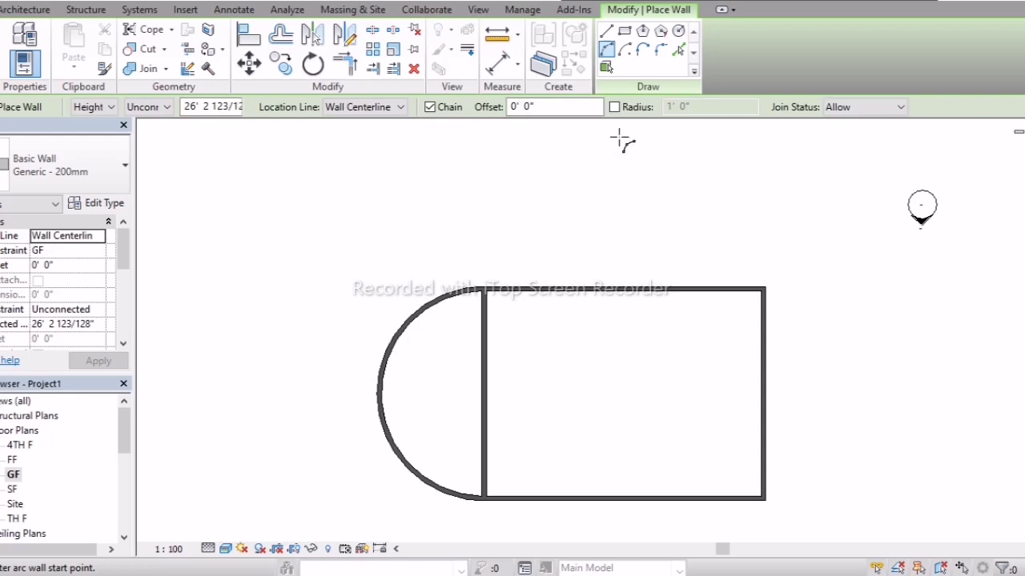
Draw a 90° center-ends arc wall with a 20' radius in the open area below and left of the column grid.
click(632, 53)
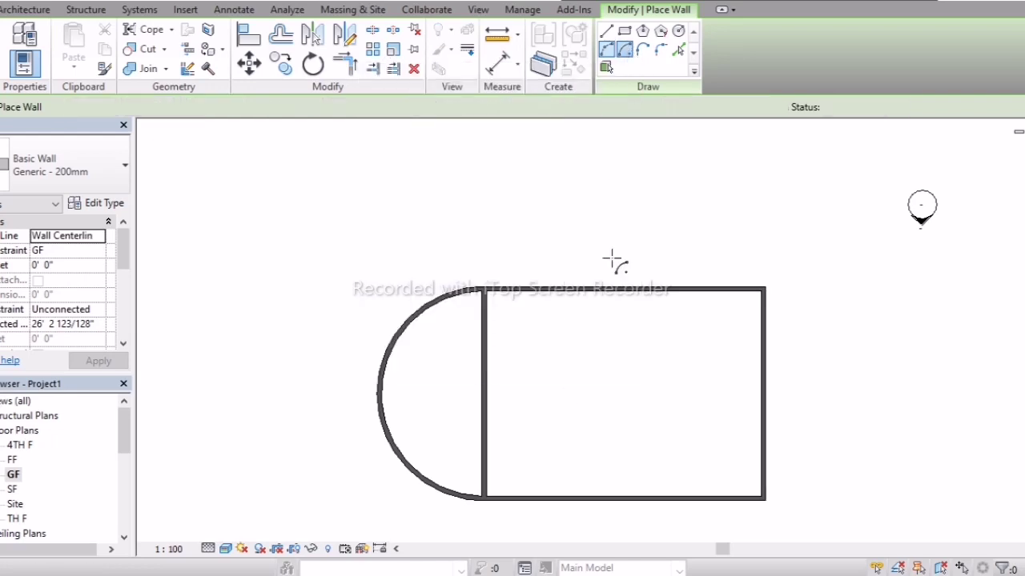
scroll(632, 349, down, 1)
scroll(631, 349, down, 4)
middle_drag(600, 389, 644, 367)
scroll(643, 365, up, 2)
click(542, 418)
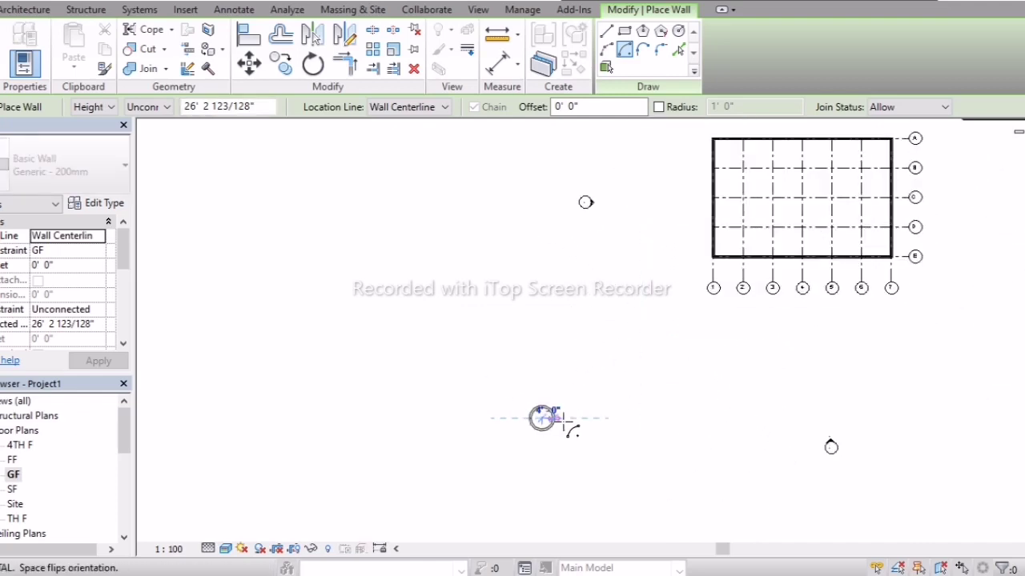
scroll(582, 418, up, 3)
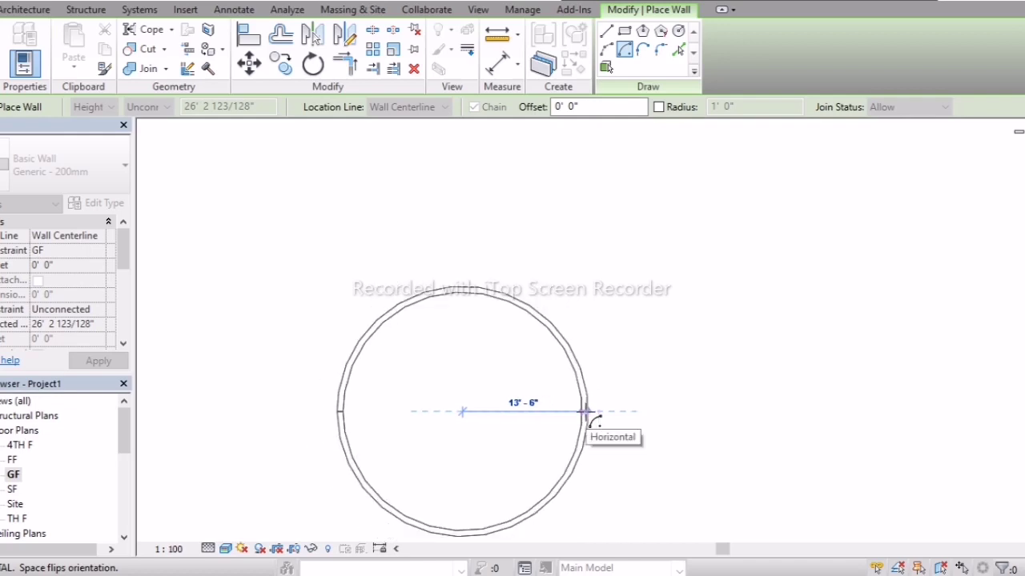
text(20)
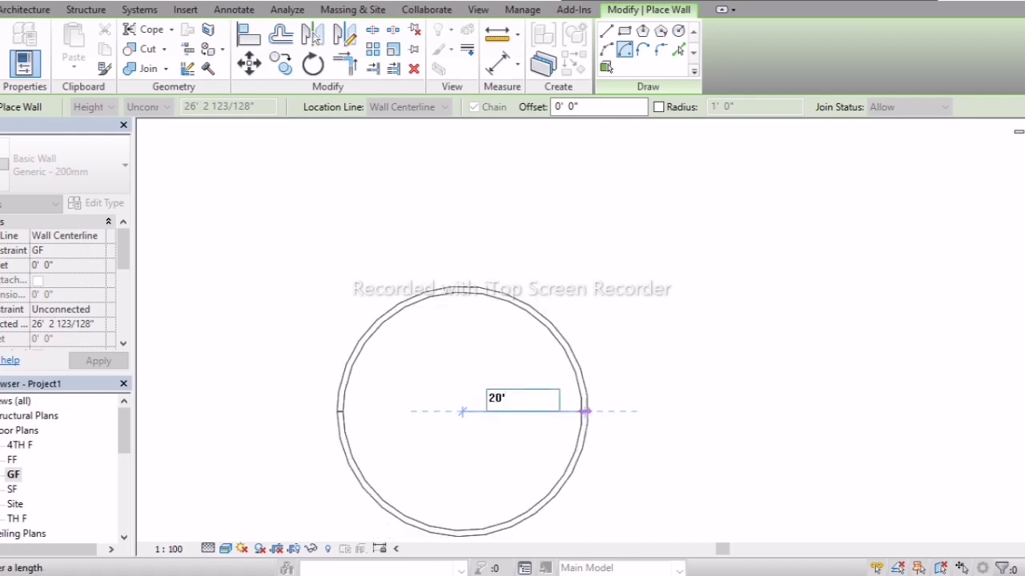
key(Return)
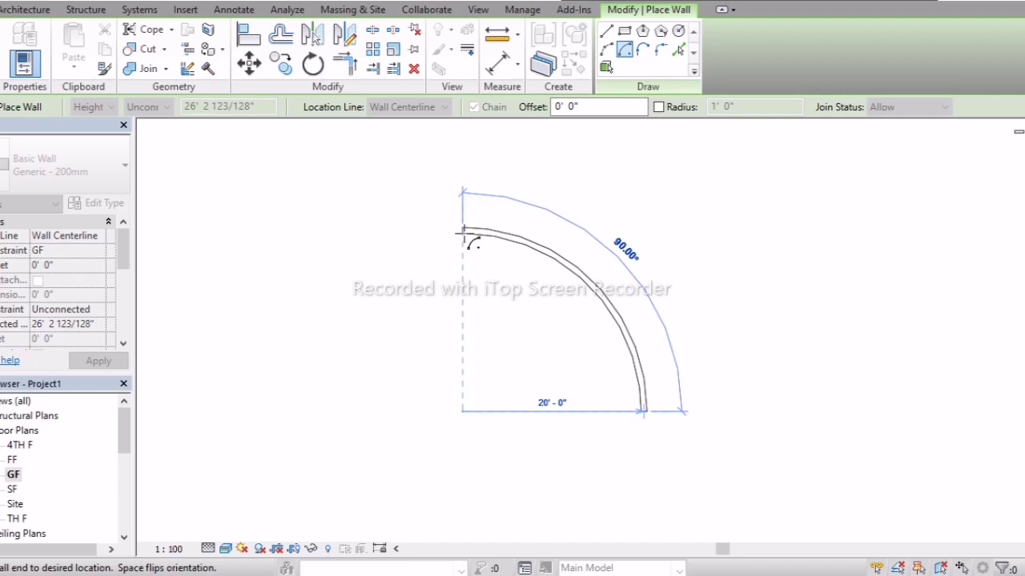
click(465, 233)
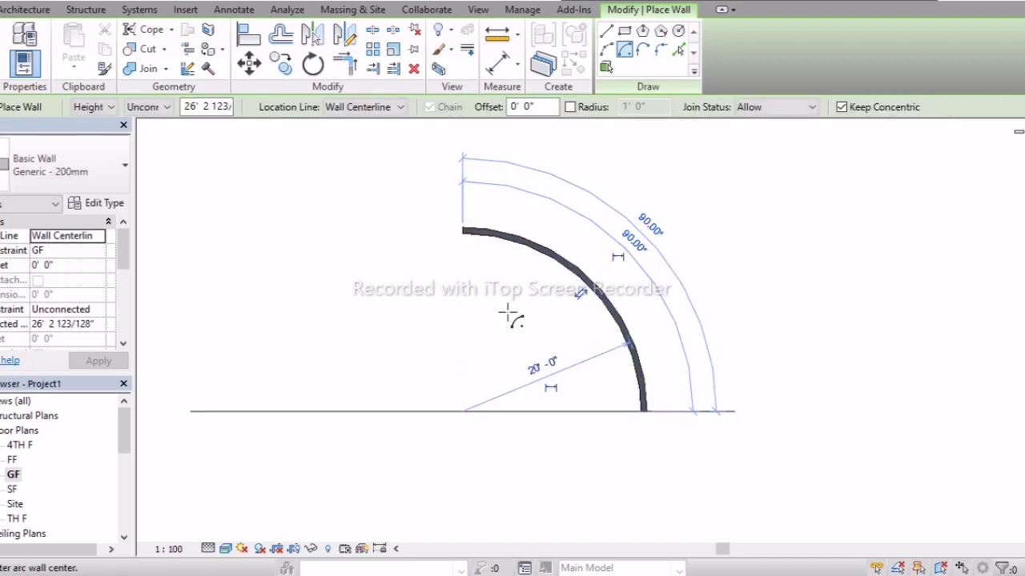
key(Escape)
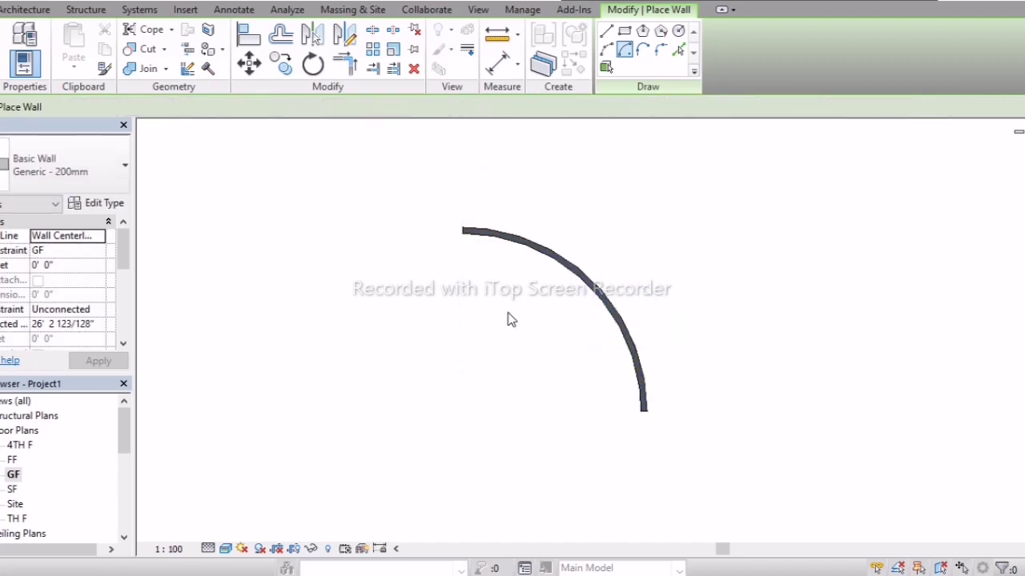
key(Escape)
Draw two chained tangent end arc walls from the lower end of the quarter-circle wall, curving down and to the right.
scroll(528, 296, down, 4)
middle_drag(553, 275, 319, 502)
middle_drag(528, 211, 290, 464)
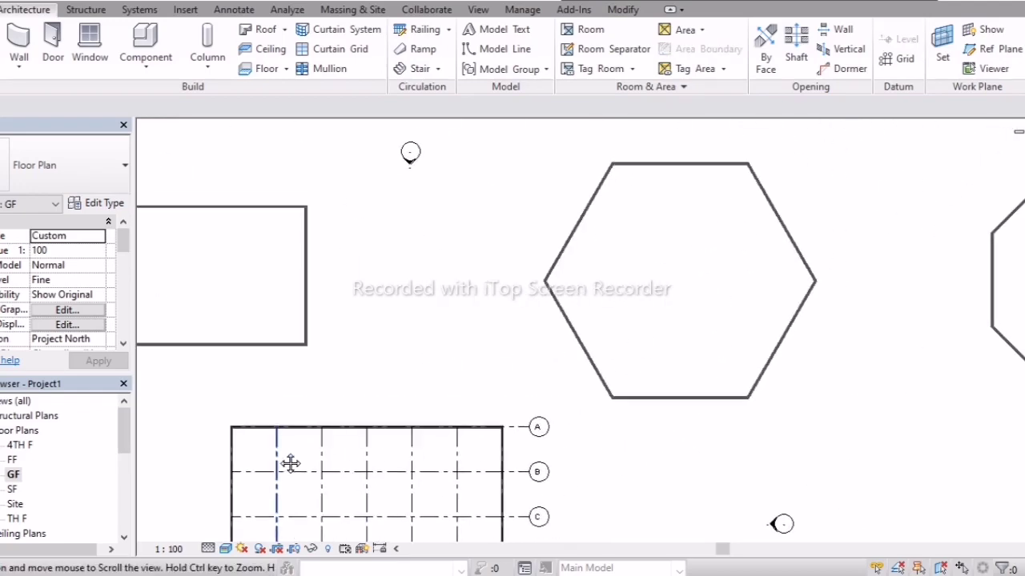
scroll(437, 281, down, 2)
scroll(336, 256, up, 4)
middle_drag(347, 252, 582, 315)
click(29, 48)
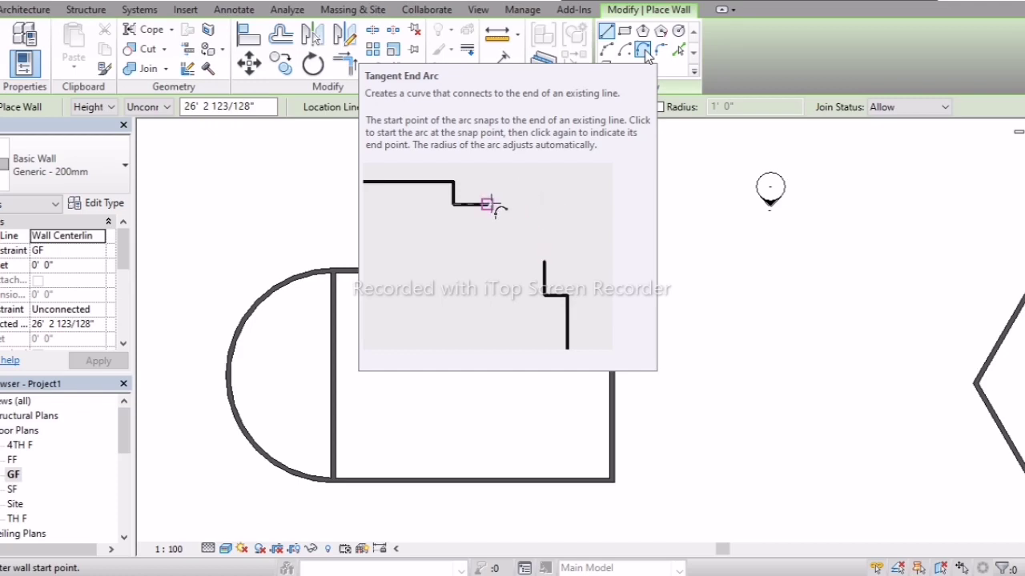
click(644, 51)
scroll(666, 186, down, 6)
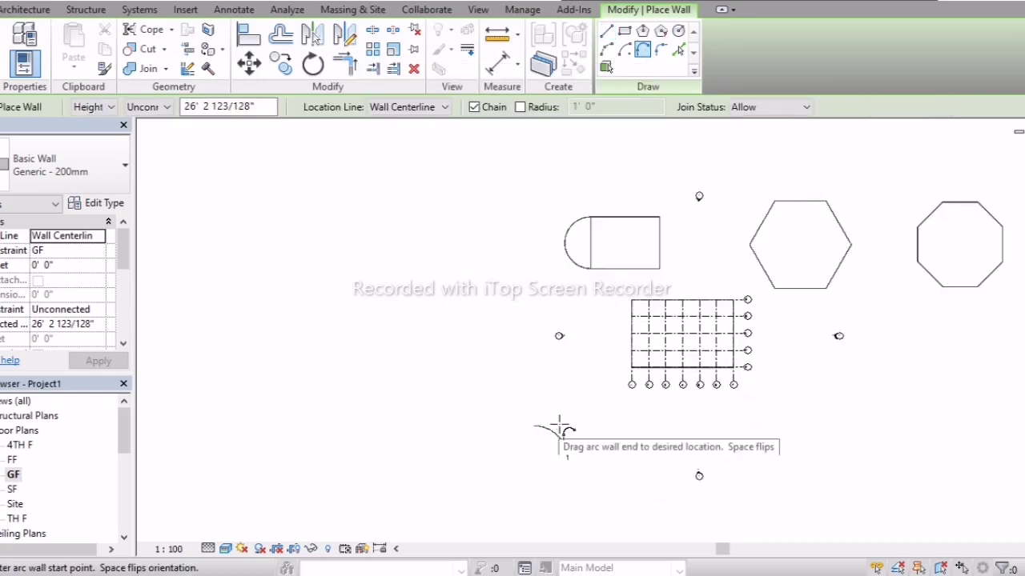
scroll(585, 480, up, 5)
click(575, 453)
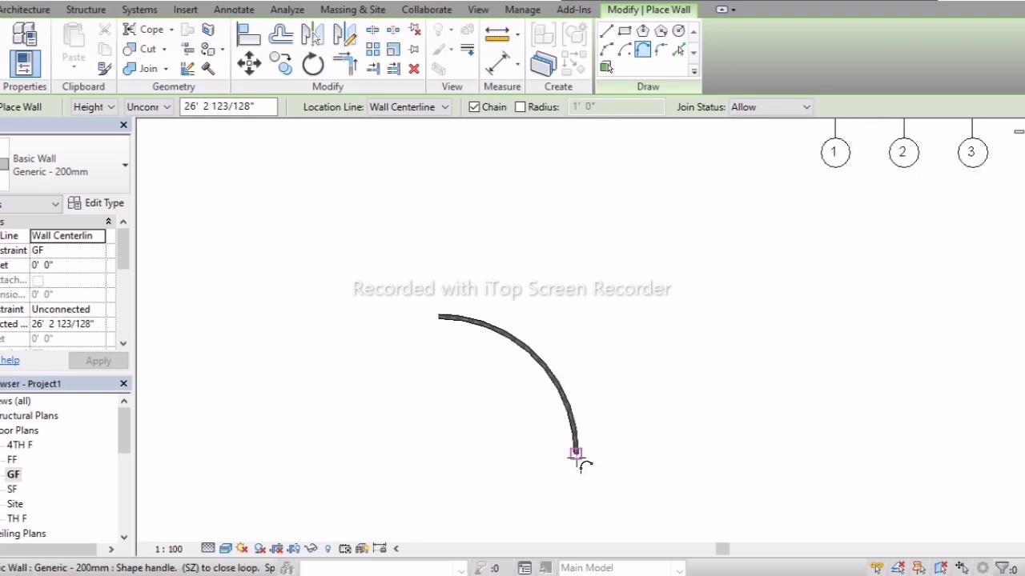
middle_drag(590, 485, 495, 288)
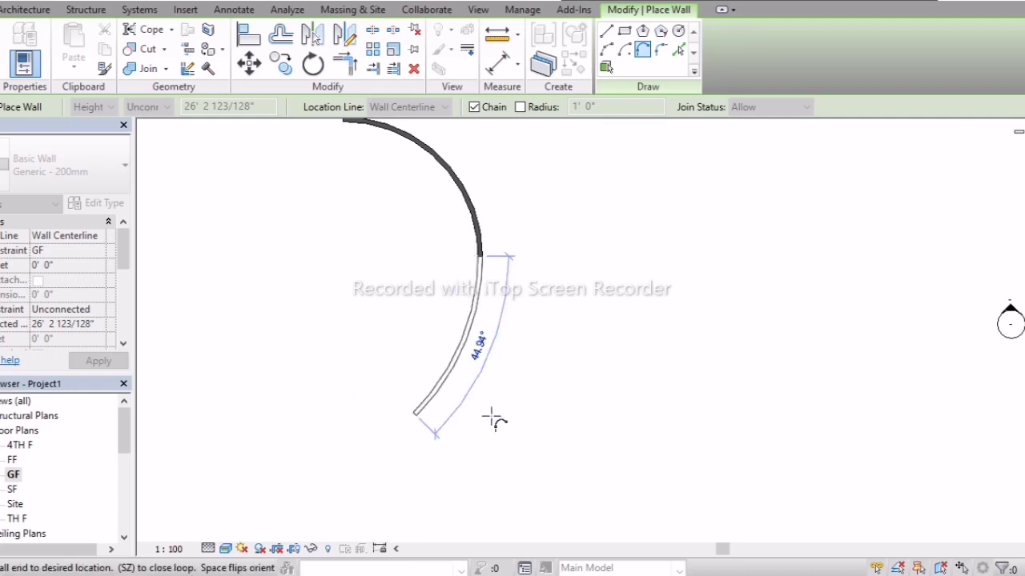
click(547, 417)
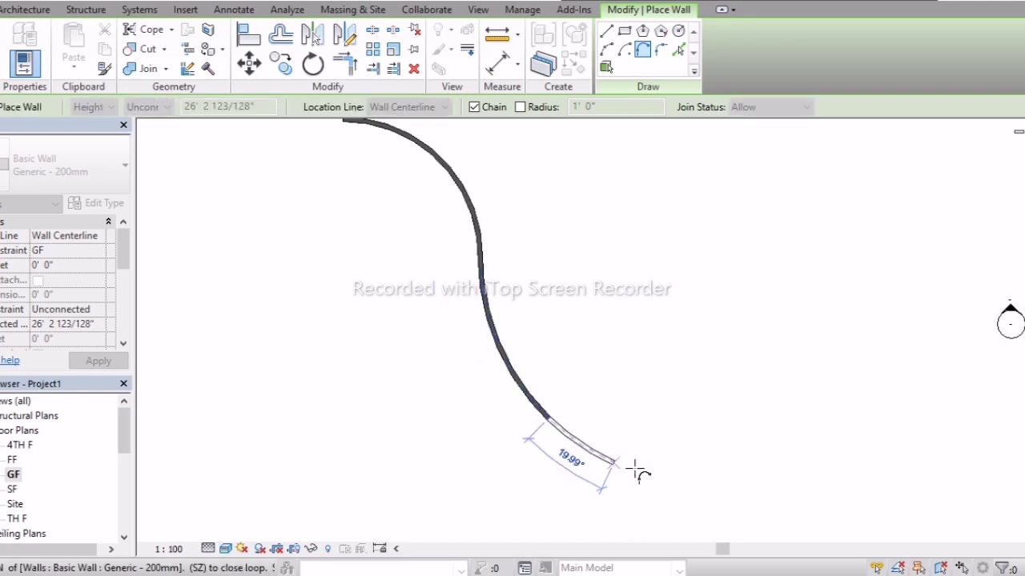
click(697, 469)
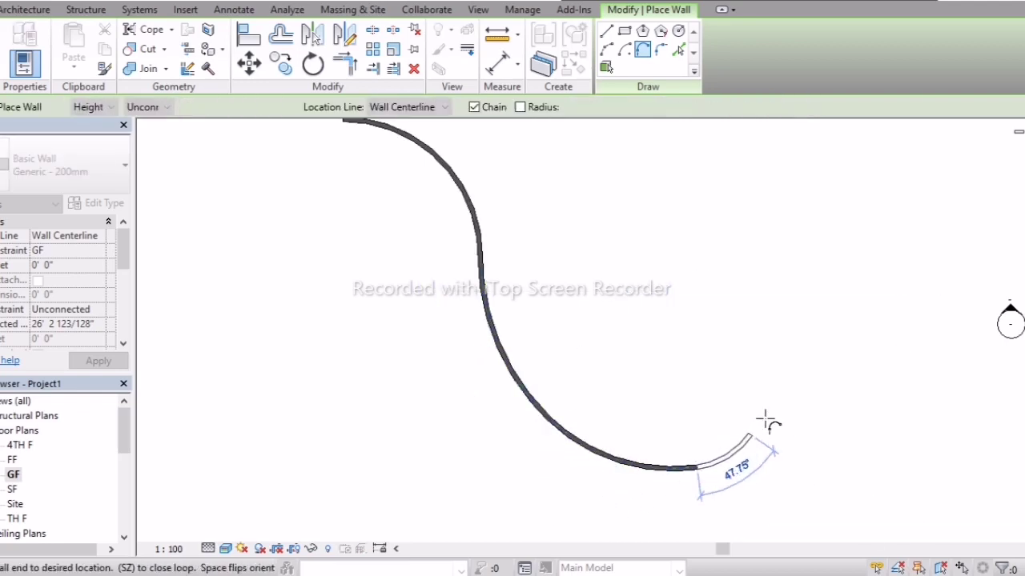
Continue the chain with further tangent arcs that rise, crest over and dip to the right, and finish the wavy wall.
scroll(798, 376, down, 2)
middle_drag(799, 408, 610, 413)
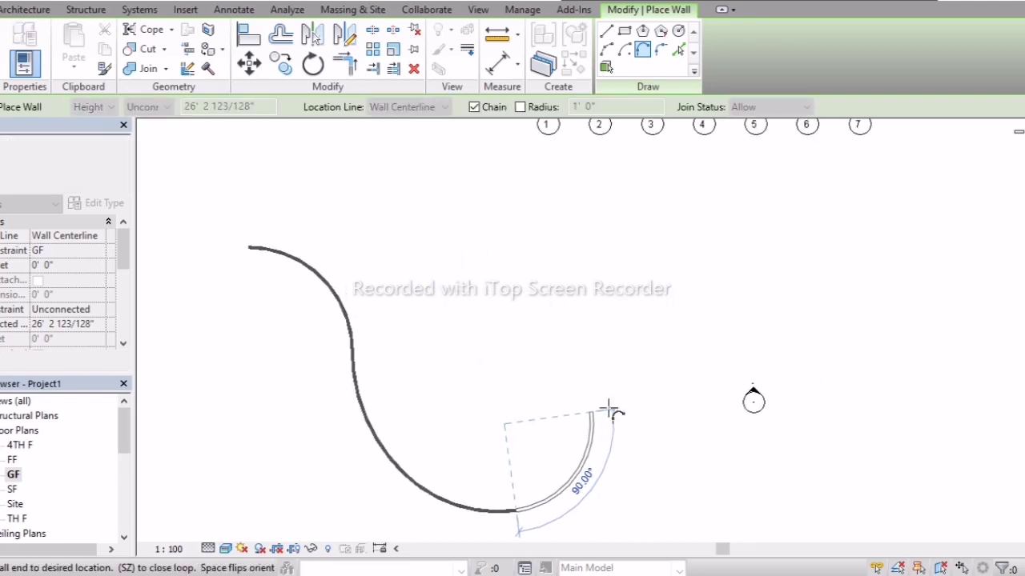
click(632, 352)
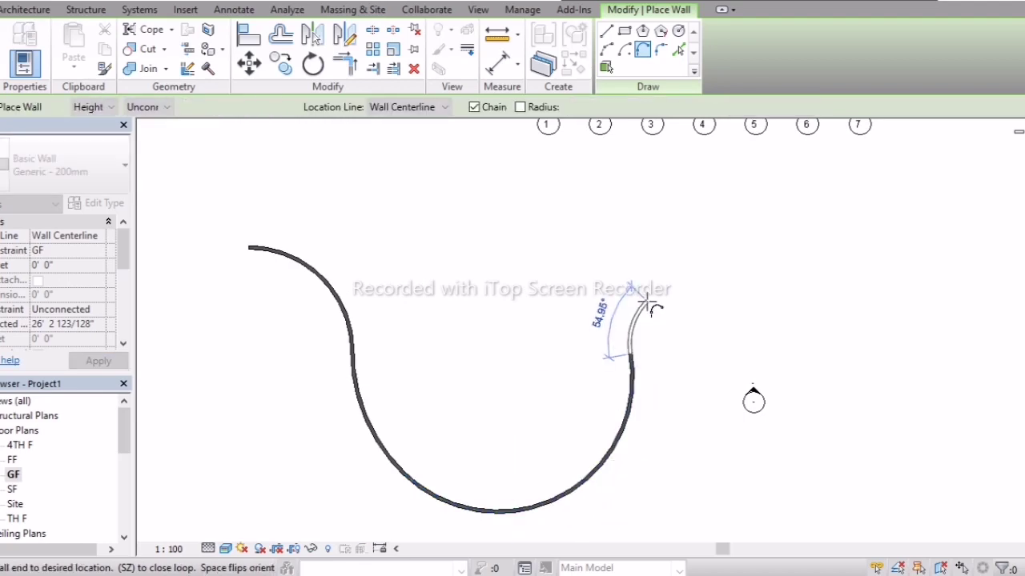
click(805, 299)
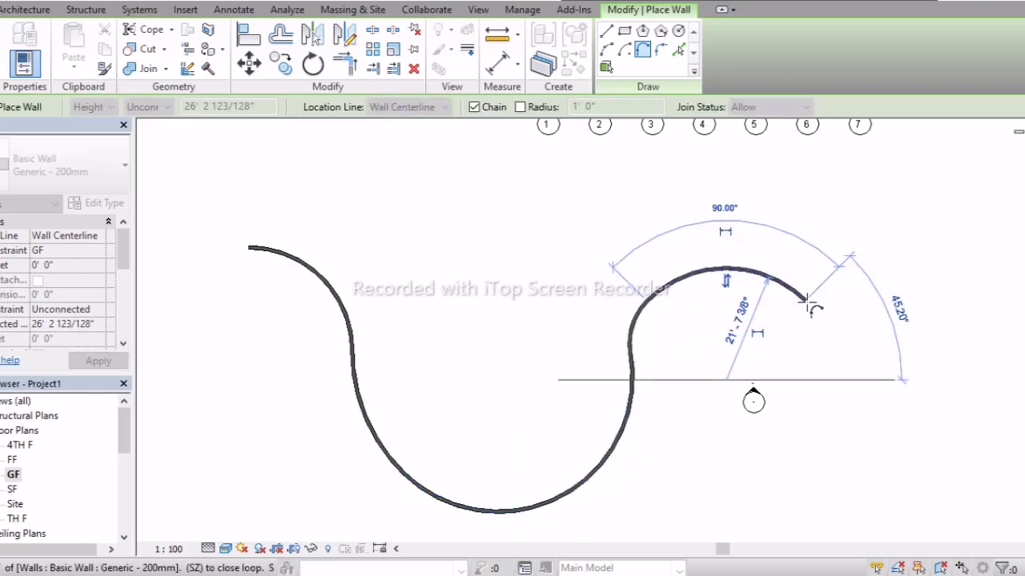
click(880, 291)
key(Escape)
key(Escape)
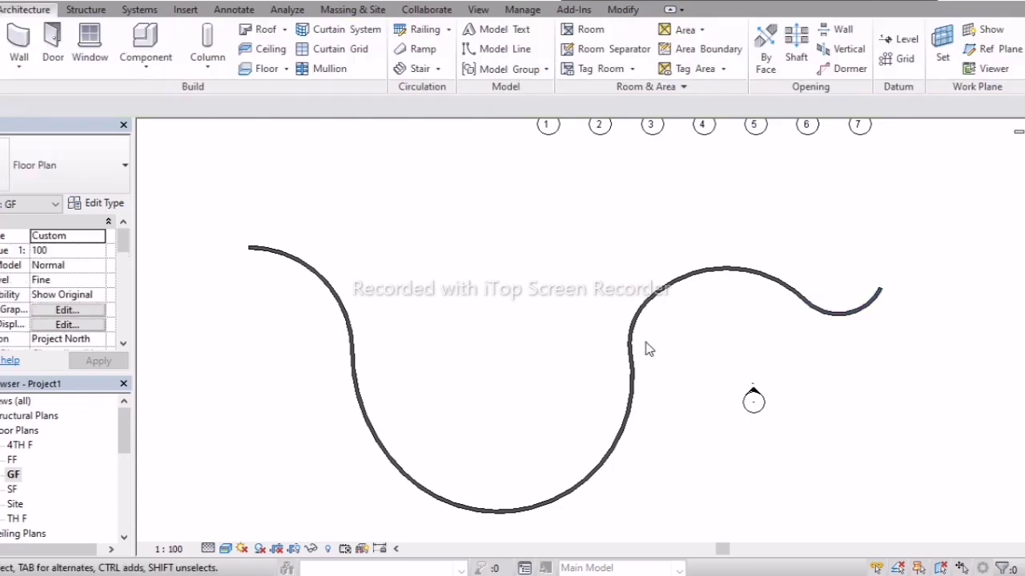
scroll(617, 355, down, 3)
middle_drag(579, 279, 399, 457)
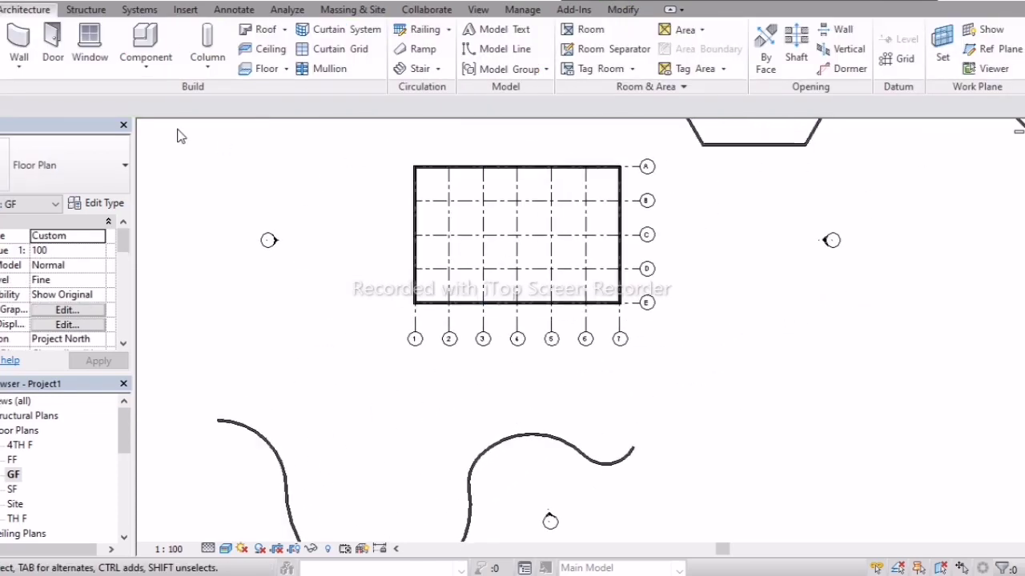
click(20, 44)
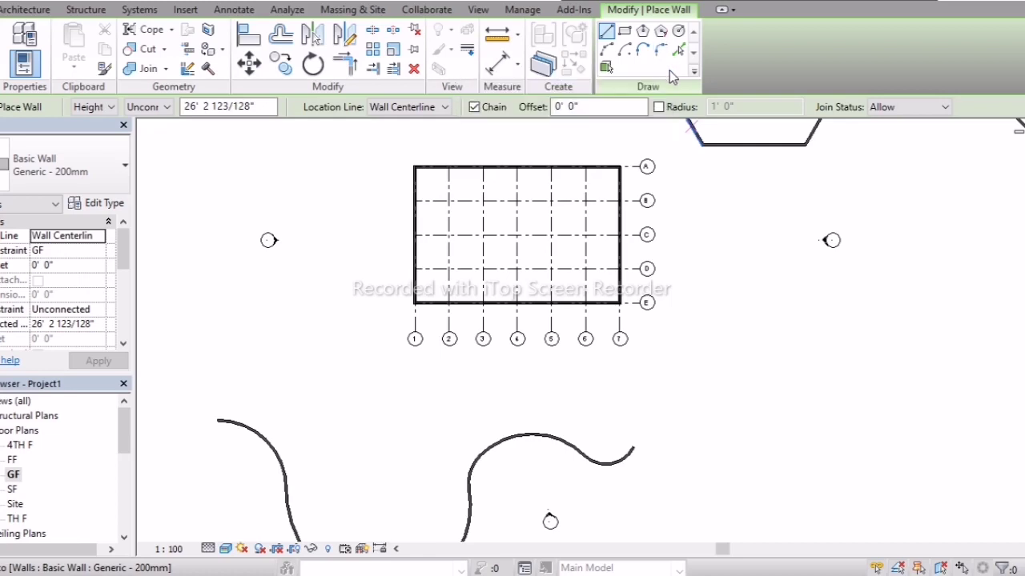
middle_drag(710, 187, 677, 469)
scroll(377, 328, up, 3)
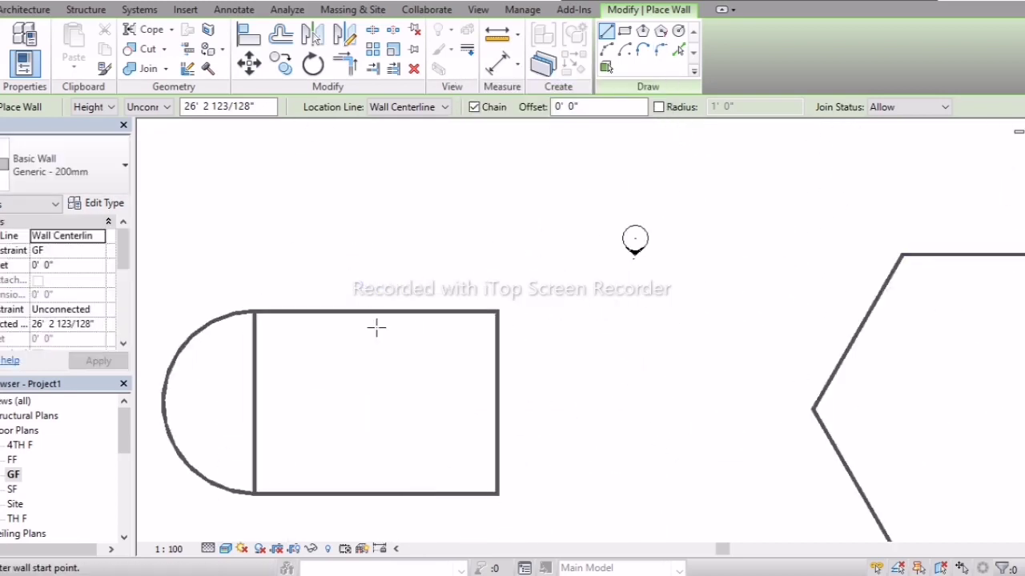
middle_drag(393, 365, 491, 322)
scroll(517, 320, up, 2)
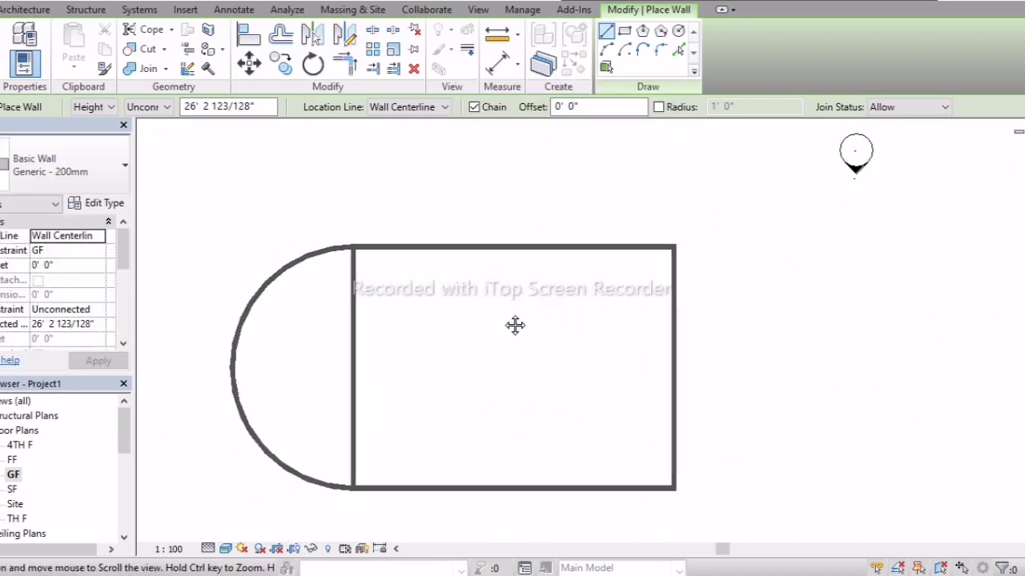
scroll(517, 321, up, 1)
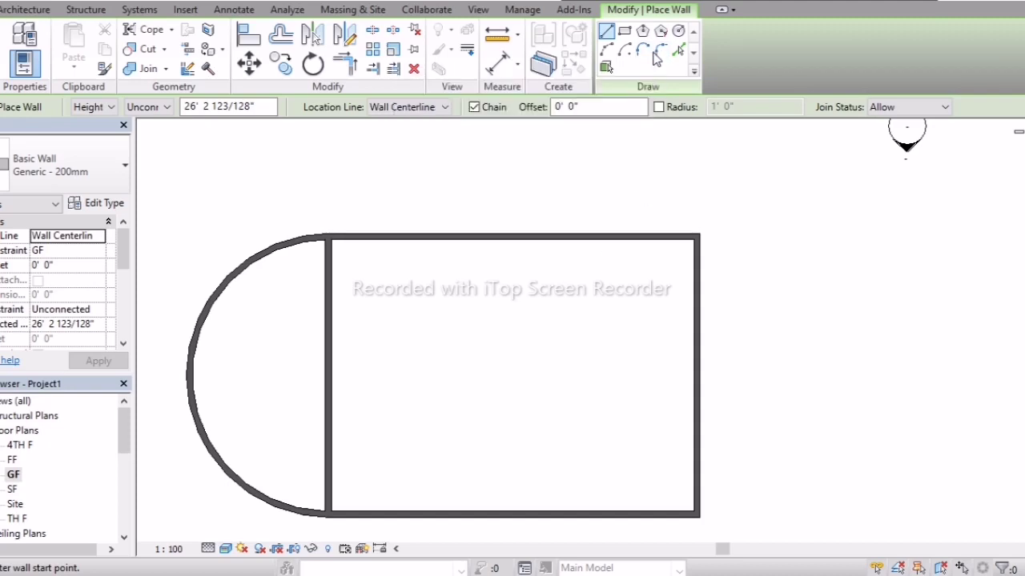
click(660, 50)
click(666, 235)
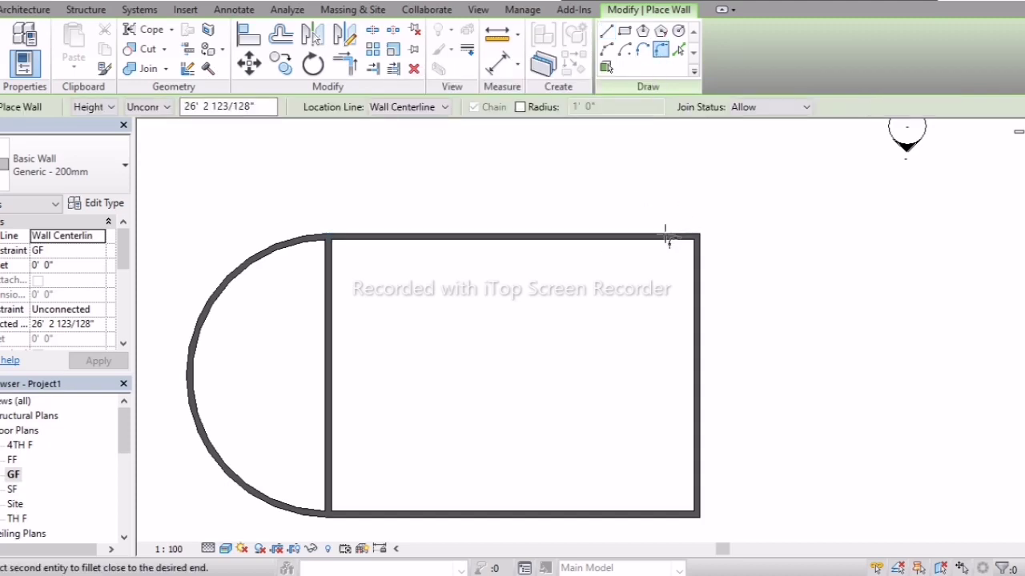
click(697, 289)
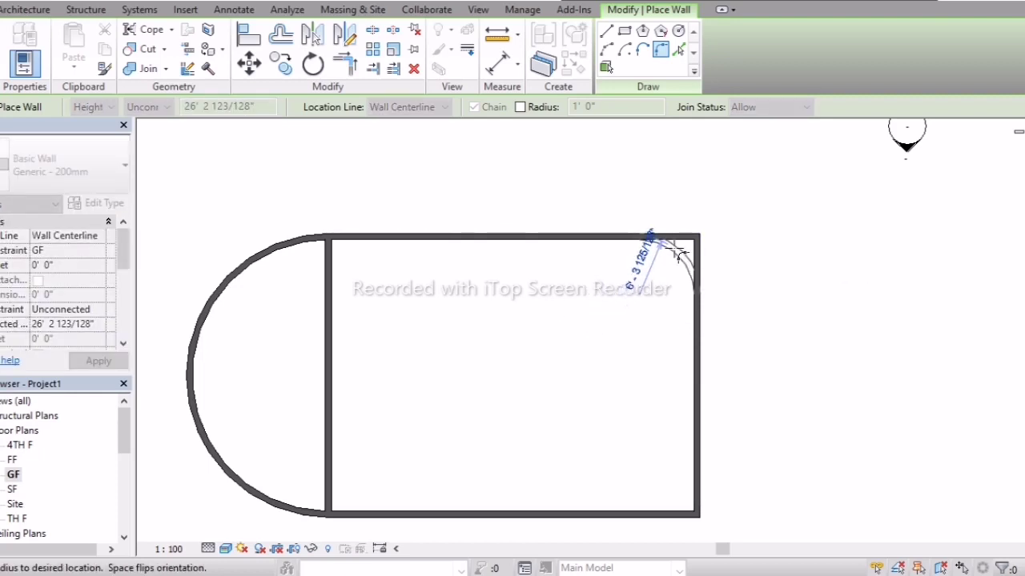
key(Escape)
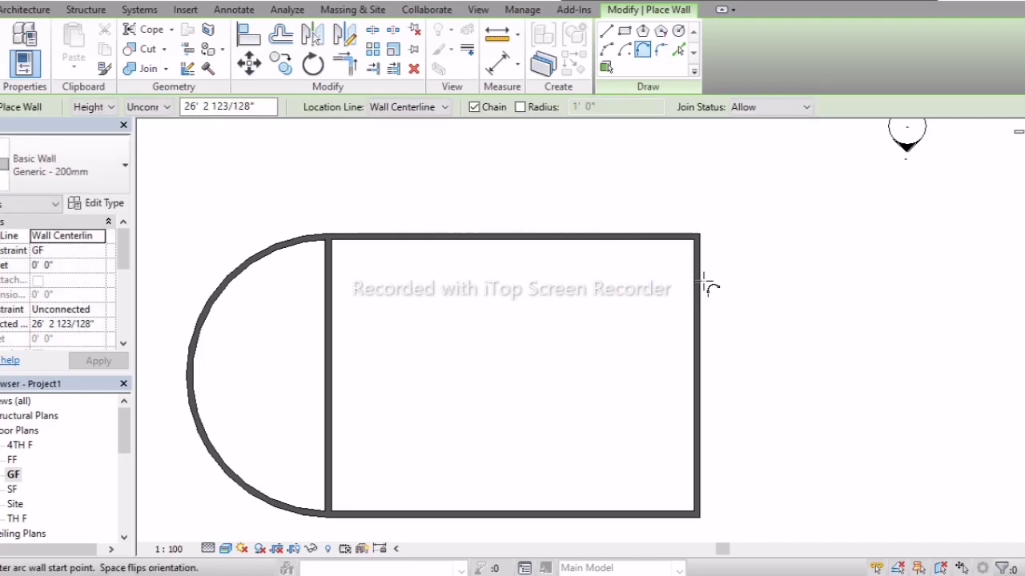
key(Escape)
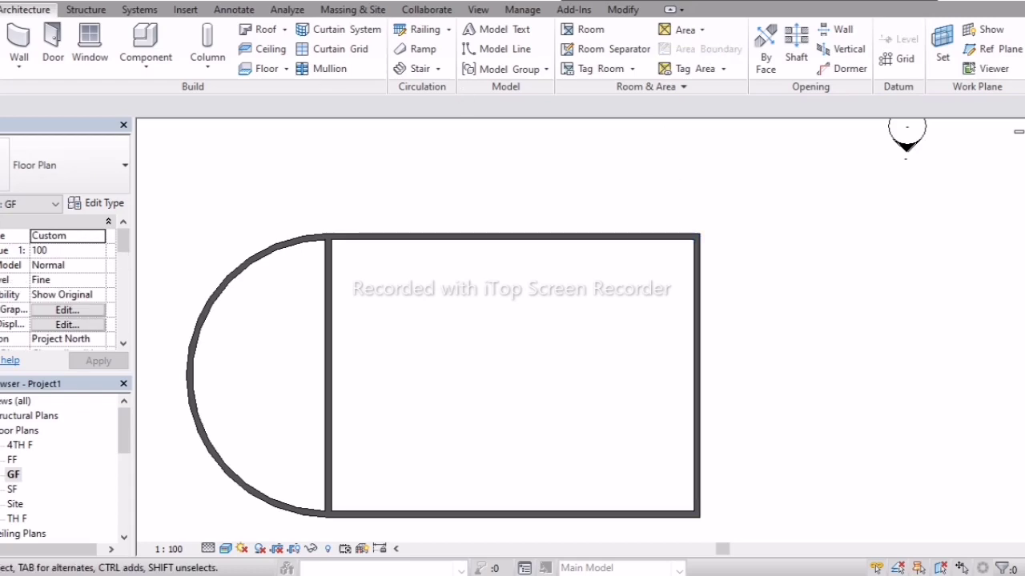
Round the rectangle's upper-right corner with a fillet arc wall and set its radius to 6'.
click(19, 42)
click(660, 49)
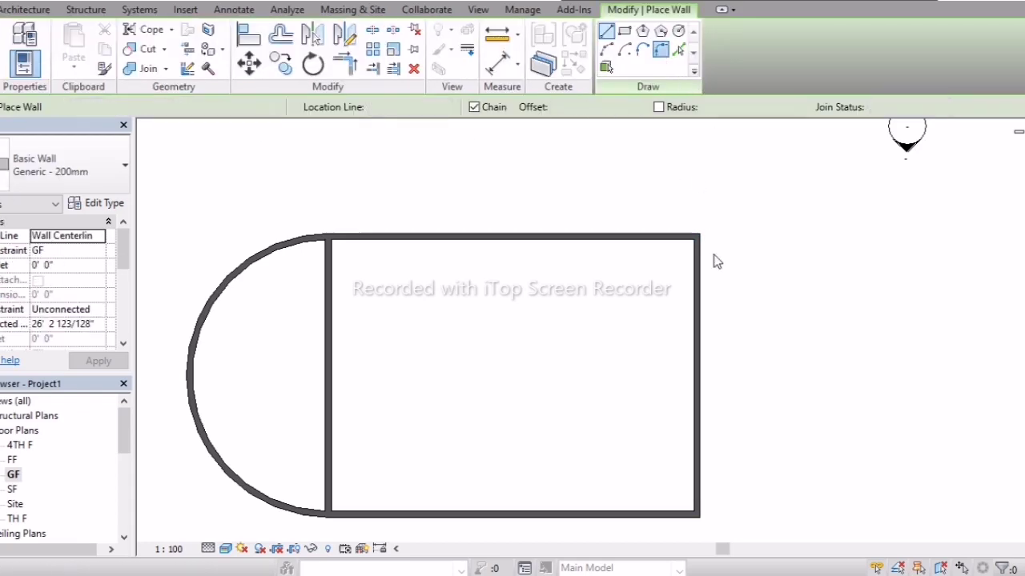
click(633, 234)
click(696, 273)
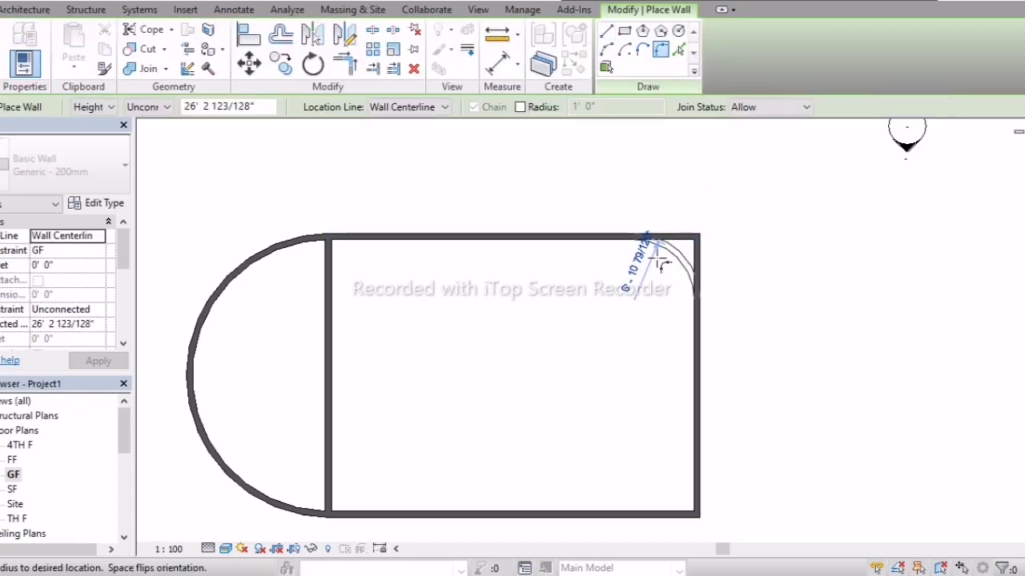
click(675, 258)
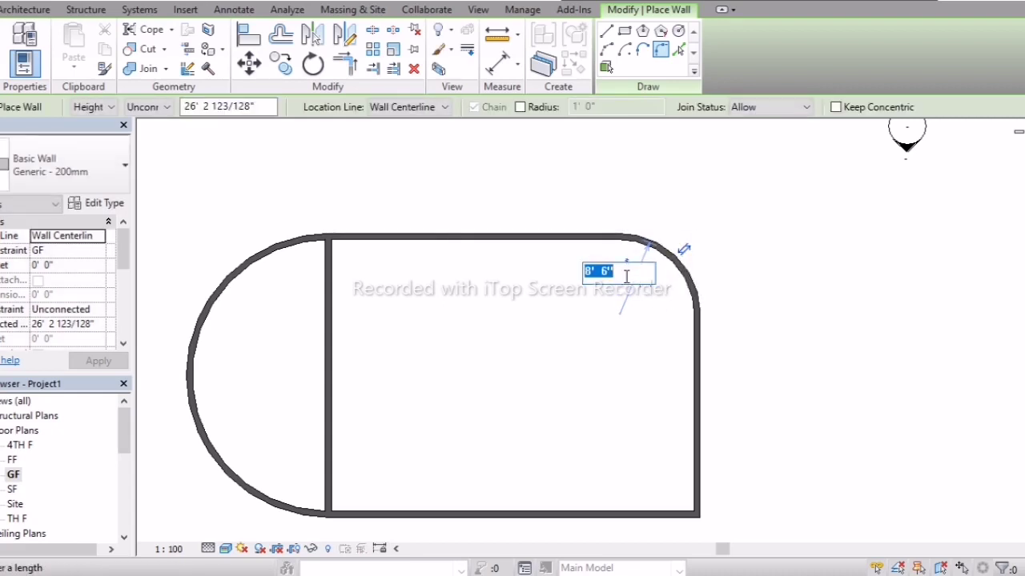
text(6')
key(Return)
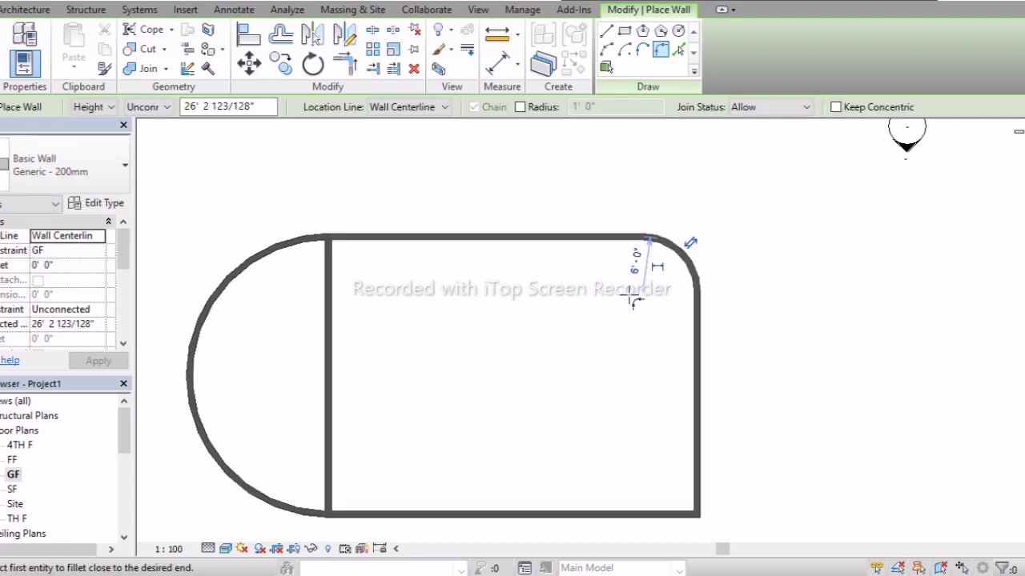
key(Escape)
key(Escape)
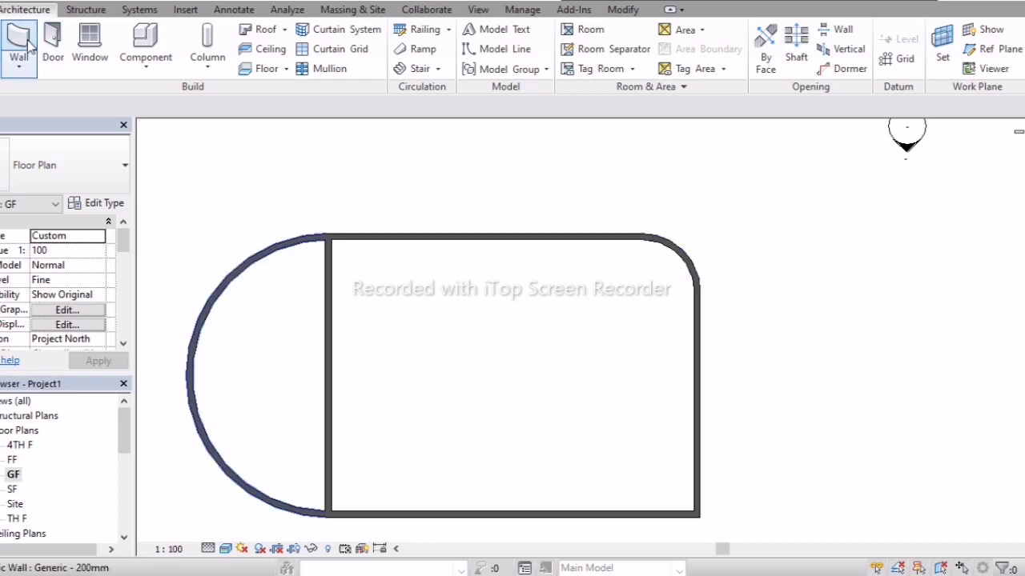
key(w)
key(a)
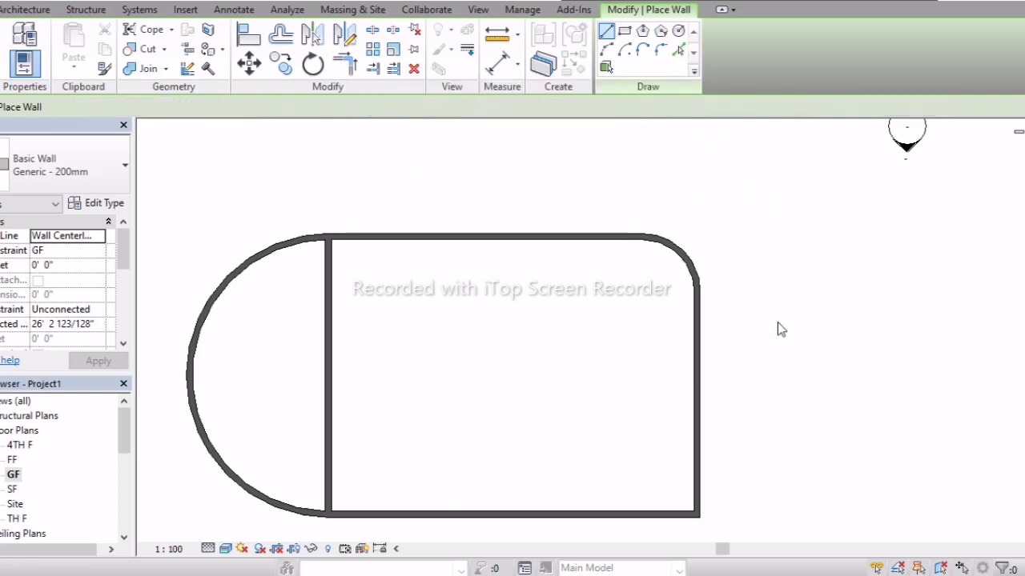
key(Escape)
scroll(721, 360, down, 5)
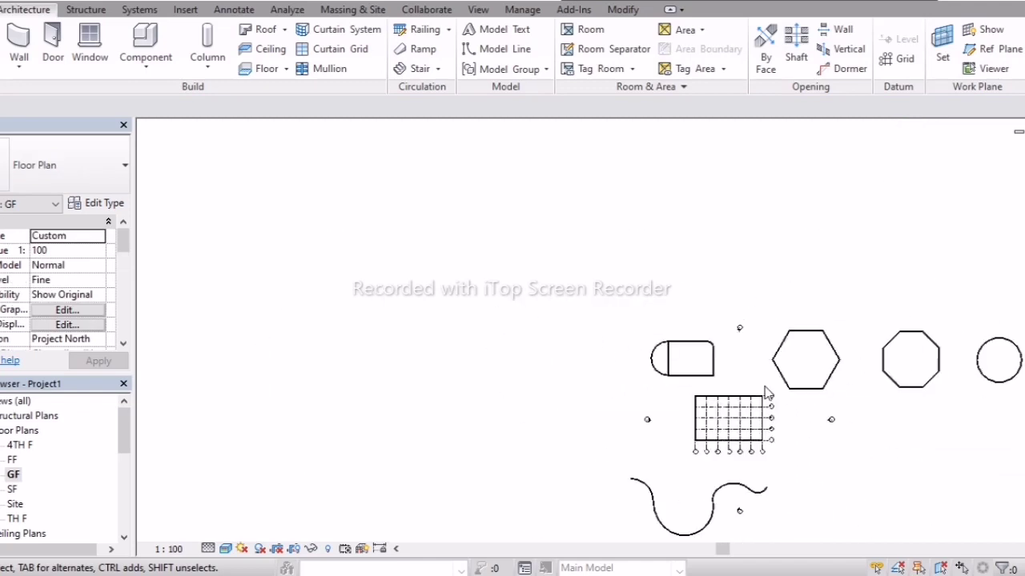
middle_drag(718, 365, 468, 282)
scroll(526, 392, up, 2)
middle_drag(527, 392, 571, 401)
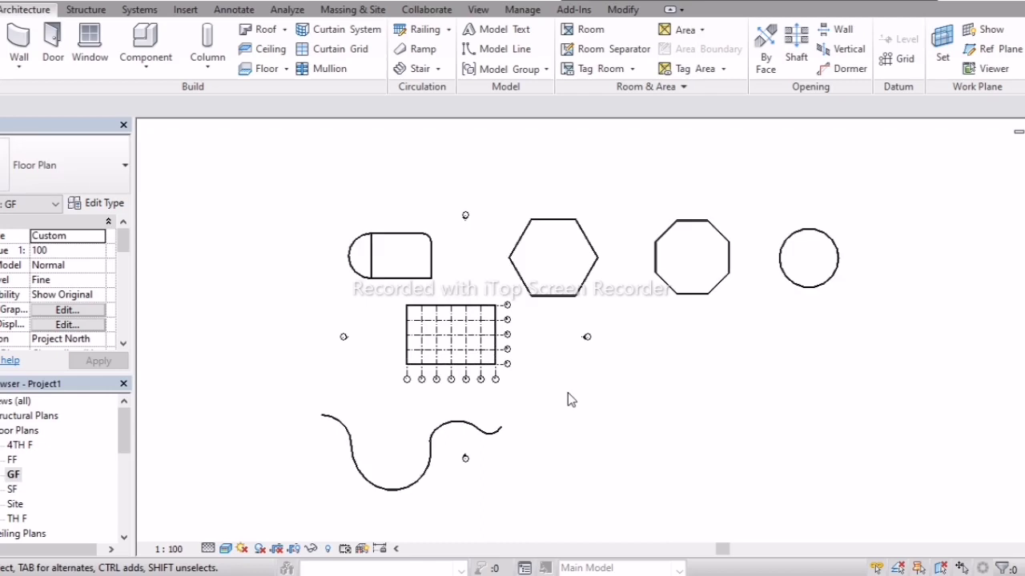
Open the default 3D view and examine the heights of all the drawn walls.
click(478, 10)
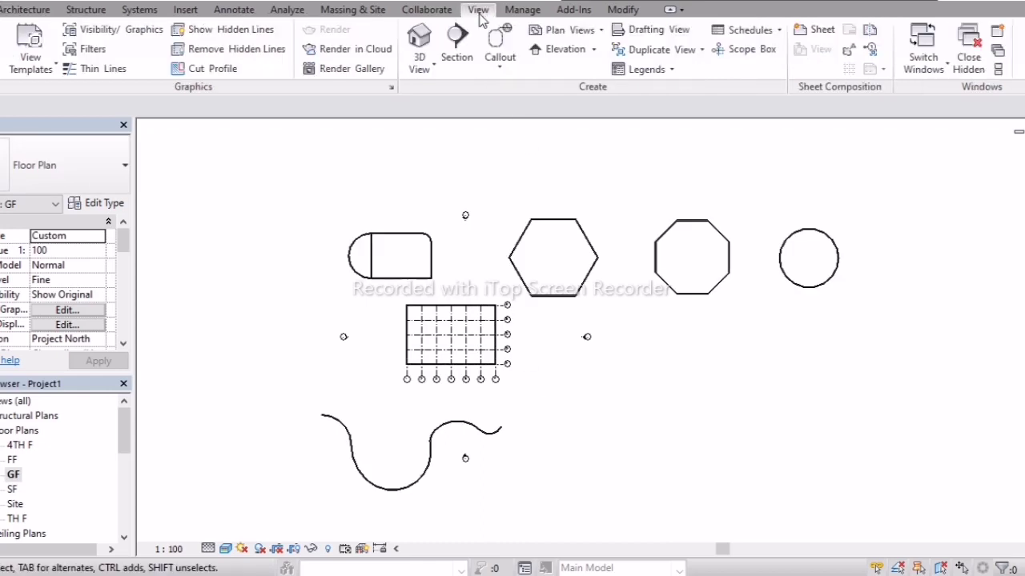
click(419, 40)
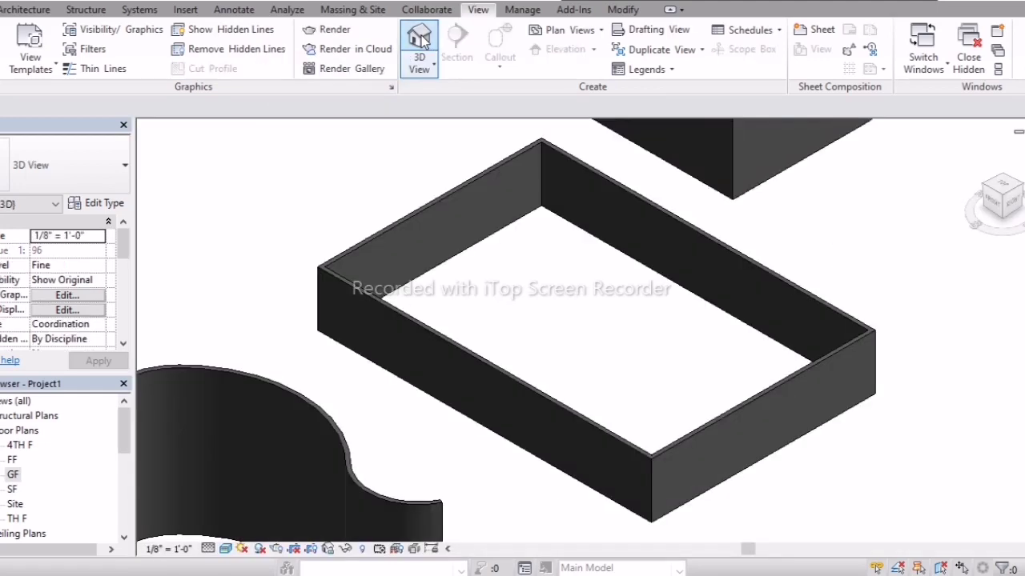
scroll(545, 235, down, 3)
scroll(422, 262, down, 2)
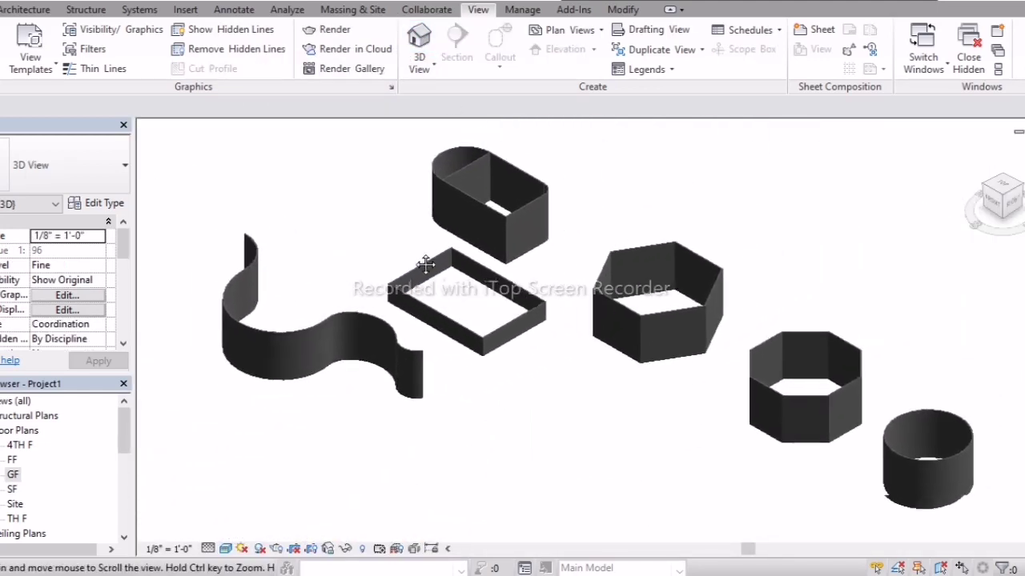
scroll(542, 245, up, 3)
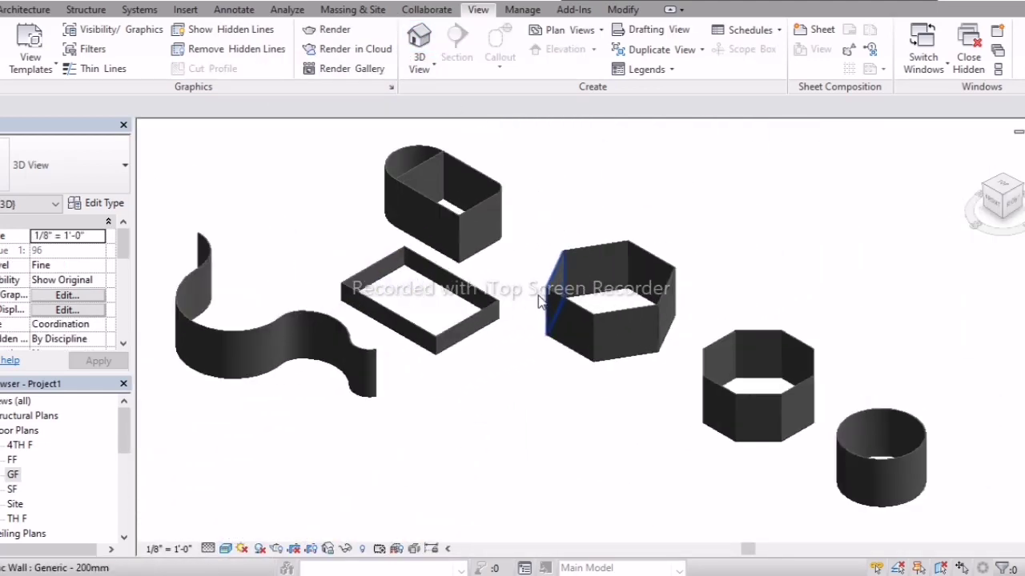
middle_drag(549, 323, 549, 332)
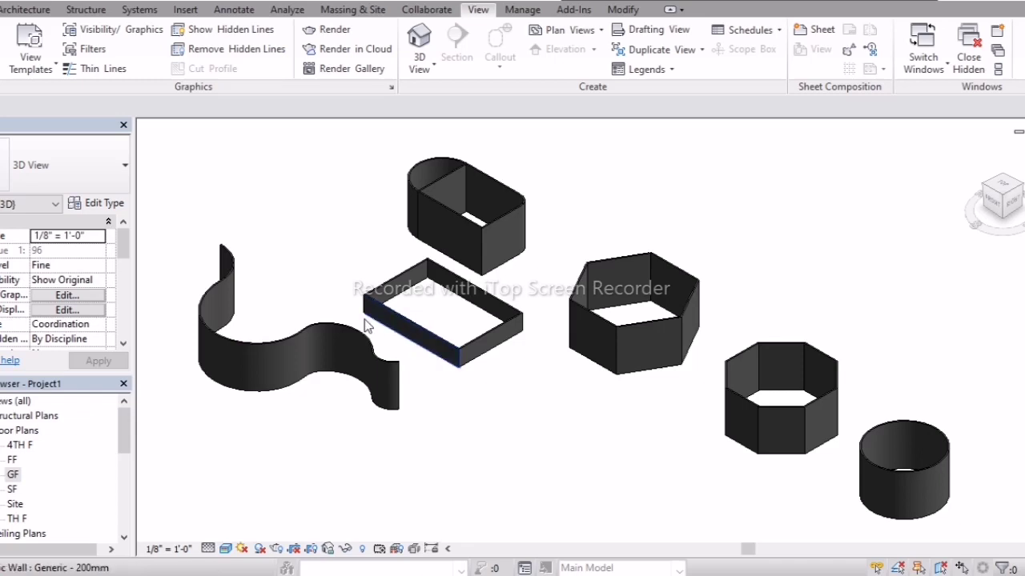
scroll(424, 306, down, 1)
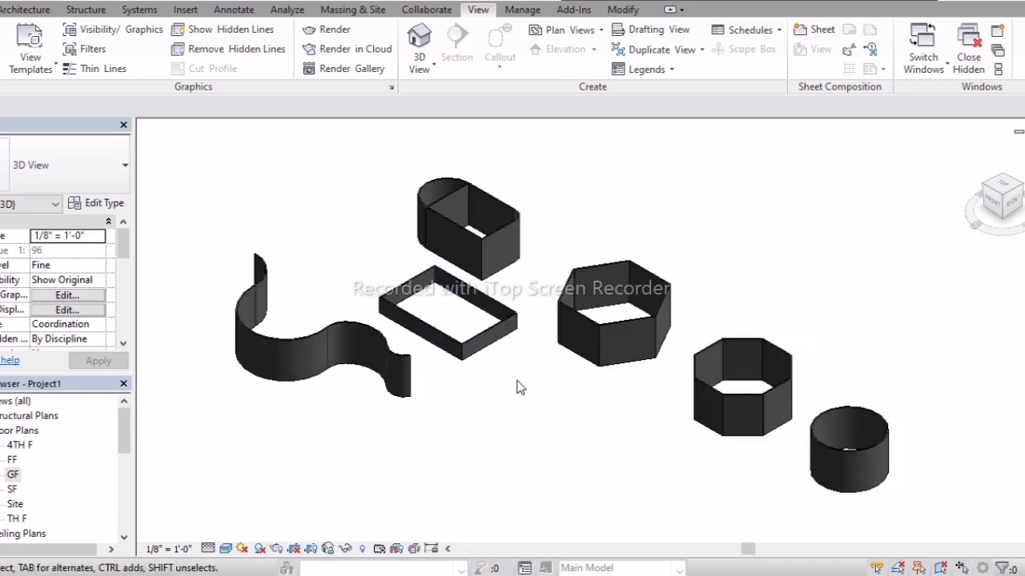
Set the top constraint of all walls except the rectangle on the column grid to Up to level: FF.
drag(911, 493, 416, 158)
ctrl+drag(403, 452, 210, 247)
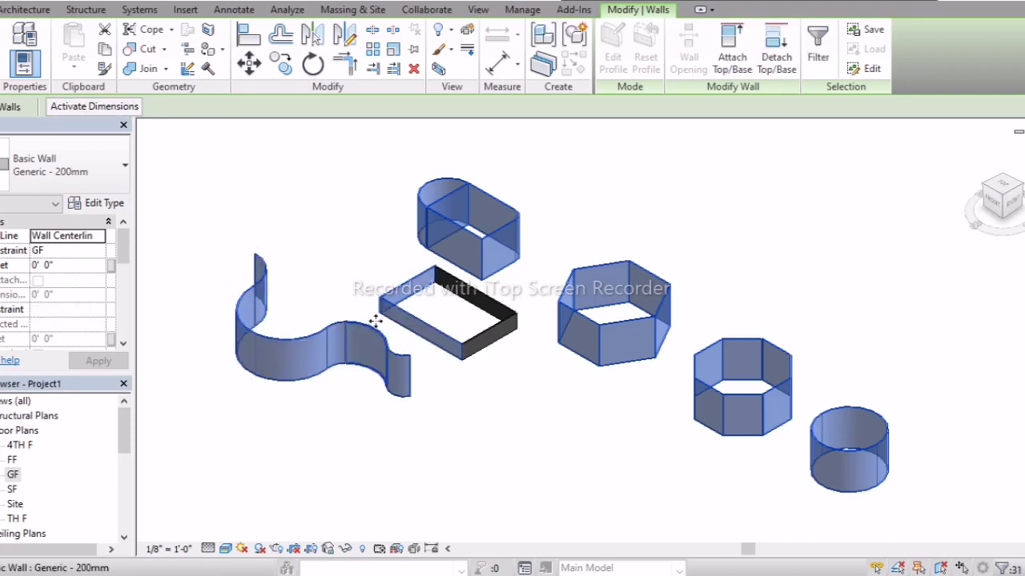
shift+click(418, 282)
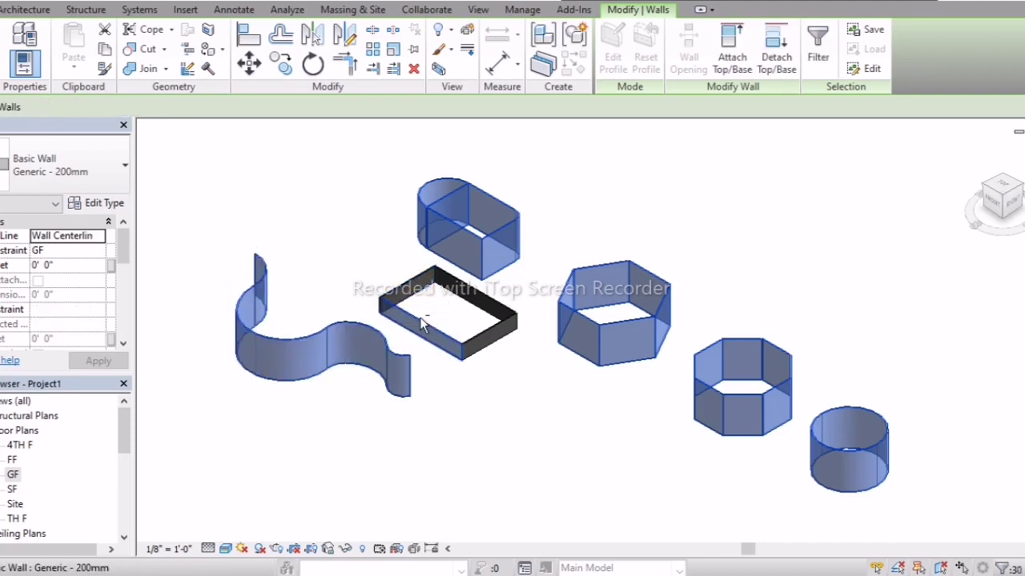
shift+click(420, 317)
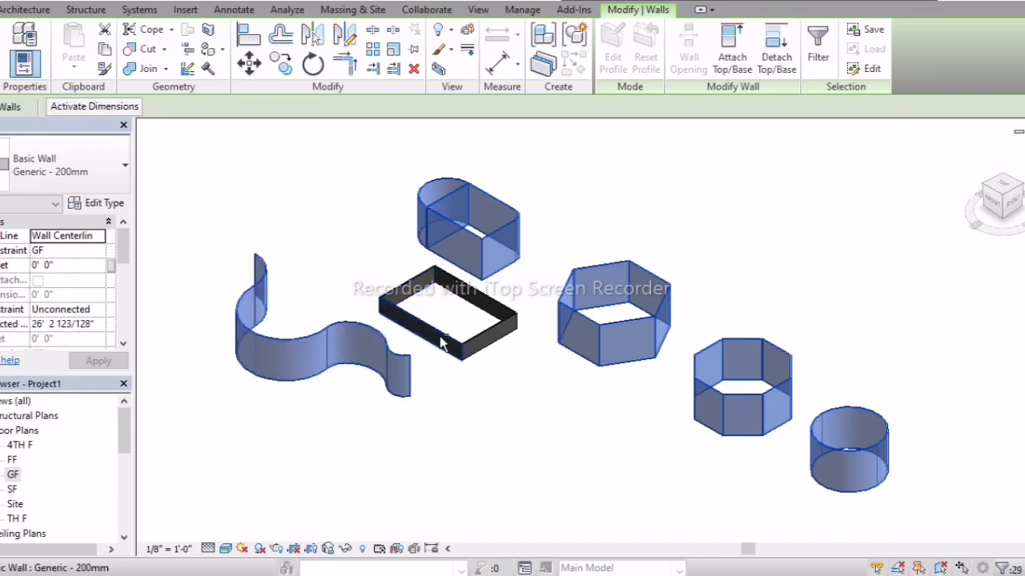
click(103, 315)
click(98, 310)
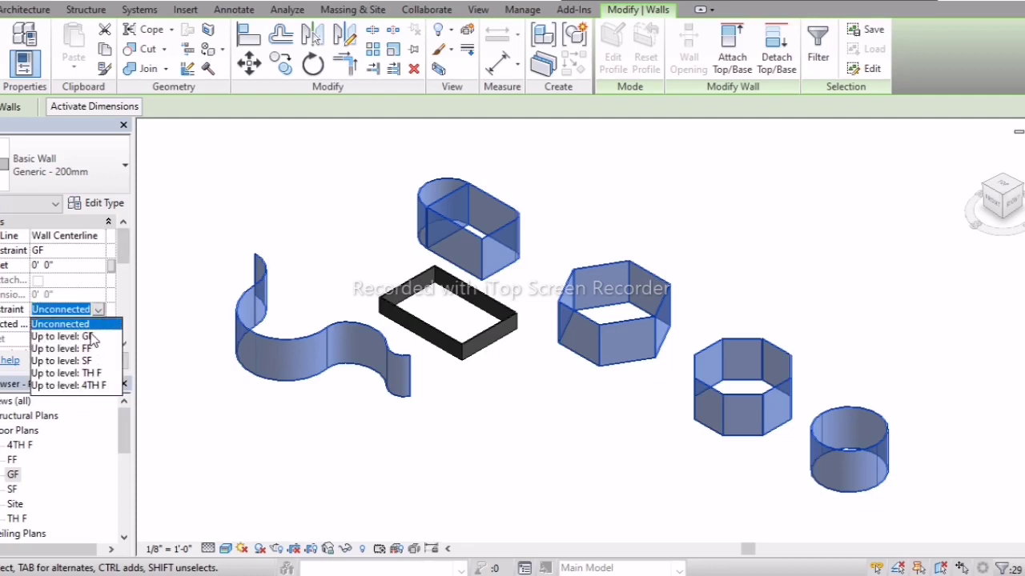
click(88, 349)
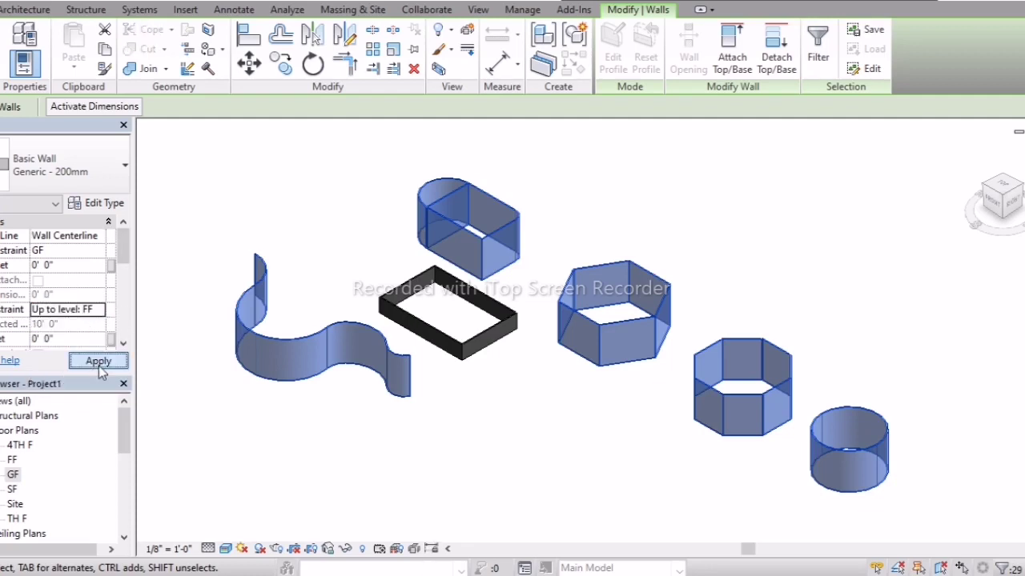
click(98, 361)
click(473, 488)
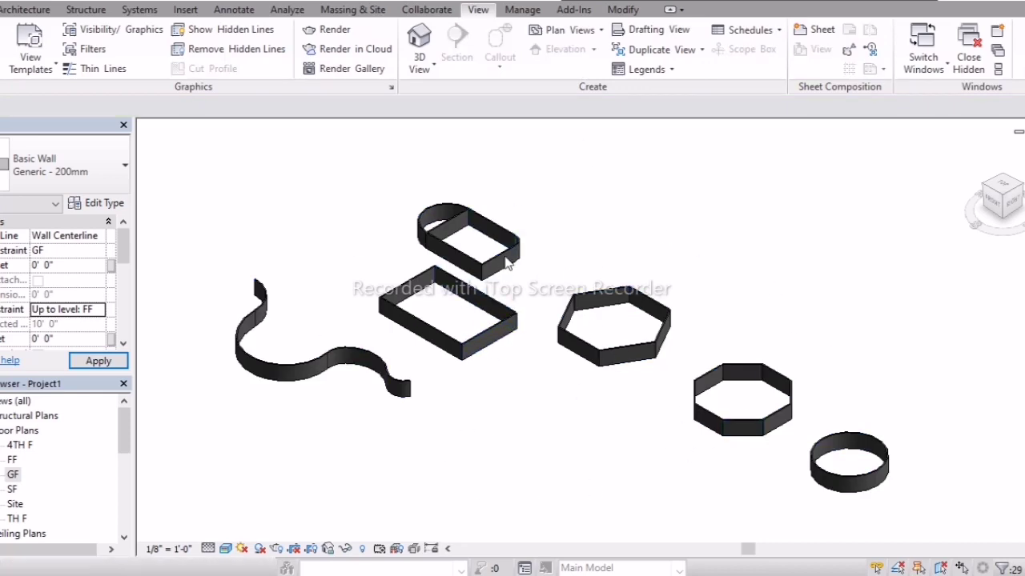
click(516, 298)
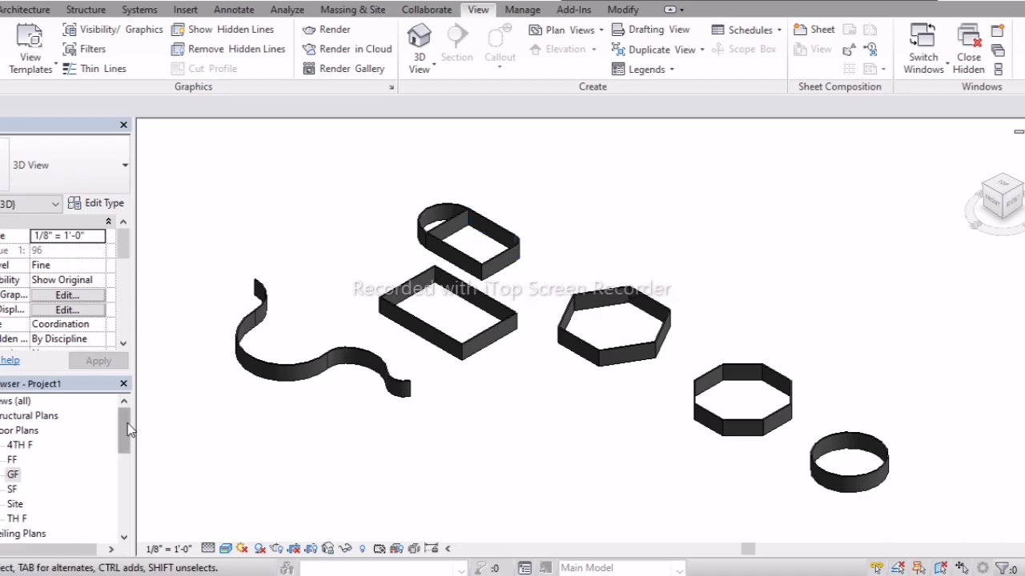
Open the East building elevation to check the wall tops against the levels.
drag(127, 424, 123, 485)
double_click(14, 474)
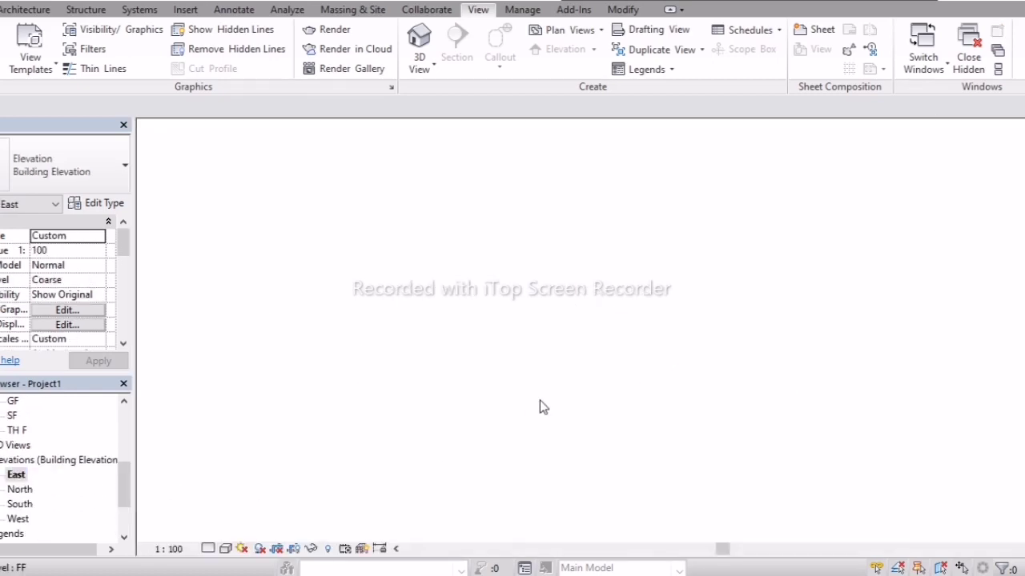
scroll(480, 341, down, 4)
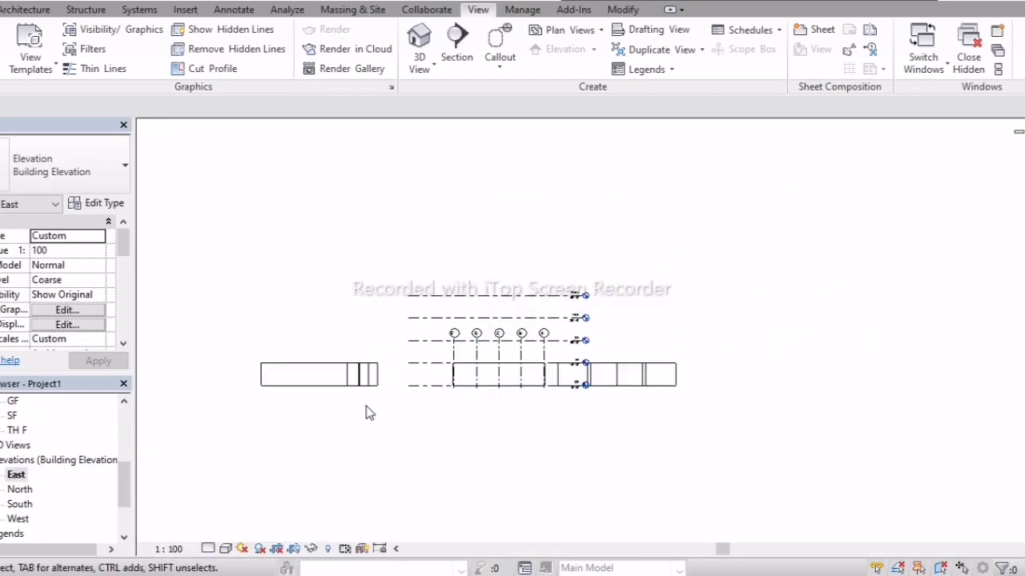
scroll(364, 405, up, 4)
middle_drag(446, 414, 384, 446)
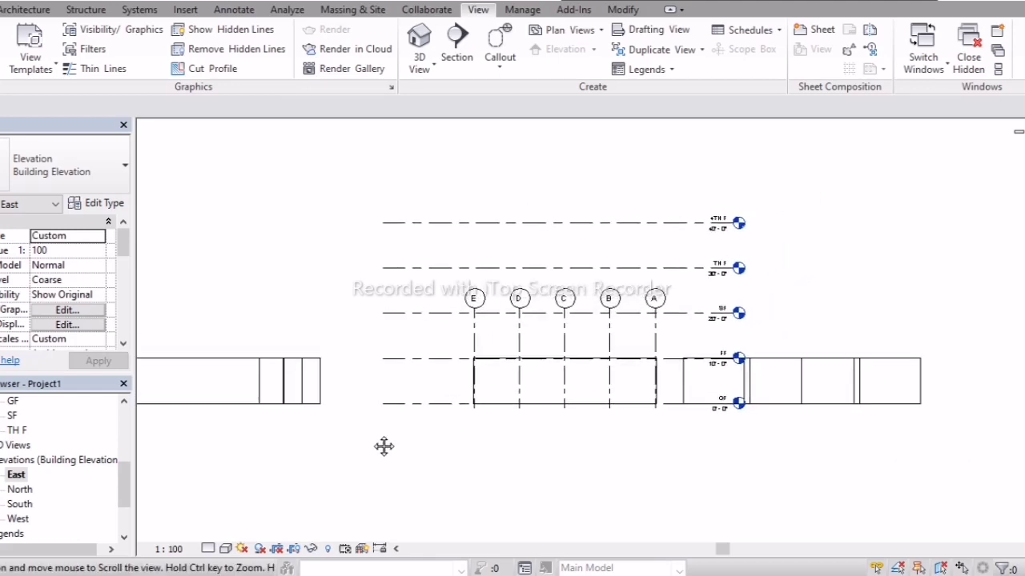
middle_drag(460, 477, 480, 476)
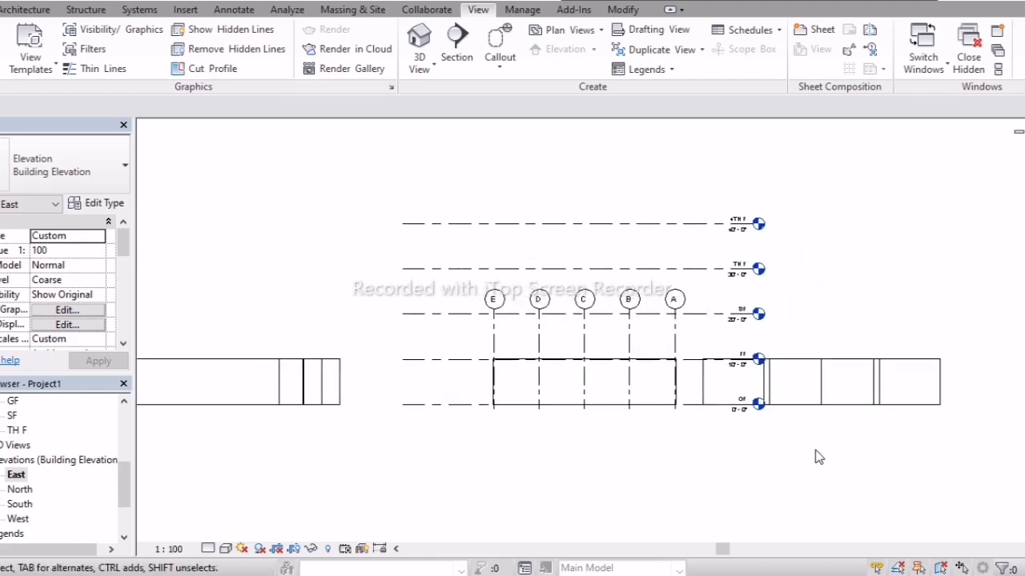
Set the elevation of level FF to 12' in the East elevation.
scroll(877, 394, up, 3)
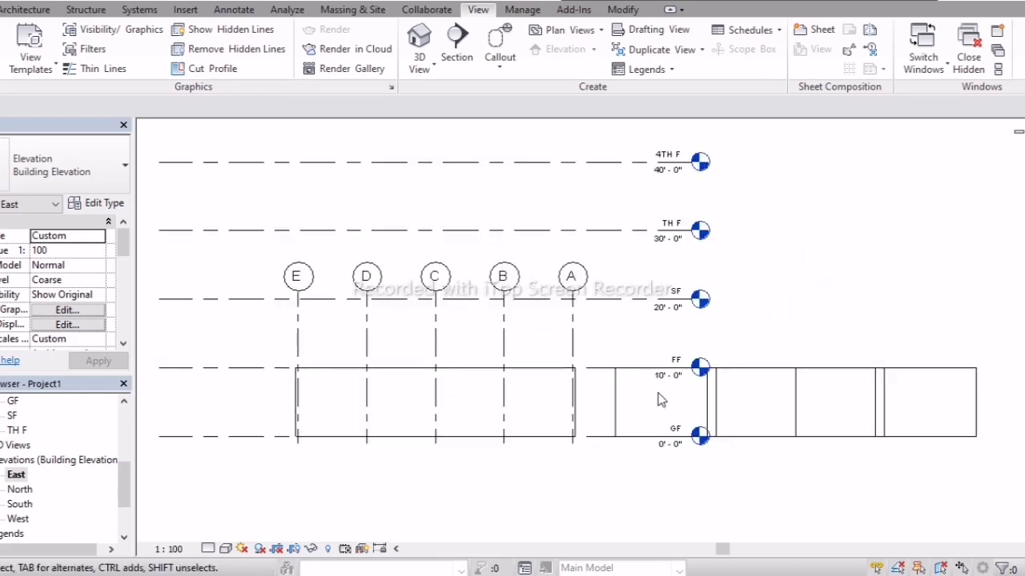
scroll(632, 393, up, 2)
click(655, 391)
click(673, 372)
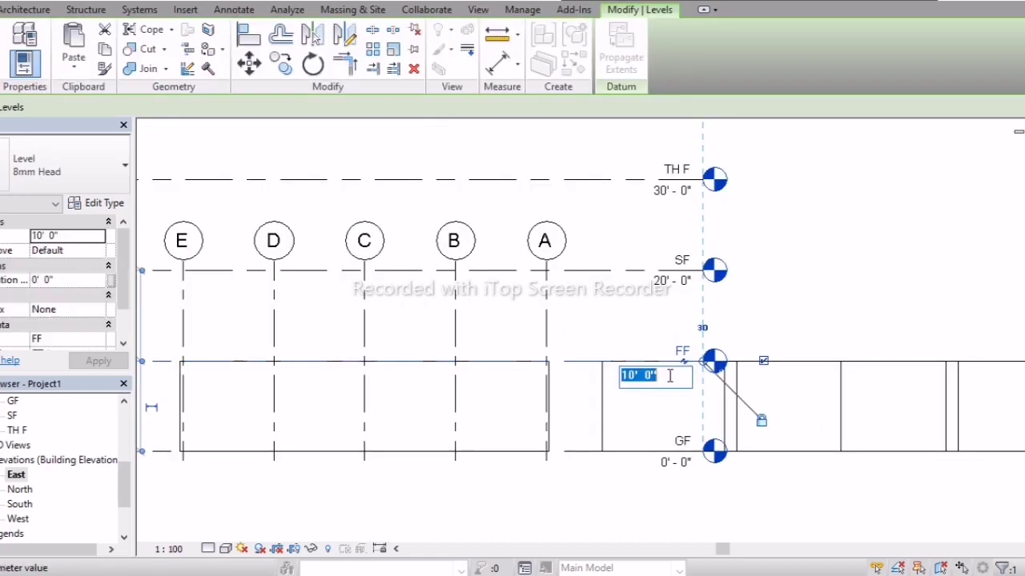
scroll(680, 382, down, 2)
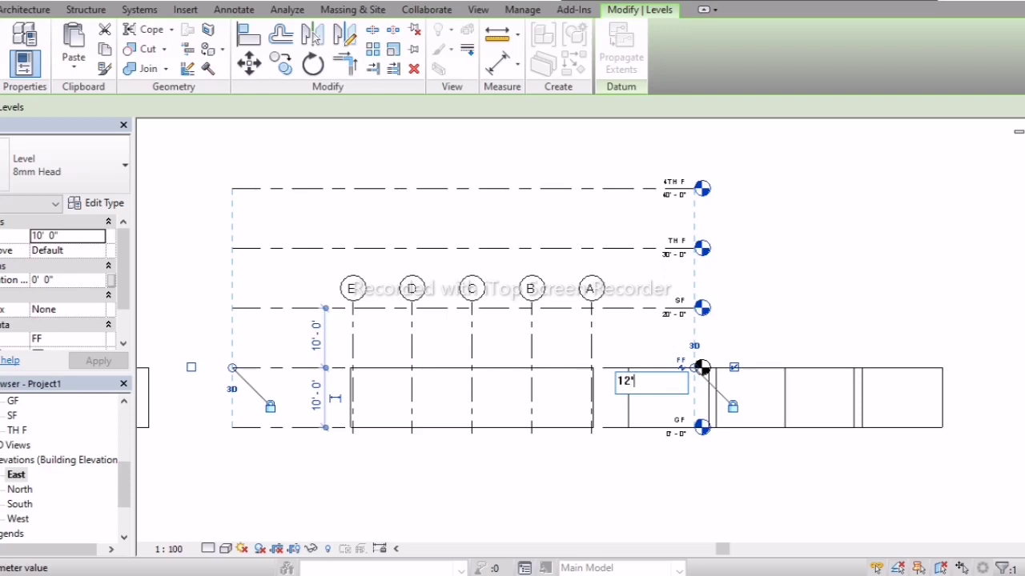
key(Return)
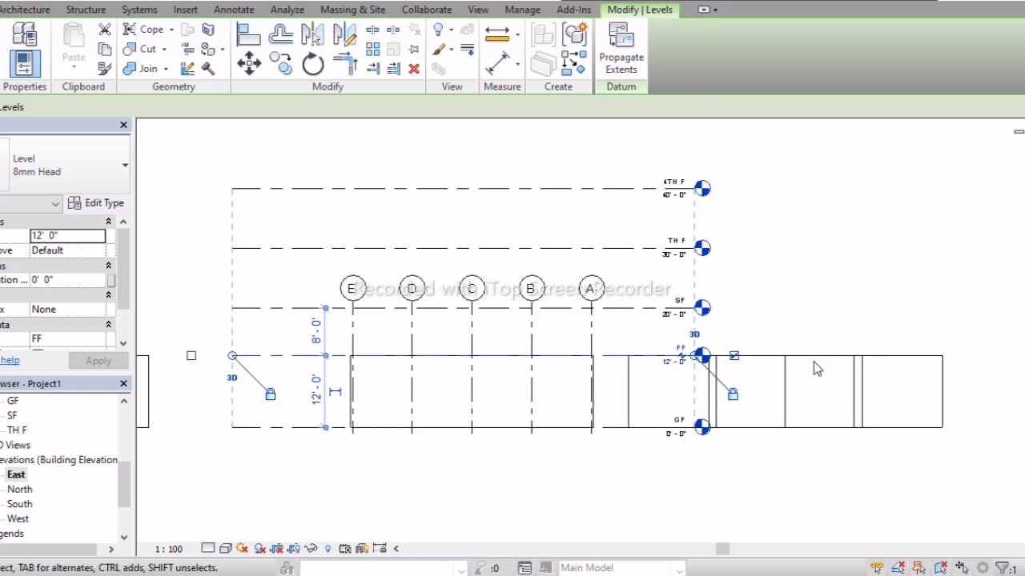
Switch the East elevation to the Realistic visual style and set its detail level to Fine.
middle_drag(789, 318, 869, 331)
scroll(761, 344, down, 2)
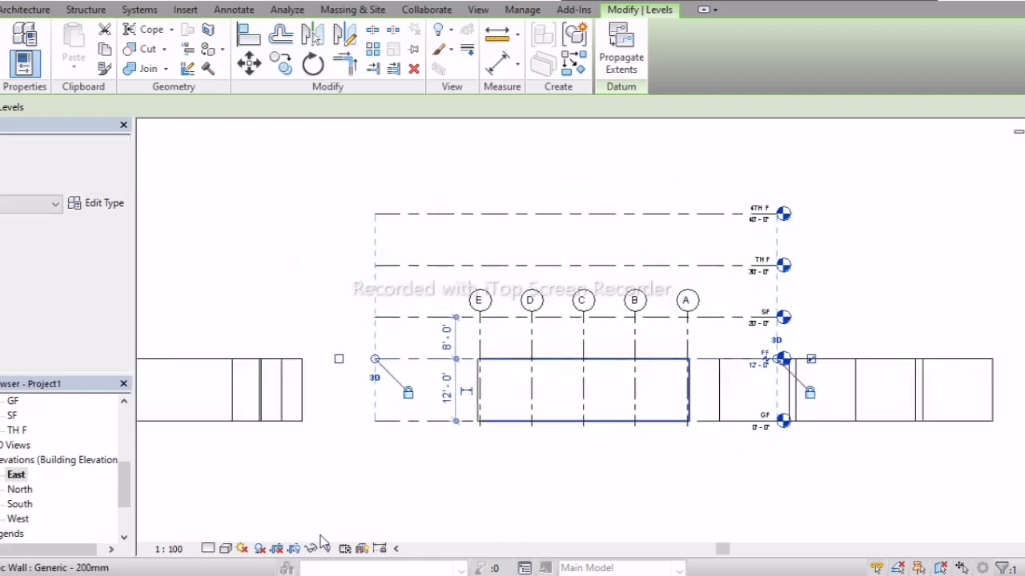
click(227, 548)
click(240, 514)
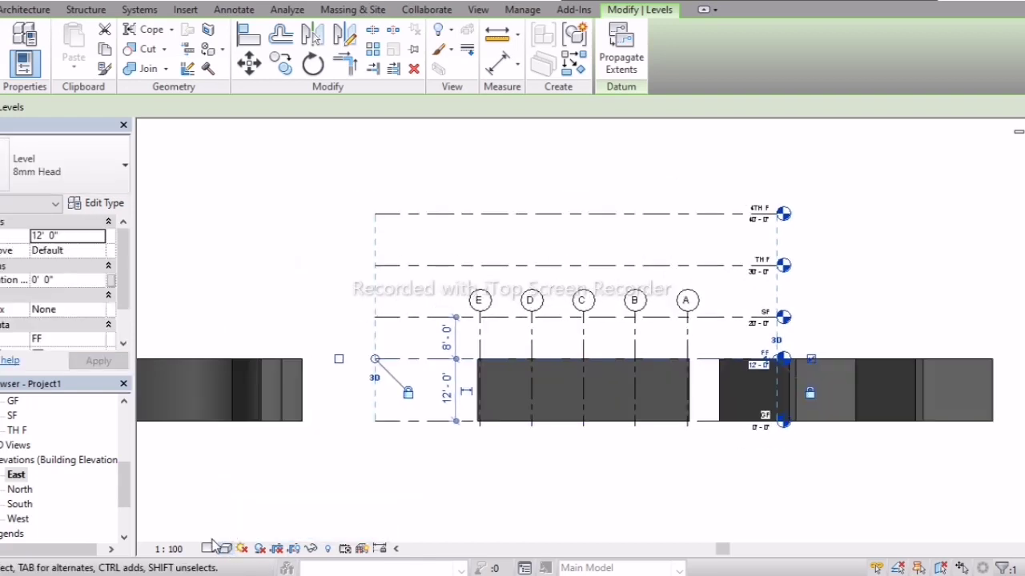
click(208, 548)
click(232, 531)
click(400, 464)
middle_drag(400, 465, 480, 492)
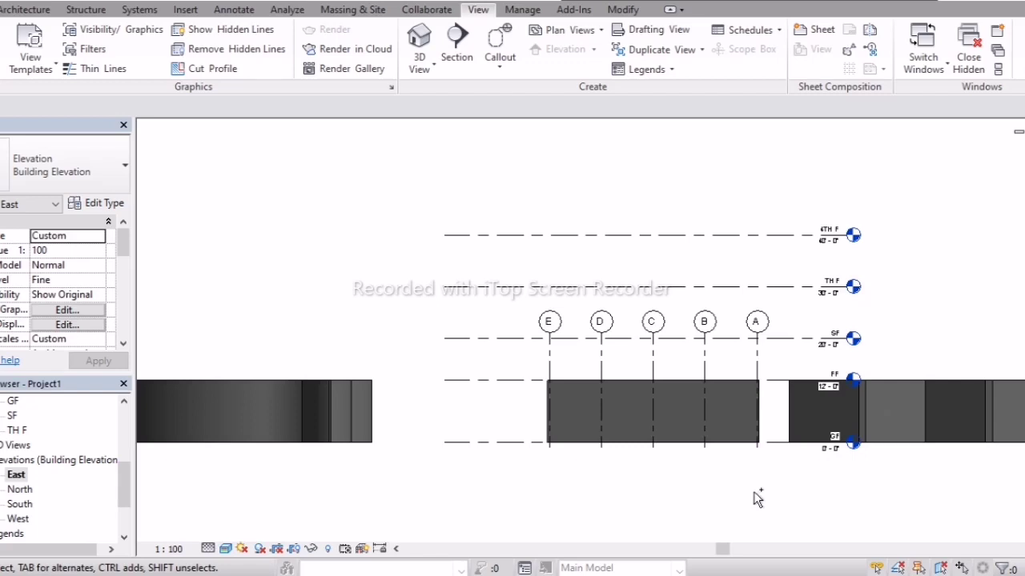
Undo the elevation's display changes, the FF level height change and the walls' top constraint change.
key(ctrl+z)
key(ctrl+z)
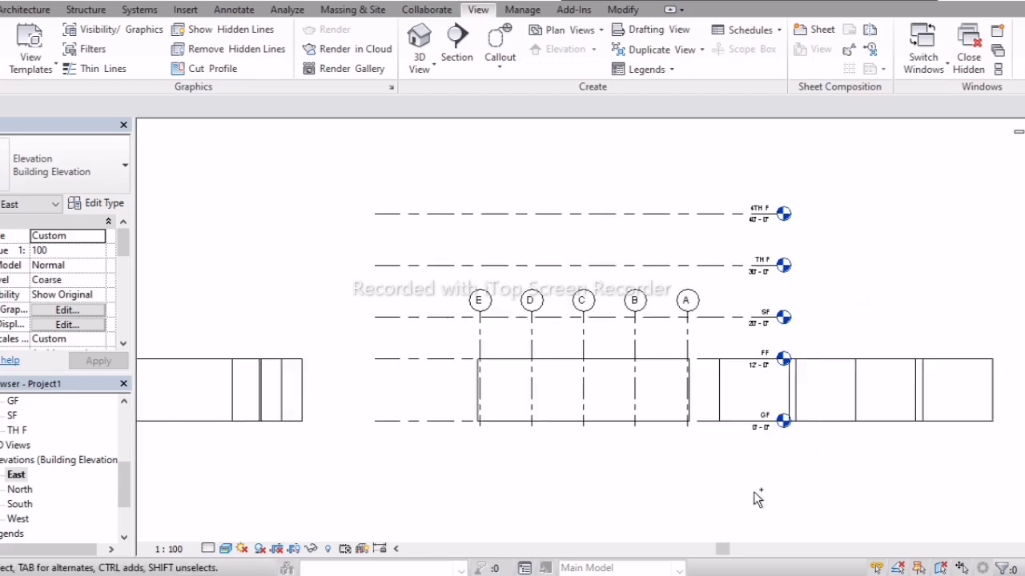
key(ctrl+z)
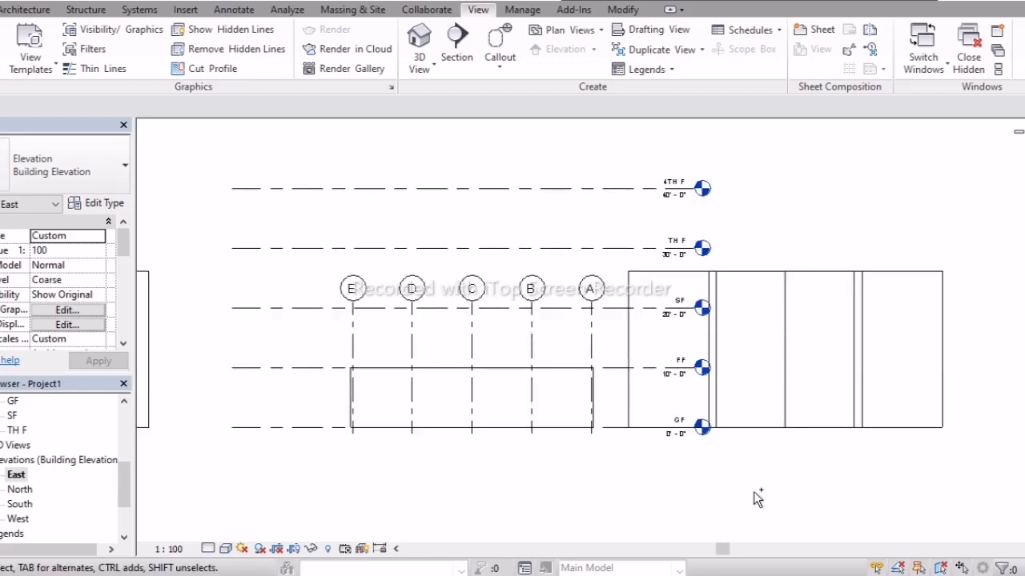
scroll(756, 500, down, 3)
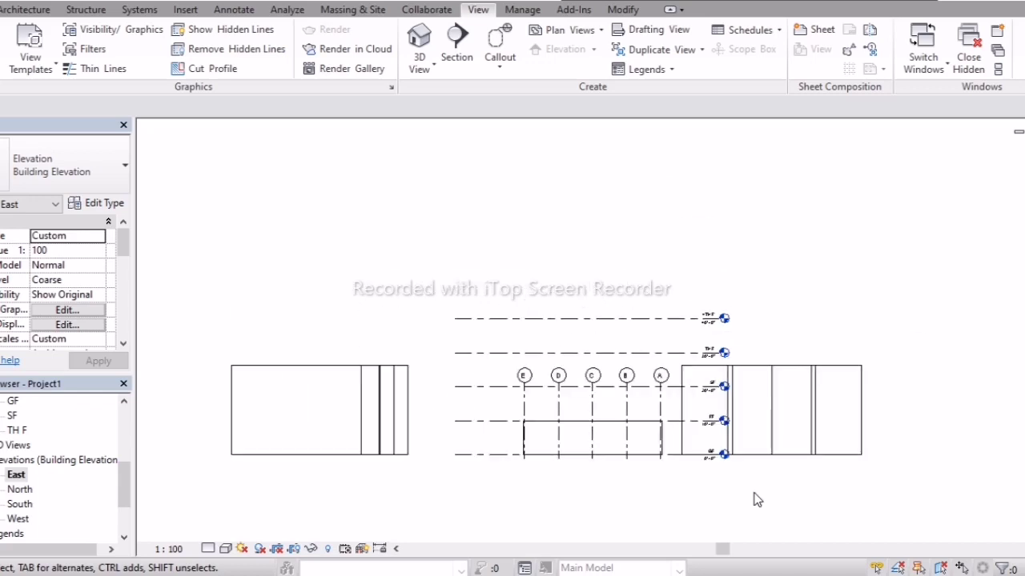
middle_drag(837, 507, 812, 510)
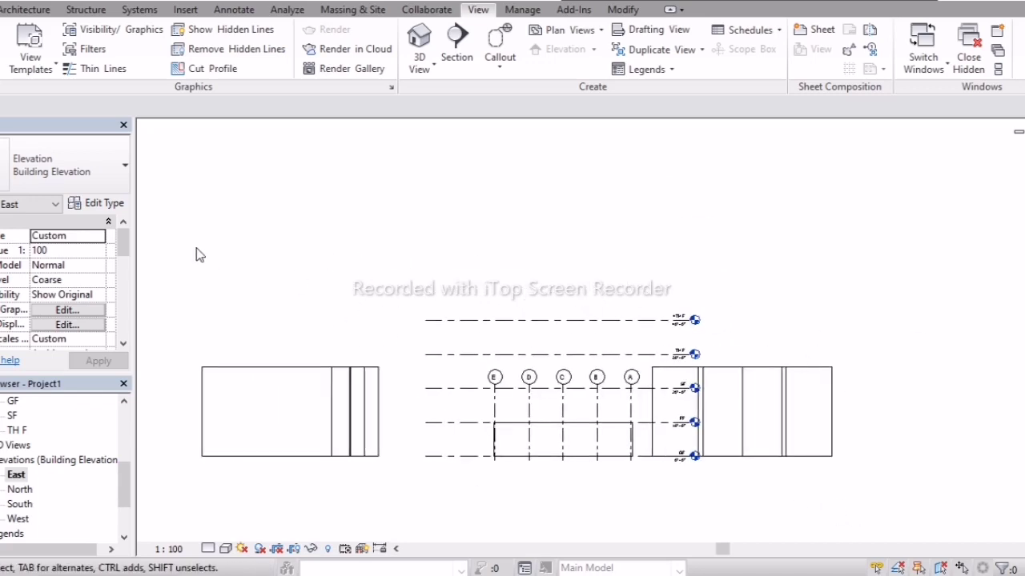
Set the top constraint of the tall walls beyond grid A in the East elevation to Up to level: FF.
drag(170, 245, 193, 272)
drag(885, 467, 732, 361)
scroll(721, 364, up, 5)
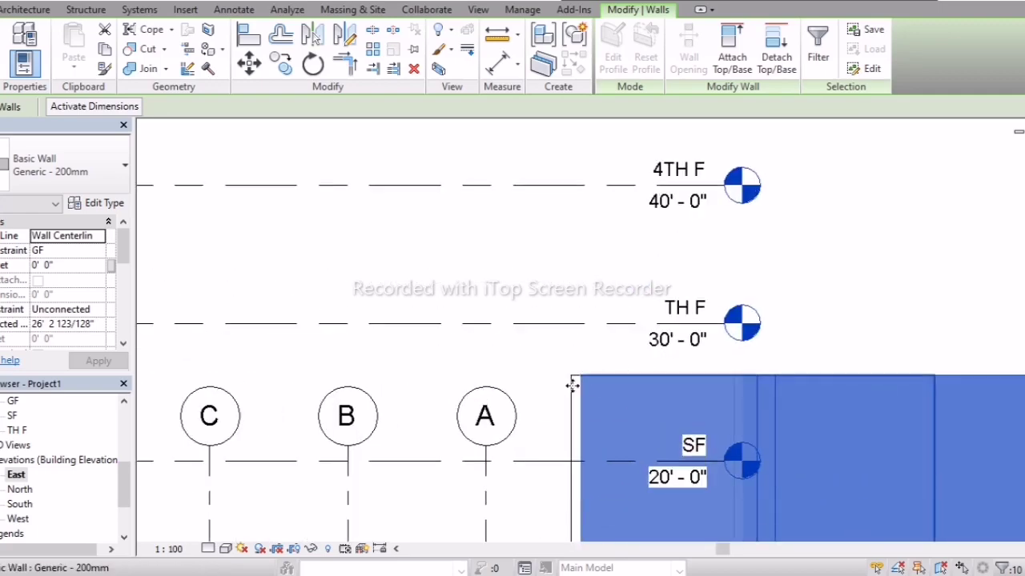
scroll(573, 388, up, 3)
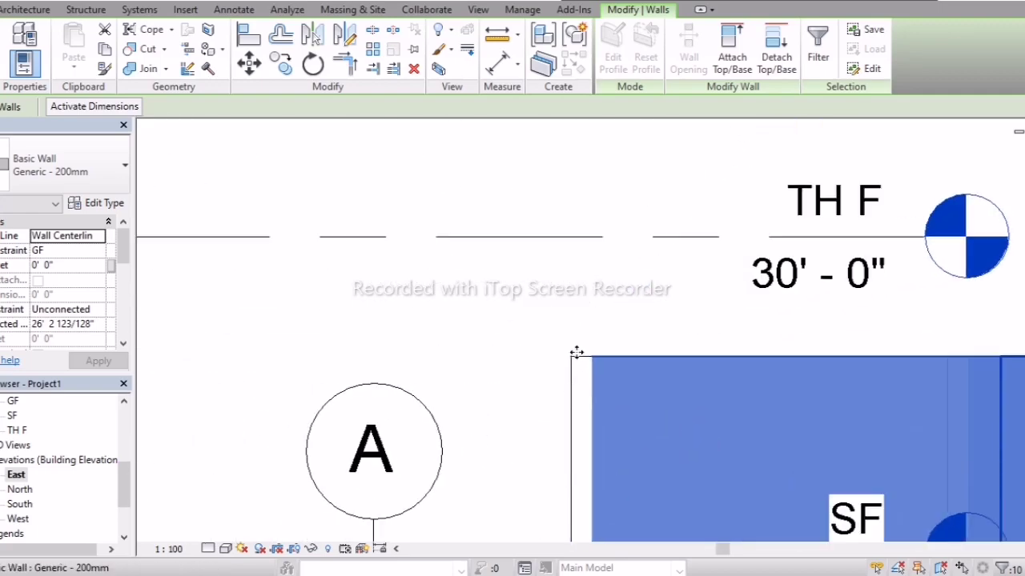
scroll(578, 356, down, 4)
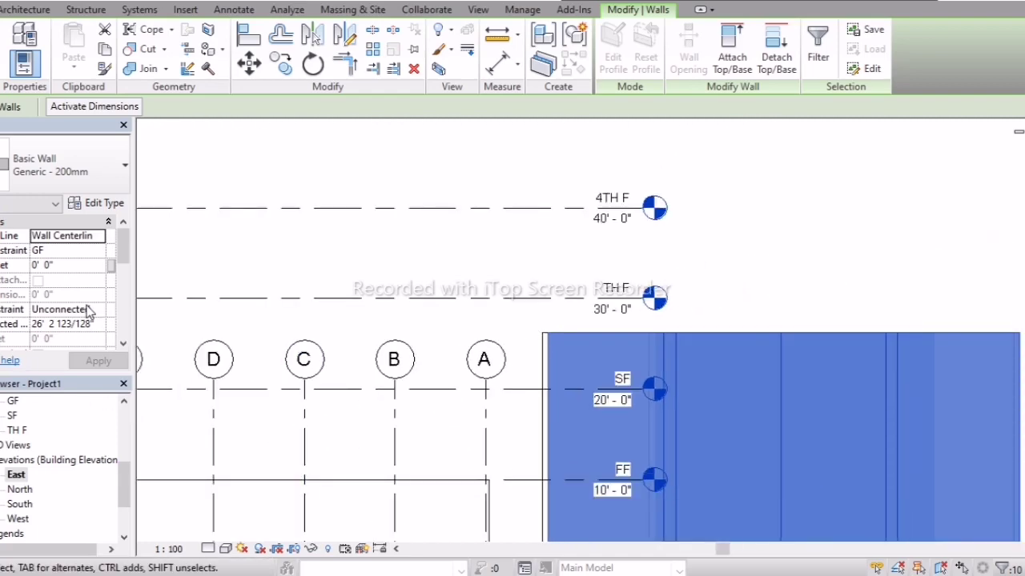
click(96, 312)
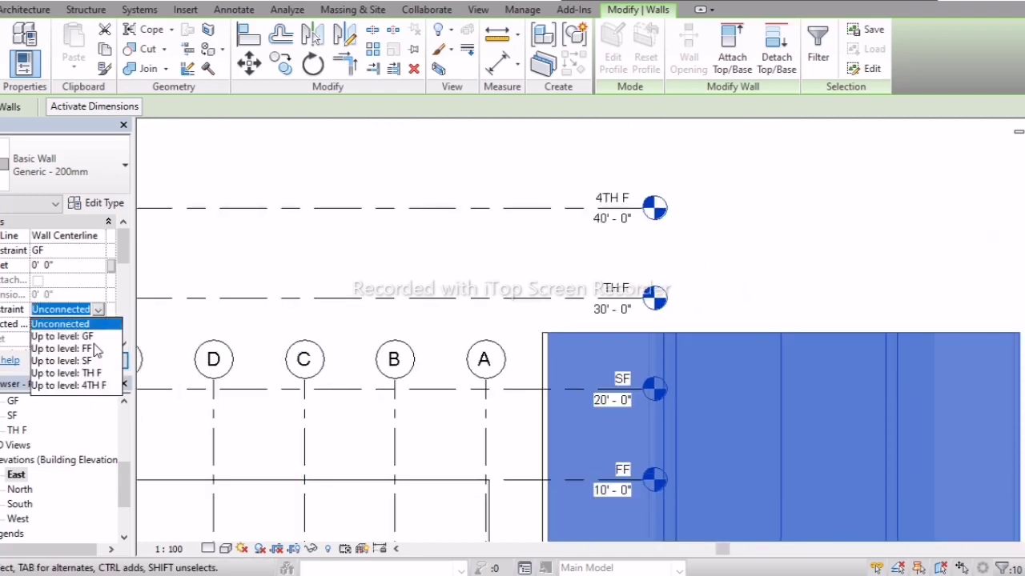
click(94, 349)
click(99, 361)
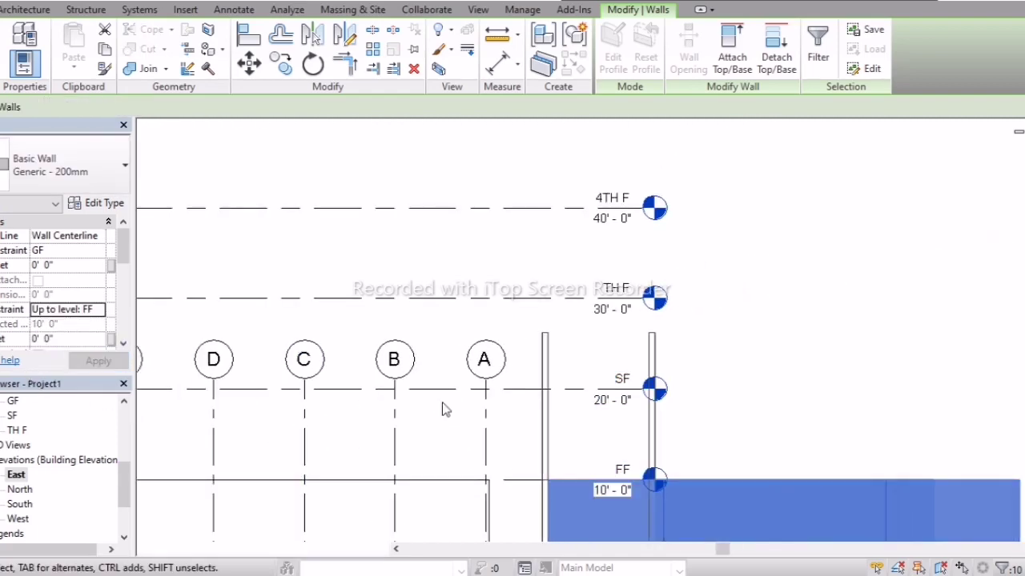
click(850, 363)
Switch the East elevation to the Realistic visual style.
scroll(845, 360, down, 2)
middle_drag(842, 360, 963, 379)
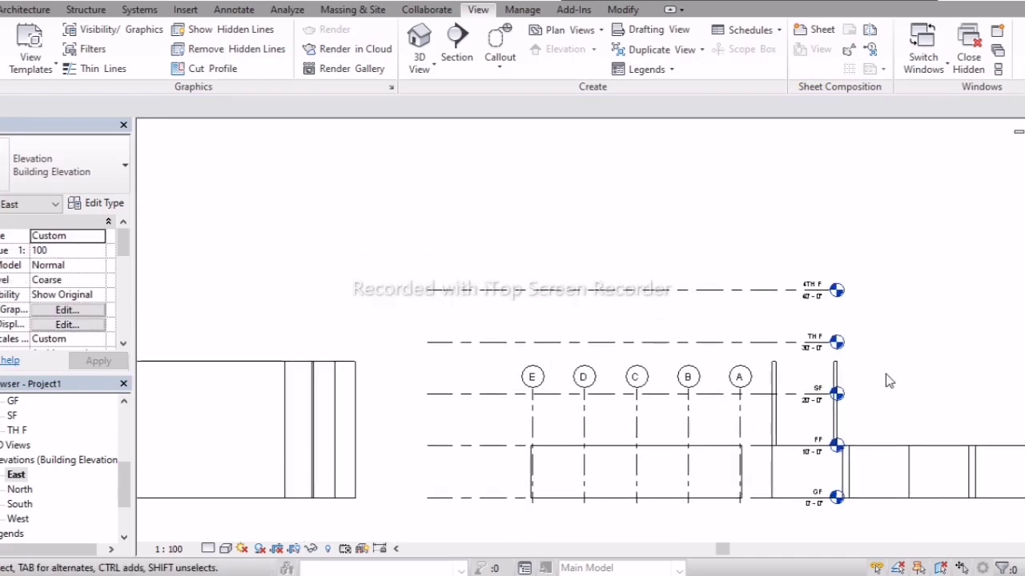
click(225, 548)
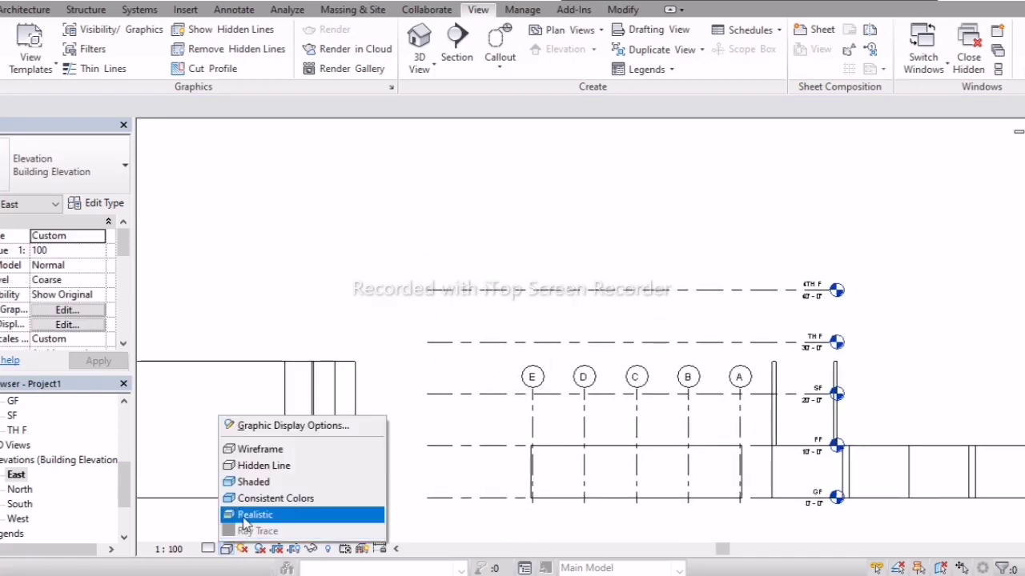
click(248, 513)
Set the top constraint of the remaining tall walls, including the curved group beyond grid E, to Up to level: FF.
drag(874, 367, 771, 365)
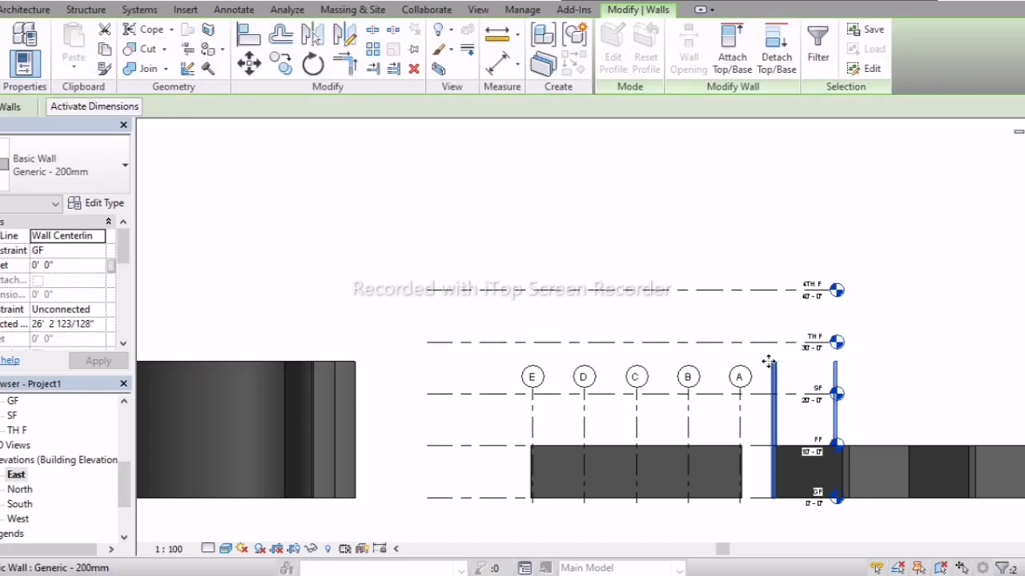
middle_drag(377, 384, 526, 386)
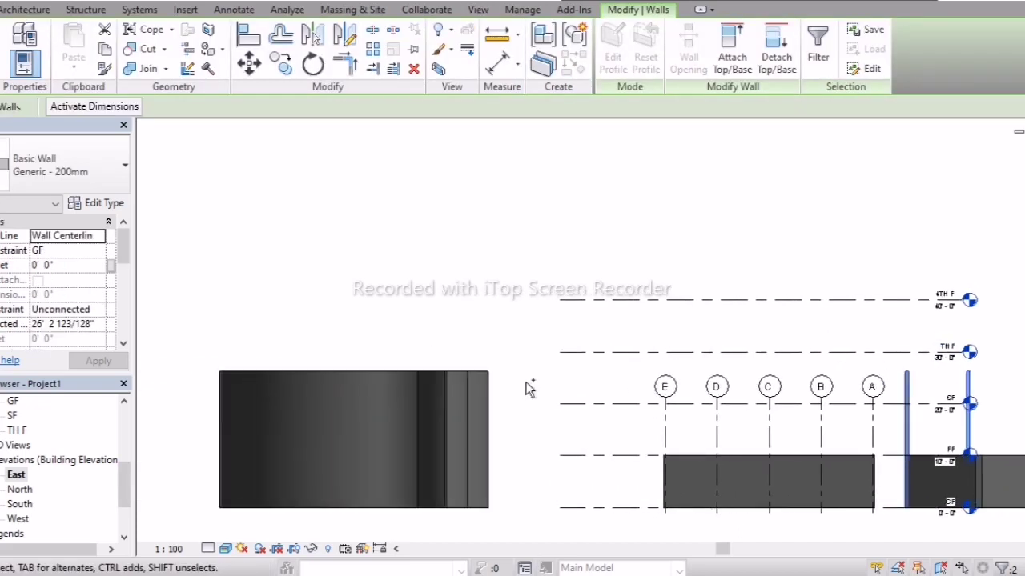
mouse_move(526, 382)
mouse_down()
mouse_move(349, 347)
mouse_move(184, 284)
mouse_up()
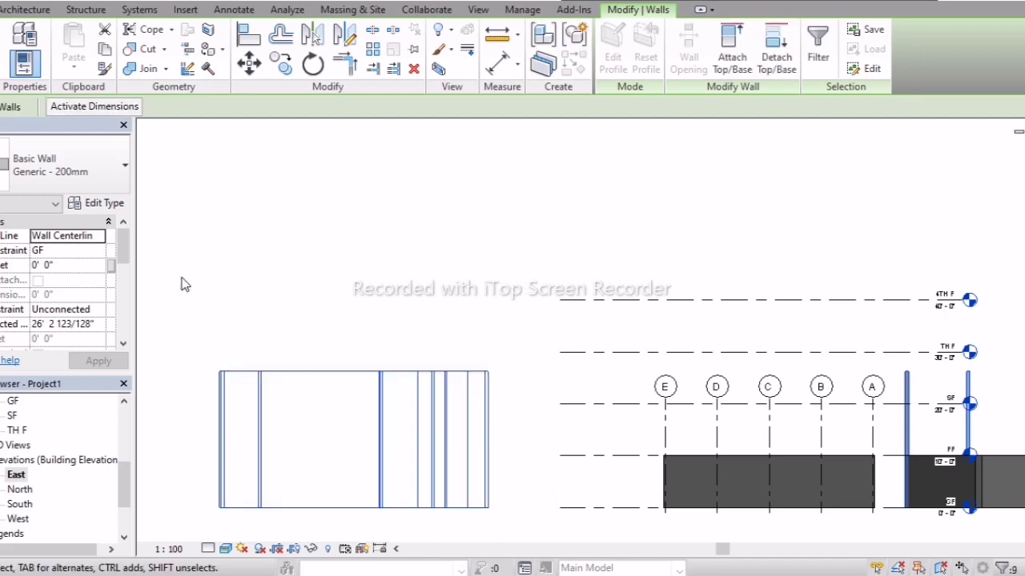
click(80, 309)
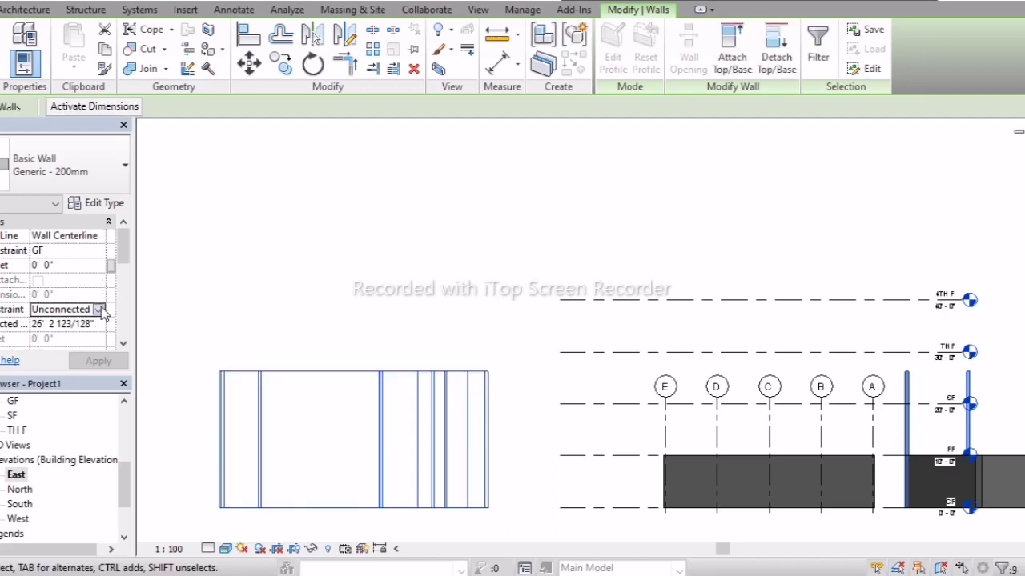
click(97, 310)
click(93, 350)
click(97, 360)
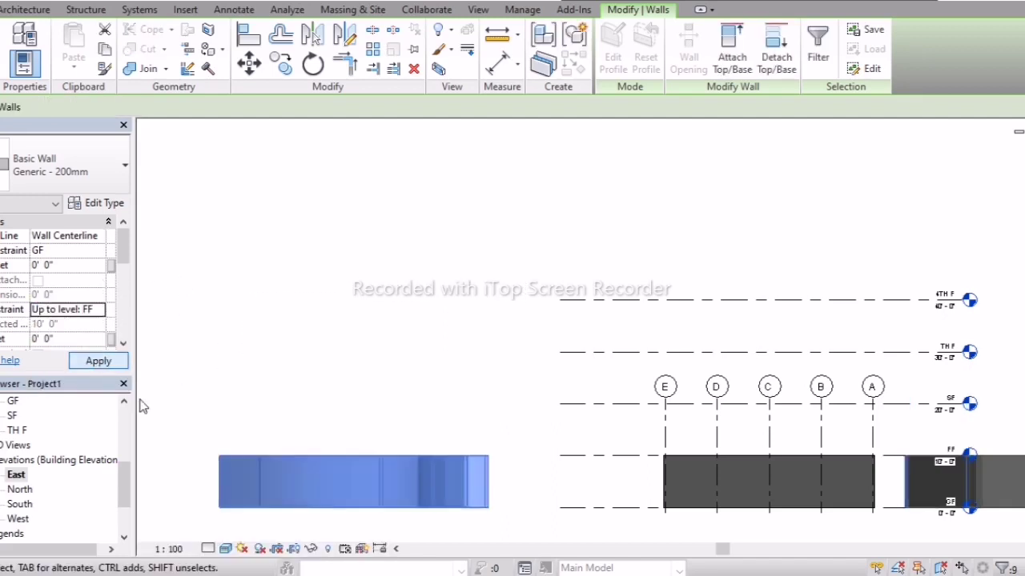
click(225, 369)
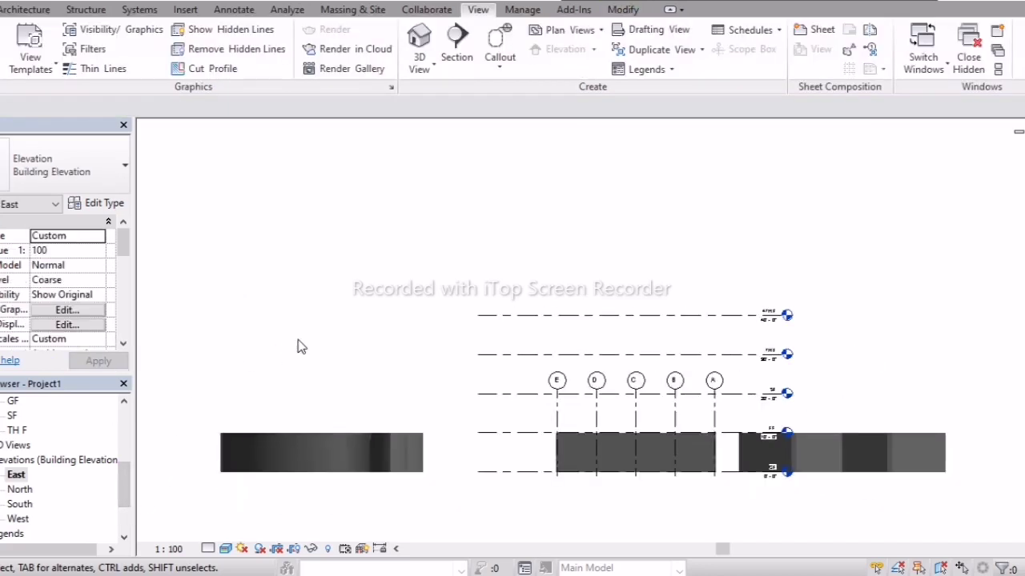
scroll(297, 345, down, 1)
middle_drag(334, 345, 293, 355)
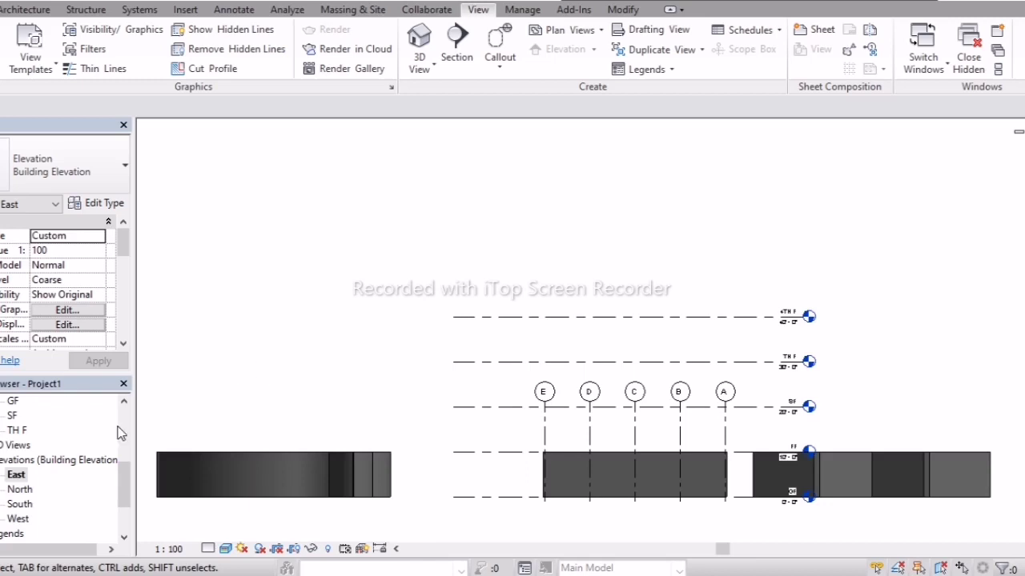
Open the GF floor plan and look over the wall shapes around the grid.
drag(126, 481, 128, 412)
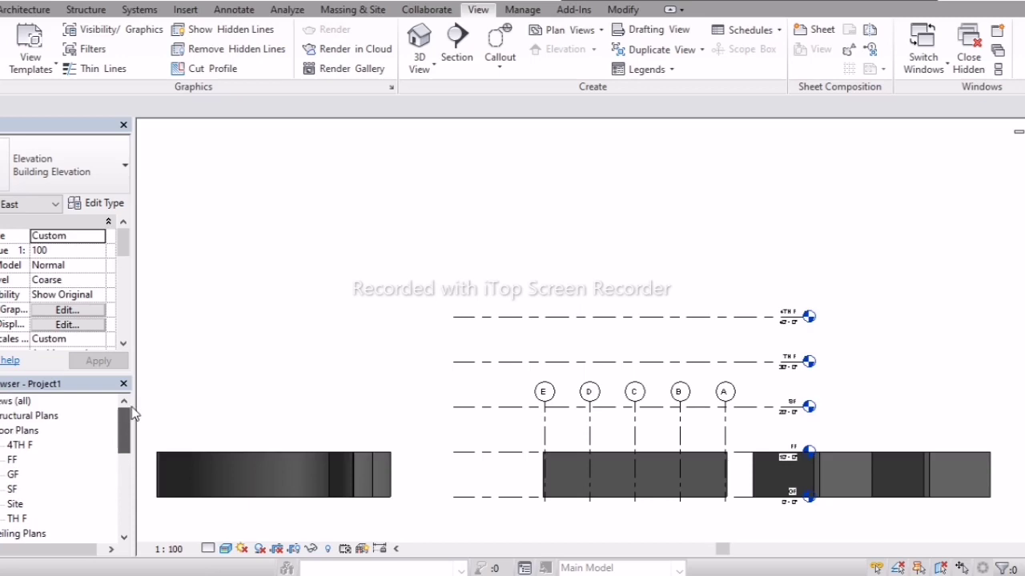
double_click(13, 475)
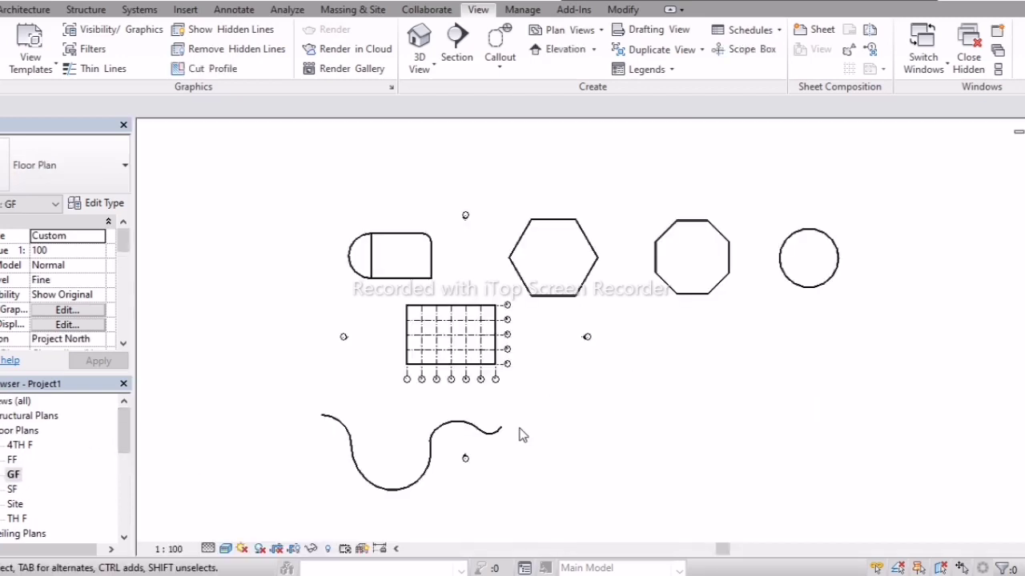
scroll(428, 248, up, 3)
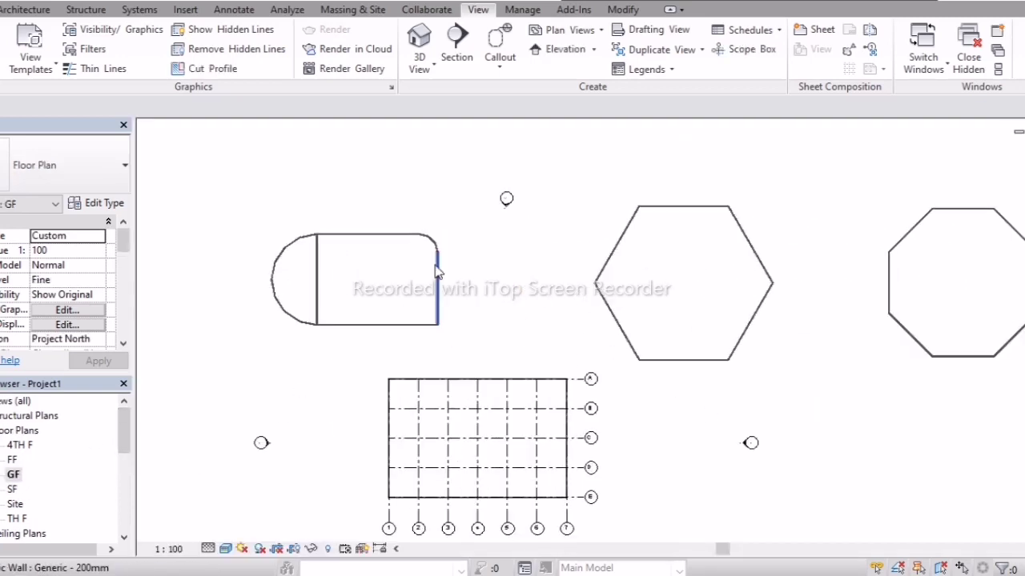
scroll(436, 272, up, 2)
middle_drag(503, 300, 567, 321)
scroll(537, 371, up, 1)
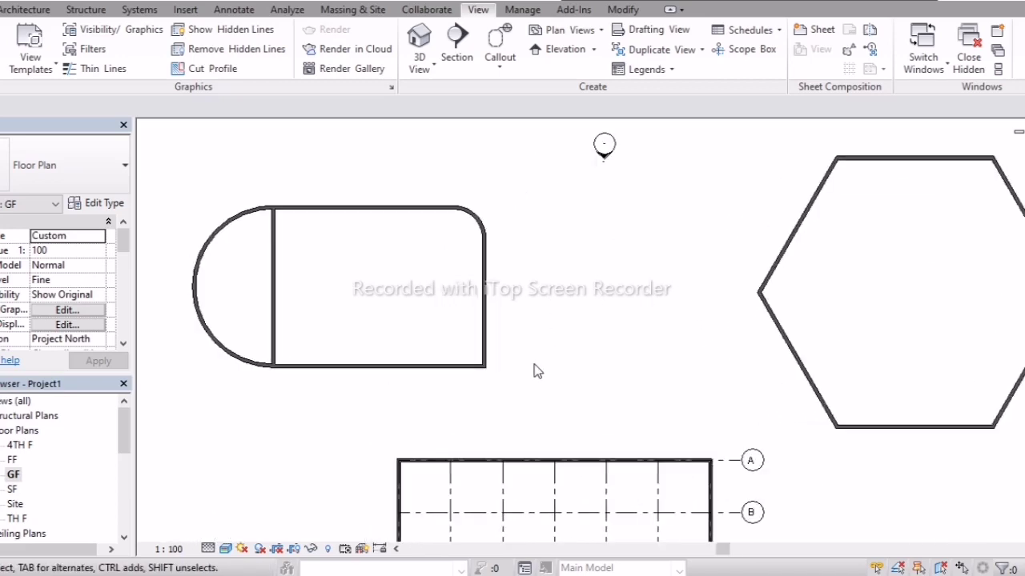
scroll(537, 371, down, 3)
middle_drag(782, 373, 611, 352)
scroll(555, 48, down, 3)
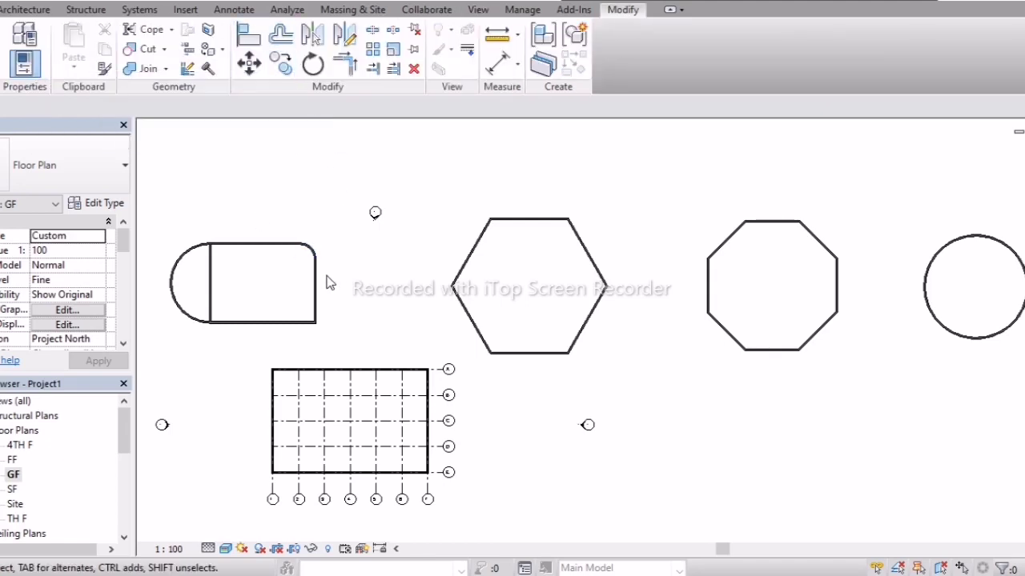
Align the rounded room's lower straight wall with the wall on grid A, unjoining the elements that cannot stay joined.
scroll(284, 334, up, 3)
middle_drag(336, 369, 464, 333)
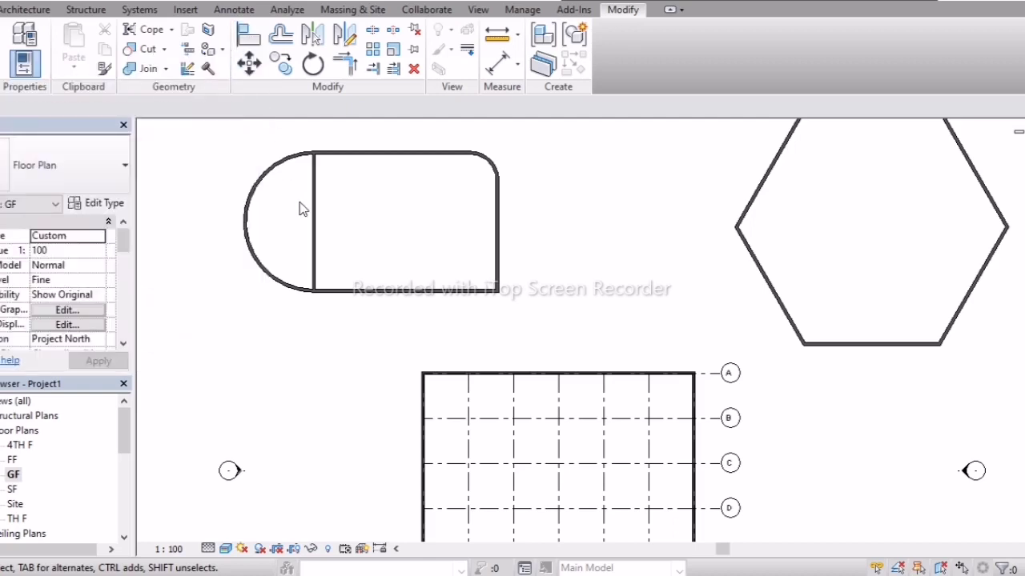
scroll(418, 374, up, 2)
middle_drag(413, 299, 377, 331)
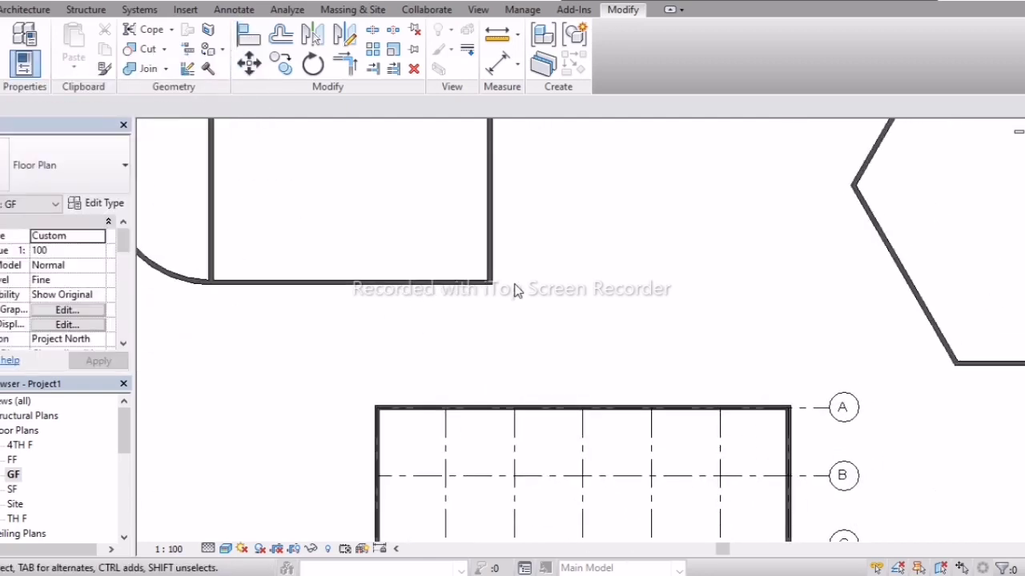
middle_drag(515, 290, 437, 341)
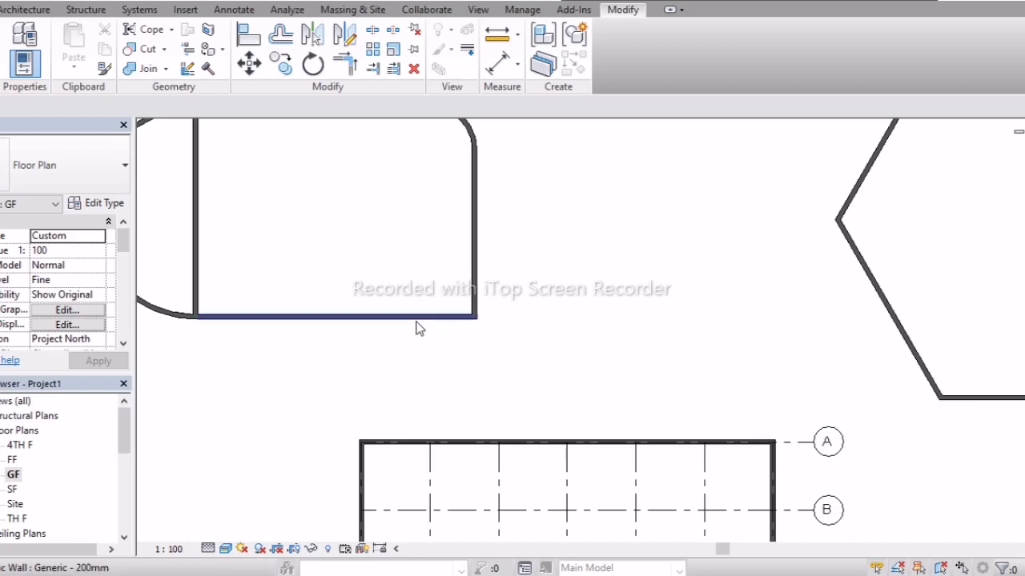
click(246, 44)
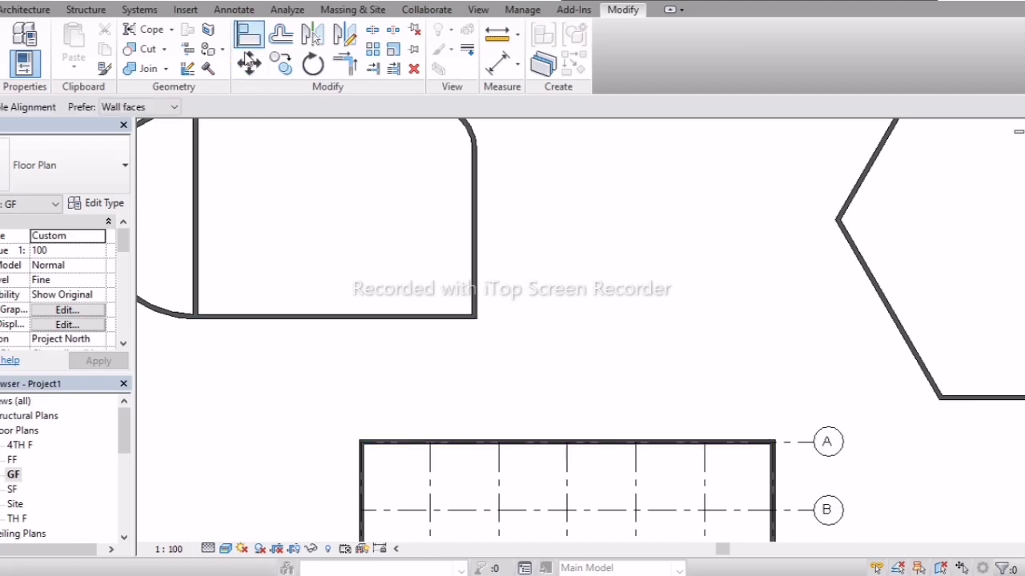
click(384, 440)
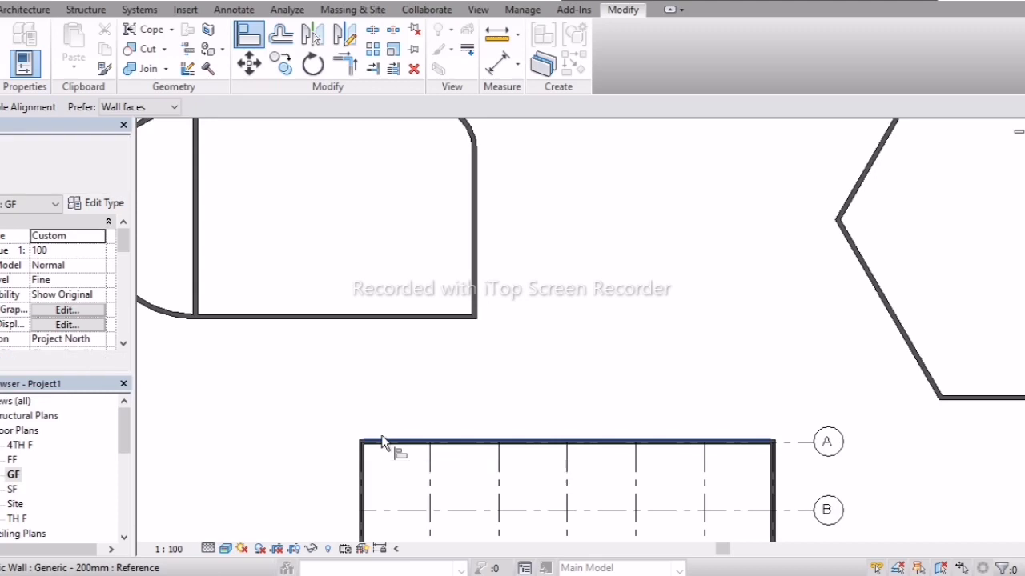
click(401, 320)
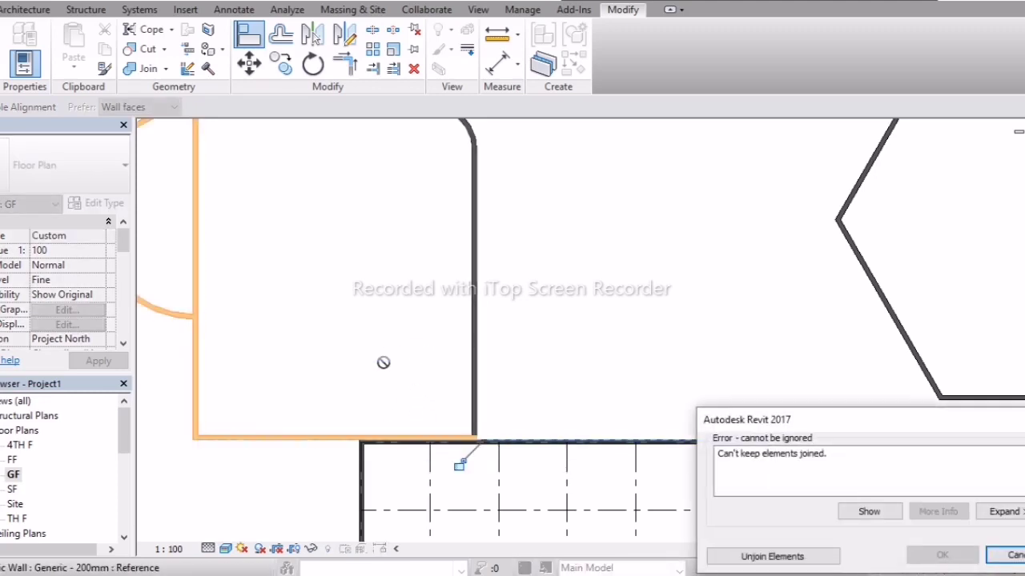
click(752, 560)
Offset copies of the straight wall beside the semicircle at 10' spacing into the room to make three parallel walls.
scroll(538, 353, down, 4)
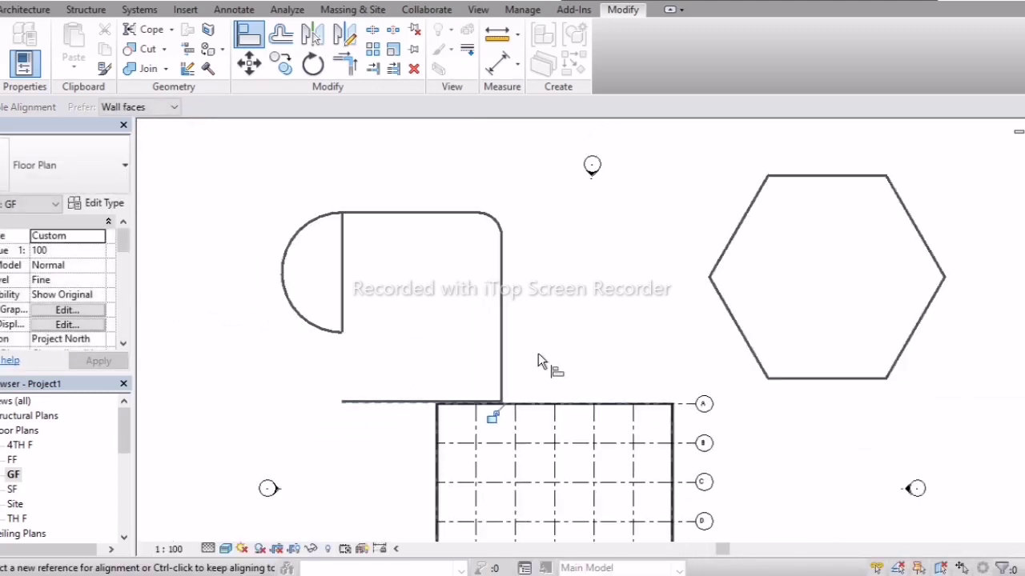
middle_drag(538, 353, 565, 370)
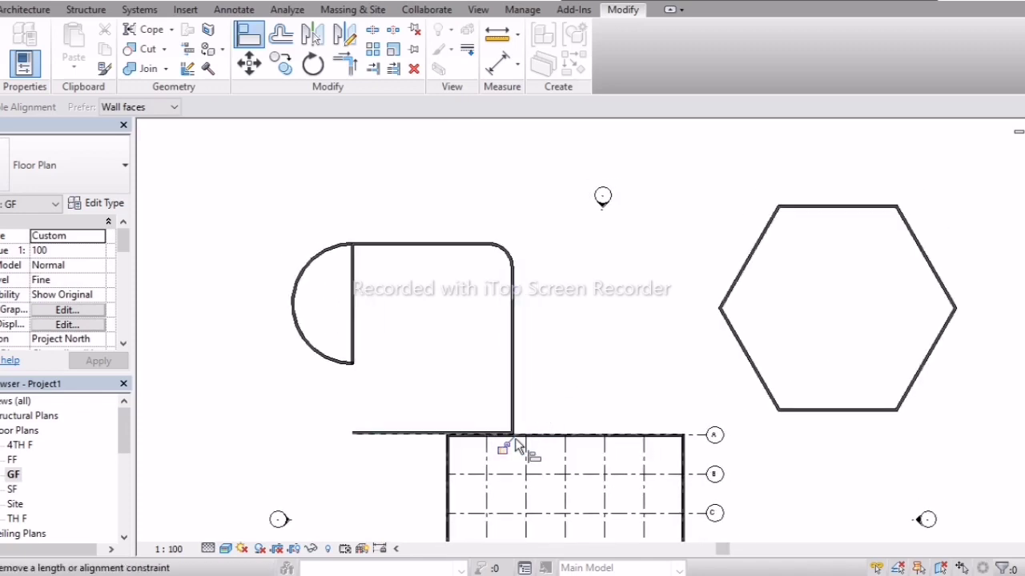
scroll(525, 444, up, 4)
scroll(568, 405, down, 4)
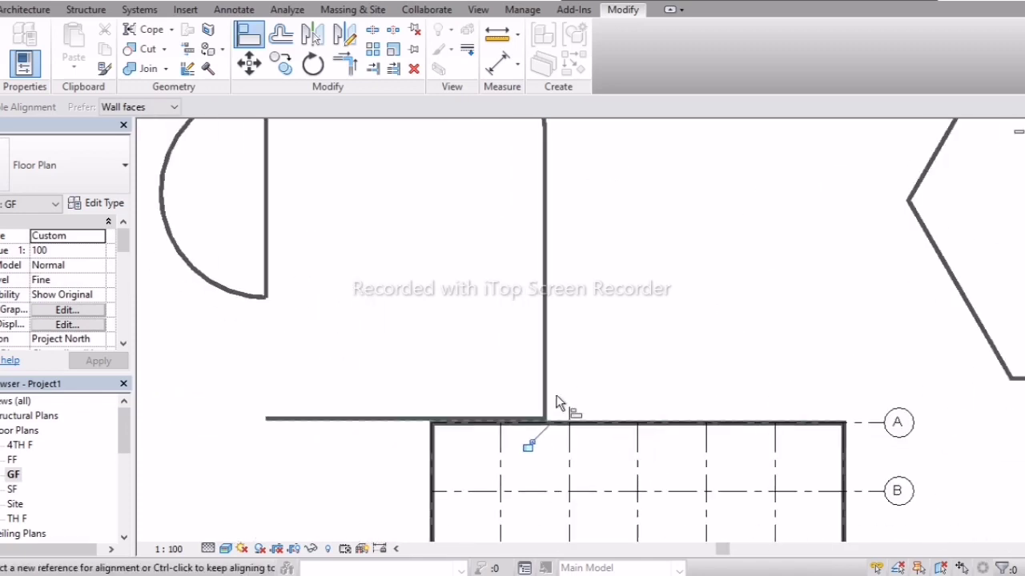
middle_drag(567, 406, 614, 386)
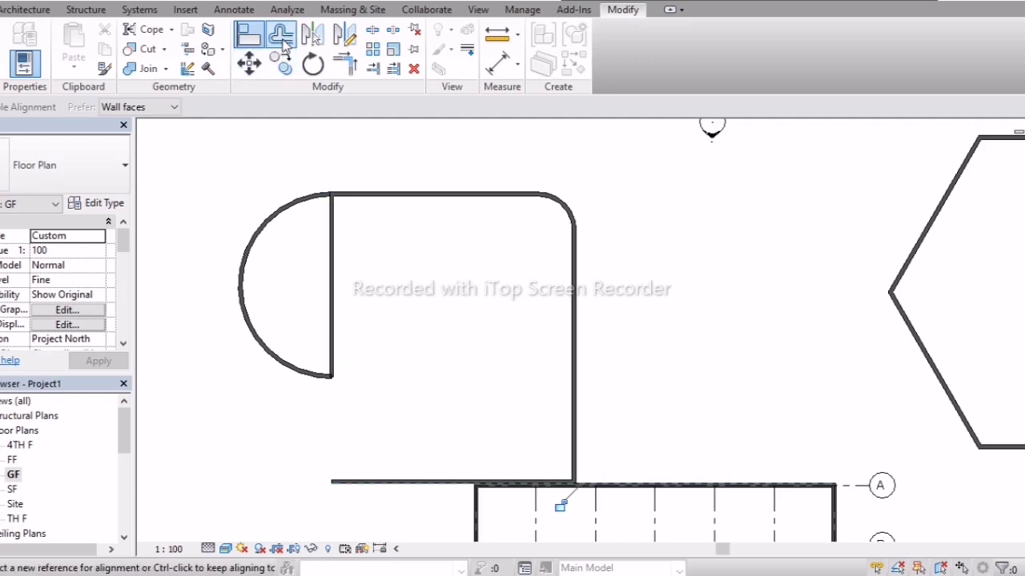
click(284, 44)
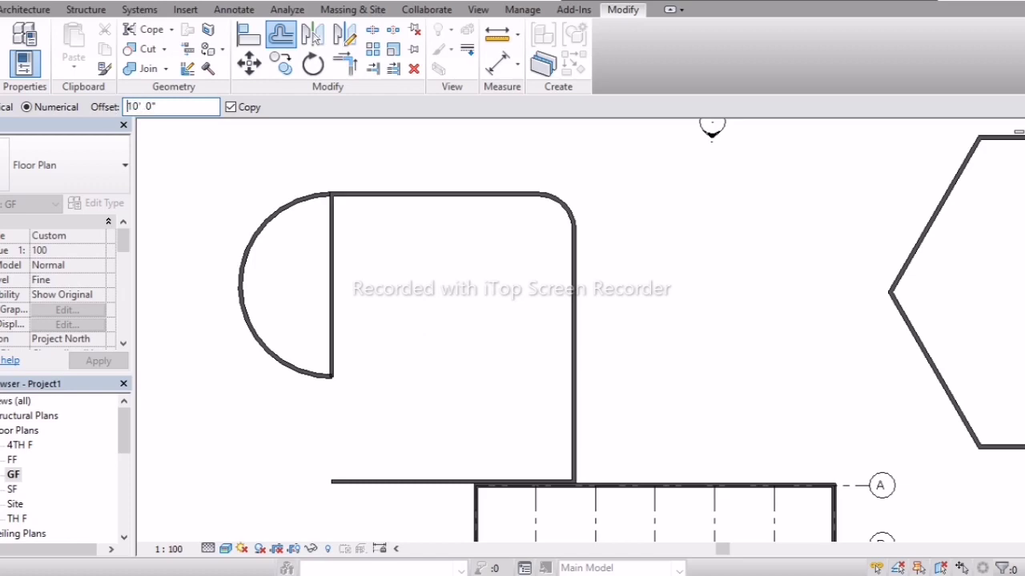
click(337, 284)
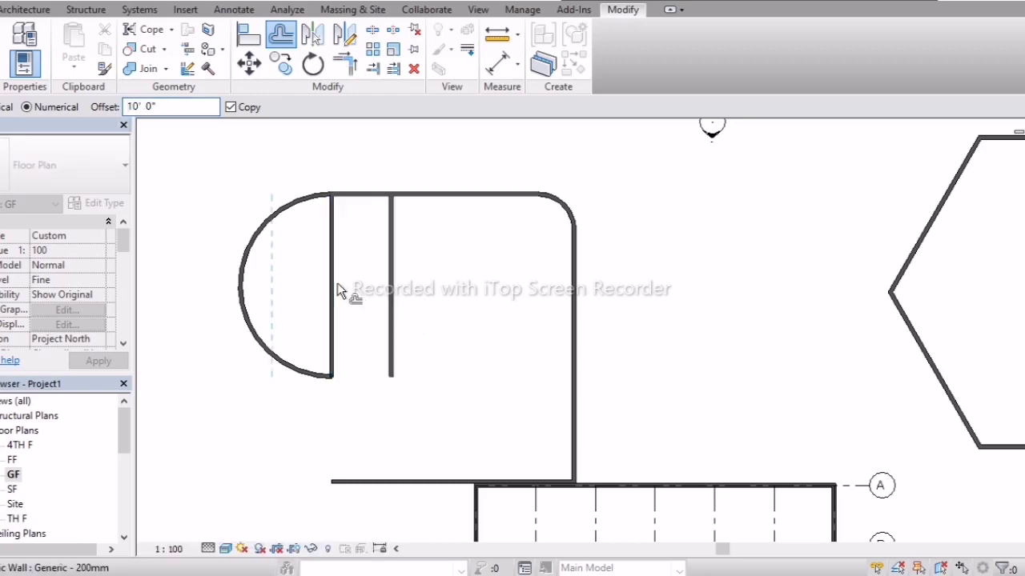
click(401, 313)
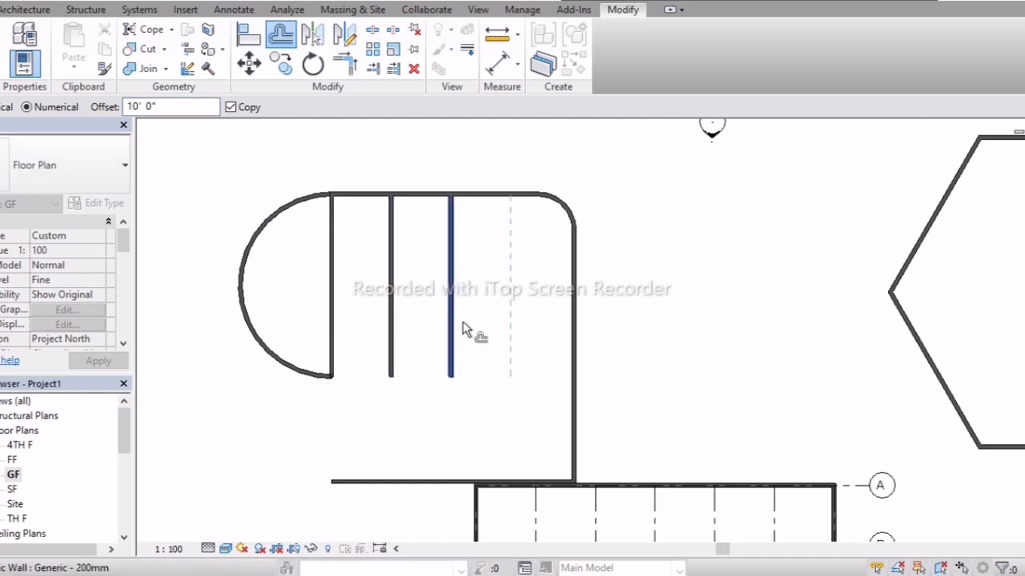
click(465, 324)
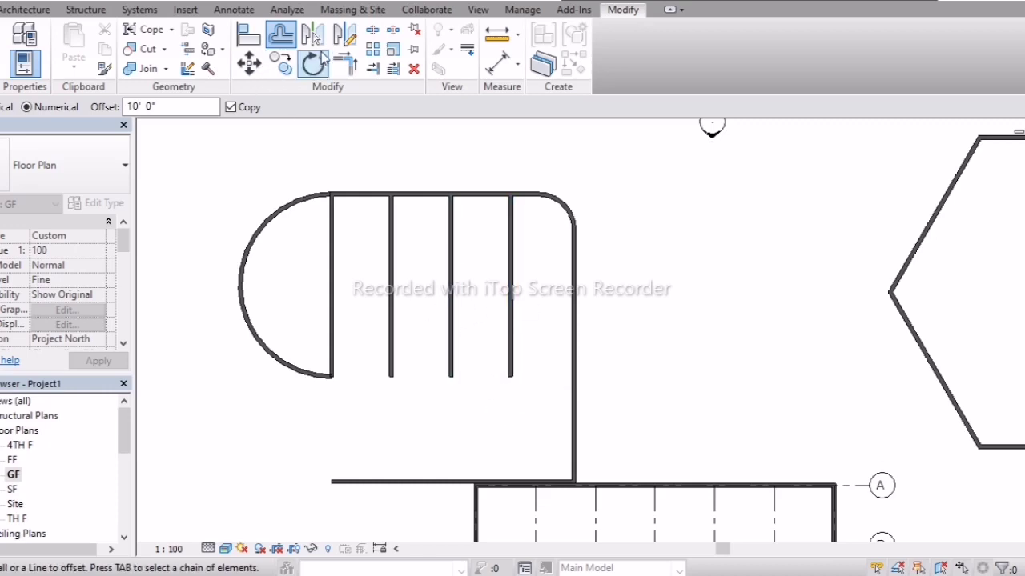
Offset a copy of the rounded room's upper straight wall 10' outward.
scroll(498, 263, down, 3)
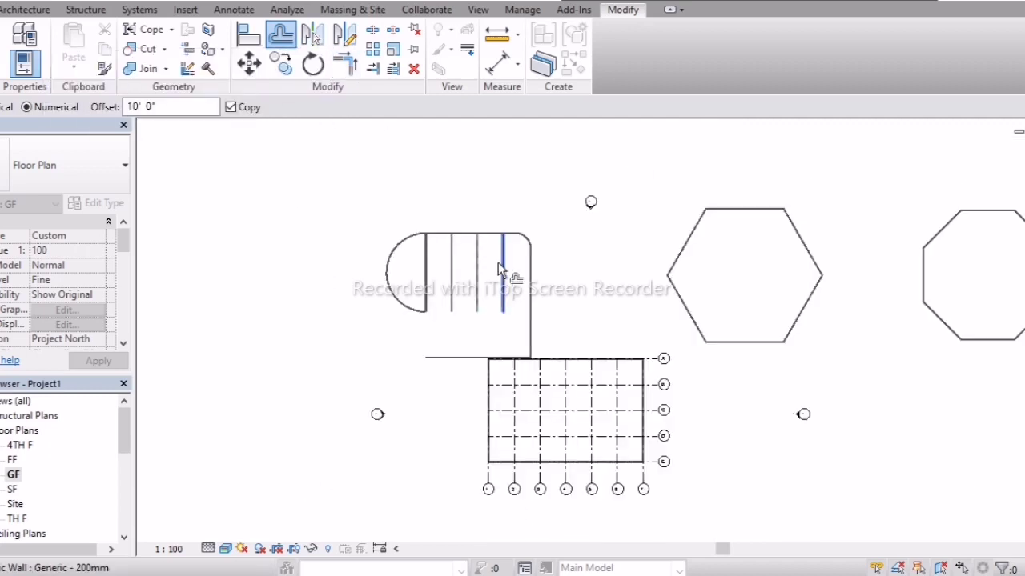
scroll(498, 262, down, 2)
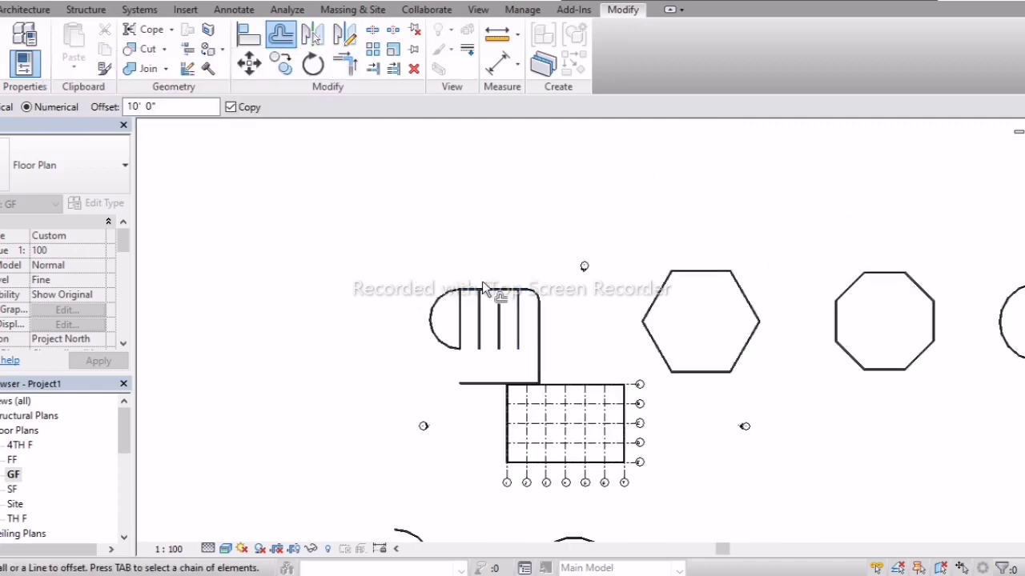
key(Escape)
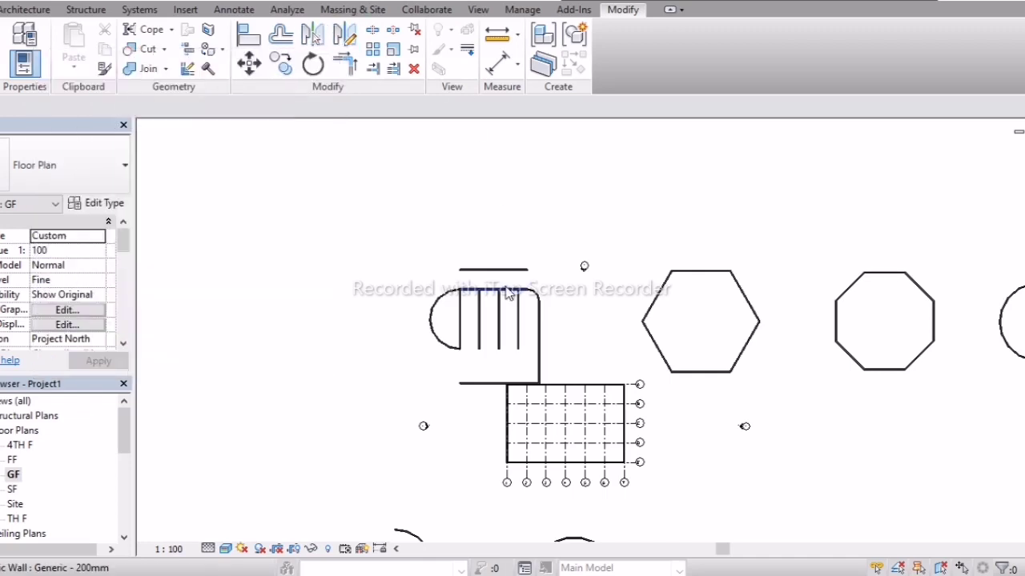
Mirror a copy of the semicircle, parallel walls and rounded room walls about the offset wall above them, leaving out the lower straight wall.
scroll(486, 232, up, 4)
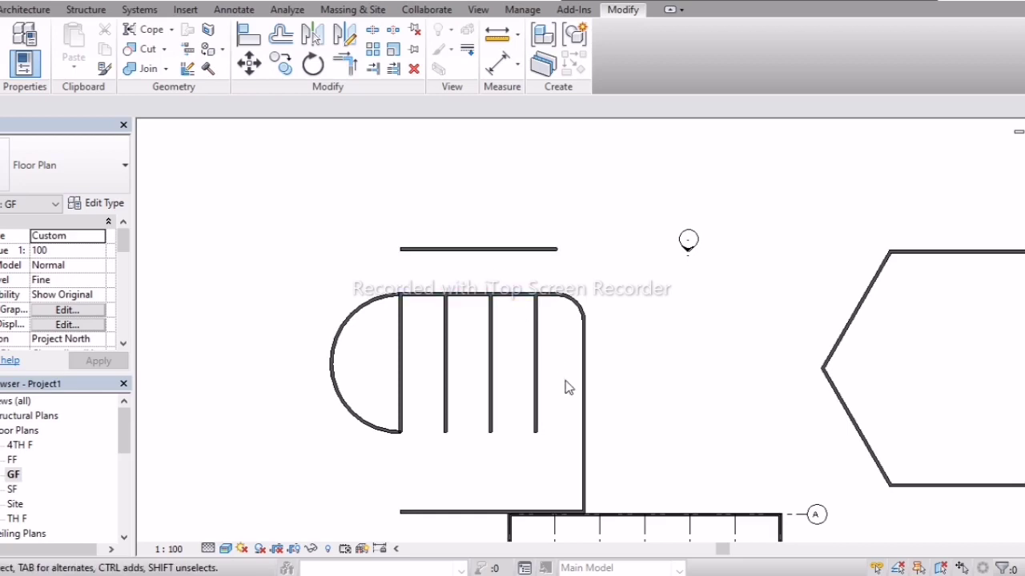
drag(559, 442, 270, 282)
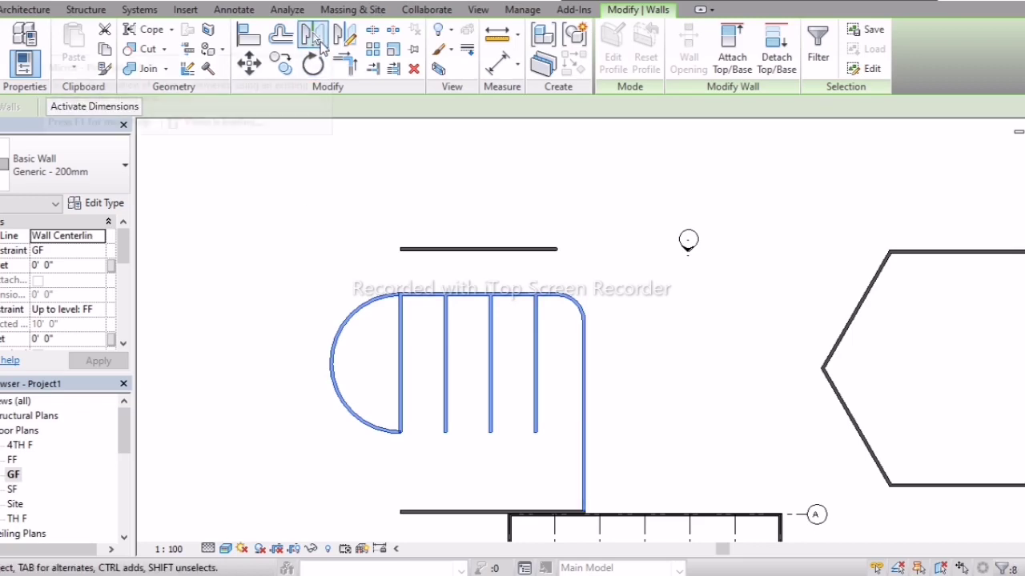
click(319, 38)
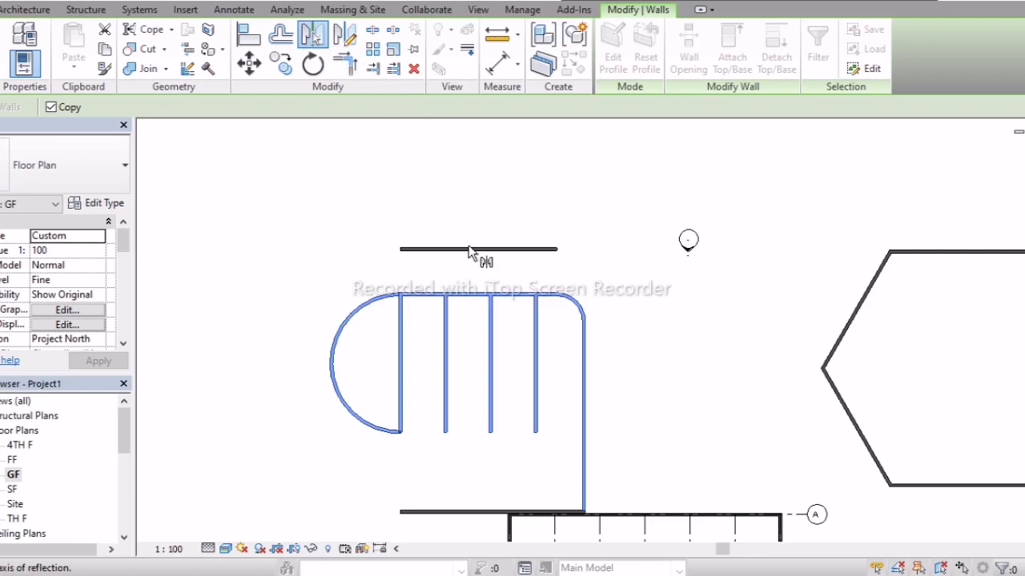
middle_drag(494, 252, 482, 275)
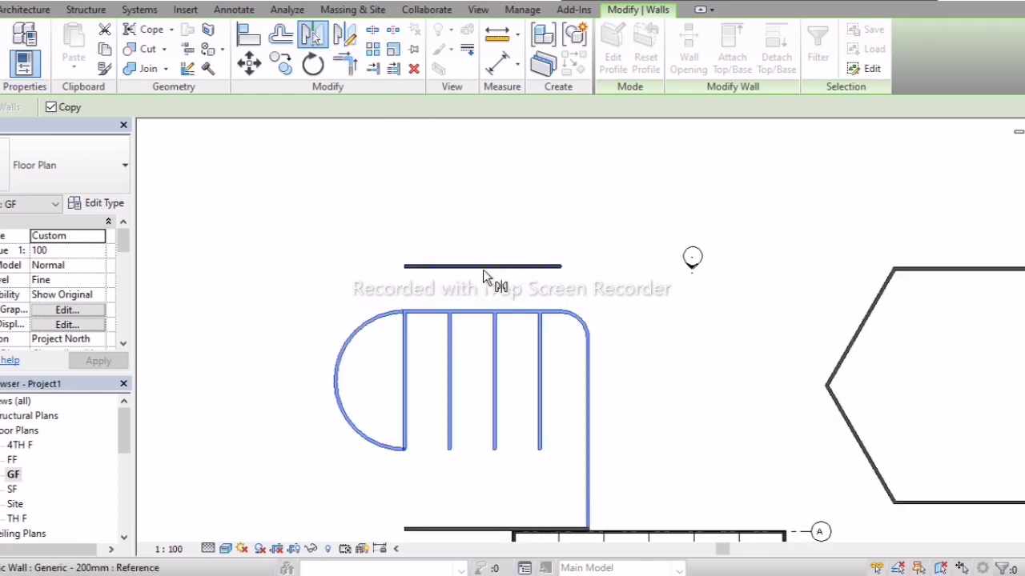
click(484, 268)
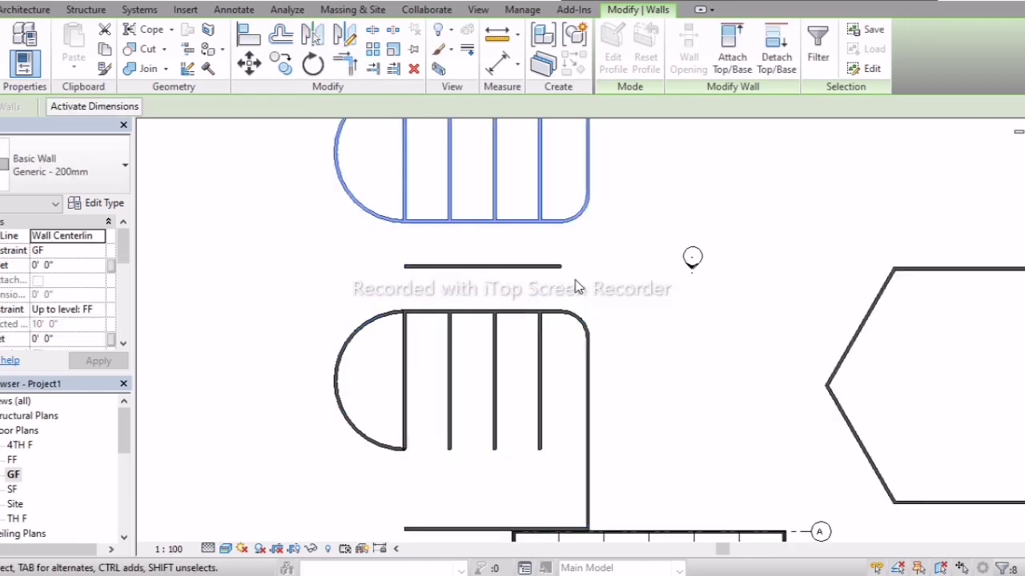
Mirror a copy of the upper wall group to its left about a vertical axis drawn beside it.
scroll(575, 278, down, 2)
middle_drag(578, 286, 623, 367)
scroll(543, 388, up, 2)
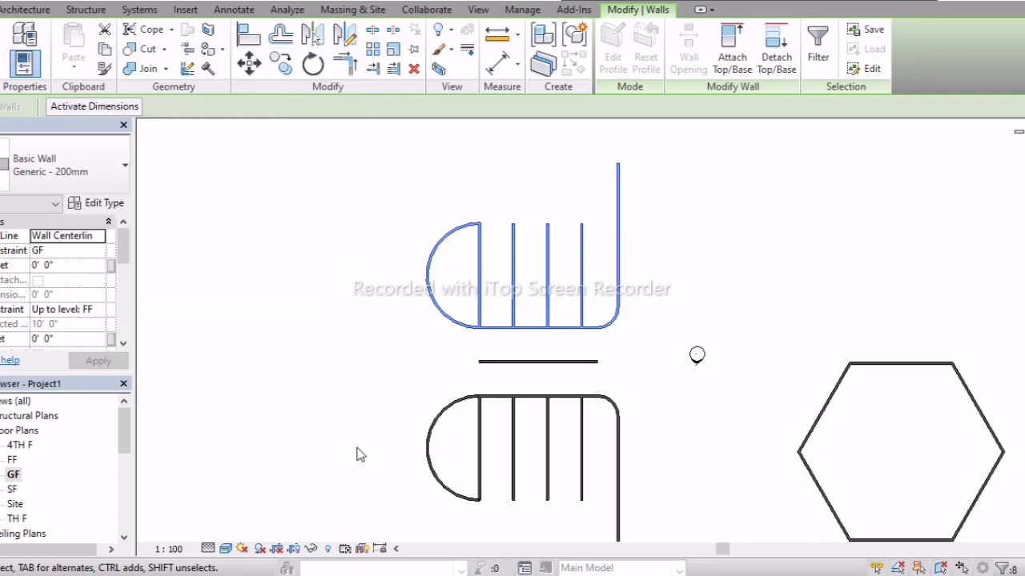
click(346, 39)
middle_drag(339, 346, 504, 377)
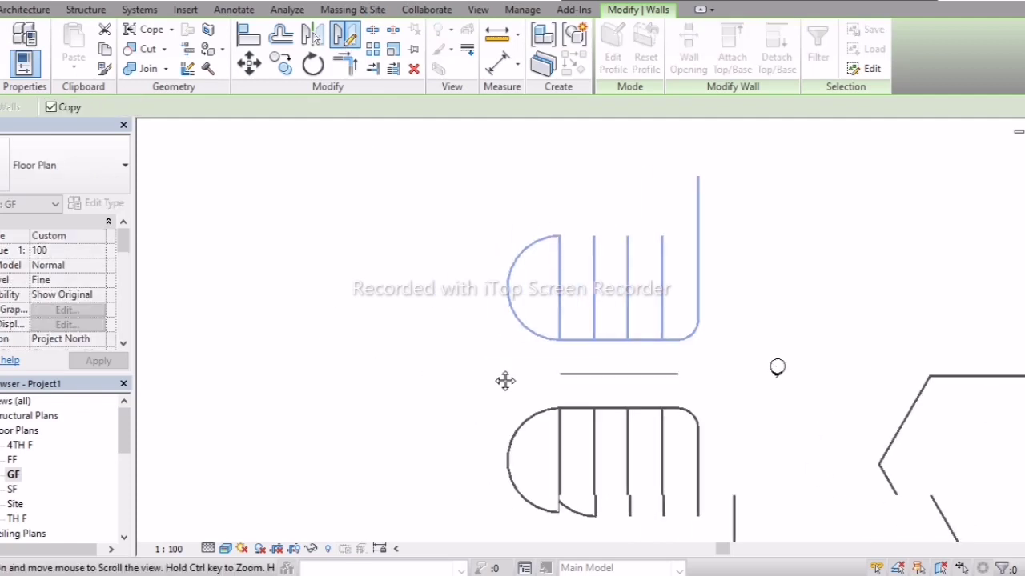
click(483, 245)
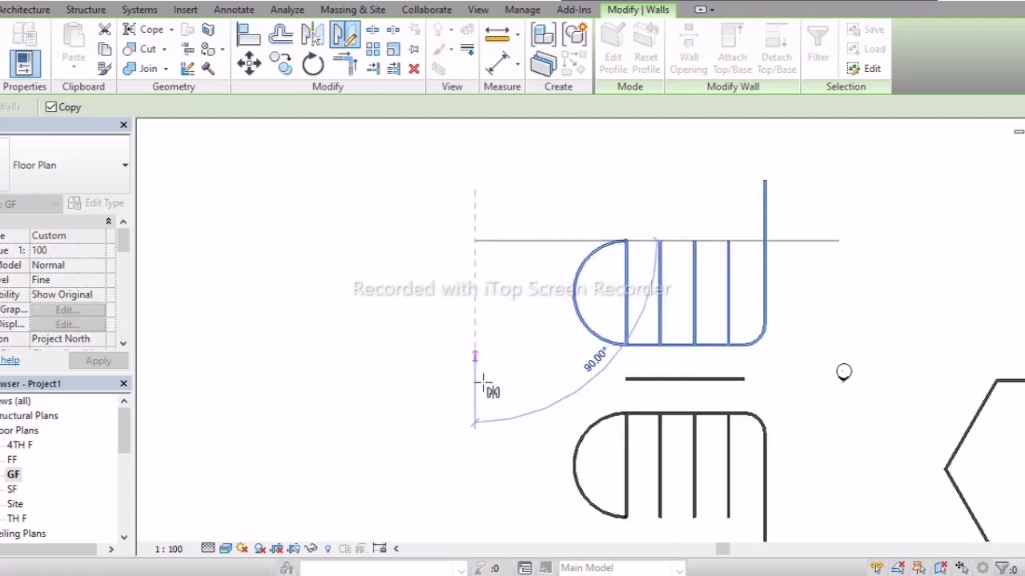
click(479, 518)
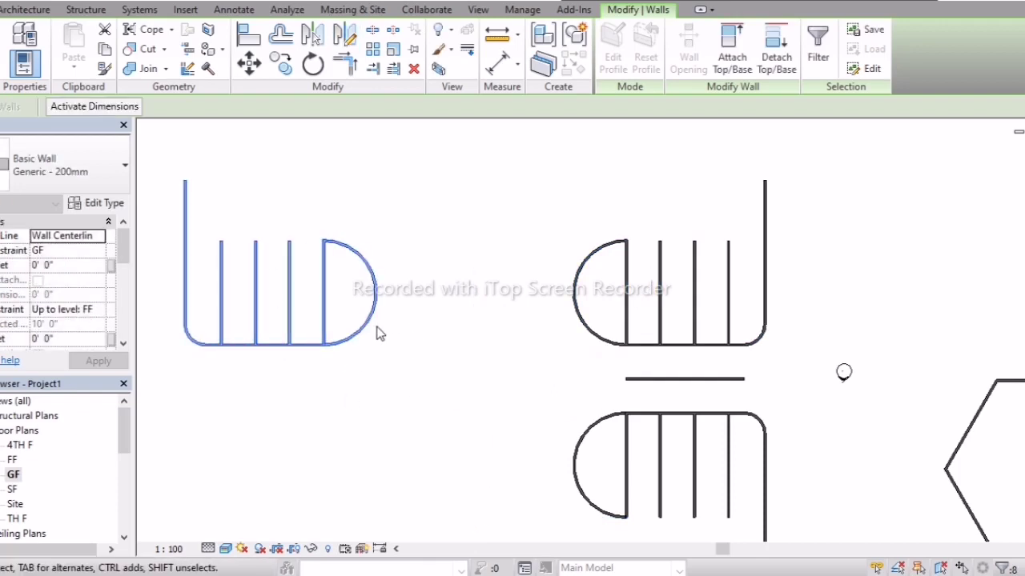
mouse_move(414, 402)
middle_down()
mouse_move(455, 405)
mouse_move(434, 391)
middle_up()
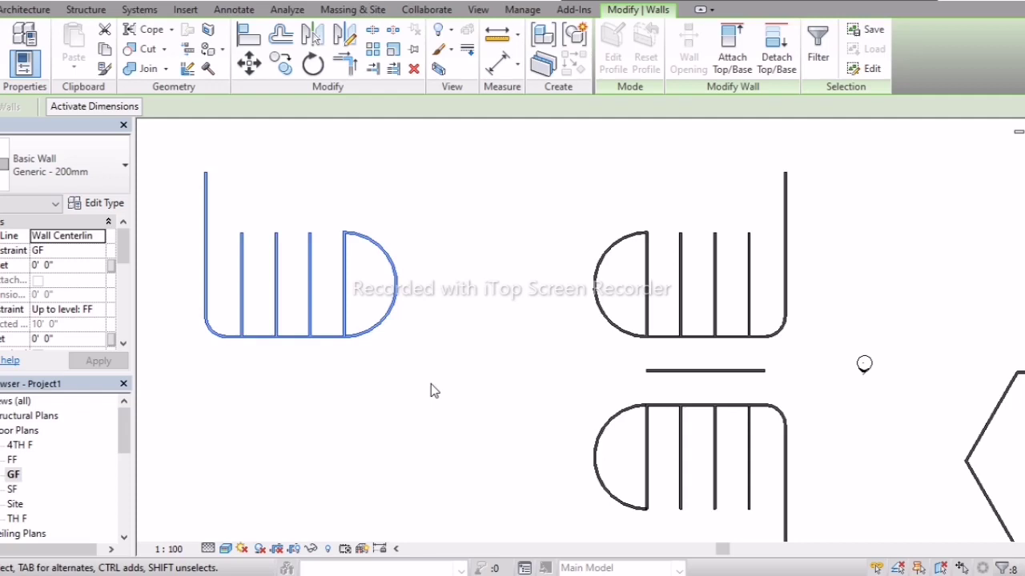
click(430, 390)
scroll(419, 362, down, 2)
scroll(426, 340, up, 3)
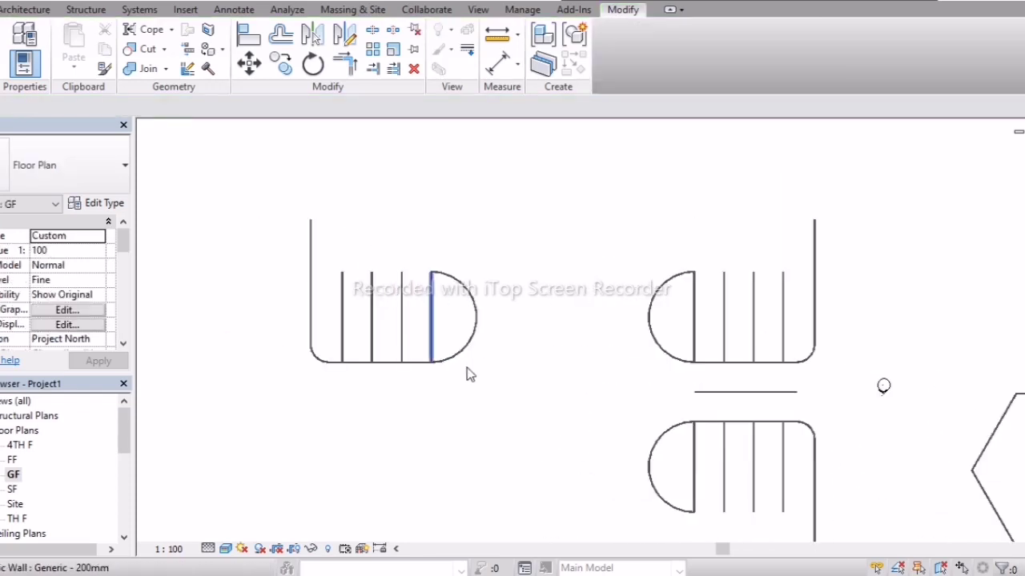
Move the left wall group straight down by an entered distance, using its lower straight wall as the base point.
click(253, 69)
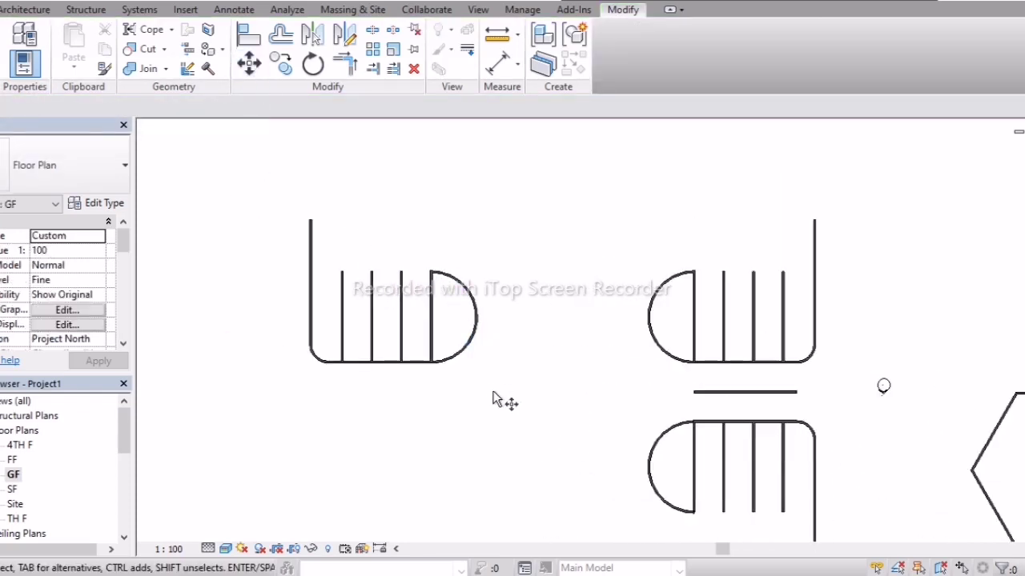
drag(495, 392, 313, 264)
drag(253, 211, 254, 213)
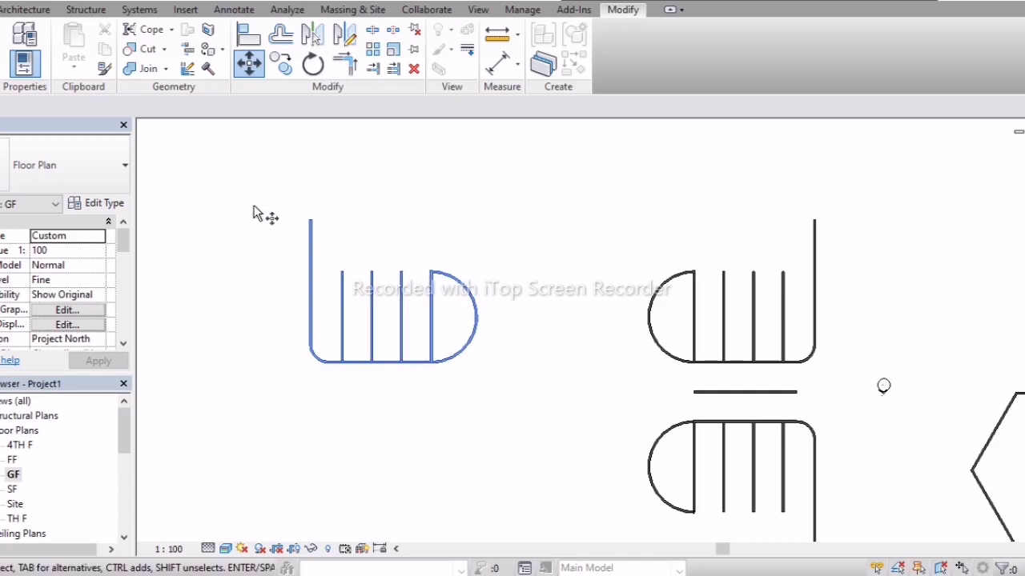
key(Return)
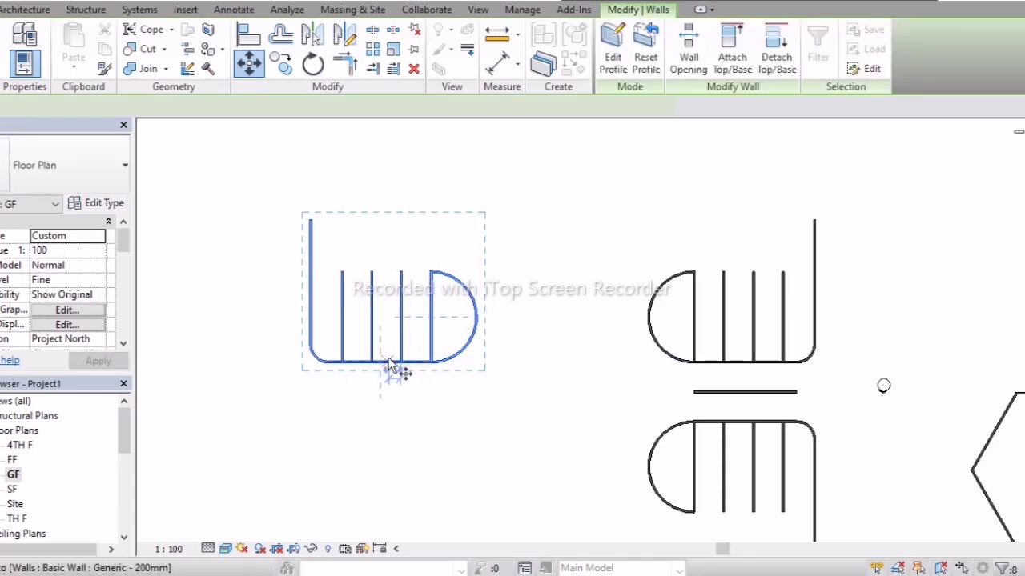
click(388, 364)
scroll(390, 366, down, 3)
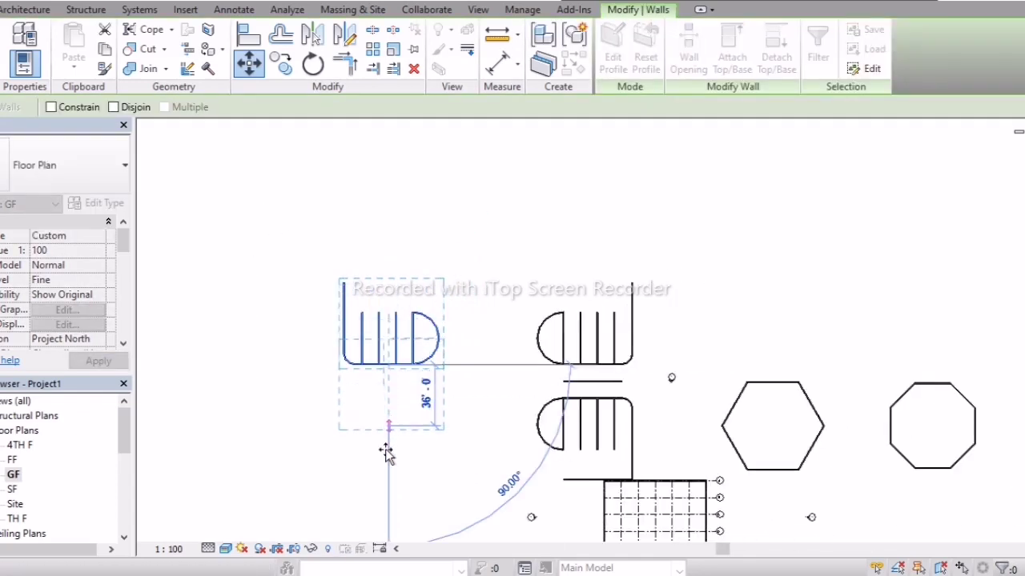
middle_drag(403, 475, 377, 416)
scroll(370, 446, up, 2)
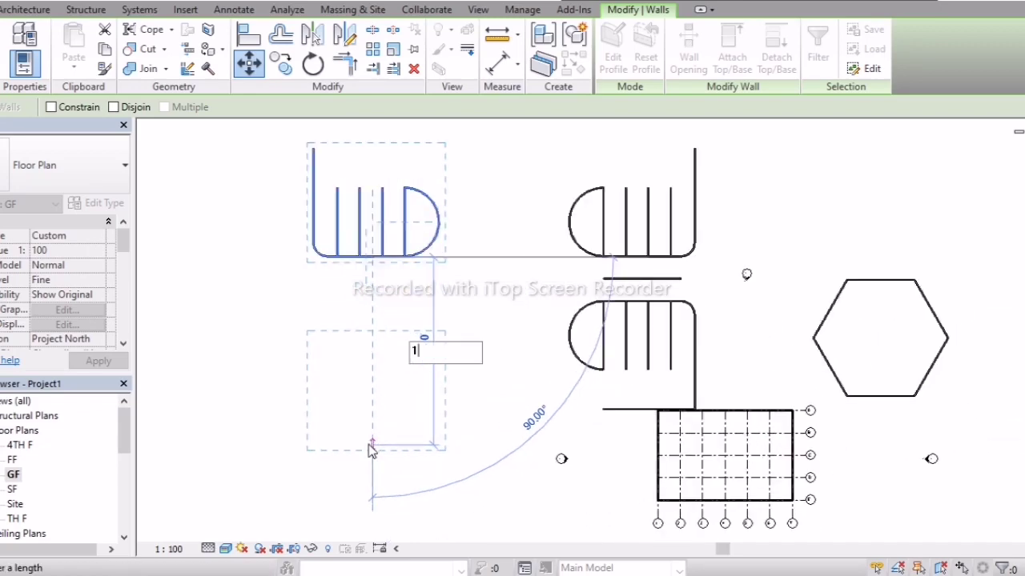
key(Return)
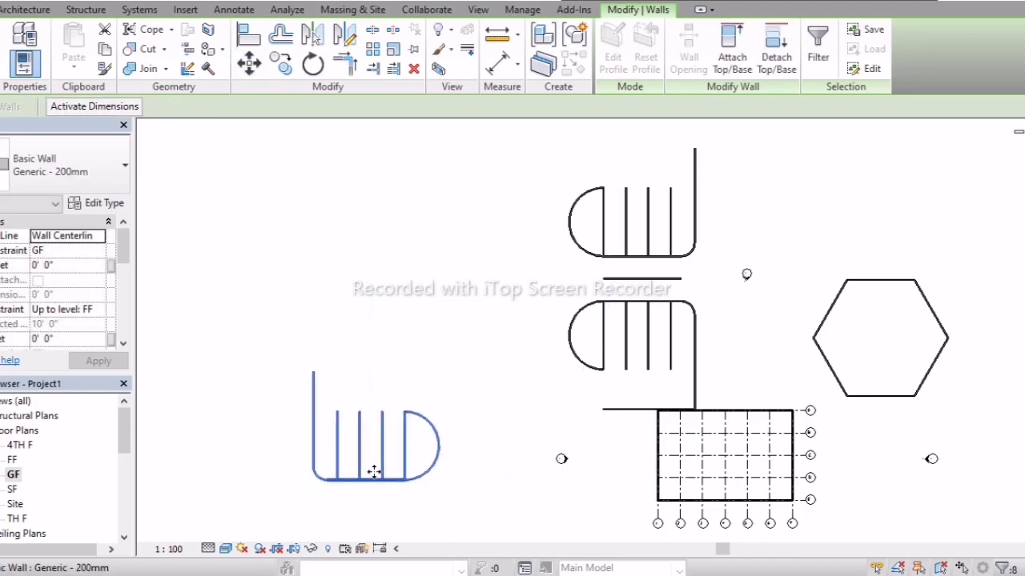
Shift the moved wall group back up freehand and nudge it in small steps to a position left of the original rooms.
drag(374, 472, 353, 299)
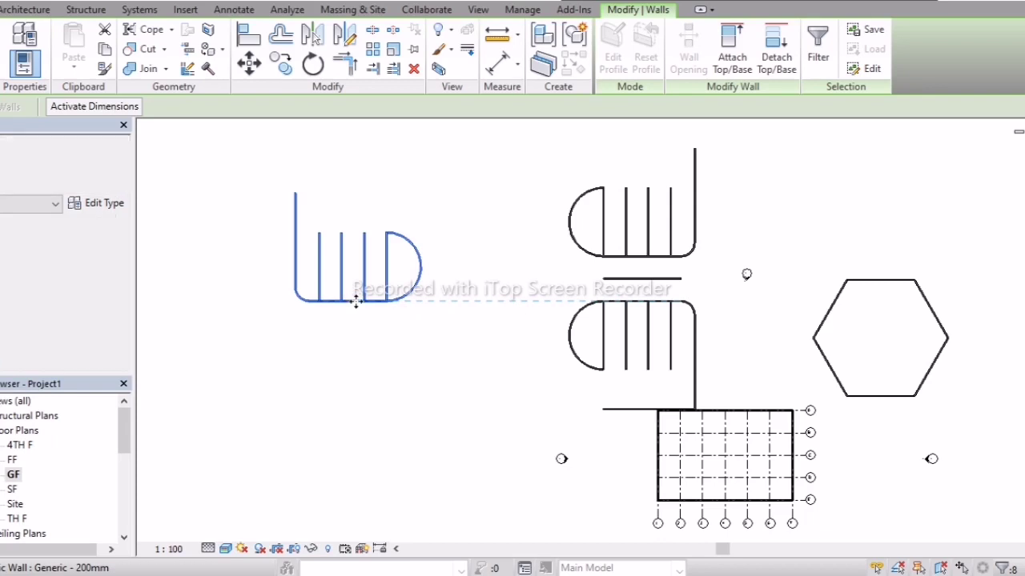
key(Left)
key(Left)
key(Left)
key(Left)
key(Up)
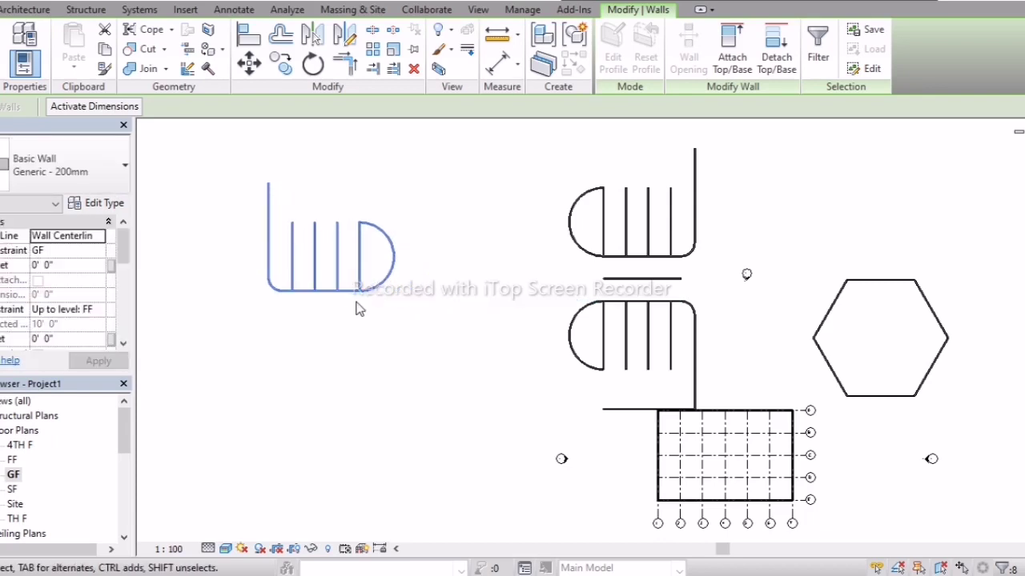
key(Right)
key(Right)
key(Down)
key(Right)
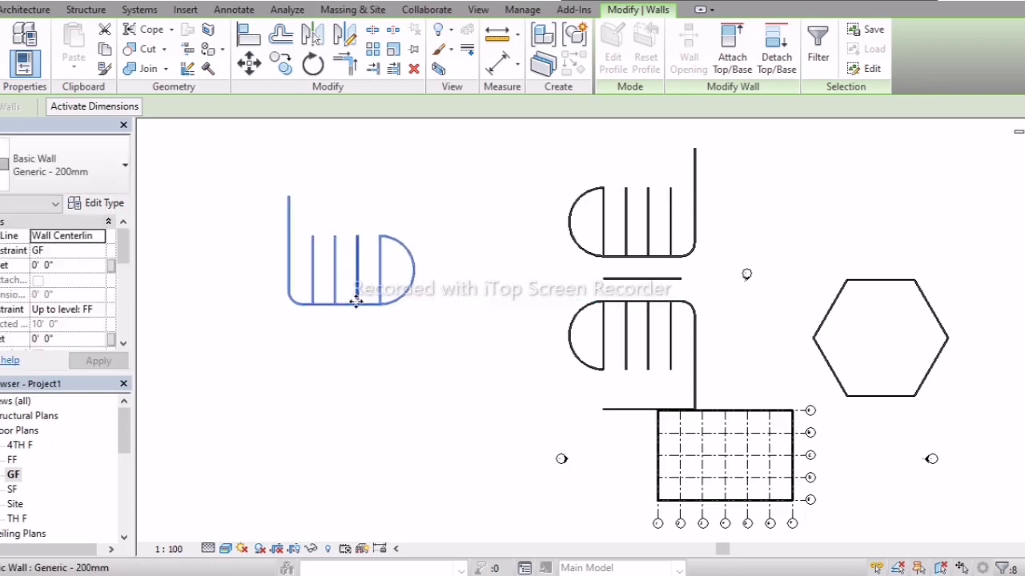
key(Down)
key(Down)
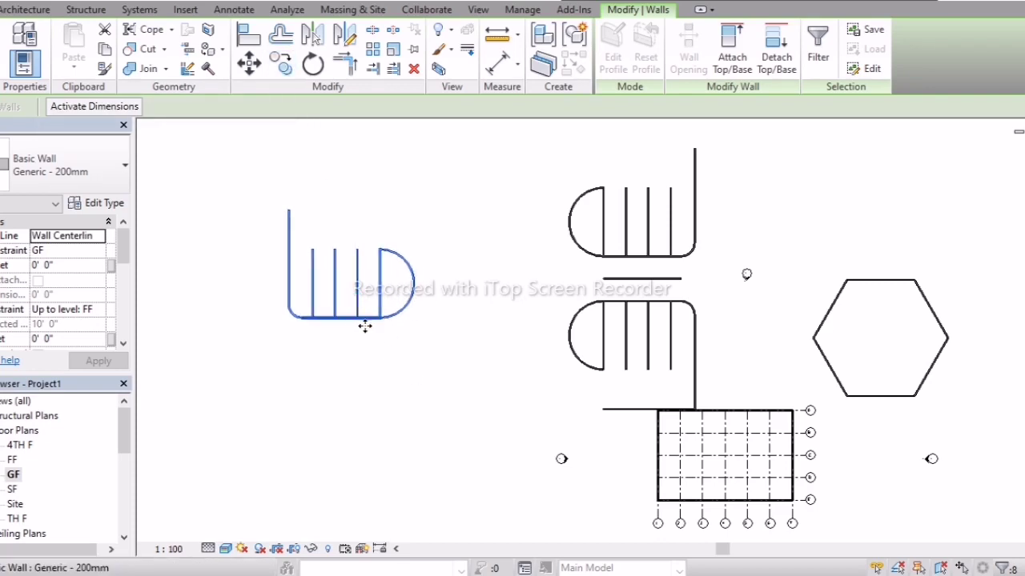
Create three copies of the left wall group with Multiple enabled, two stacked below starting about 68' down and one beside the lowest.
middle_drag(423, 373, 441, 371)
click(287, 66)
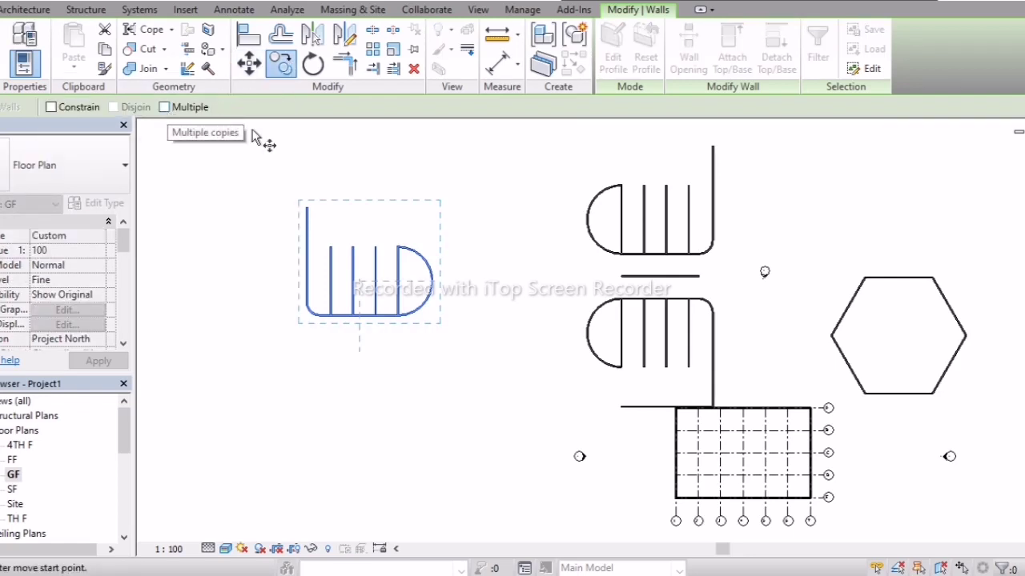
click(165, 107)
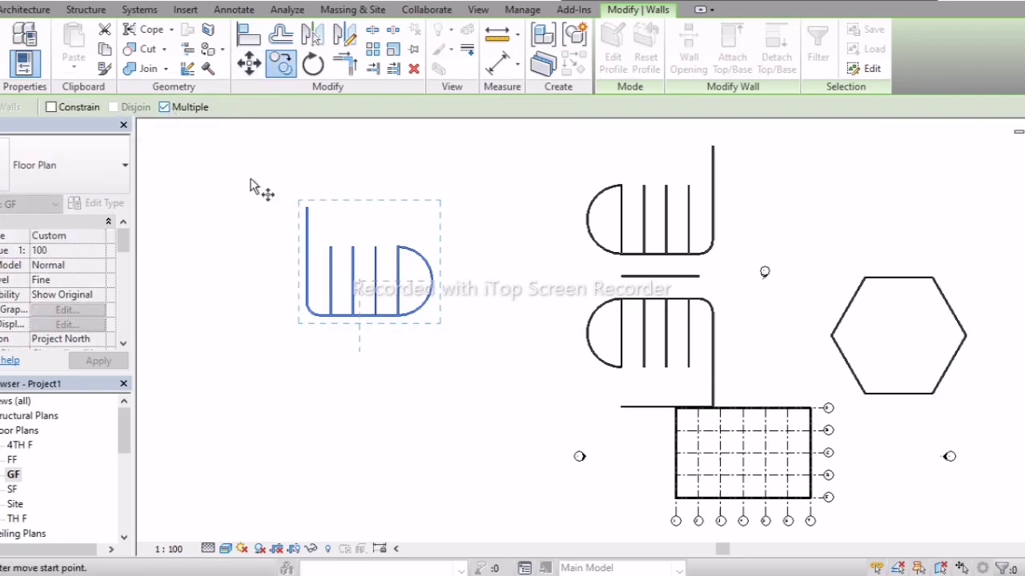
click(362, 315)
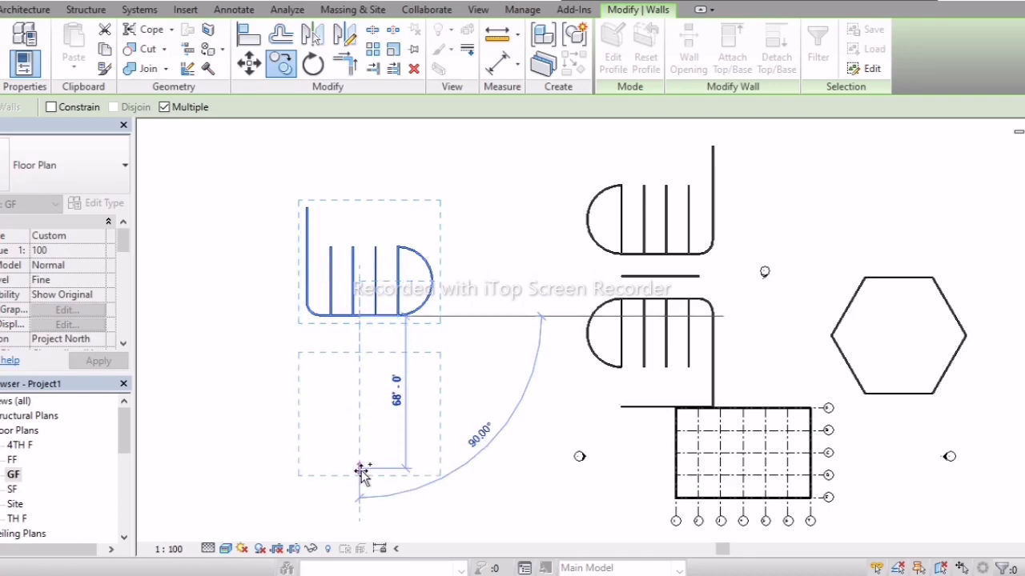
click(360, 469)
middle_drag(383, 404, 381, 371)
scroll(366, 446, up, 2)
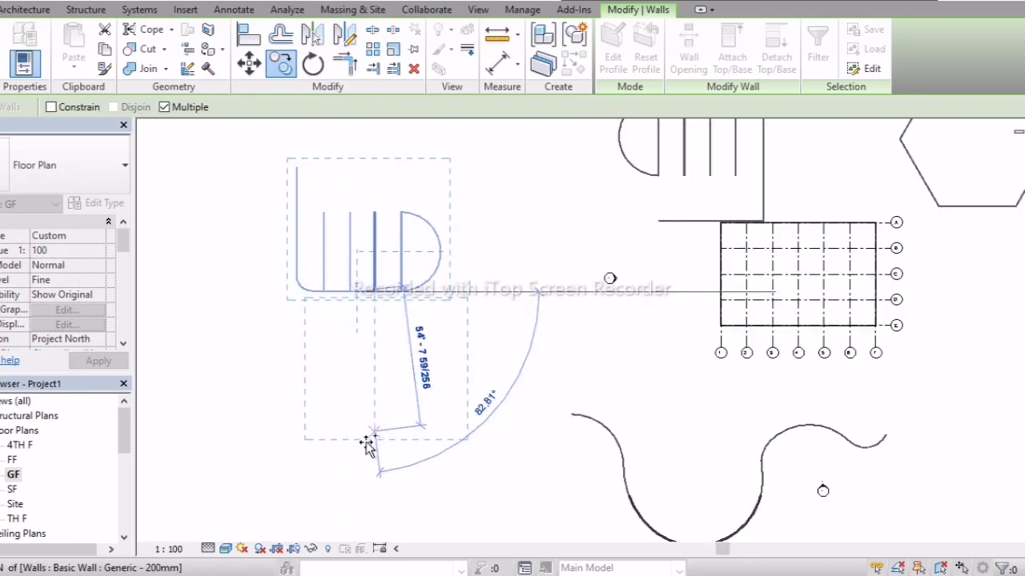
click(560, 471)
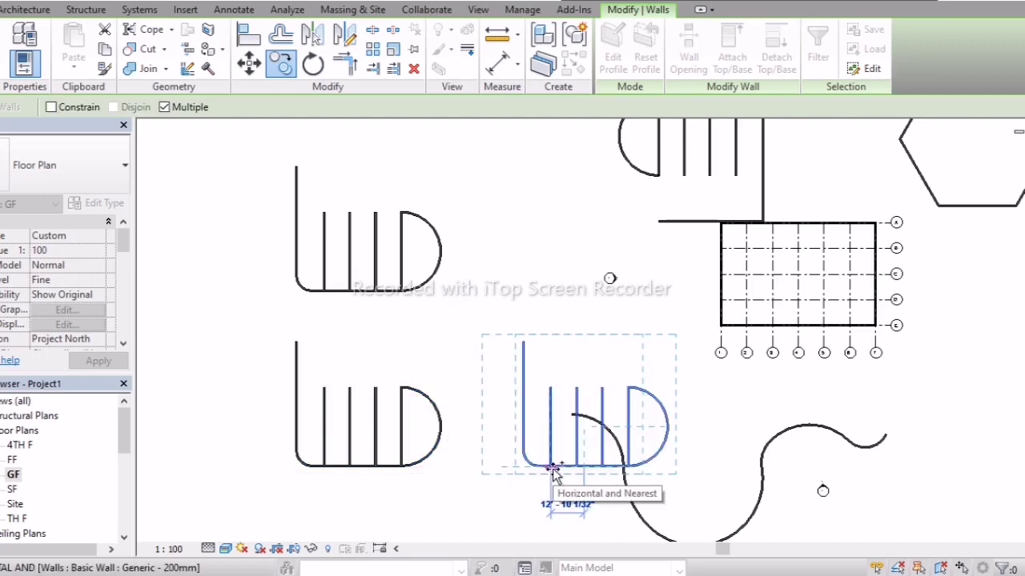
key(Escape)
Rotate the topmost left wall group 90° counterclockwise about its centre.
scroll(530, 501, down, 3)
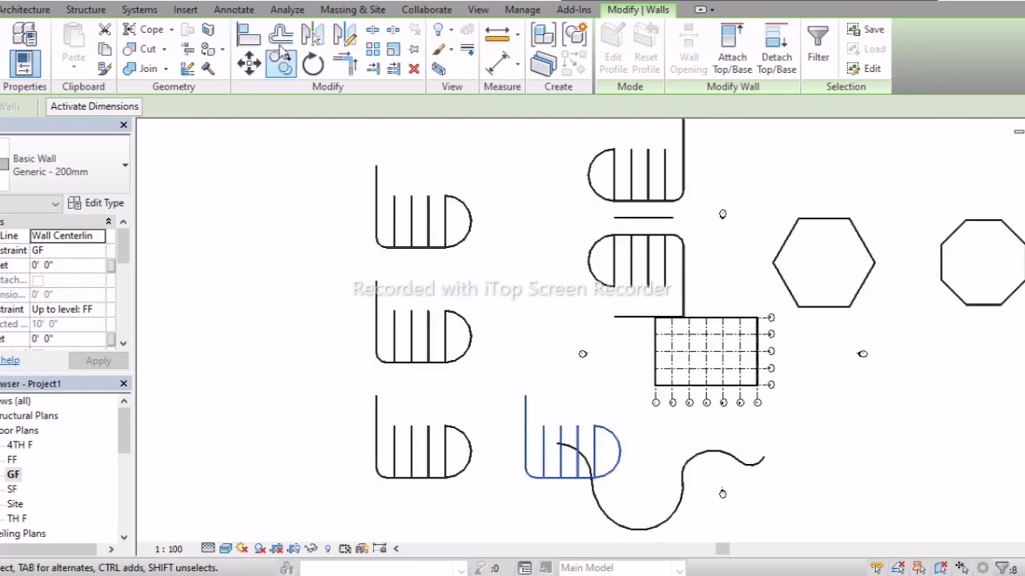
middle_drag(523, 284, 492, 361)
scroll(473, 339, up, 4)
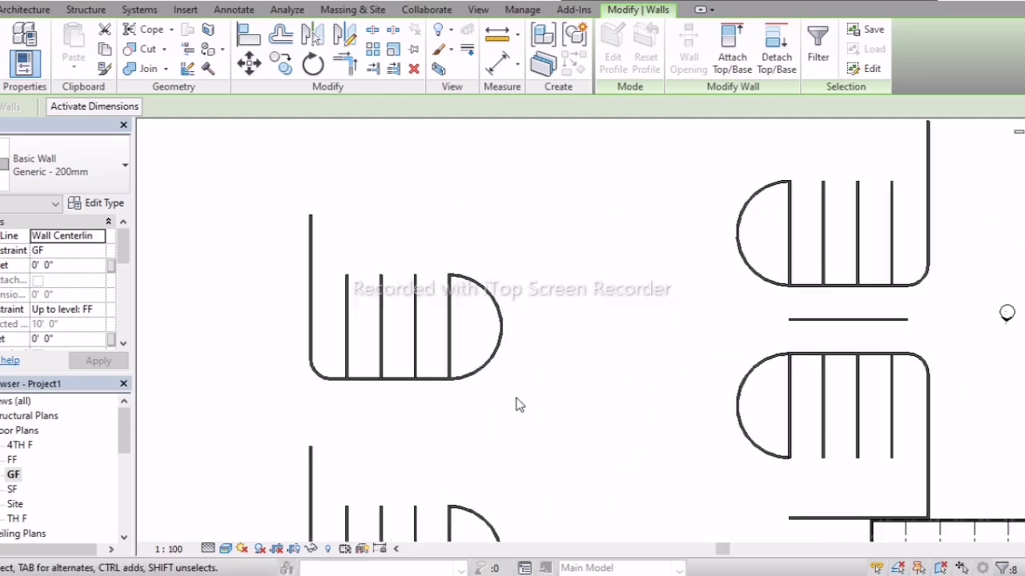
middle_drag(519, 405, 598, 482)
scroll(568, 441, up, 1)
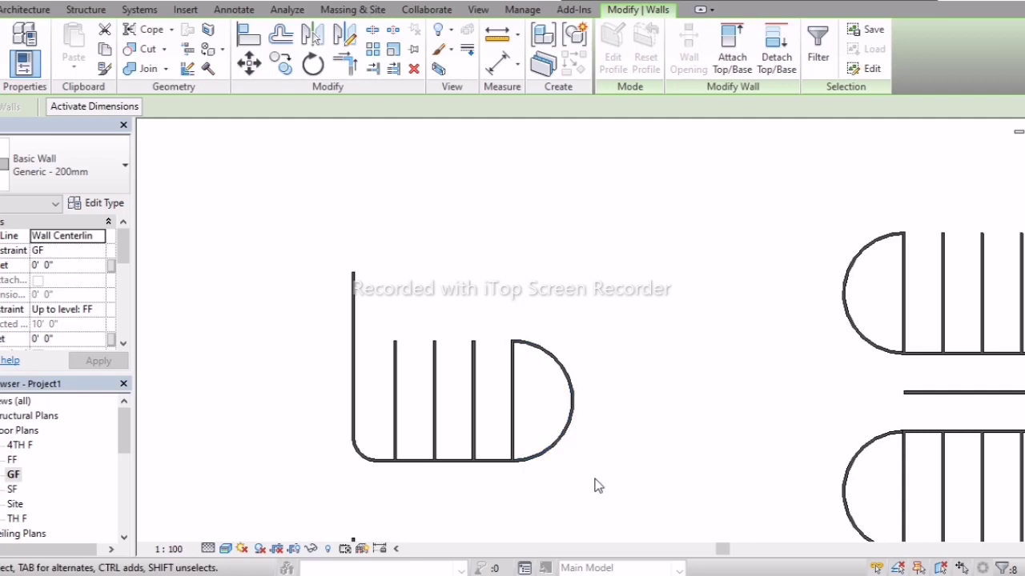
drag(595, 486, 298, 247)
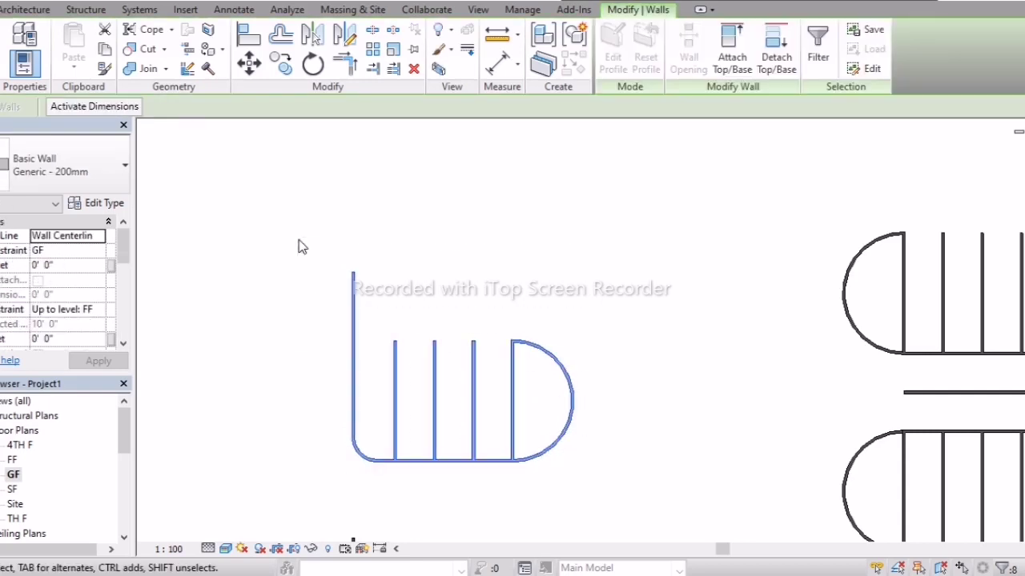
click(313, 65)
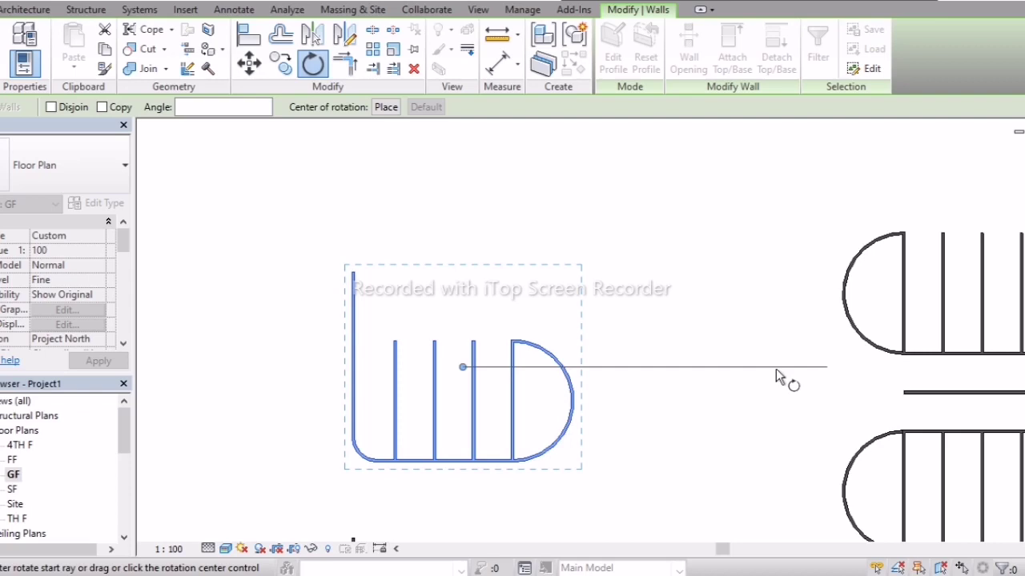
click(775, 369)
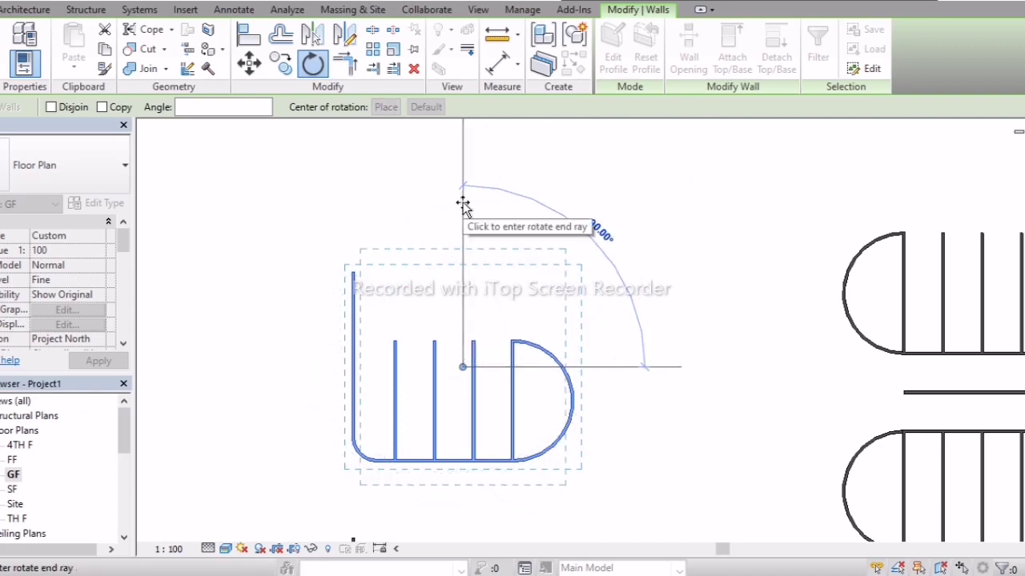
click(463, 204)
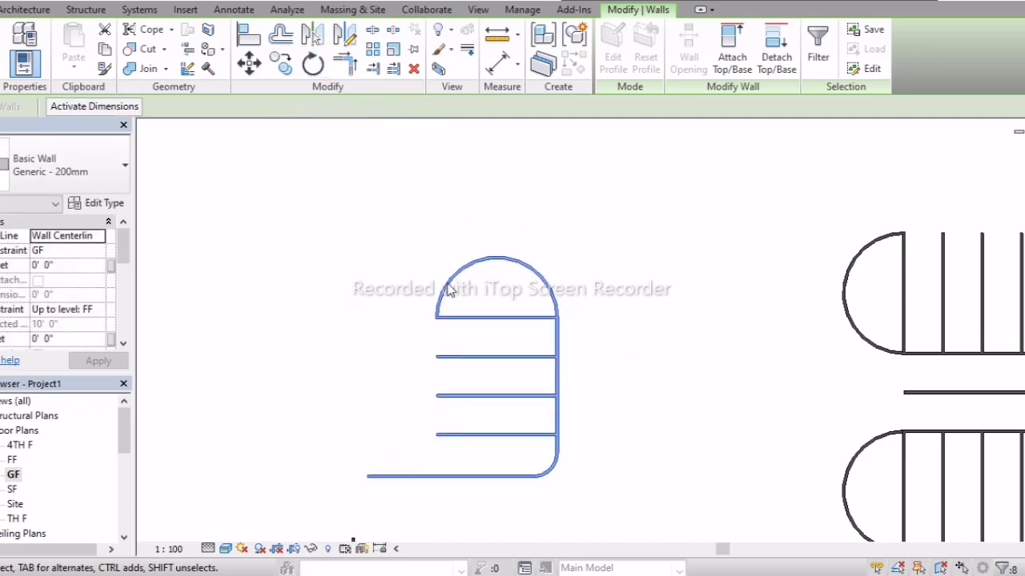
click(592, 368)
Trim/extend the straight wall beside the original semicircle and the room's lower straight wall so they meet in a corner.
scroll(593, 369, down, 3)
middle_drag(617, 382, 558, 418)
scroll(576, 358, up, 4)
scroll(588, 359, up, 3)
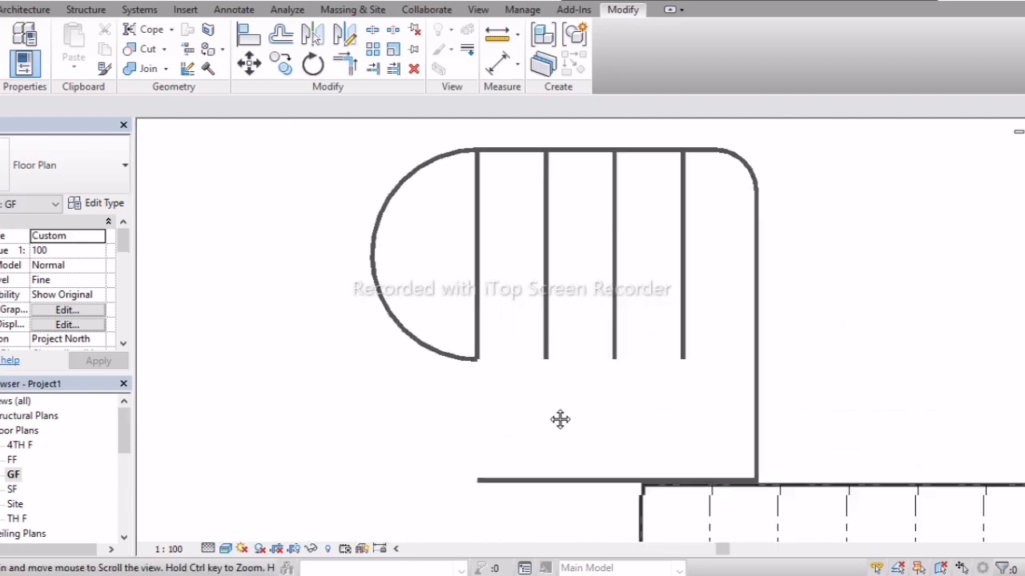
scroll(558, 419, up, 1)
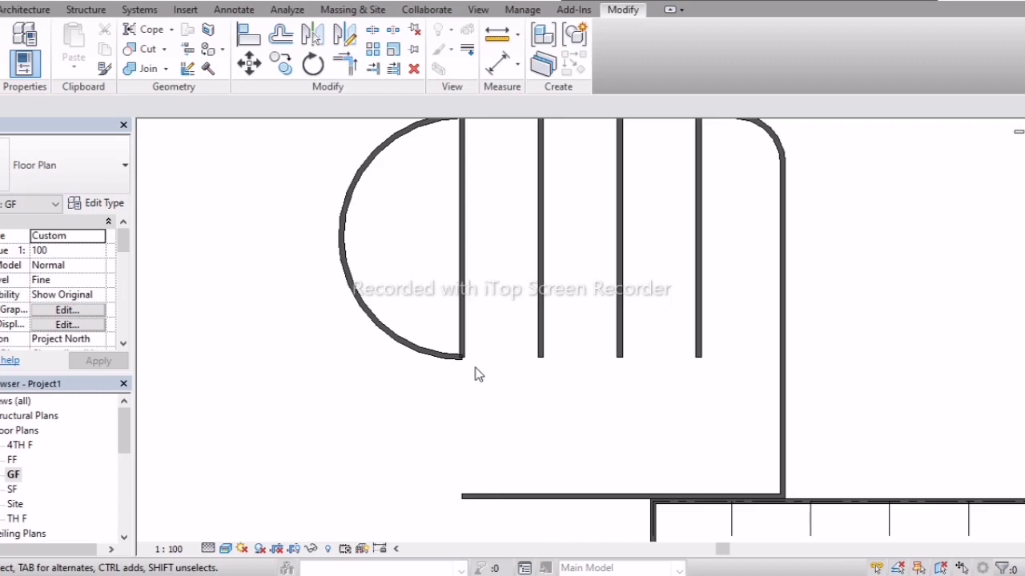
click(355, 72)
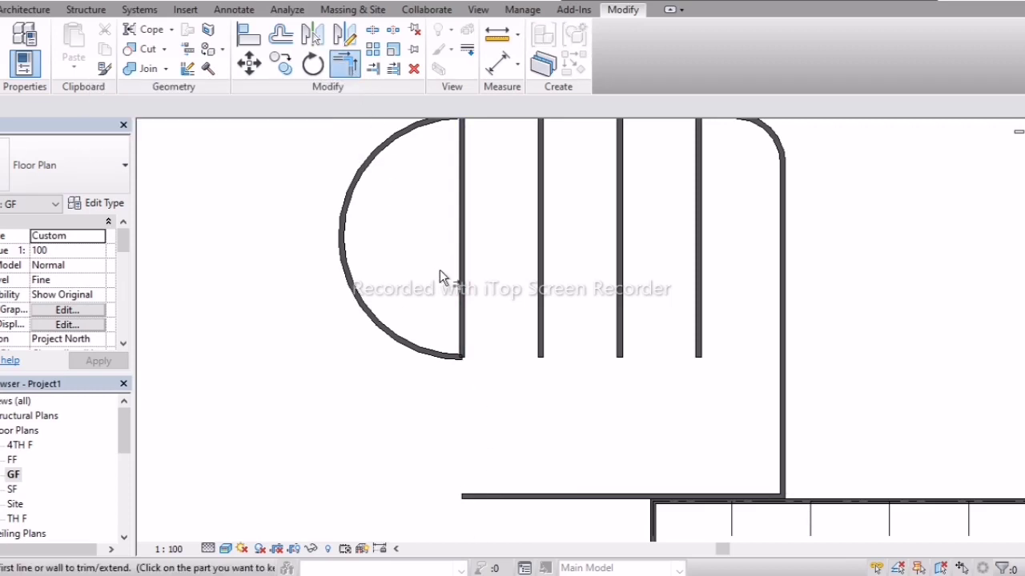
click(463, 336)
click(519, 498)
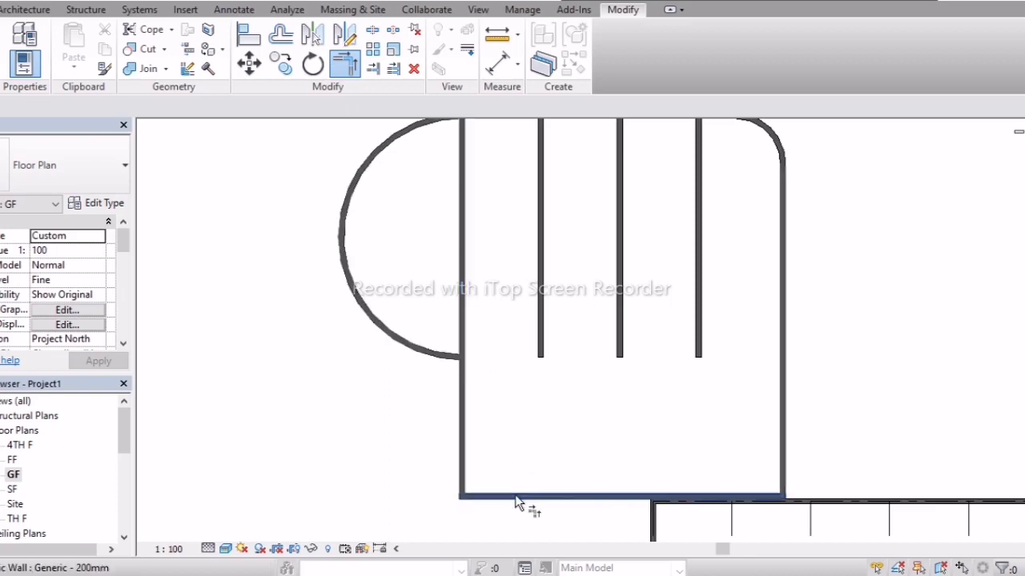
scroll(512, 412, down, 2)
mouse_move(517, 320)
middle_down()
mouse_move(443, 395)
mouse_move(450, 312)
mouse_move(429, 357)
mouse_move(339, 392)
middle_up()
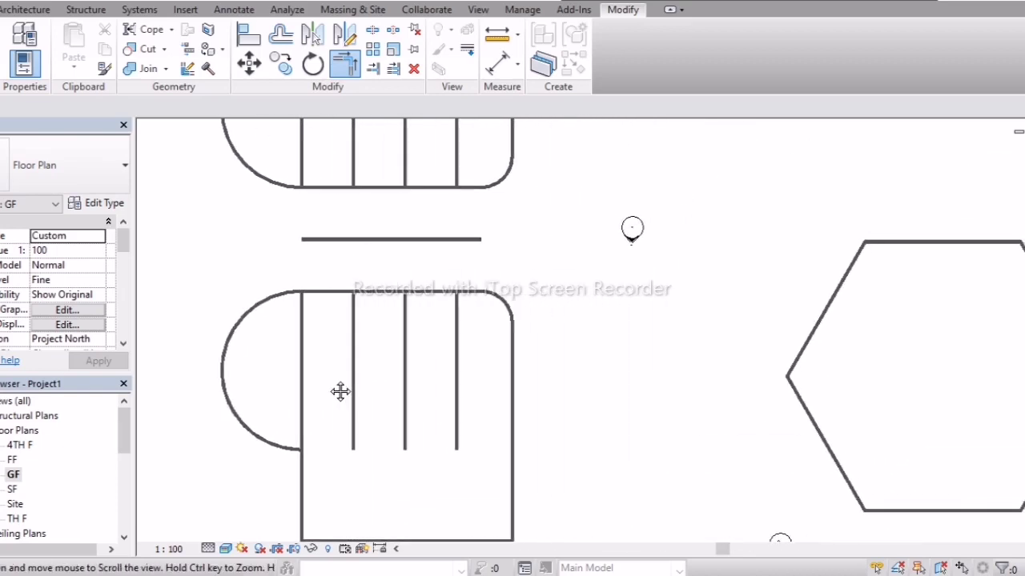
scroll(521, 273, up, 2)
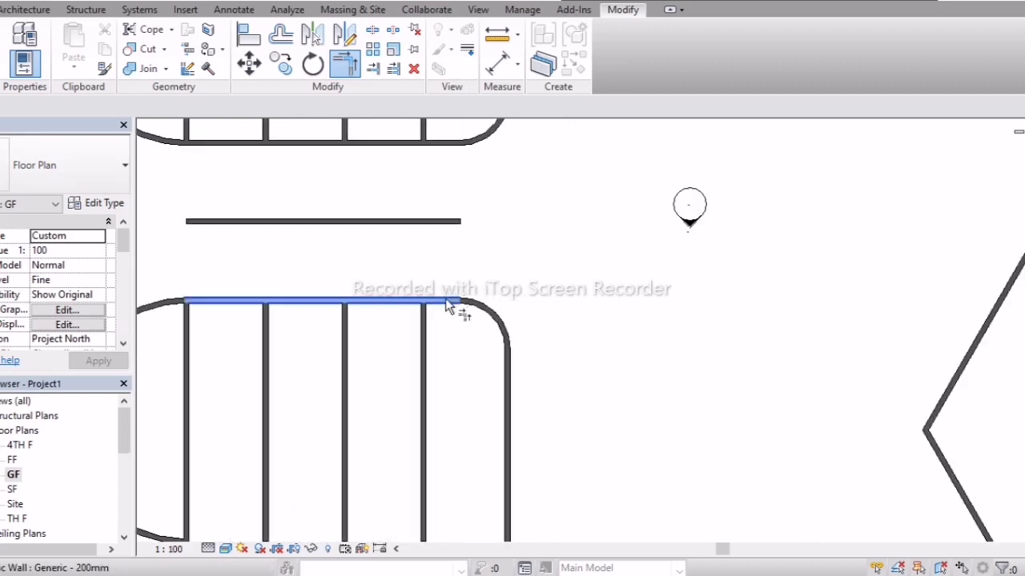
Trim the top wall and the right wall to a square corner and delete the leftover curved wall.
click(453, 302)
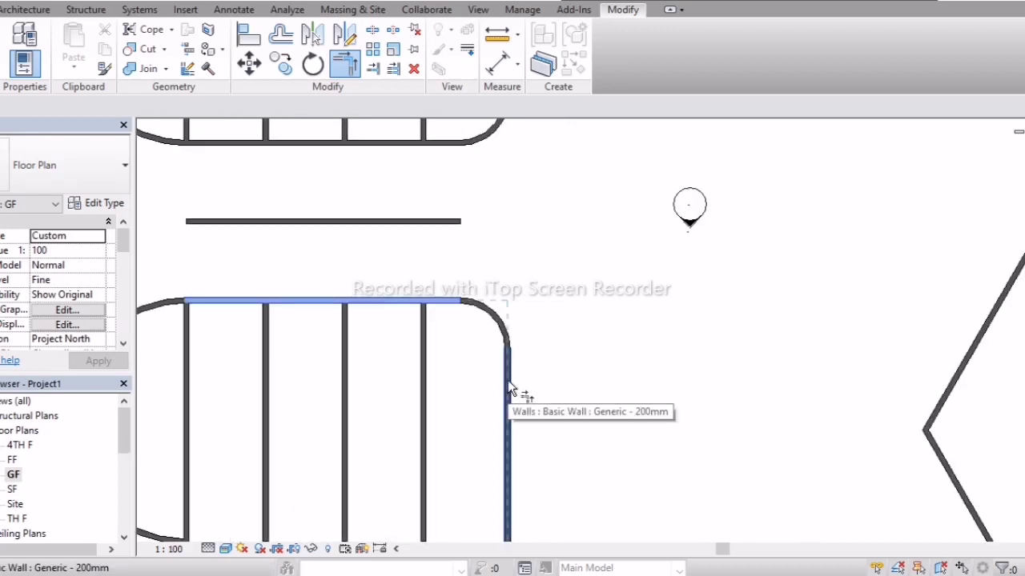
scroll(508, 384, up, 3)
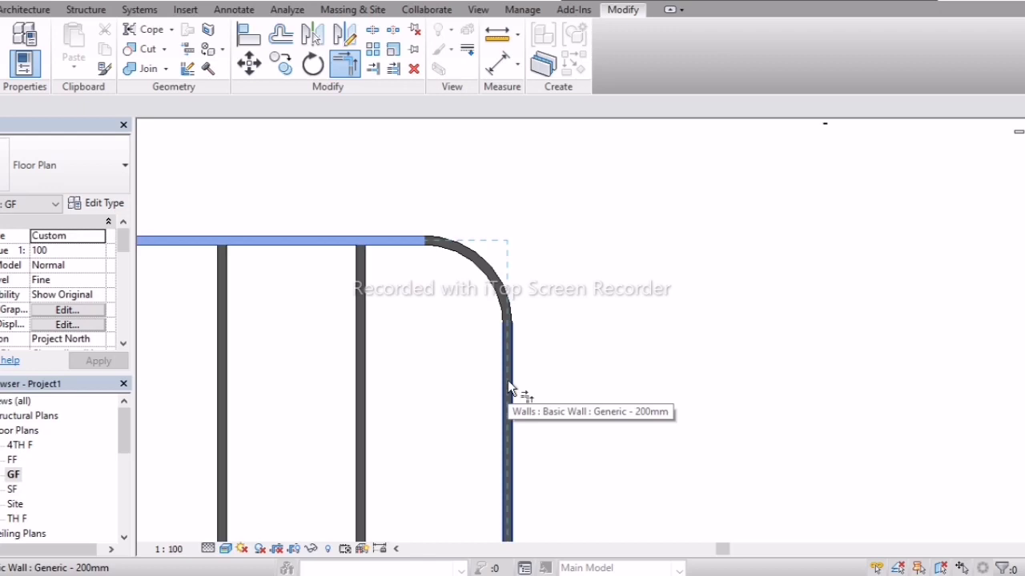
click(508, 383)
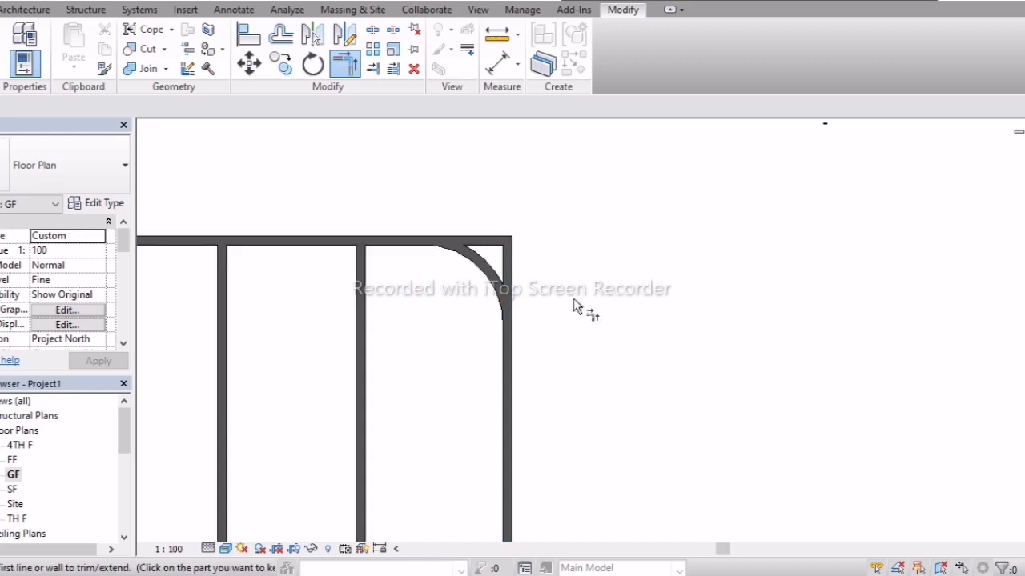
key(Escape)
click(502, 295)
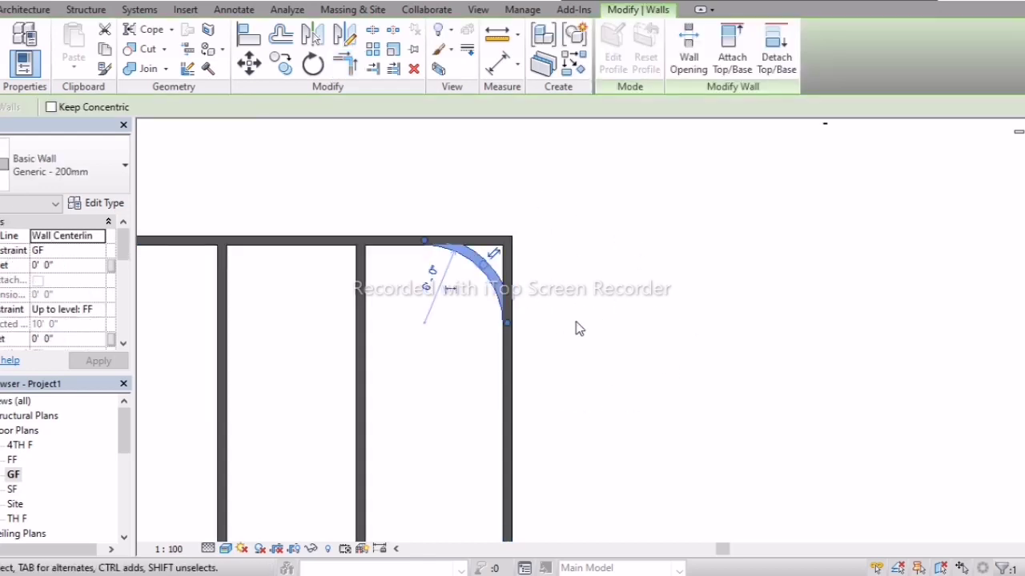
key(Delete)
Extend the first inner partition wall to the bottom wall with Trim/Extend Single Element, and undo the extension.
middle_drag(574, 327, 606, 328)
scroll(566, 407, down, 2)
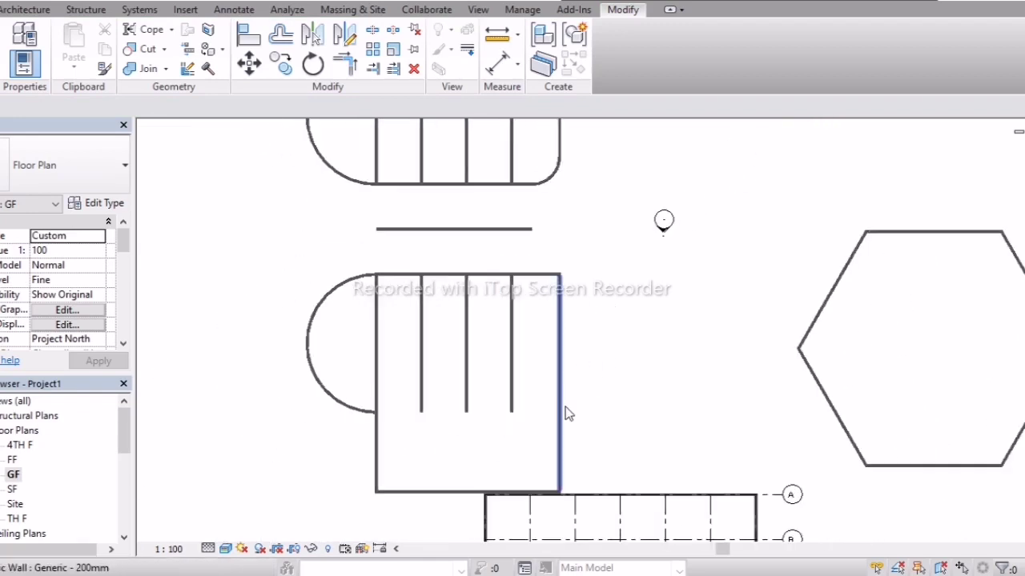
scroll(565, 407, up, 1)
scroll(494, 390, up, 3)
middle_drag(494, 393, 522, 416)
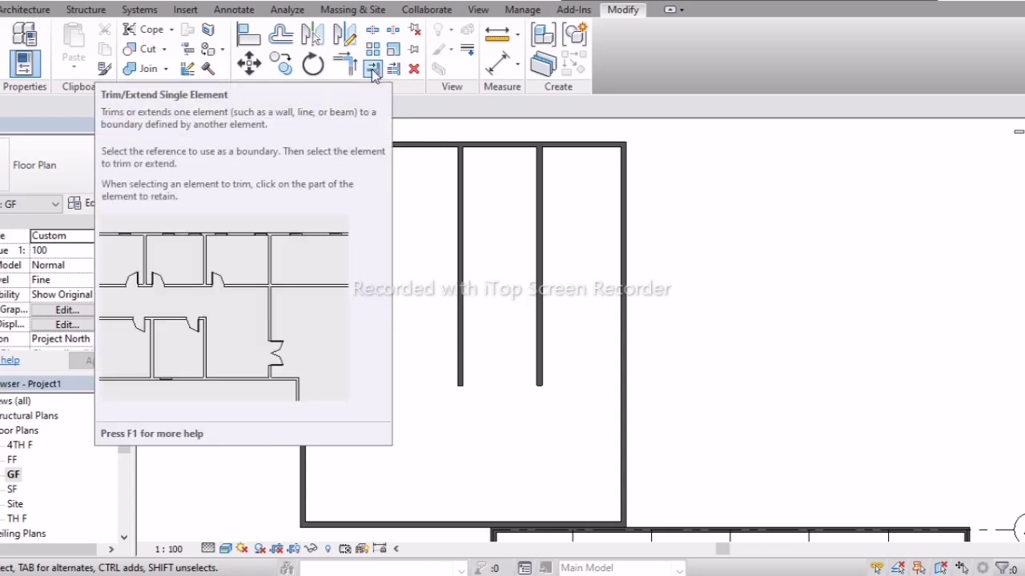
click(372, 70)
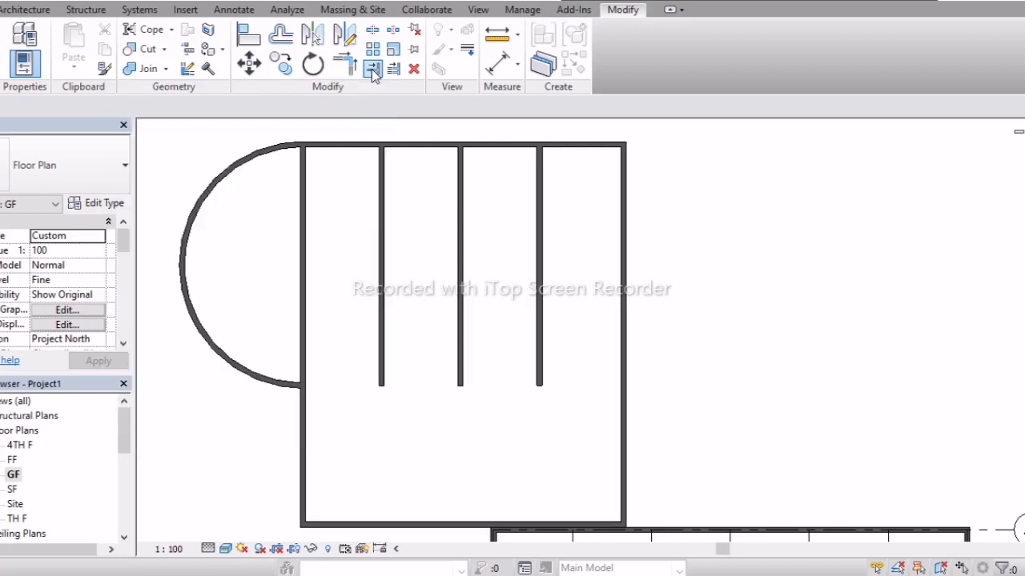
click(388, 526)
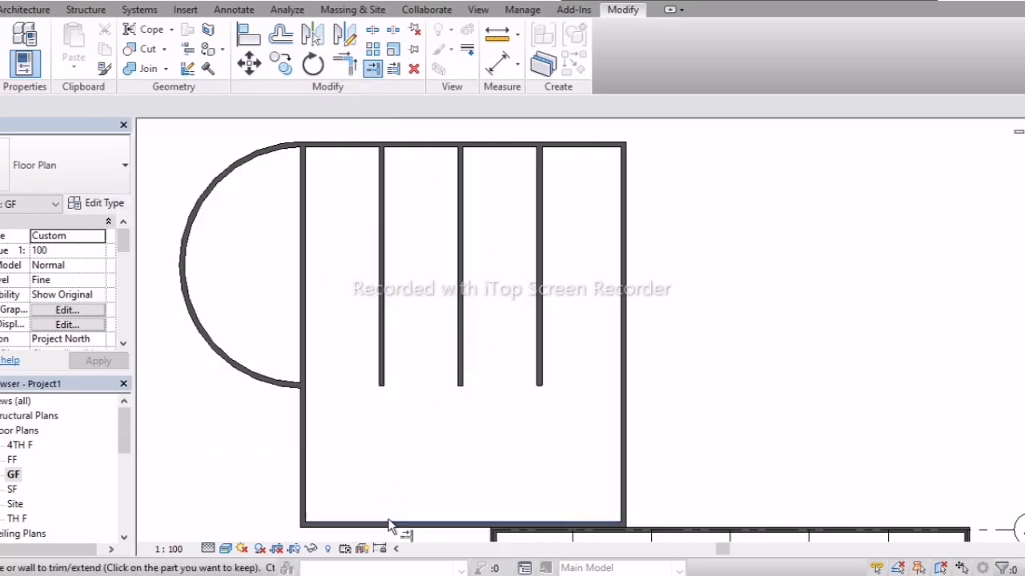
click(380, 392)
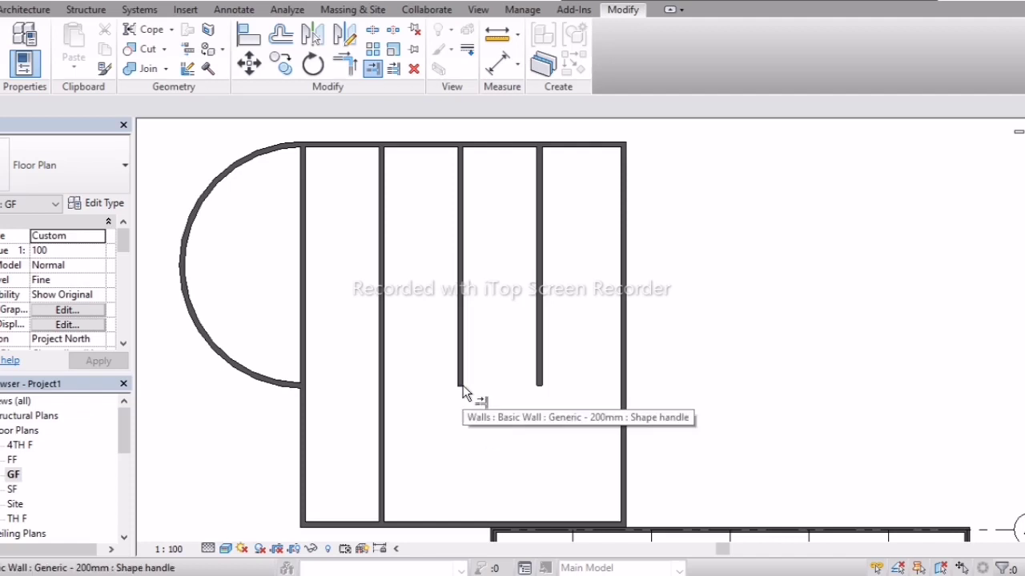
click(395, 68)
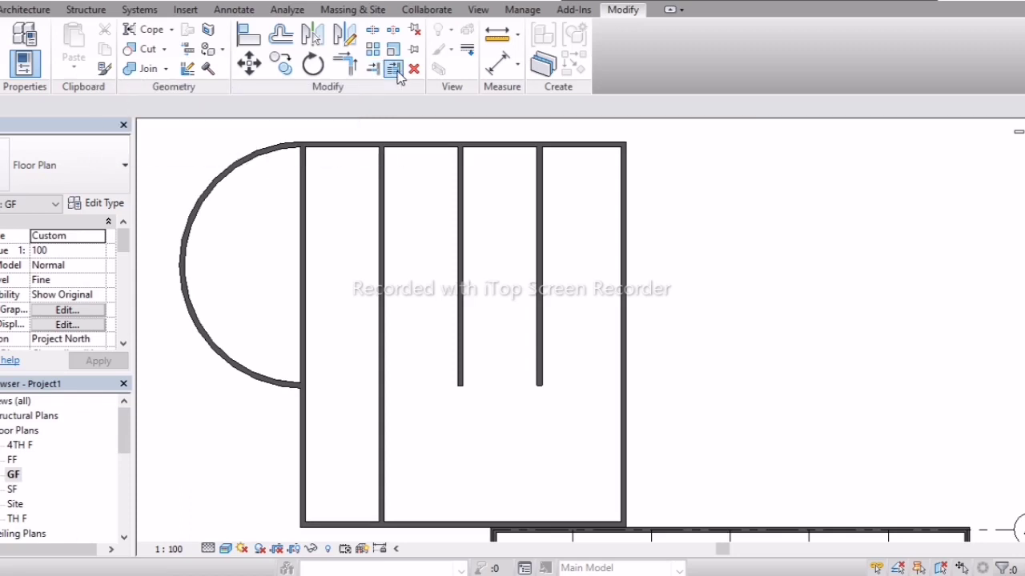
key(ctrl+z)
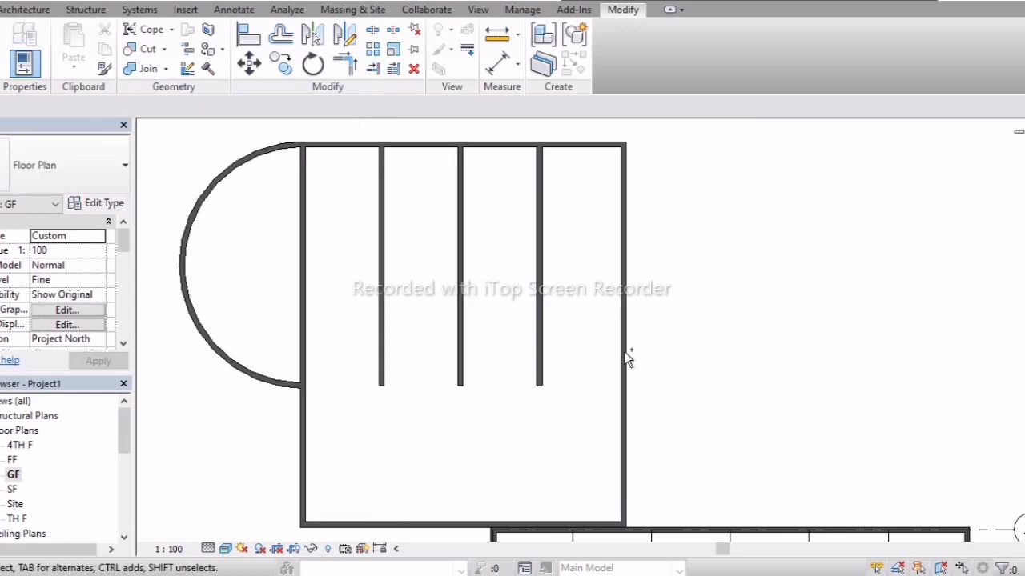
Extend all three inner partition walls to the bottom wall with Trim/Extend Multiple Elements.
click(393, 70)
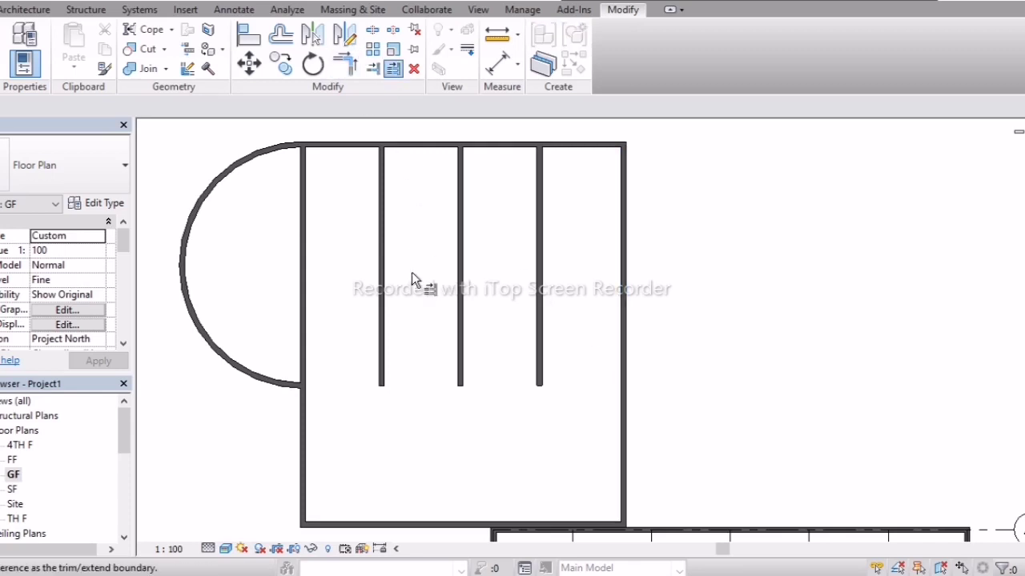
click(382, 522)
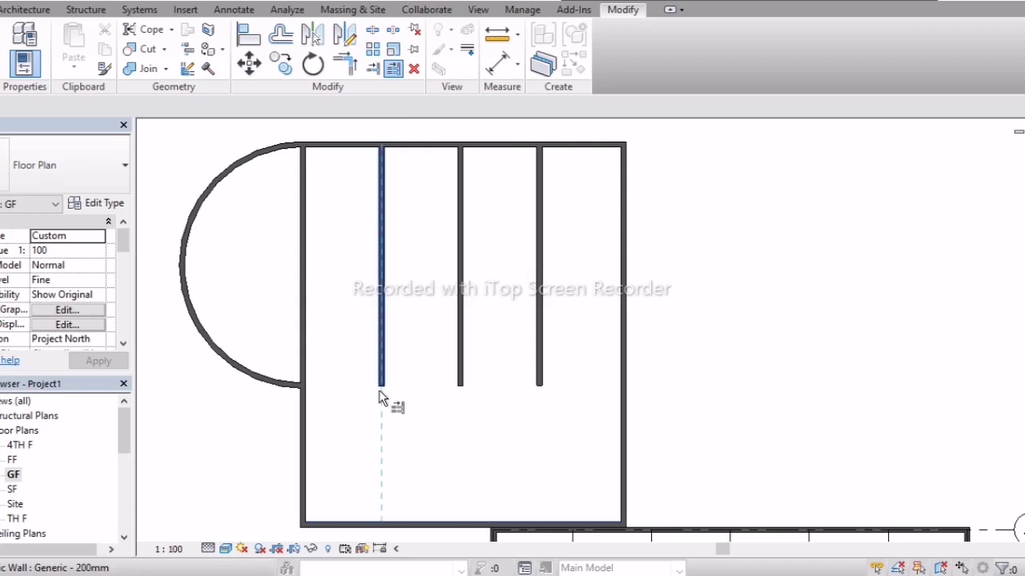
click(379, 389)
click(463, 394)
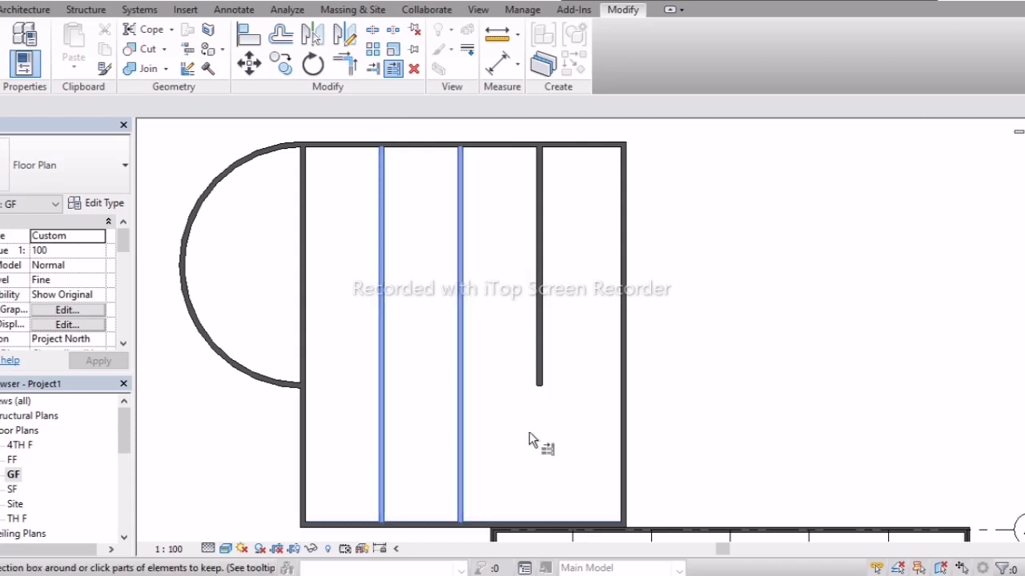
click(541, 416)
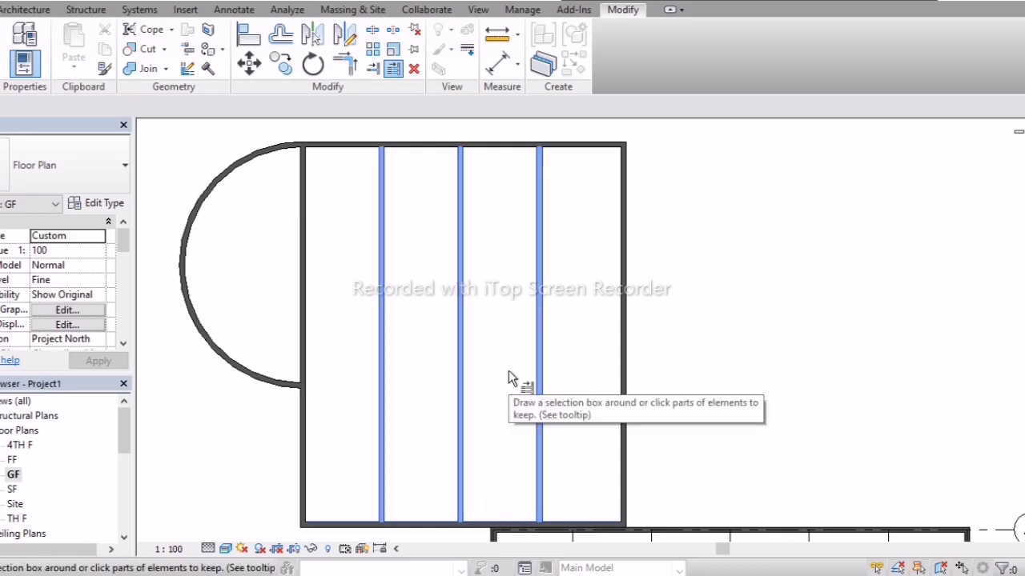
key(Escape)
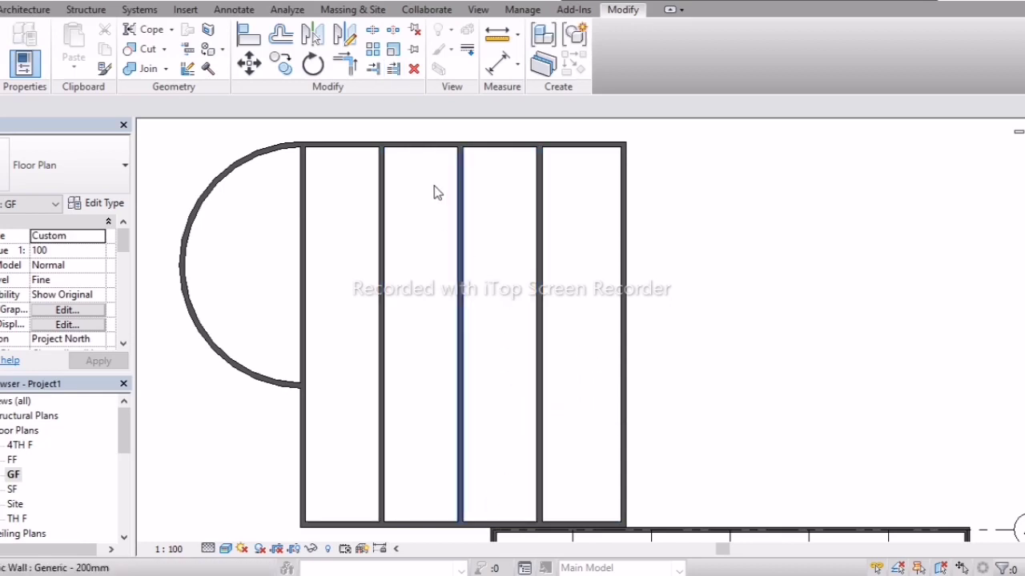
Delete the three inner partition walls from one of the wall copies with an open top and a semicircular end.
scroll(500, 316, down, 5)
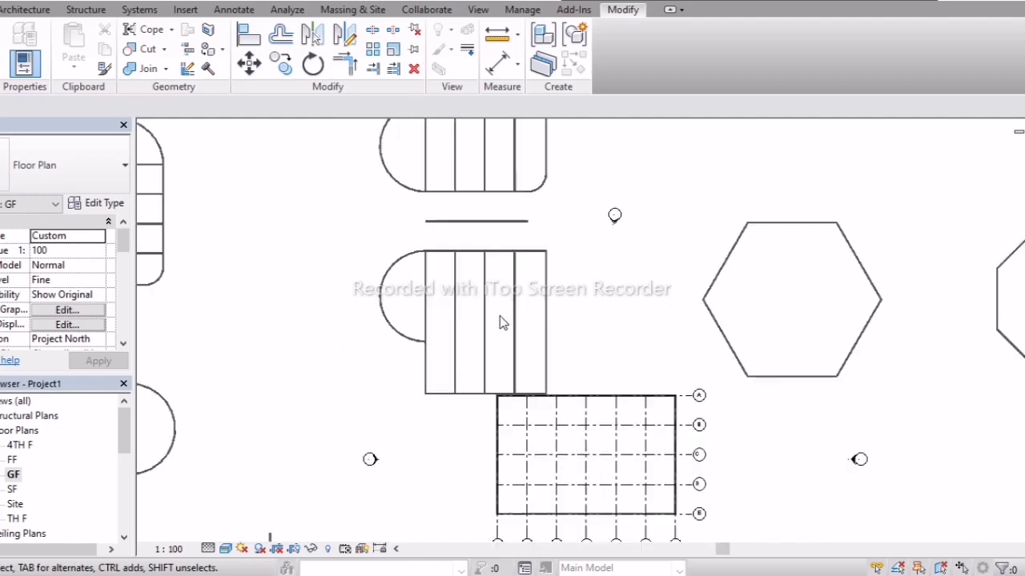
scroll(429, 475, up, 8)
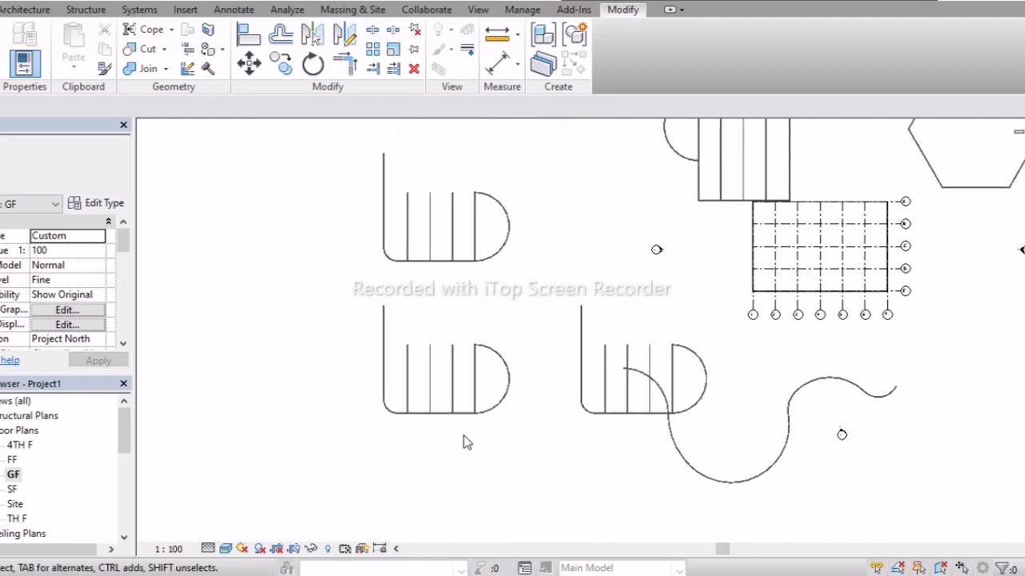
scroll(476, 389, up, 2)
drag(629, 361, 379, 270)
key(Delete)
Delete the straight wall closing the semicircle and the long vertical wall above the rounded corner.
middle_drag(546, 360, 501, 435)
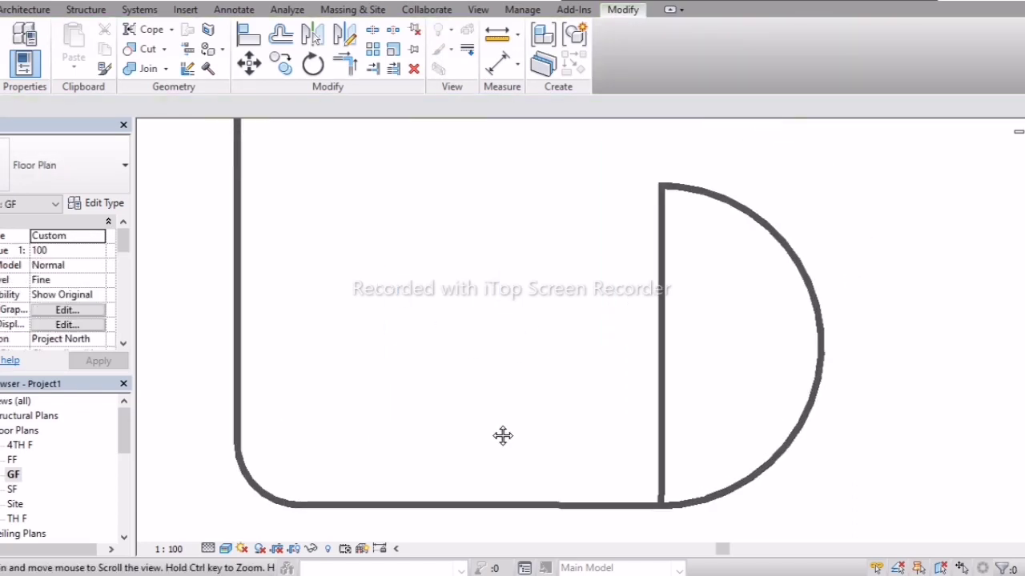
drag(850, 382, 725, 326)
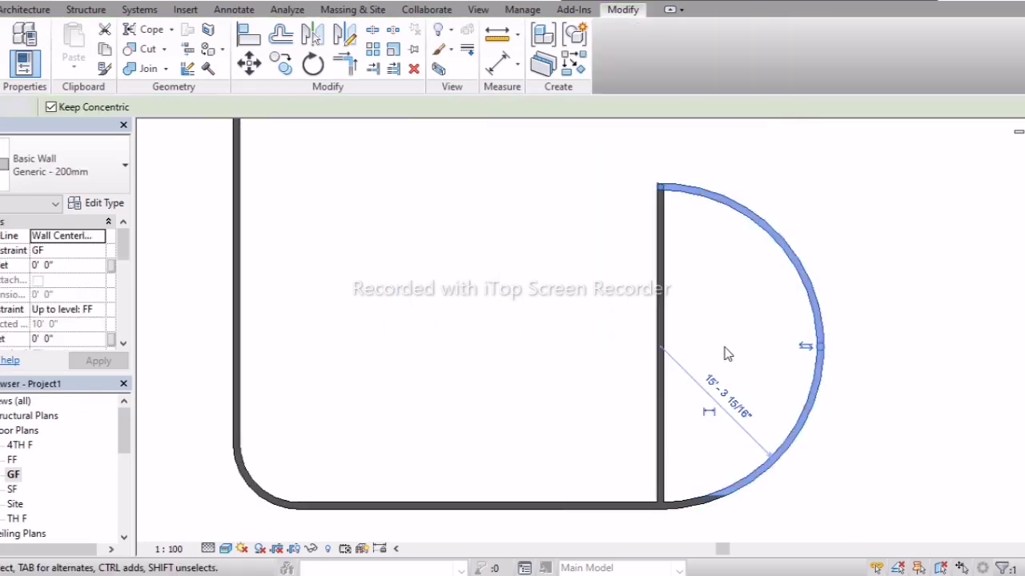
key(Escape)
click(662, 347)
key(Delete)
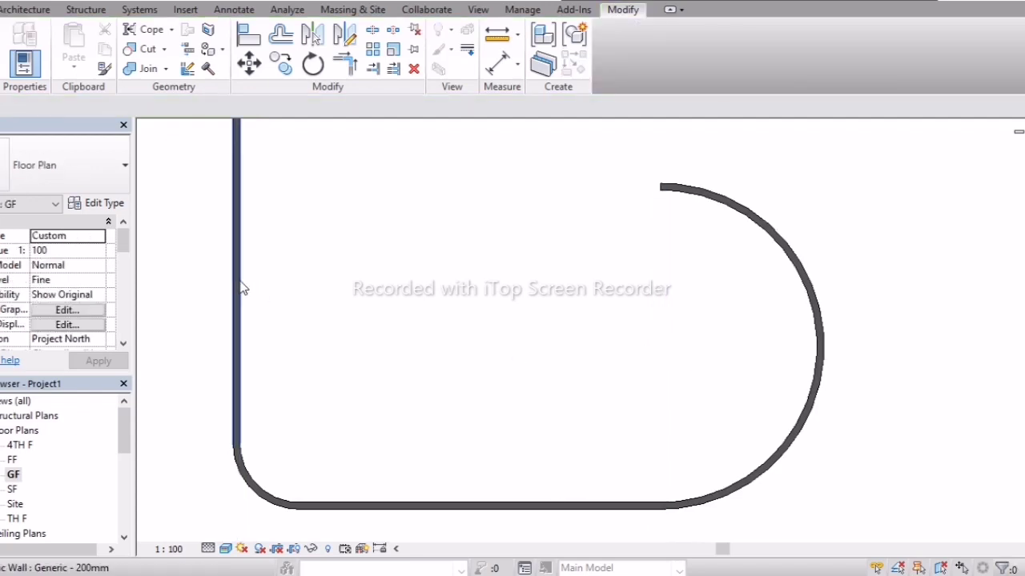
click(238, 288)
key(Delete)
middle_drag(489, 292, 468, 404)
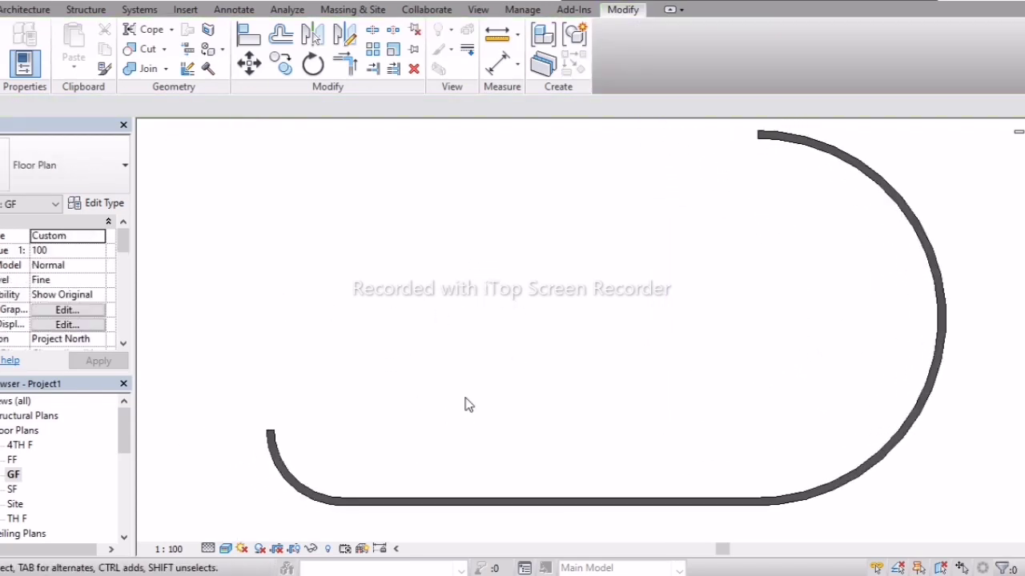
Split the straight bottom wall near its midpoint with Split Element and check the two segments at the joint.
click(450, 501)
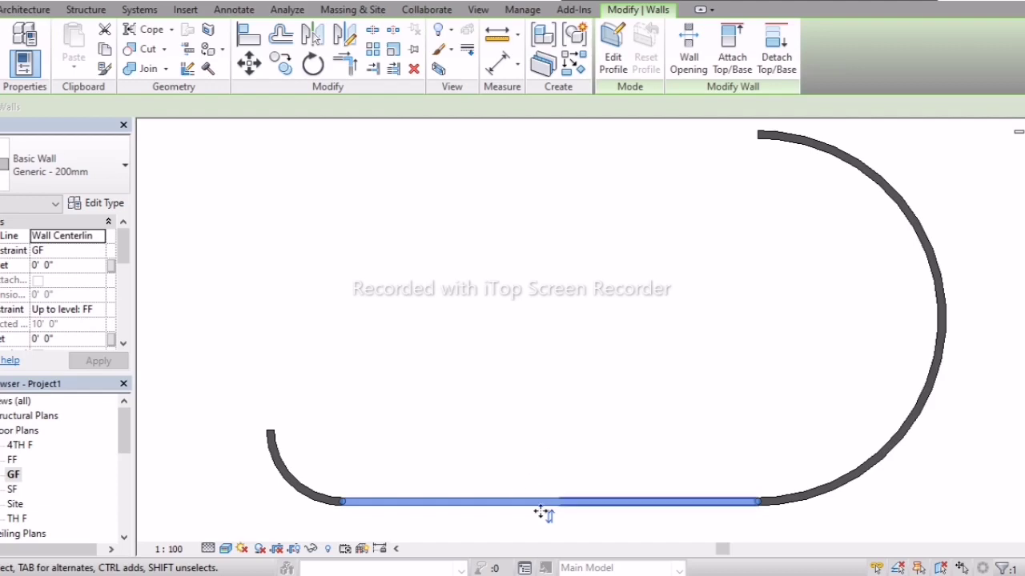
click(373, 36)
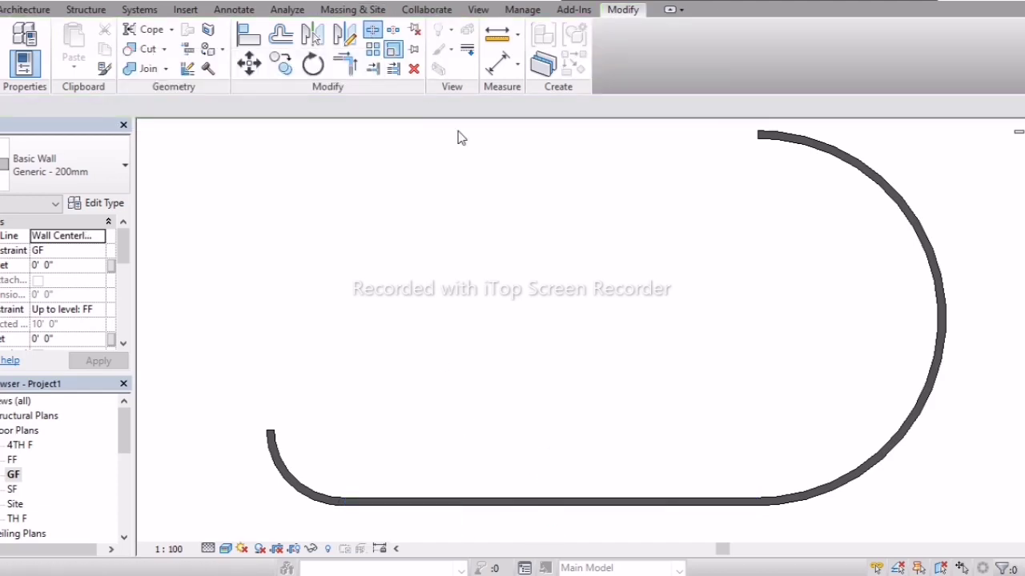
click(540, 499)
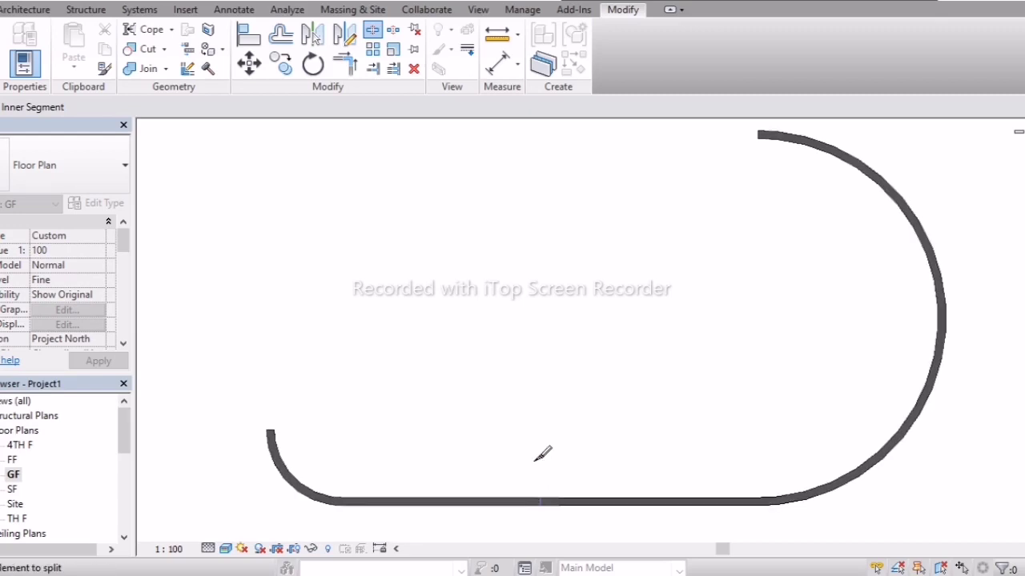
key(Escape)
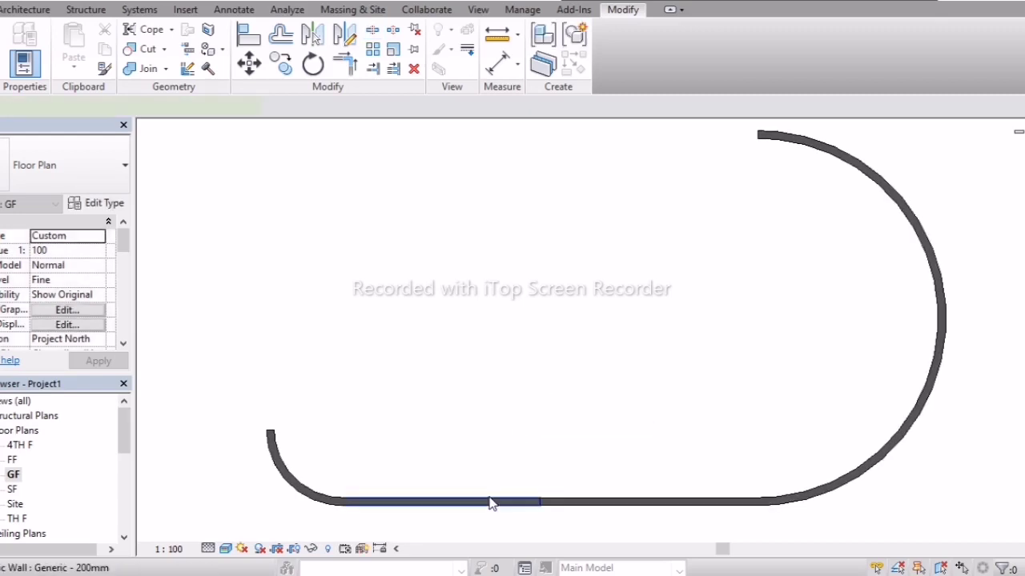
click(489, 500)
click(613, 503)
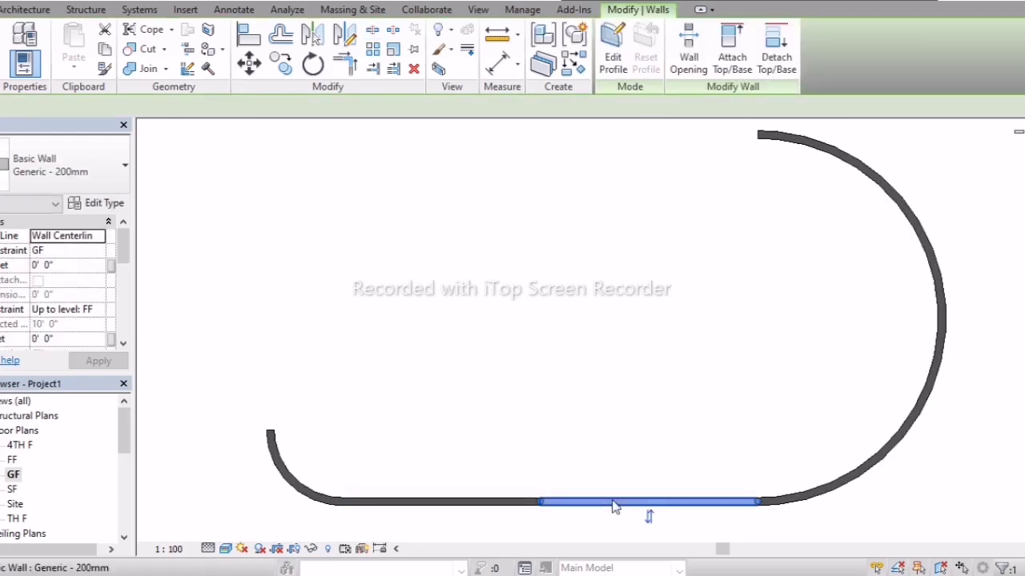
click(544, 528)
scroll(543, 517, up, 4)
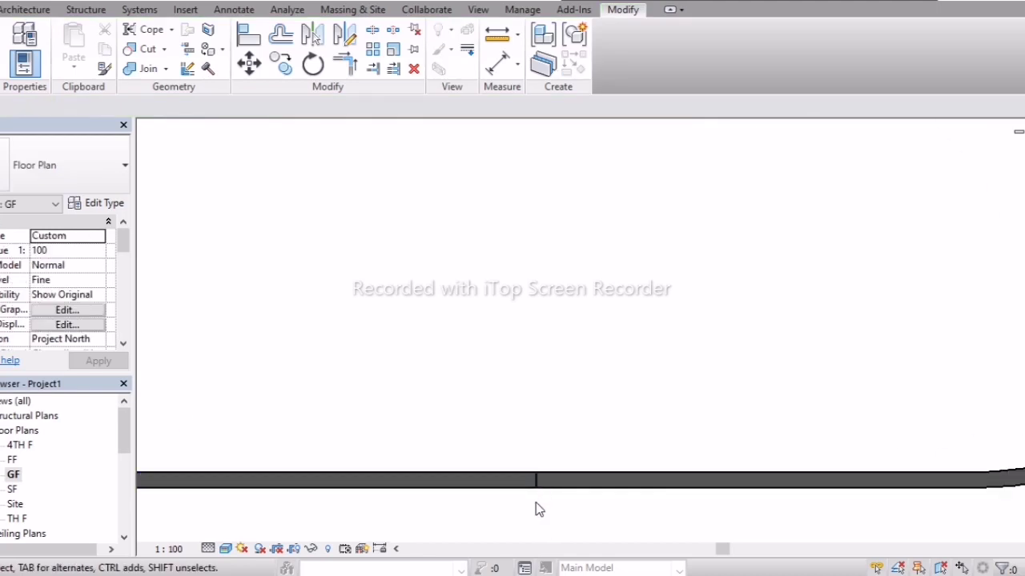
scroll(537, 507, down, 2)
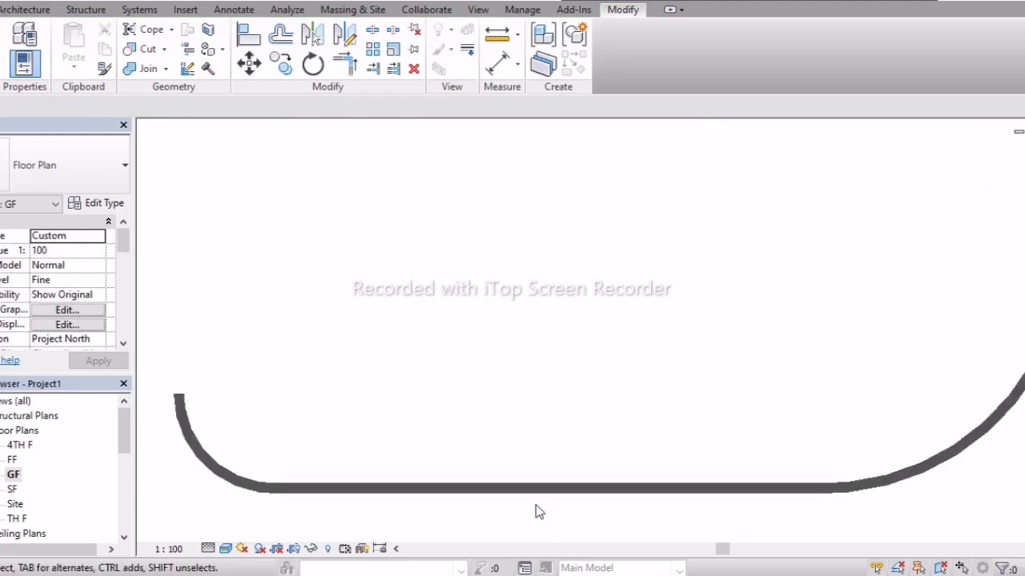
Split the straight wall segment next to the semicircle with a 0' 1" gap and inspect the gap.
click(393, 32)
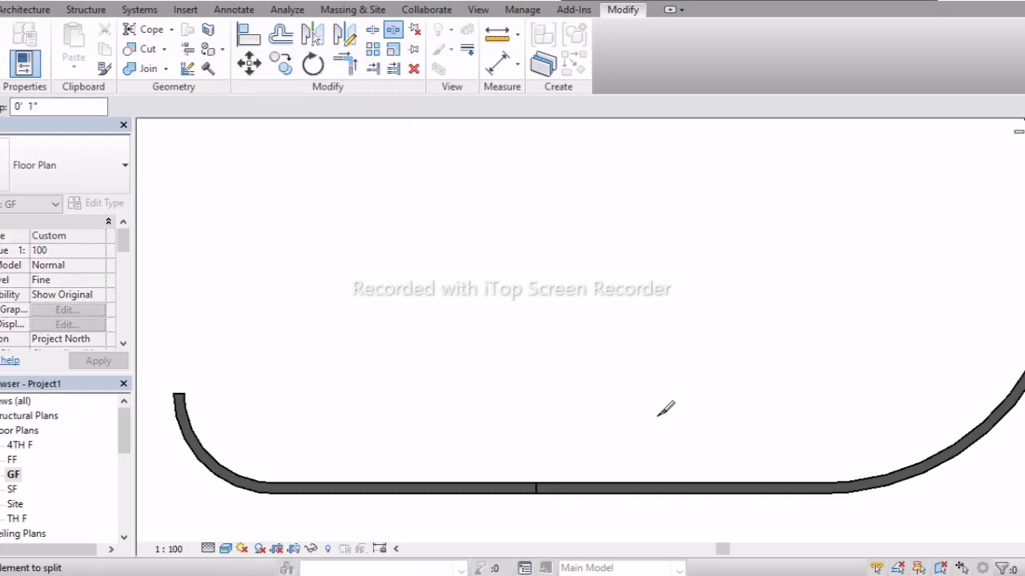
click(671, 486)
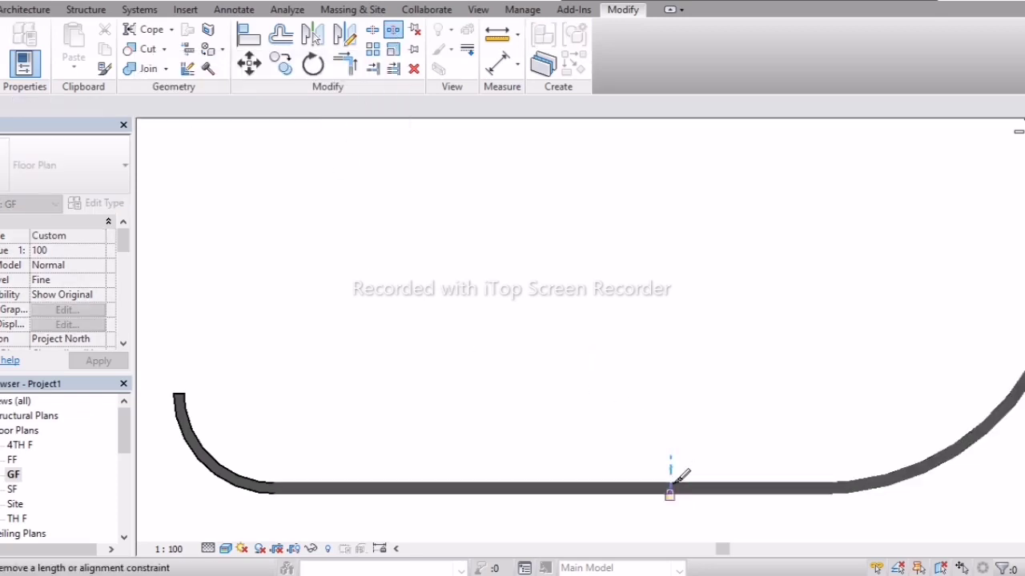
key(Escape)
scroll(675, 521, up, 5)
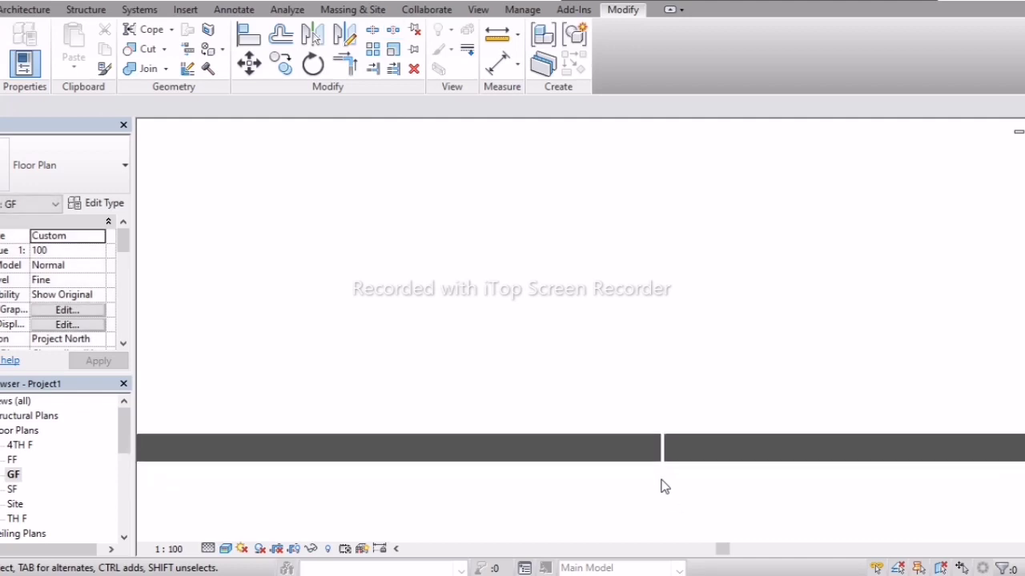
scroll(649, 432, down, 4)
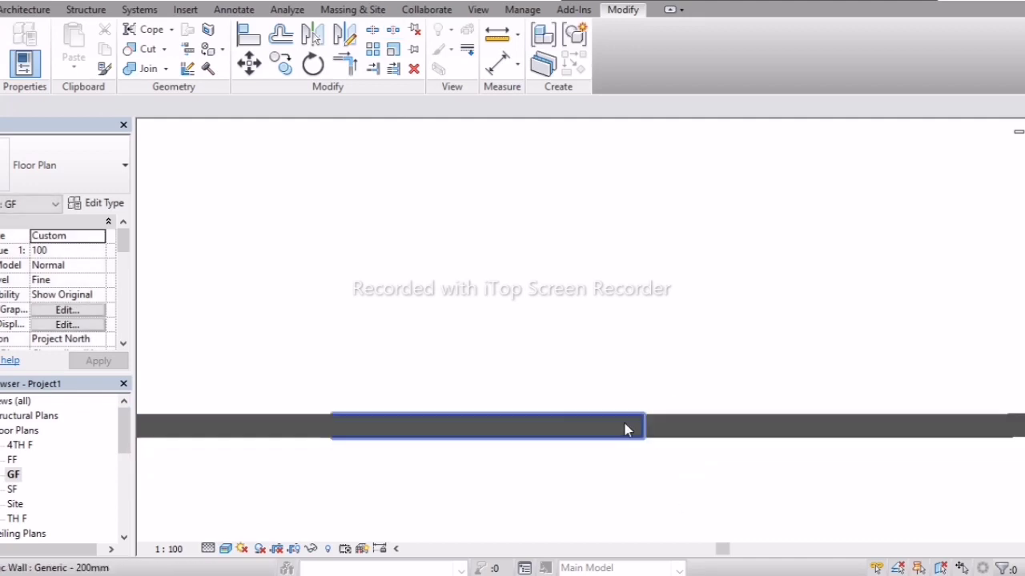
click(701, 438)
click(600, 483)
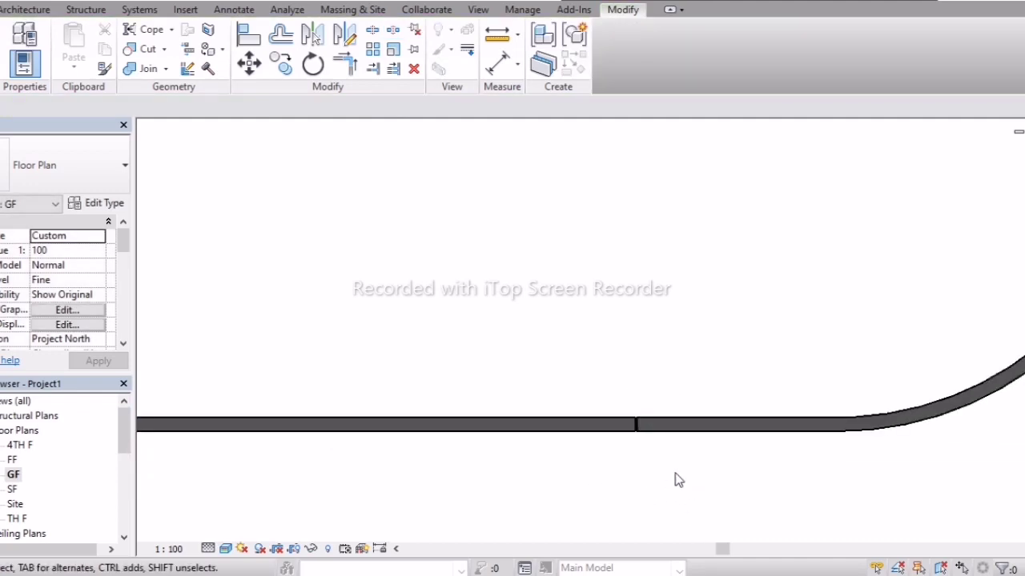
scroll(641, 479, down, 3)
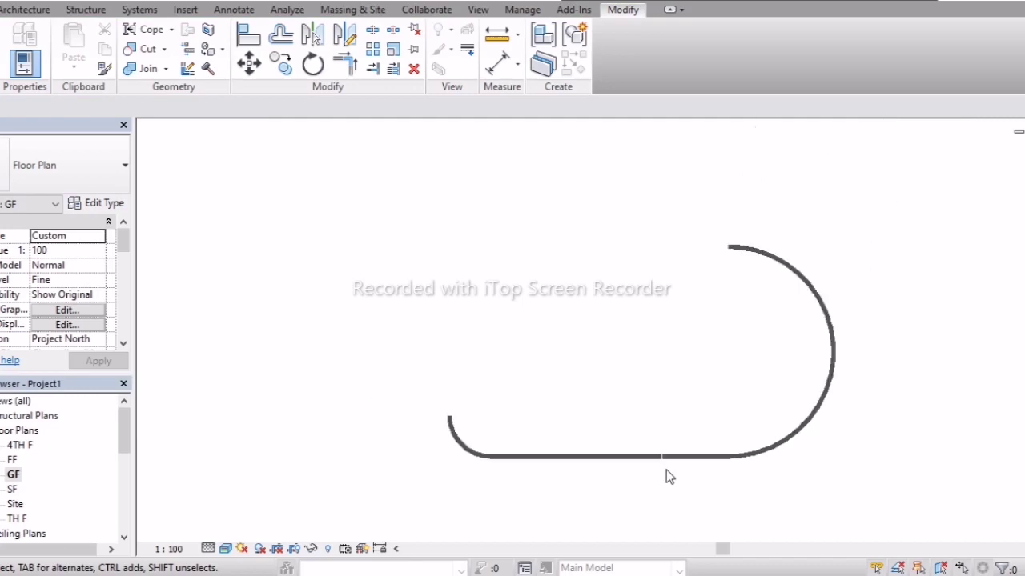
Inspect the split joint and the gap in the curved-end wall copy in the 3D view.
click(478, 10)
click(419, 44)
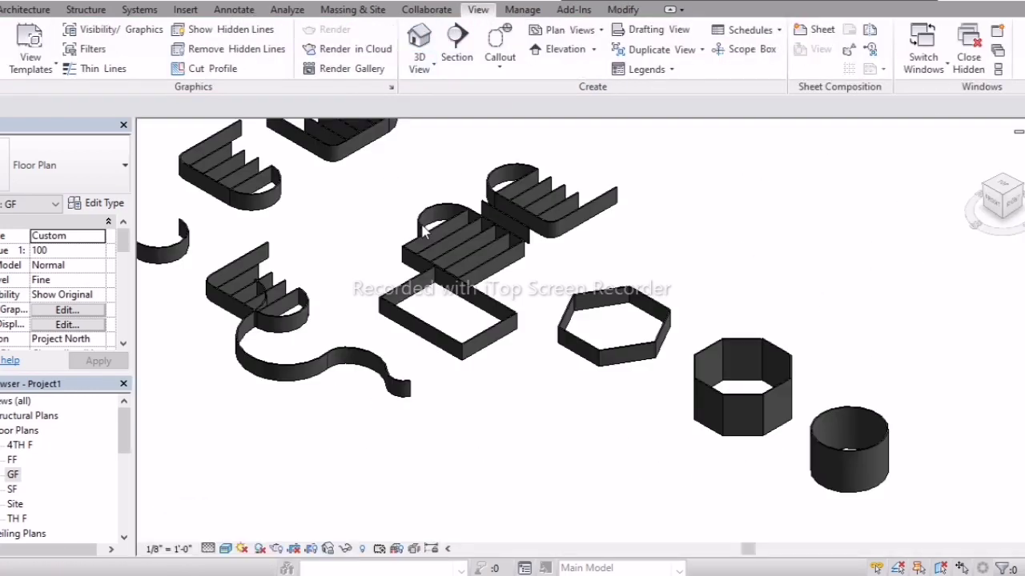
scroll(420, 228, down, 1)
scroll(247, 281, up, 8)
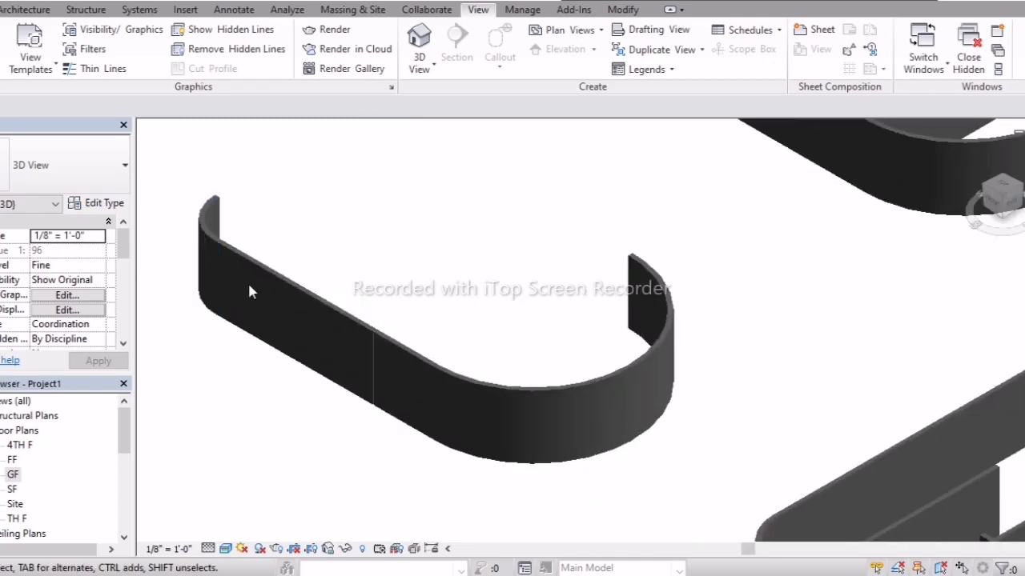
middle_drag(387, 355, 533, 379)
scroll(446, 324, up, 2)
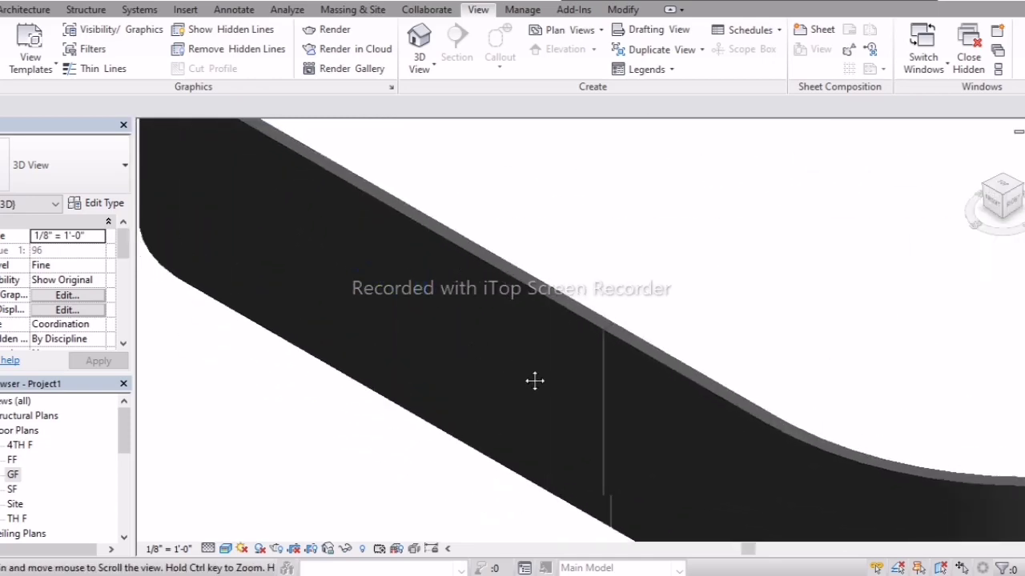
click(348, 184)
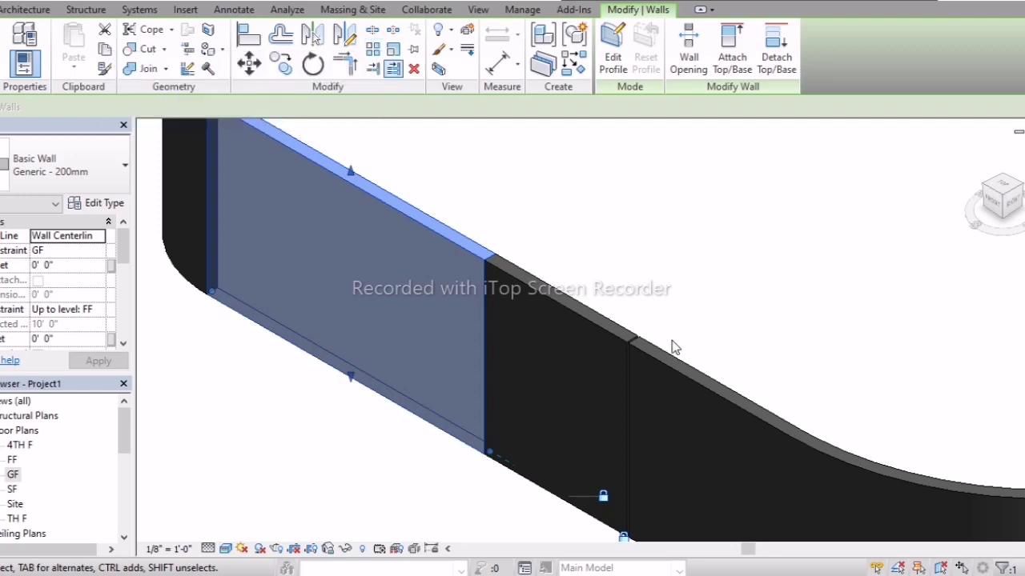
scroll(628, 349, up, 5)
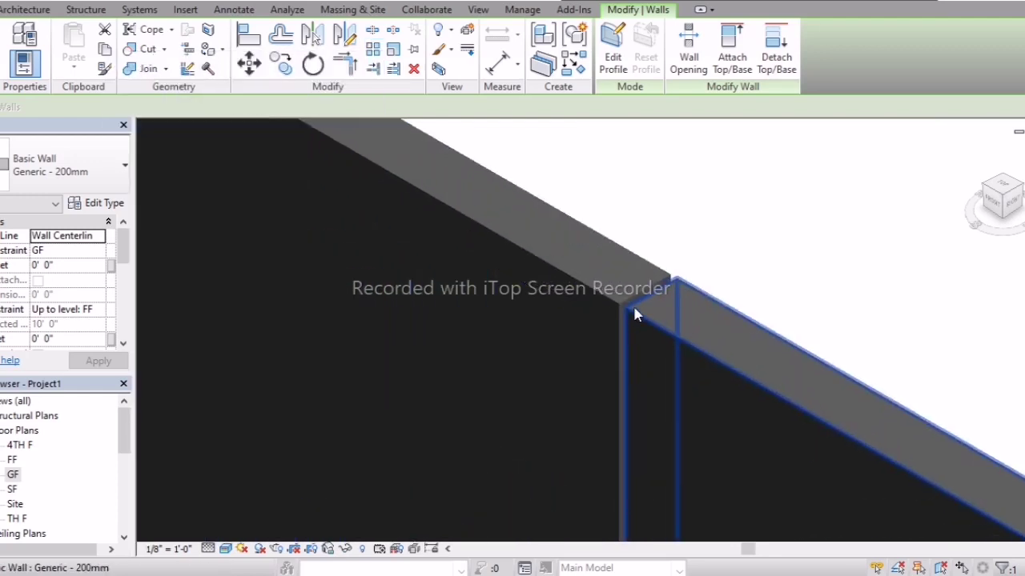
scroll(633, 314, up, 1)
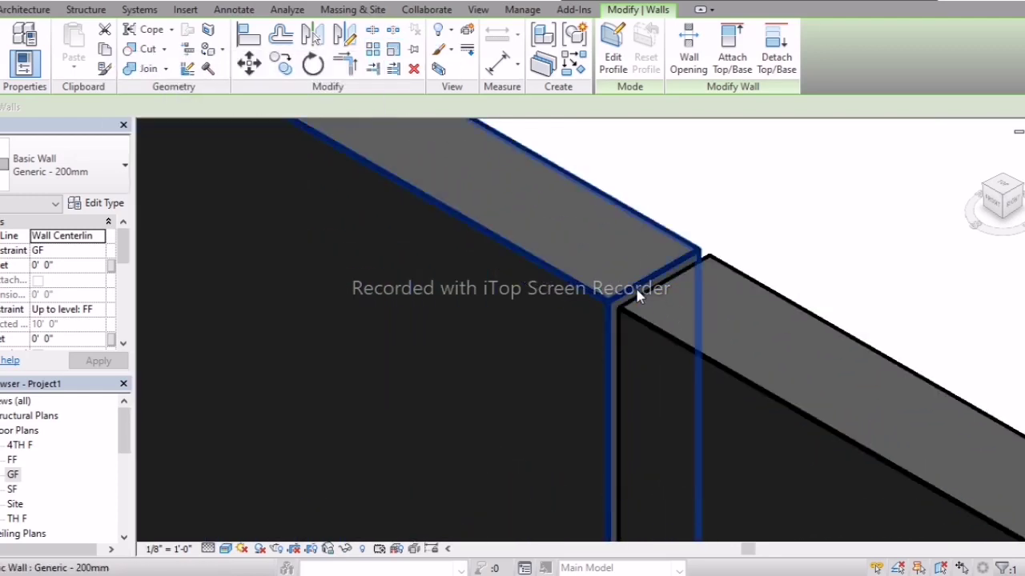
scroll(636, 297, down, 5)
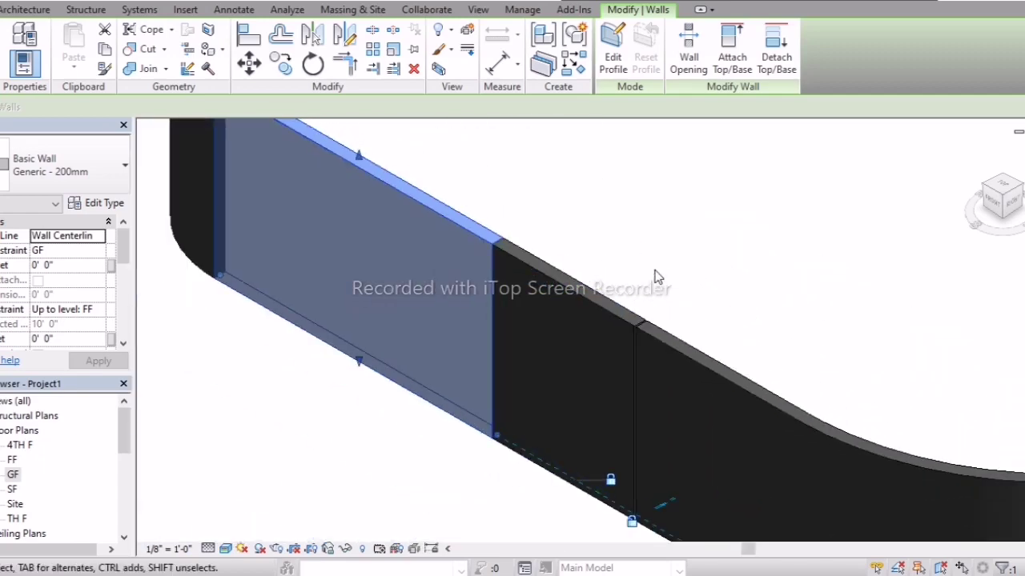
click(655, 281)
middle_drag(613, 236, 695, 325)
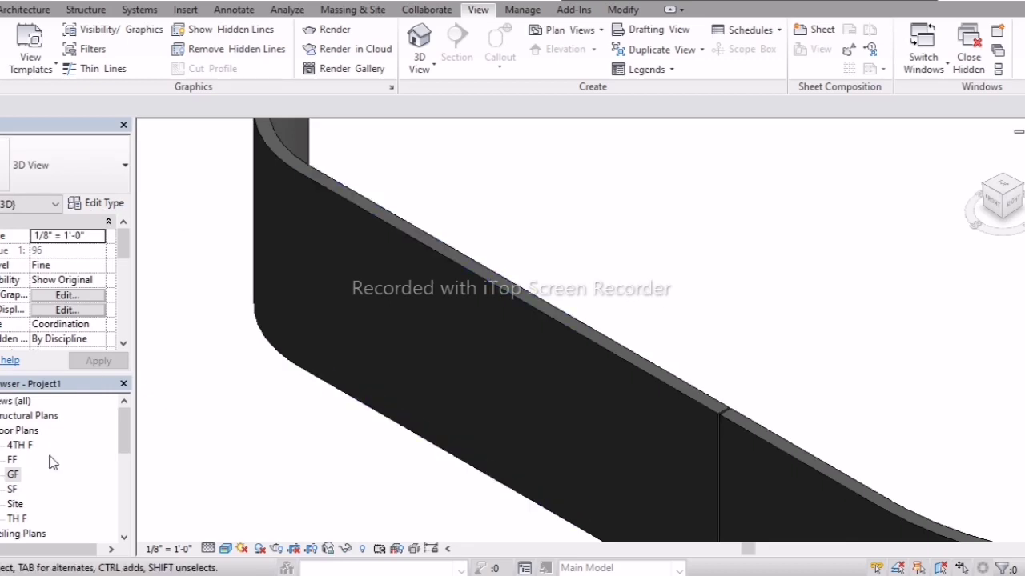
Return to the GF floor plan and select the straight wall segment next to the small rounded corner.
double_click(12, 475)
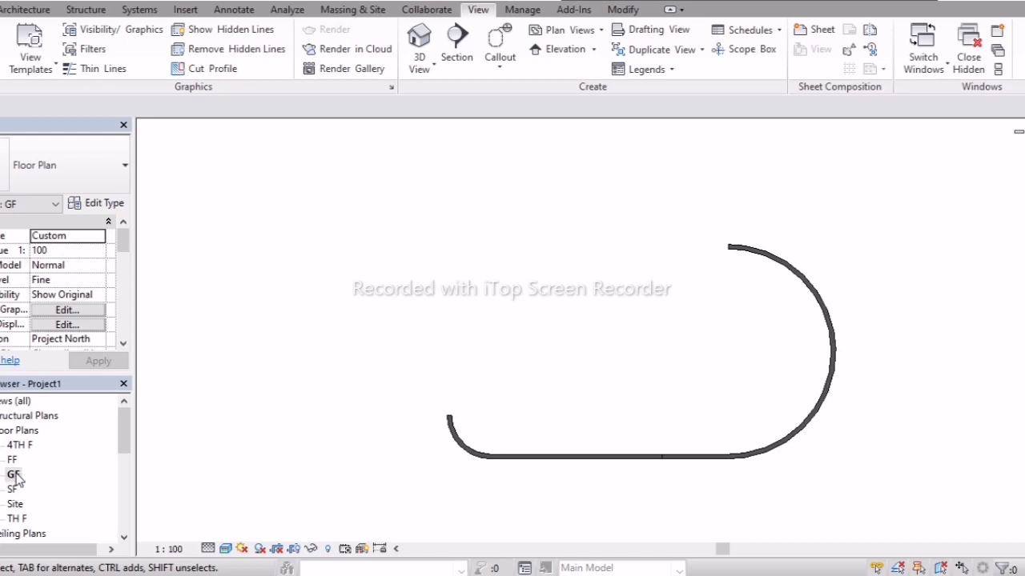
middle_drag(696, 392, 586, 359)
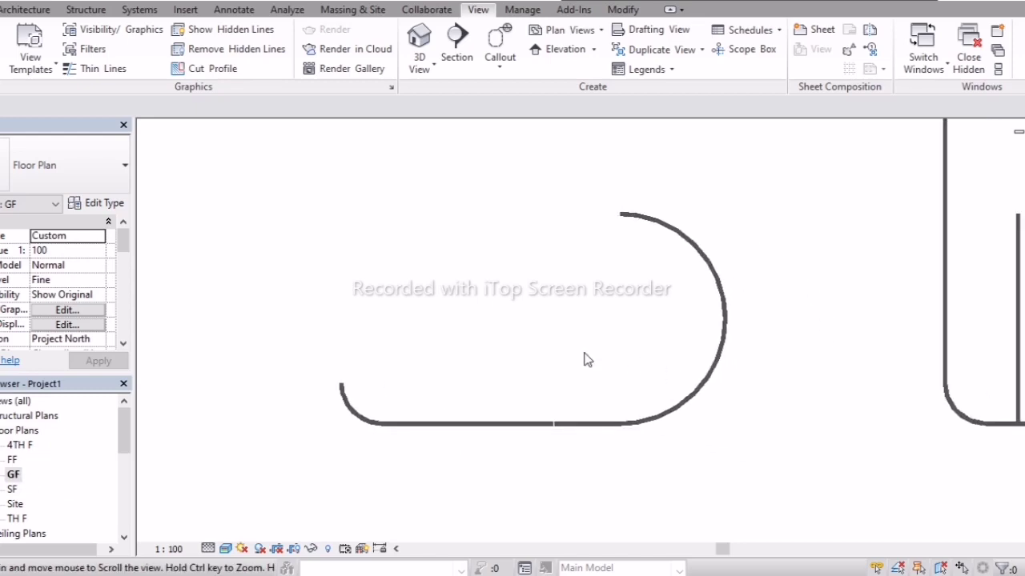
scroll(486, 396, up, 3)
middle_drag(469, 344, 509, 392)
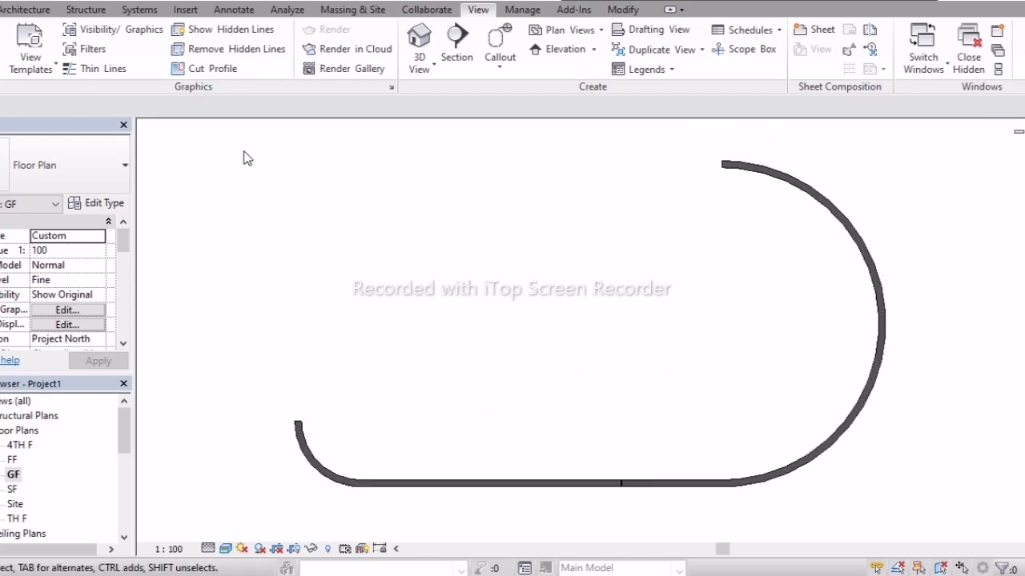
click(23, 11)
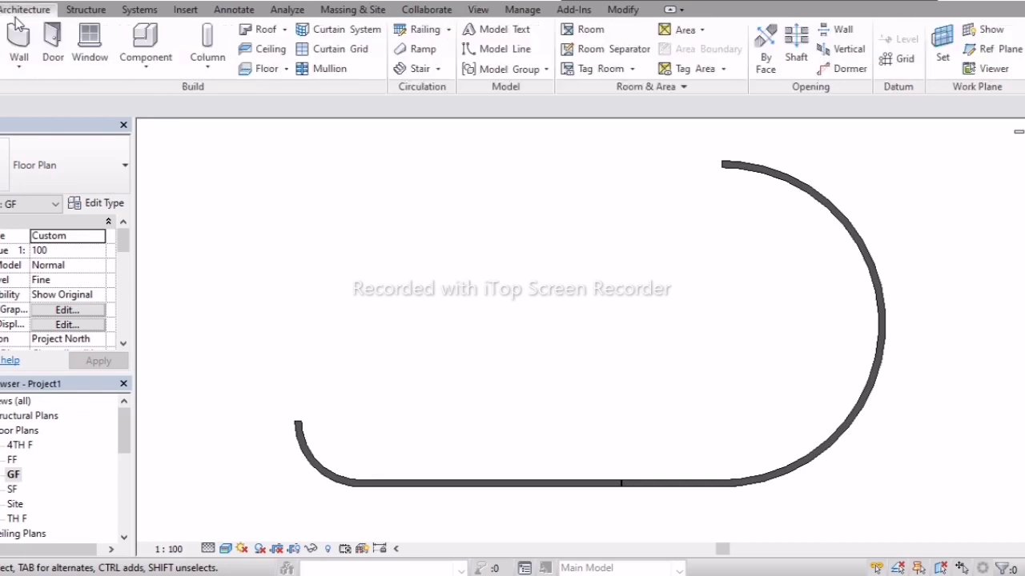
click(435, 482)
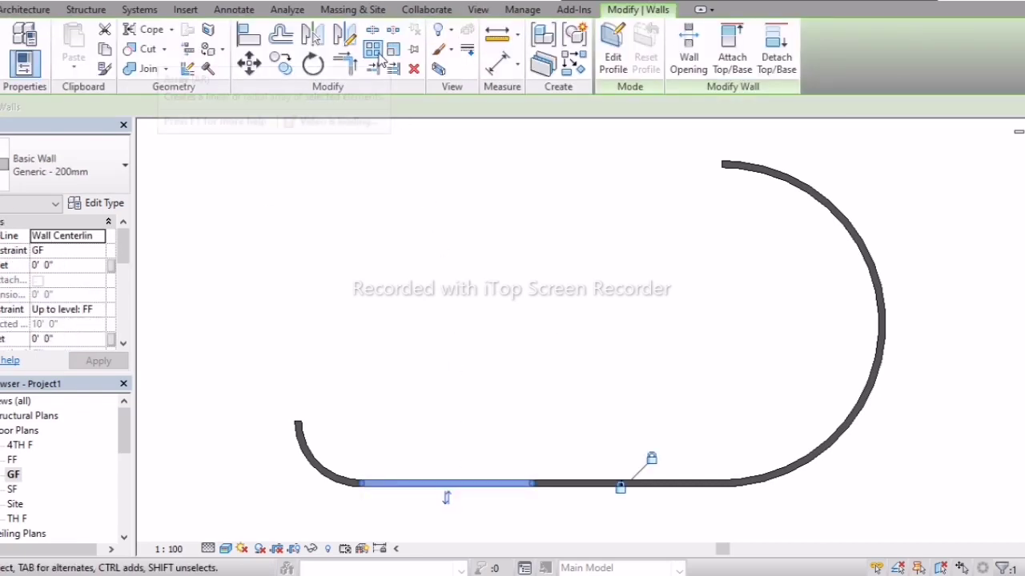
Set the radius of the circular wall beside the octagon to 10'.
scroll(553, 272, down, 10)
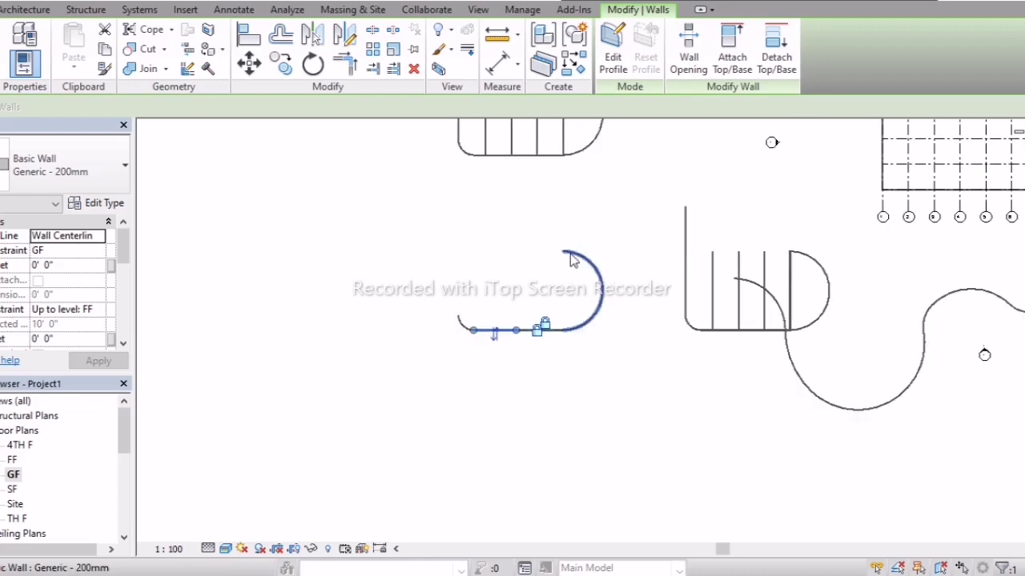
scroll(570, 268, down, 2)
middle_drag(570, 268, 388, 359)
scroll(718, 298, up, 4)
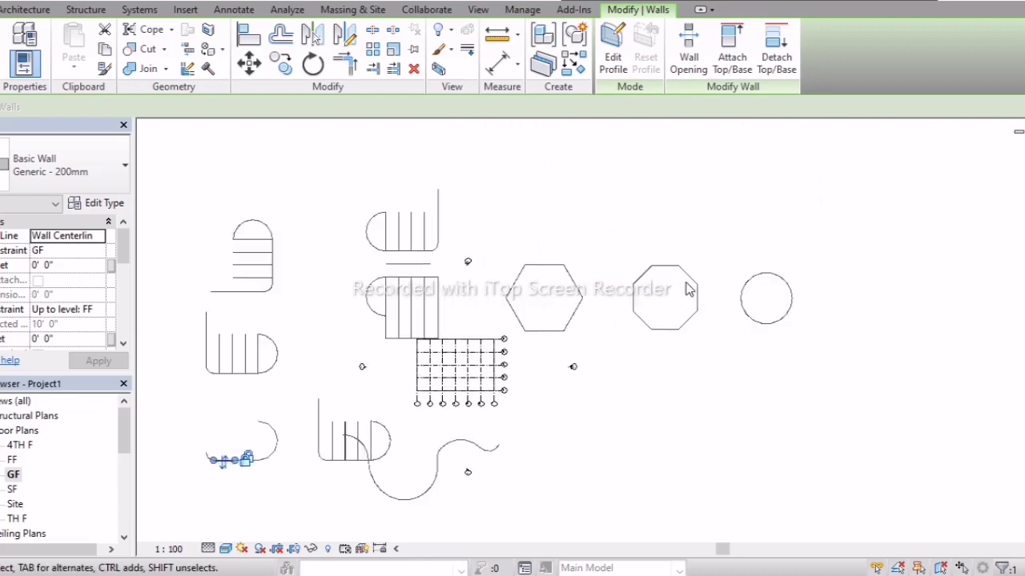
scroll(741, 299, up, 2)
middle_drag(742, 300, 462, 315)
scroll(686, 255, up, 4)
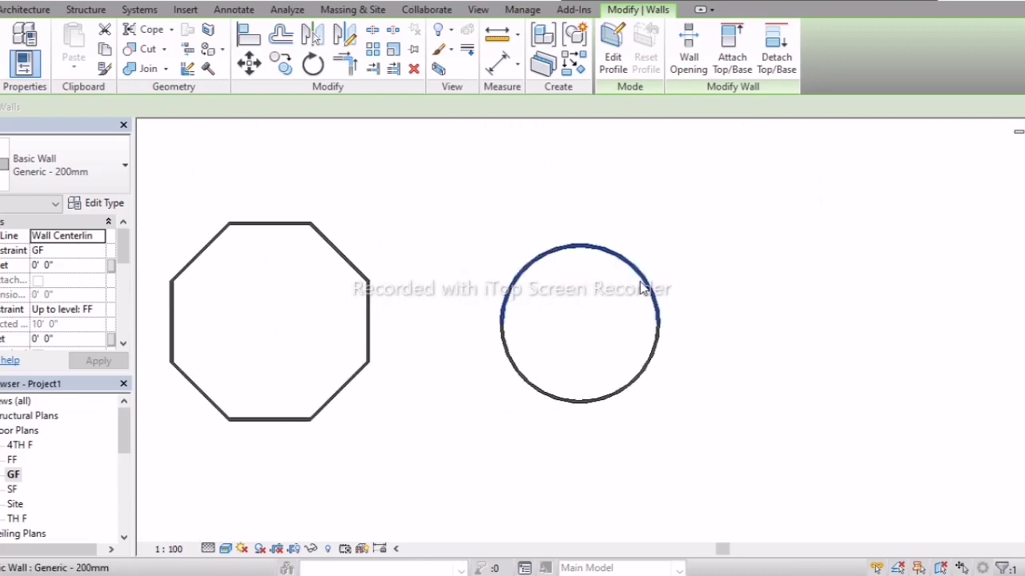
middle_drag(633, 318, 556, 360)
click(567, 403)
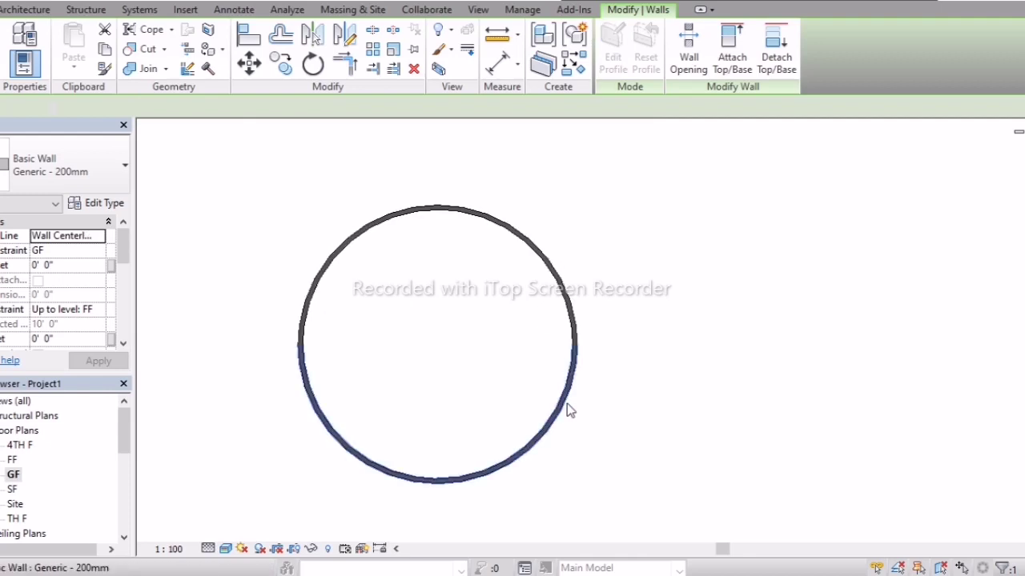
click(665, 391)
scroll(658, 397, down, 2)
middle_drag(659, 405, 674, 464)
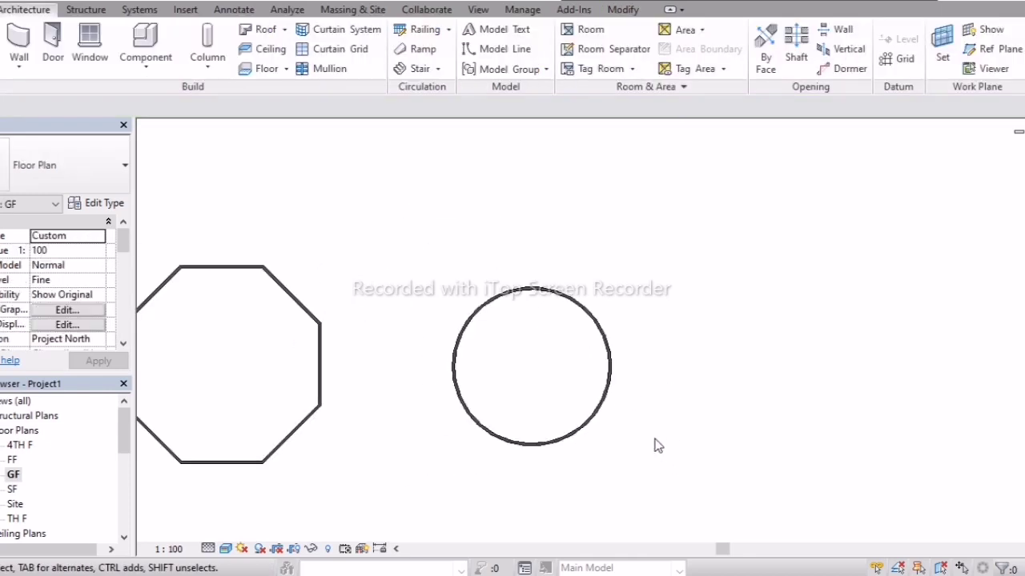
click(581, 433)
click(497, 386)
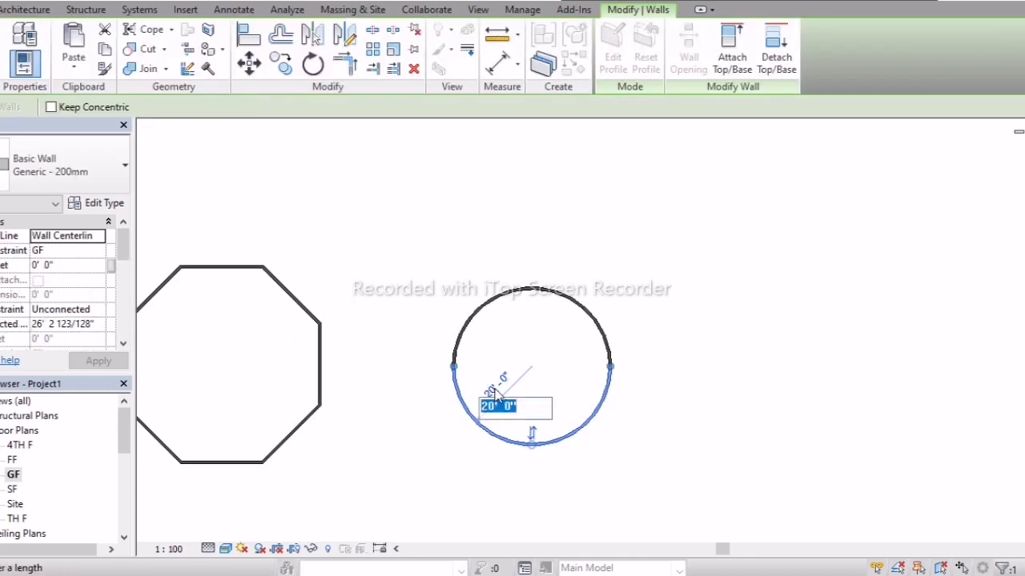
text(10')
key(Return)
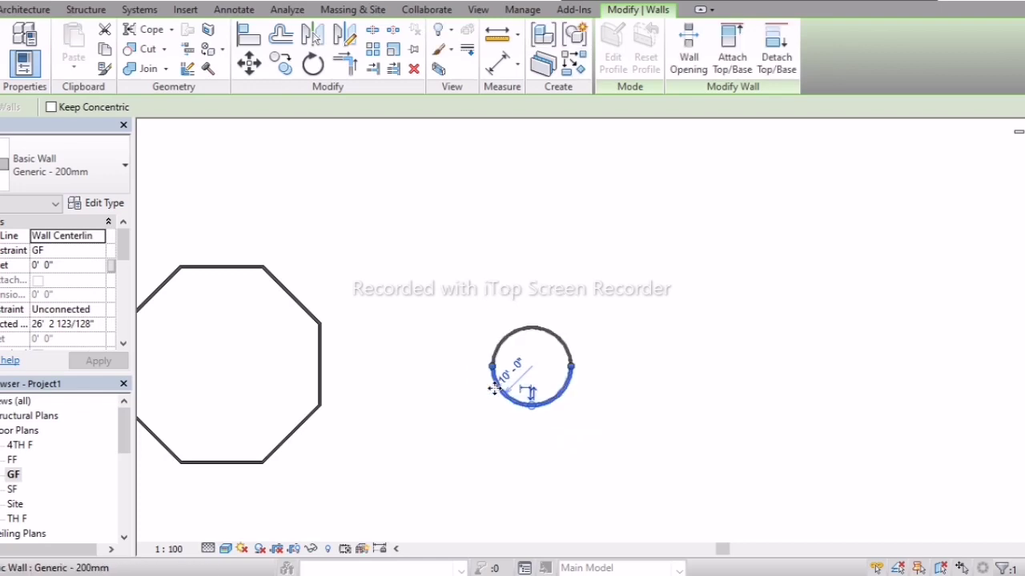
click(569, 323)
Array both halves of the circular wall linearly as 8 grouped members, spaced 40' apart horizontally from the circle's centre.
scroll(573, 332, up, 2)
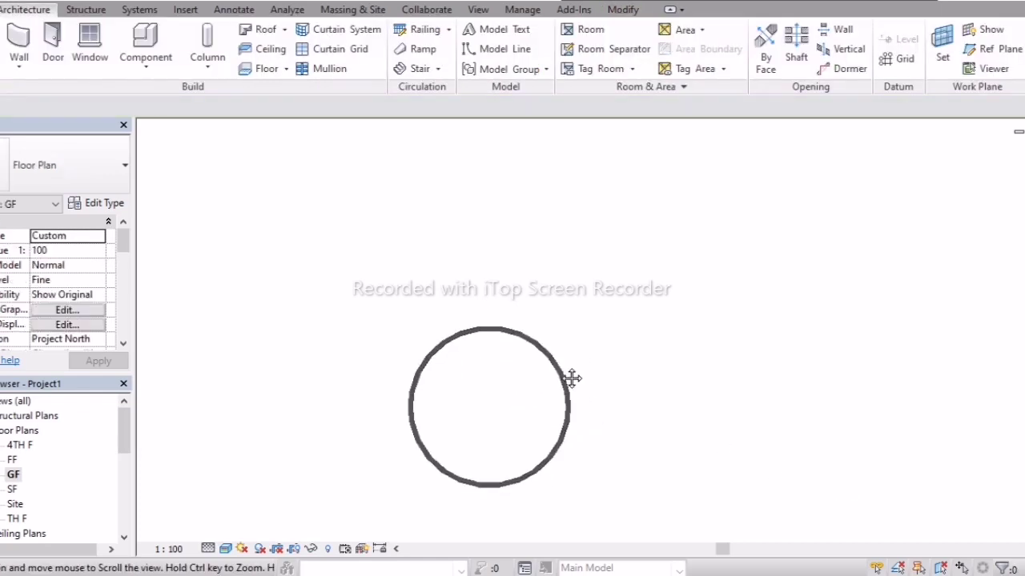
middle_drag(572, 377, 533, 336)
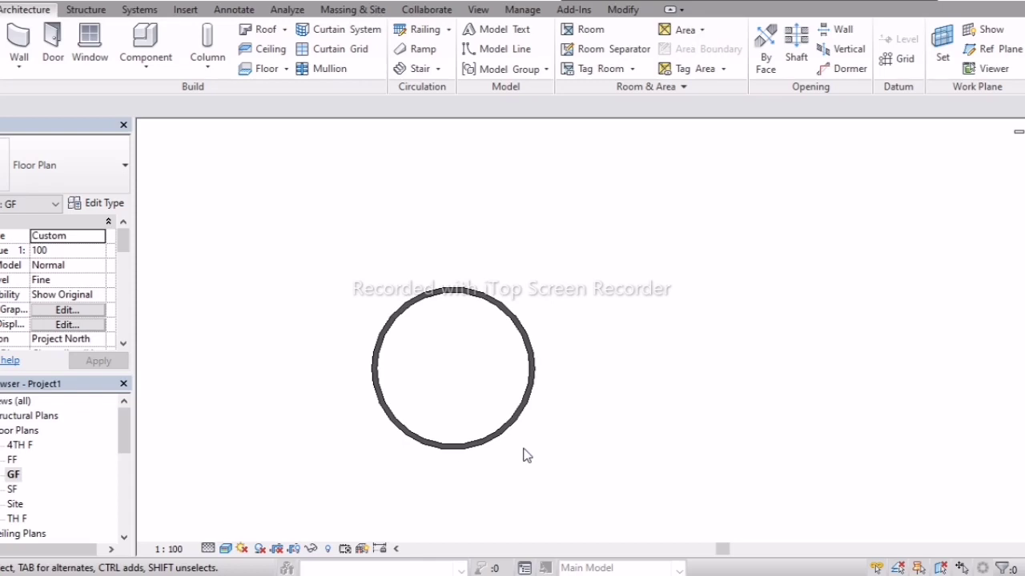
drag(577, 487, 423, 335)
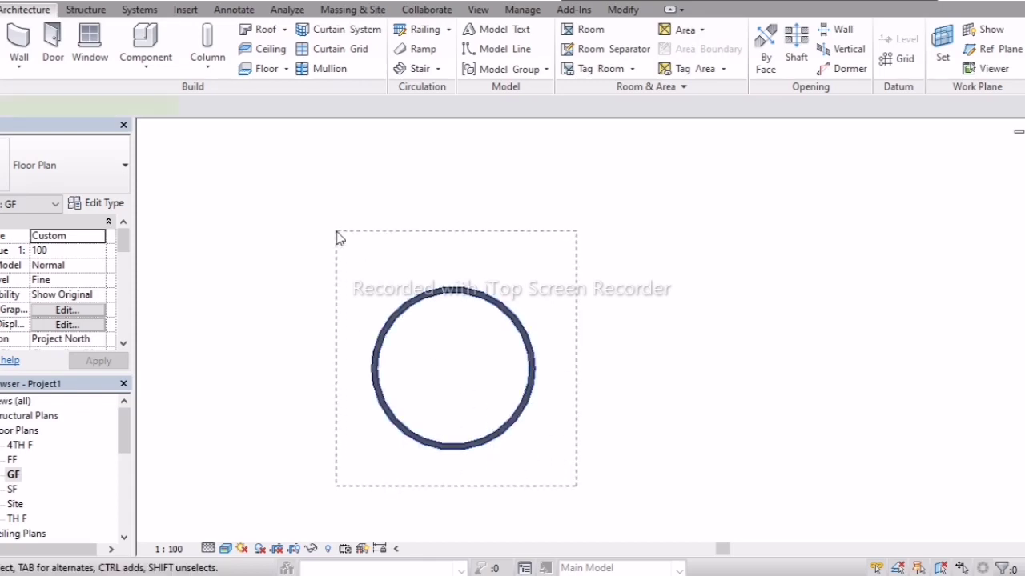
drag(338, 238, 339, 239)
scroll(348, 284, down, 2)
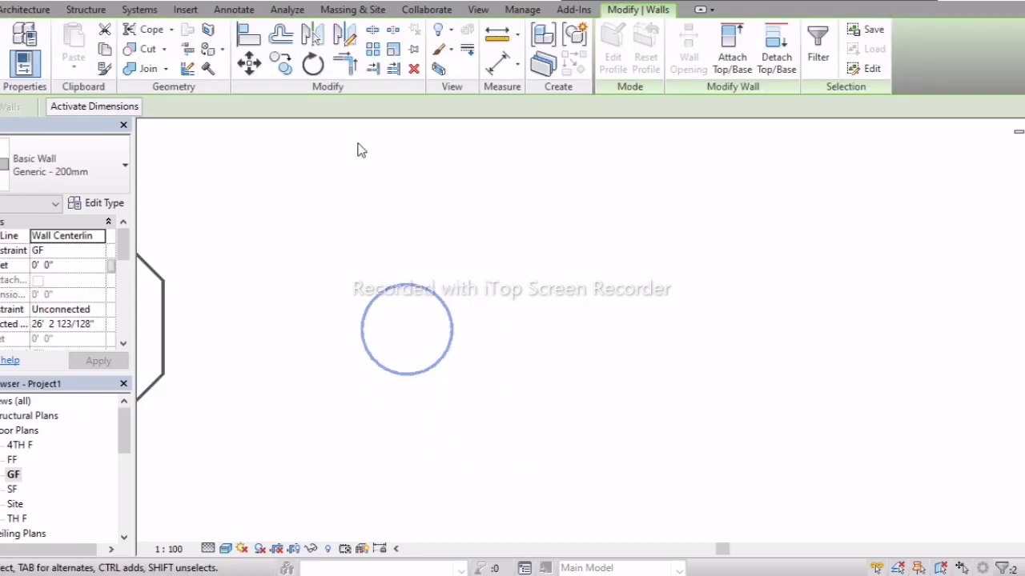
click(381, 54)
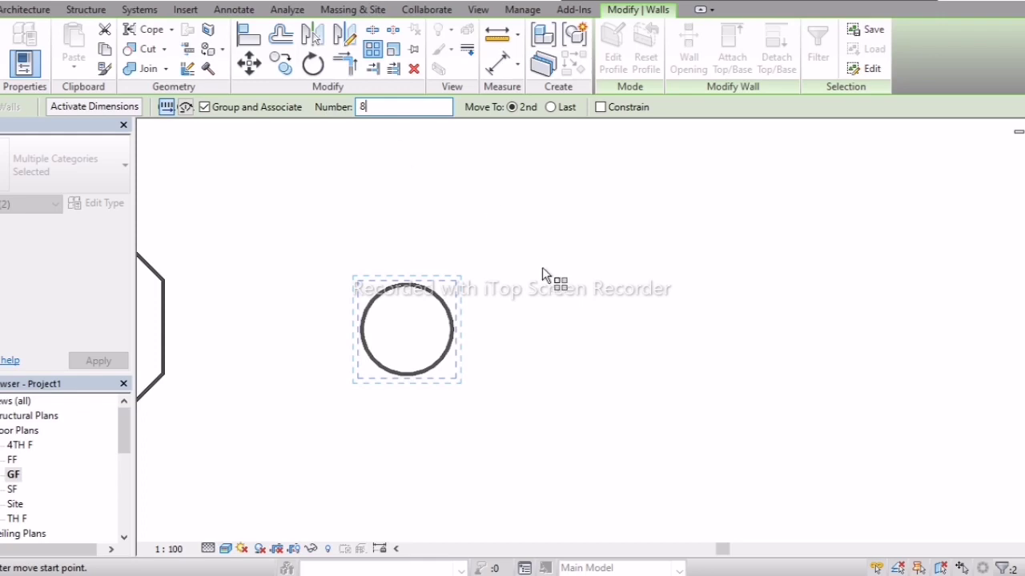
click(406, 331)
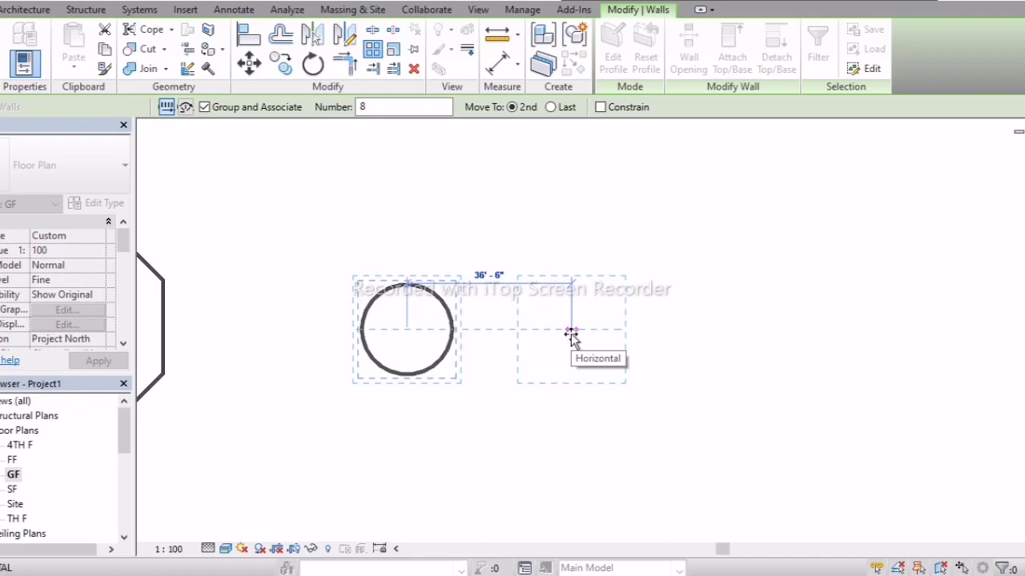
text(40)
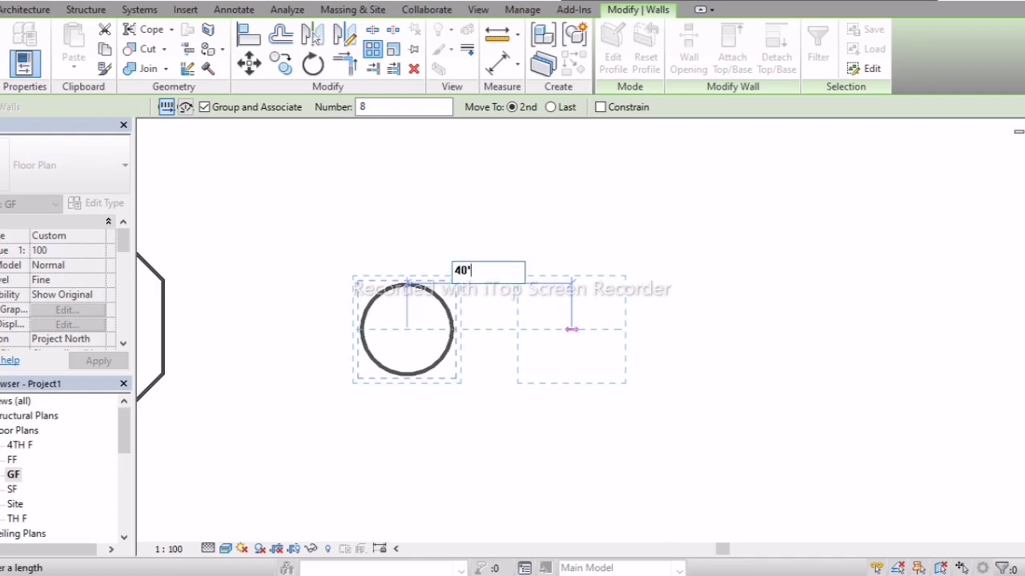
key(Return)
scroll(553, 356, down, 2)
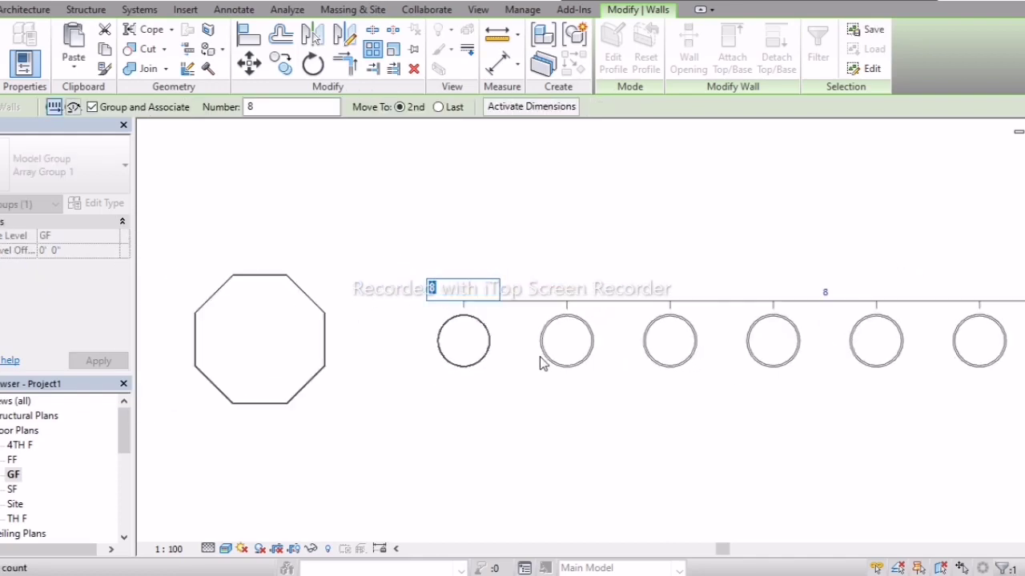
Change the circular wall array's member count to 10, and reduce it to 5.
middle_drag(770, 437, 628, 441)
scroll(606, 430, up, 1)
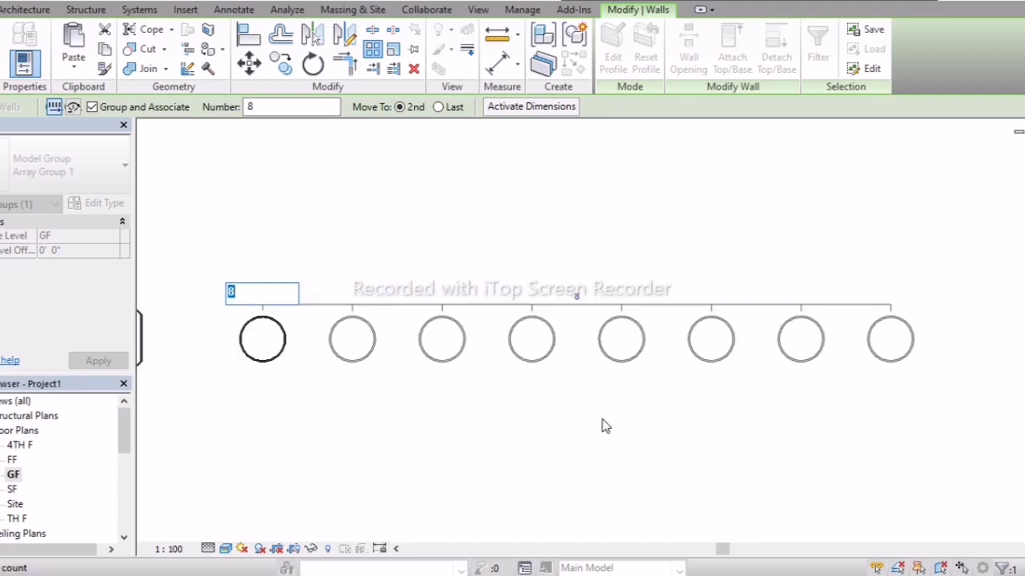
text(10)
key(Return)
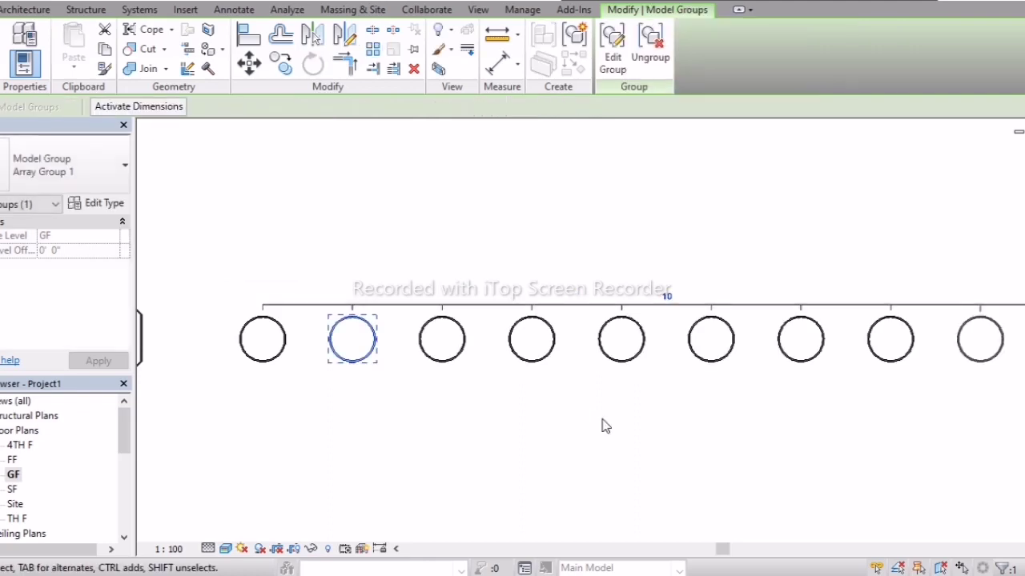
click(665, 296)
text(5)
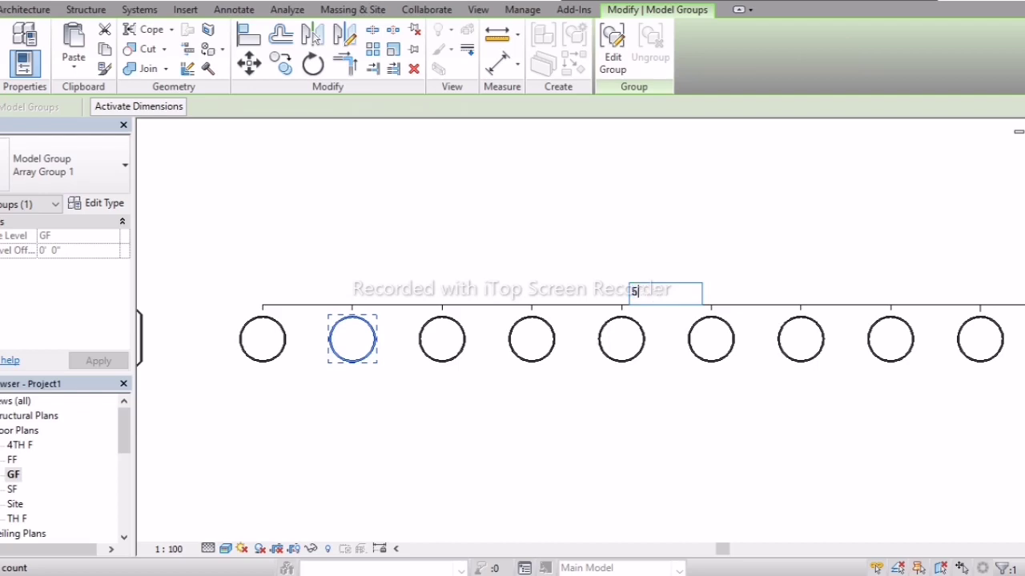
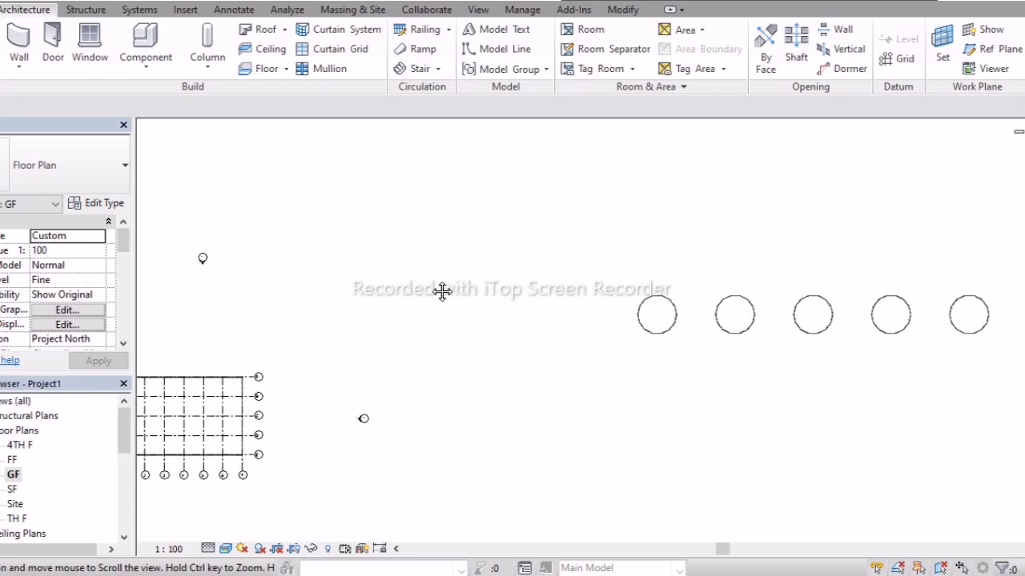
Delete the whole row of five arrayed circular walls from the plan.
drag(1011, 367, 578, 249)
key(Delete)
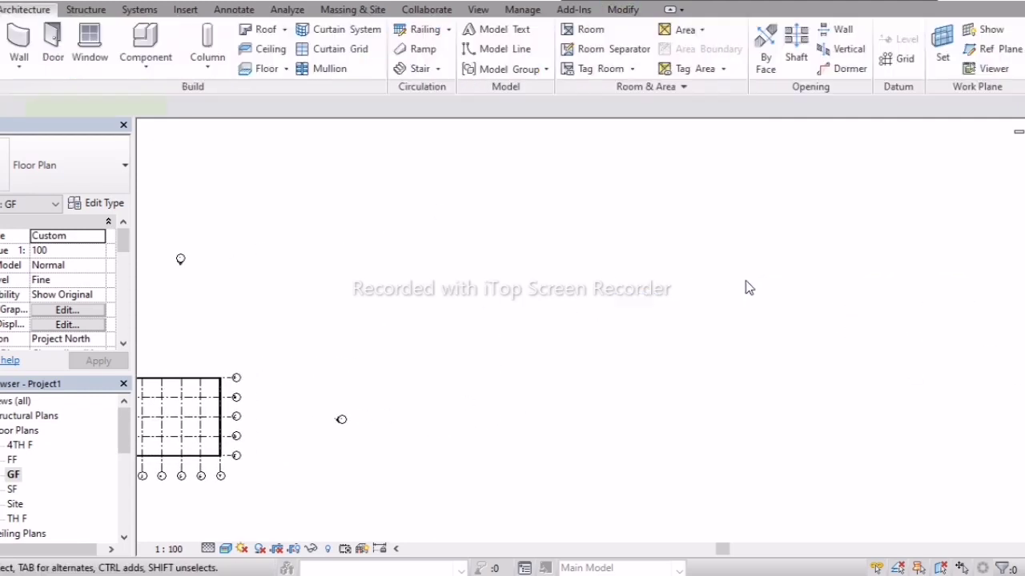
scroll(710, 294, down, 2)
scroll(456, 401, up, 3)
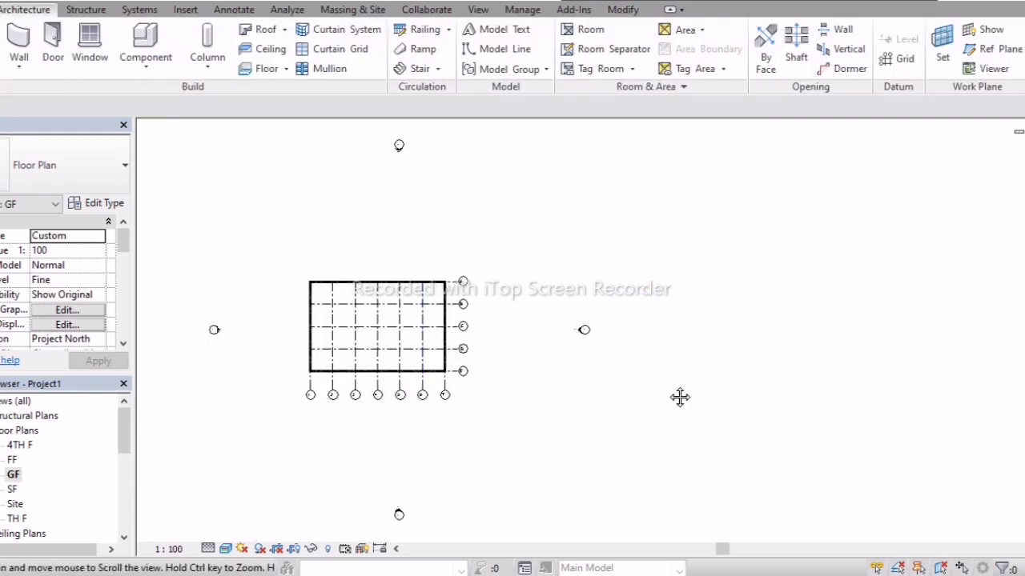
scroll(680, 395, up, 1)
middle_drag(550, 424, 816, 335)
middle_drag(439, 343, 613, 361)
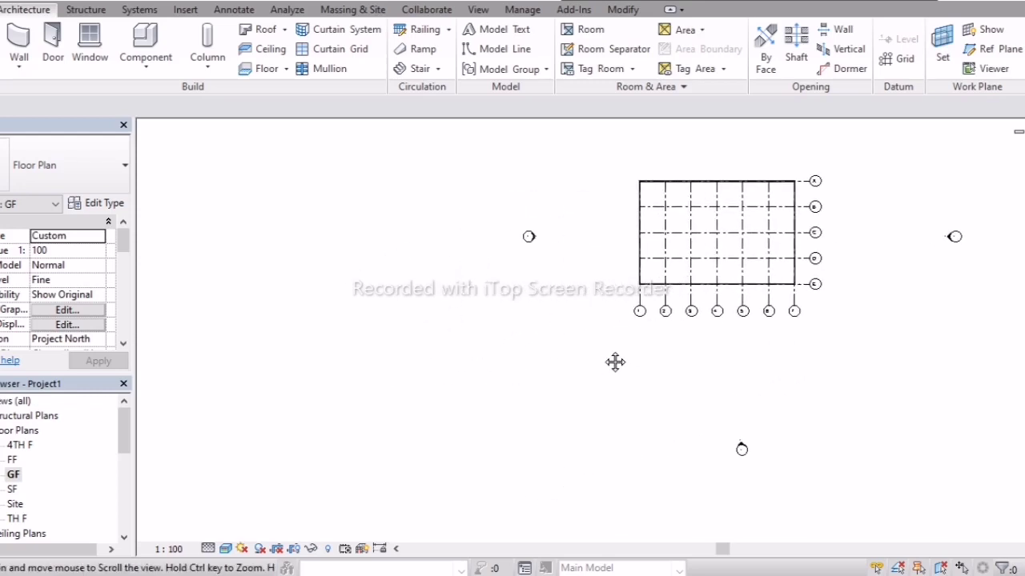
Save the project as Project1 on New Volume (D:).
scroll(482, 386, up, 1)
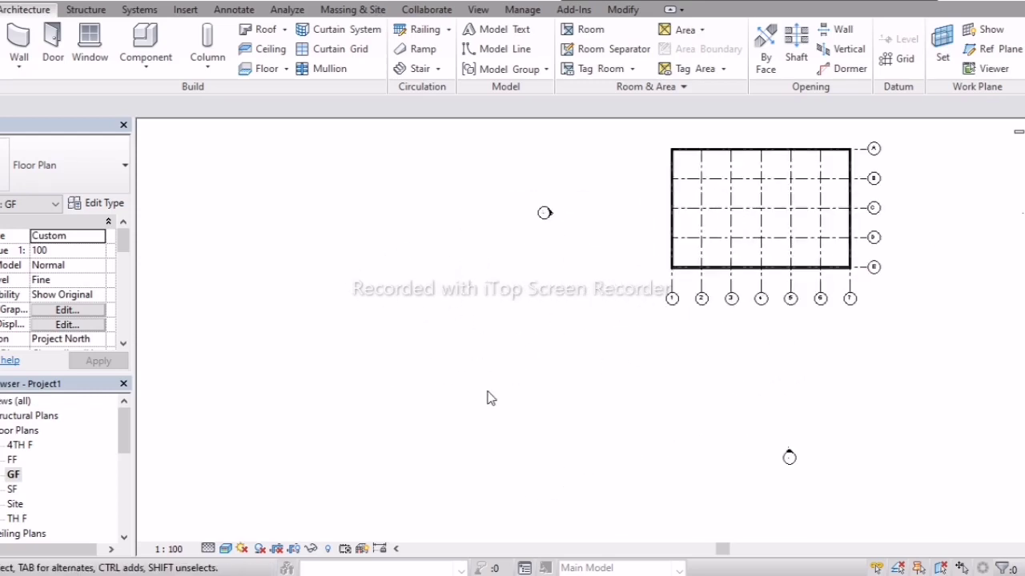
key(w)
key(a)
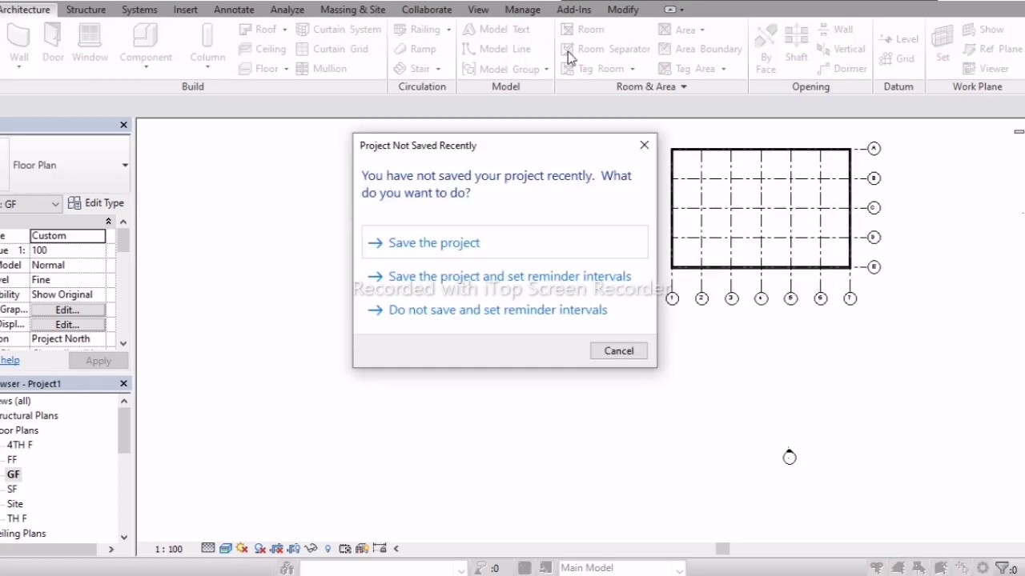
click(448, 244)
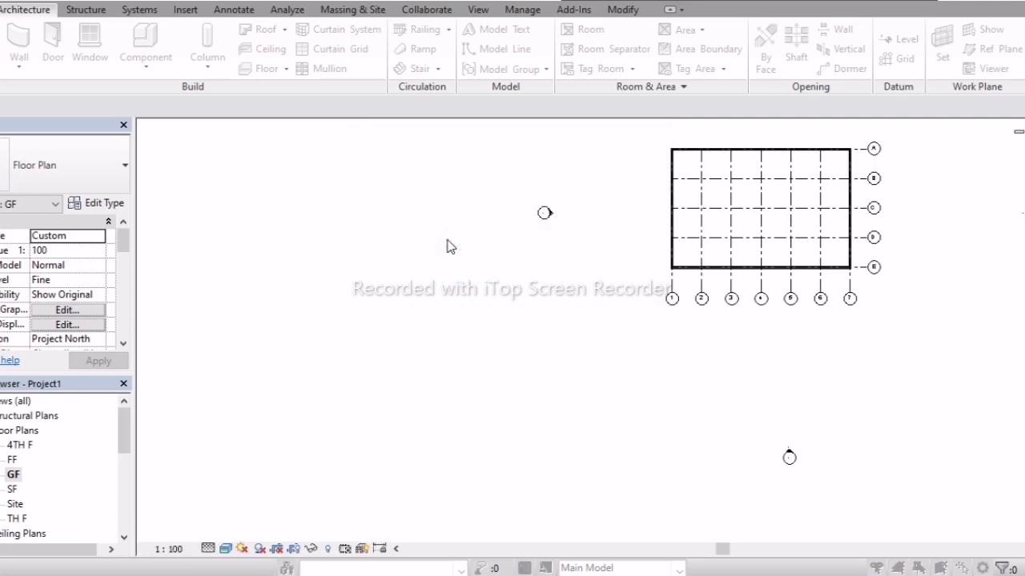
click(541, 124)
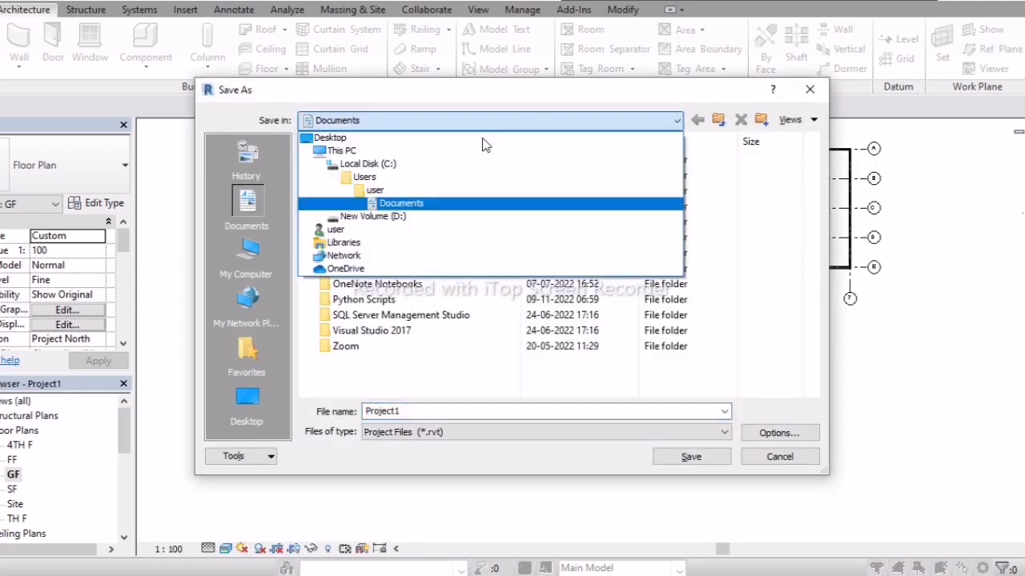
click(417, 216)
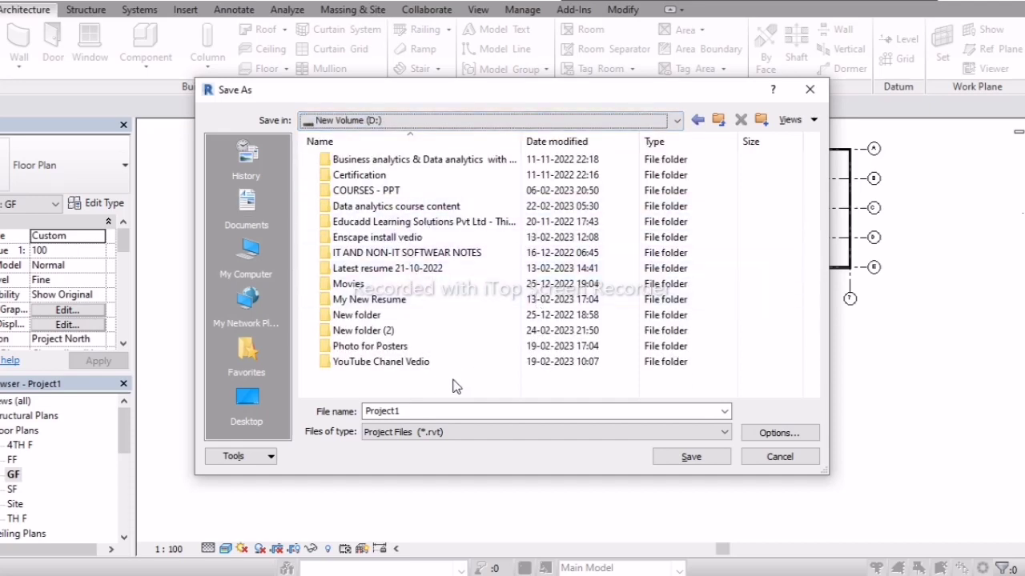
click(678, 456)
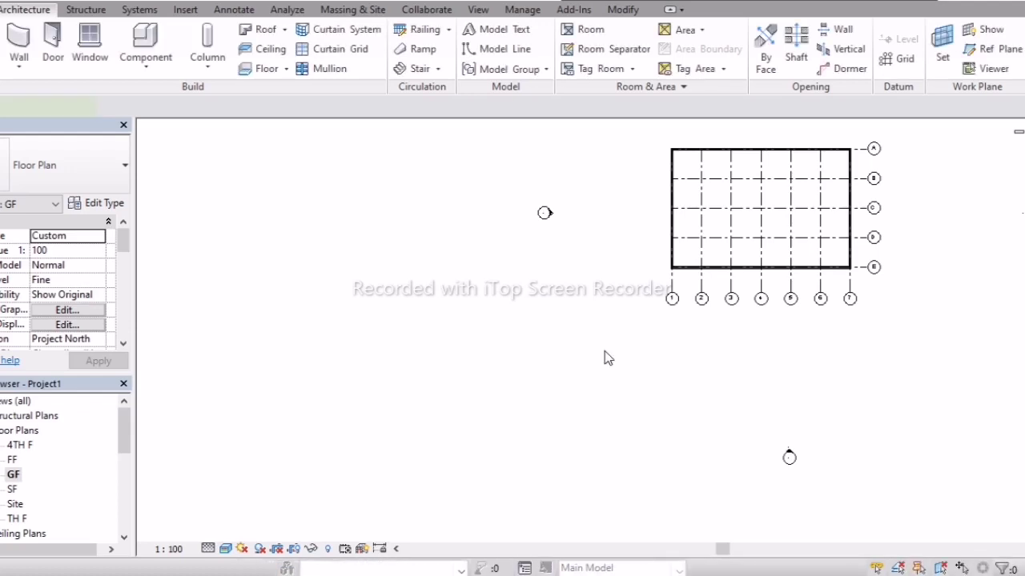
Draw a rectangle of Generic - 200mm walls, about 36' by 20', in the empty area southwest of the column grid.
key(w)
key(a)
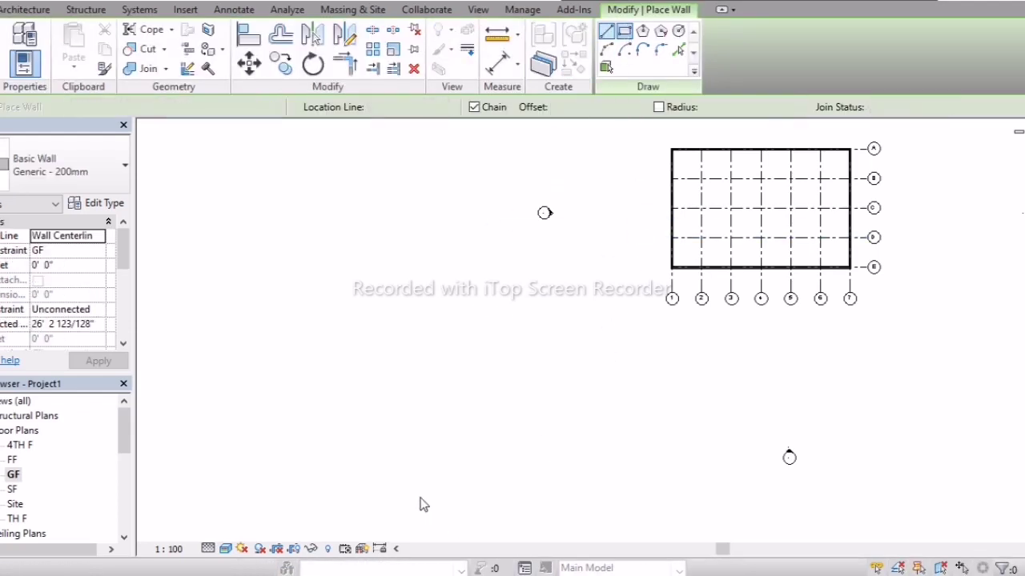
click(373, 327)
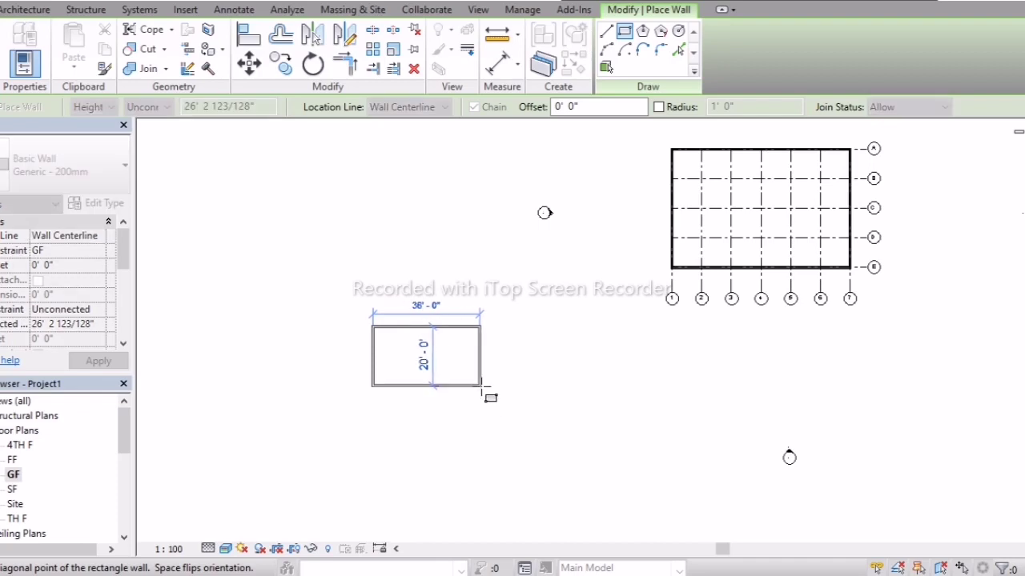
click(481, 387)
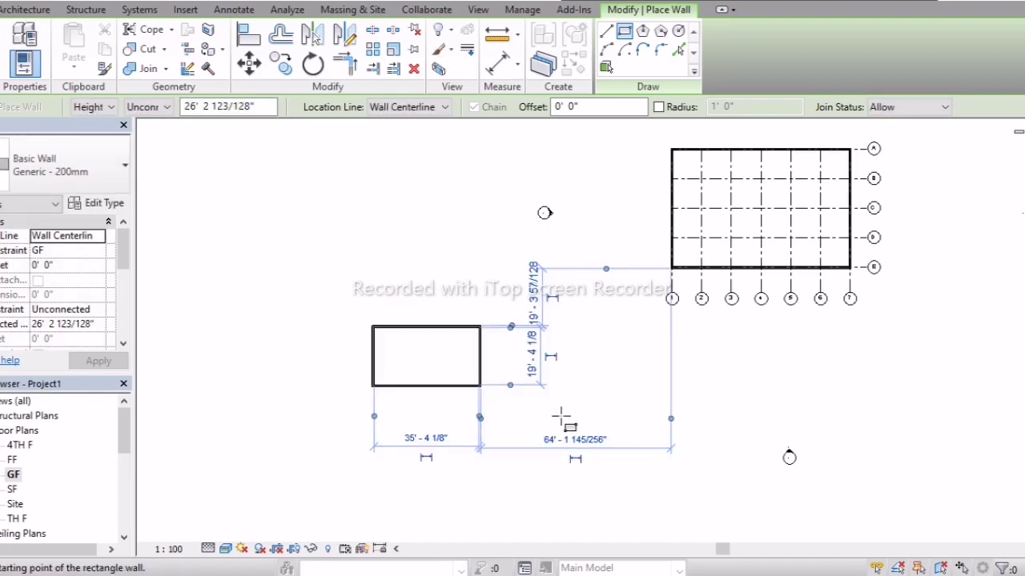
key(Escape)
key(Escape)
Set the distance between the rectangle's two horizontal walls to 20' by moving the lower wall.
scroll(469, 381, up, 3)
middle_drag(435, 366, 473, 384)
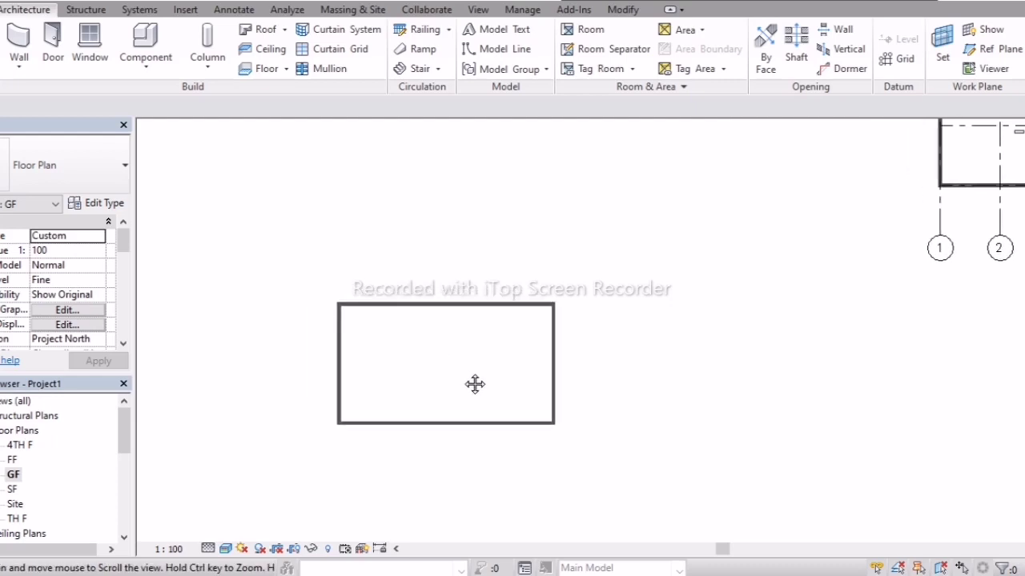
click(471, 430)
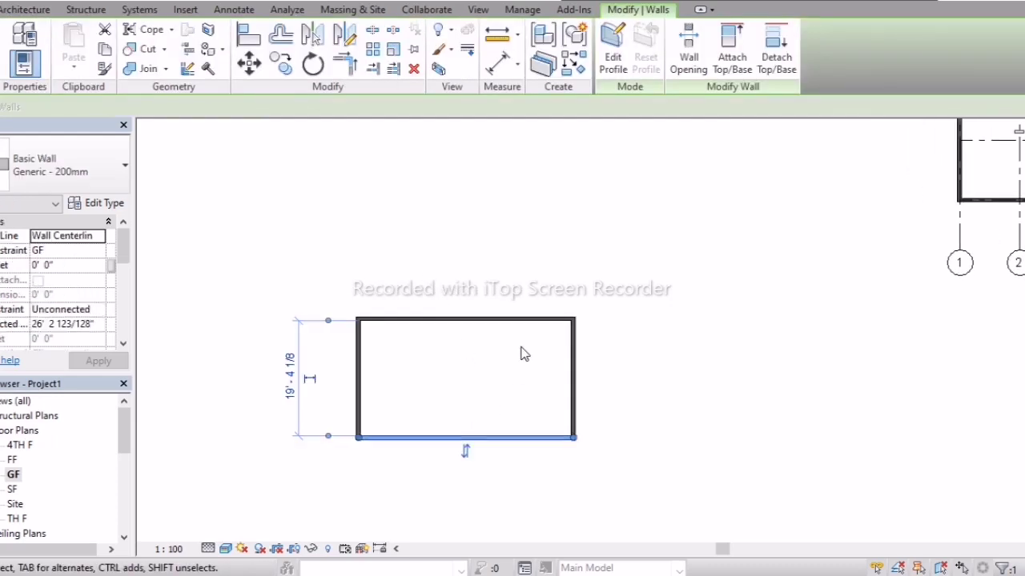
click(413, 236)
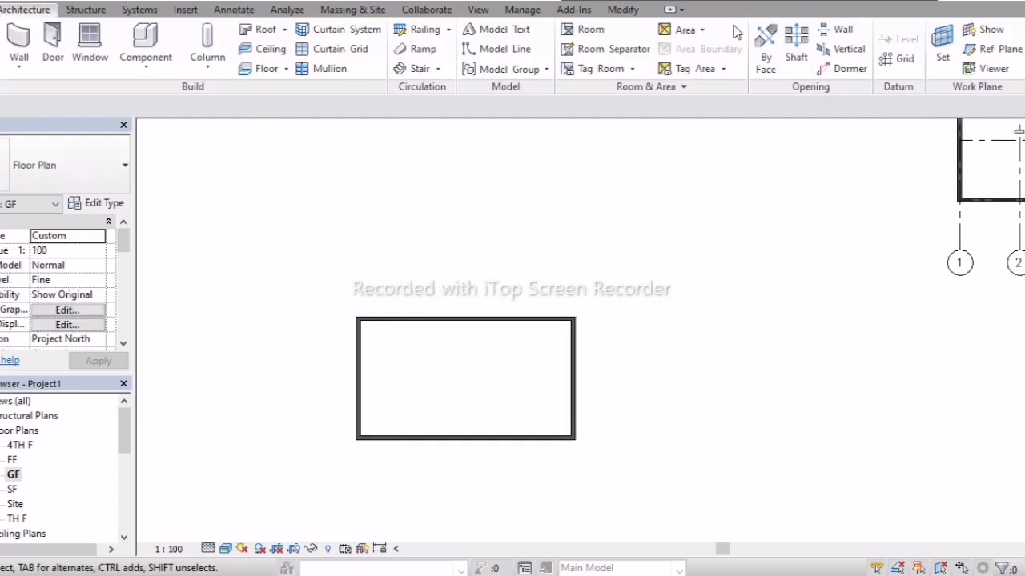
click(622, 9)
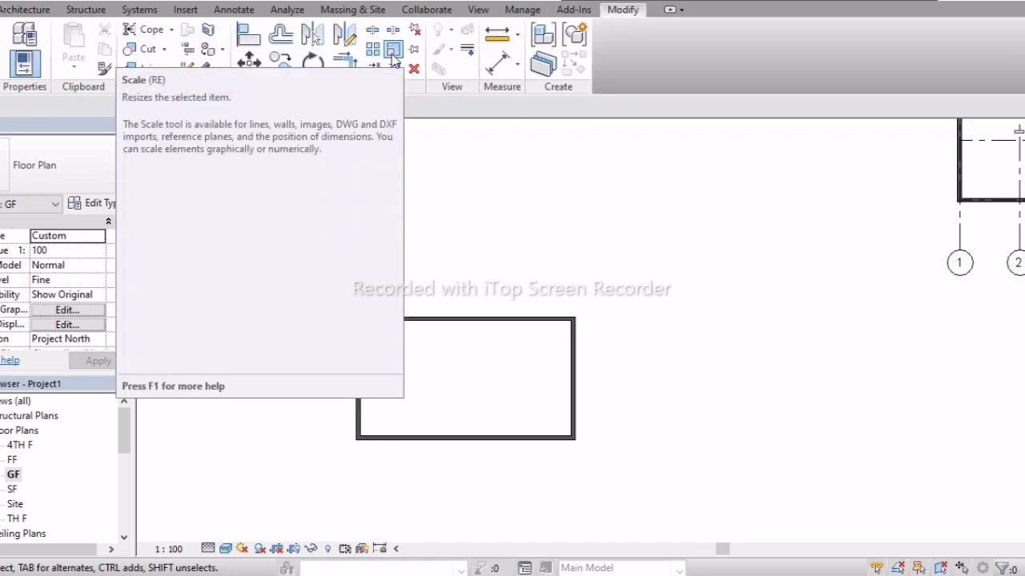
click(515, 441)
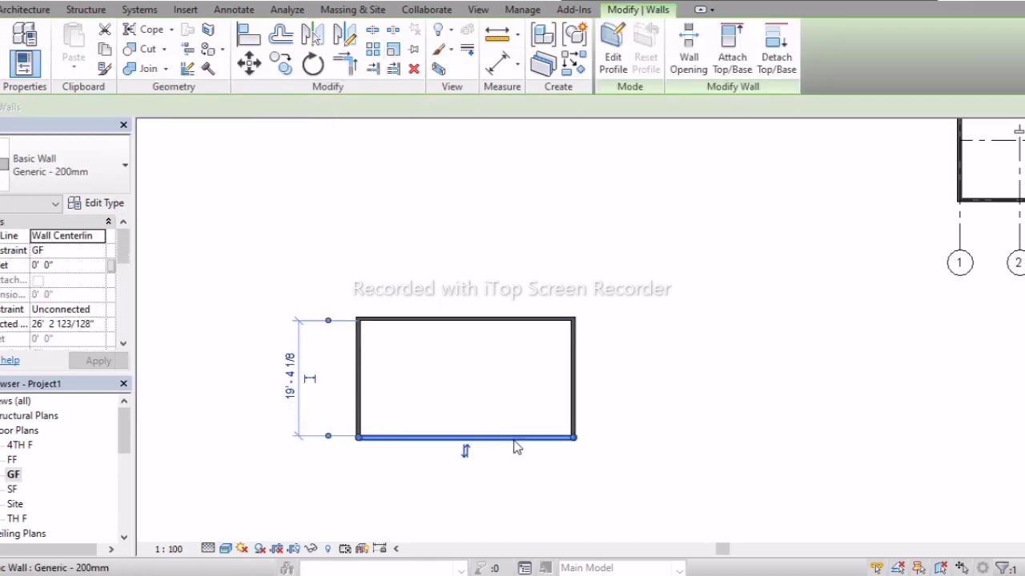
click(289, 386)
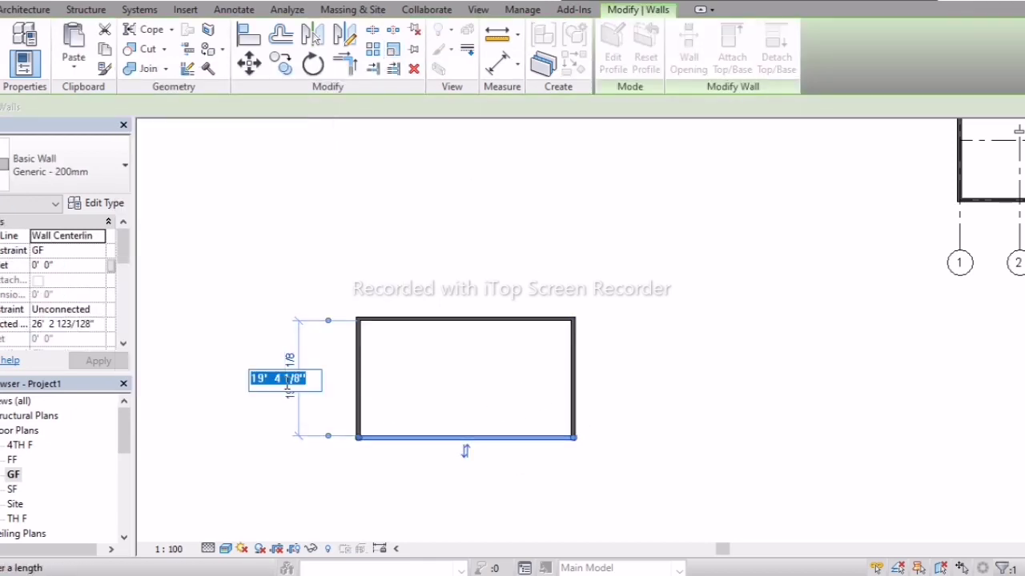
text(20')
key(Return)
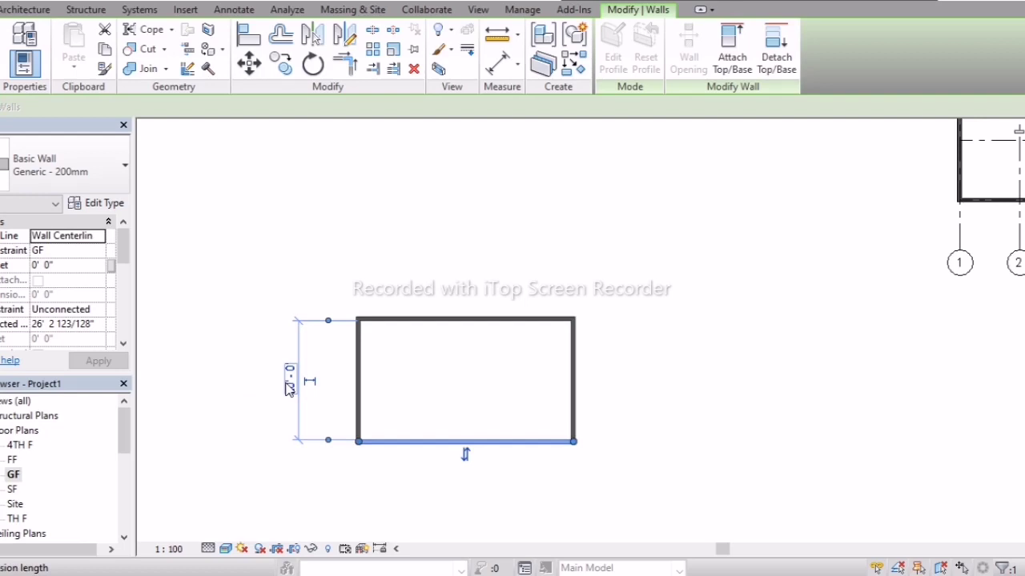
click(393, 393)
Set the distance between the rectangle's two vertical walls to 35' by moving the left wall.
click(358, 373)
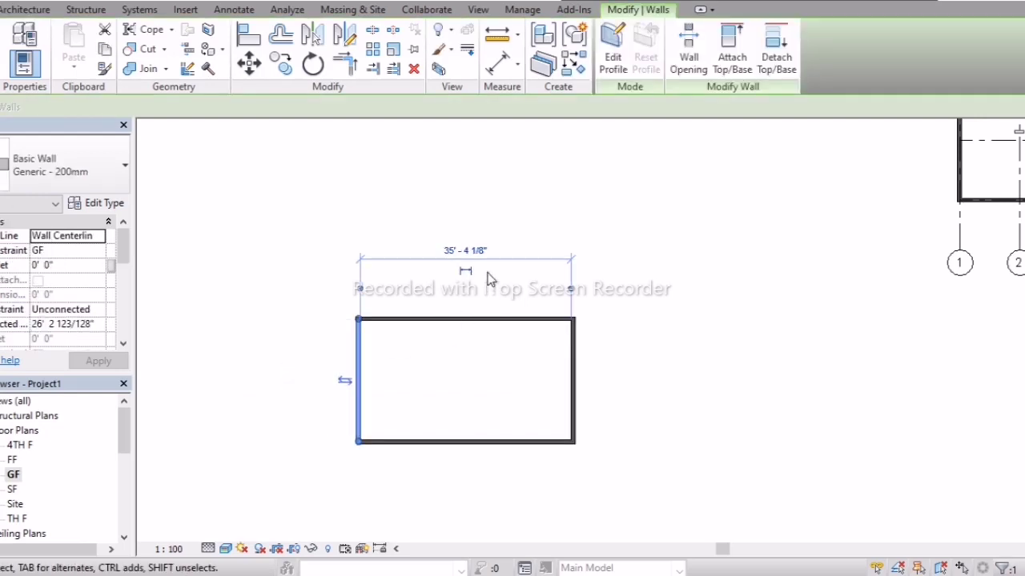
click(474, 251)
text(35)
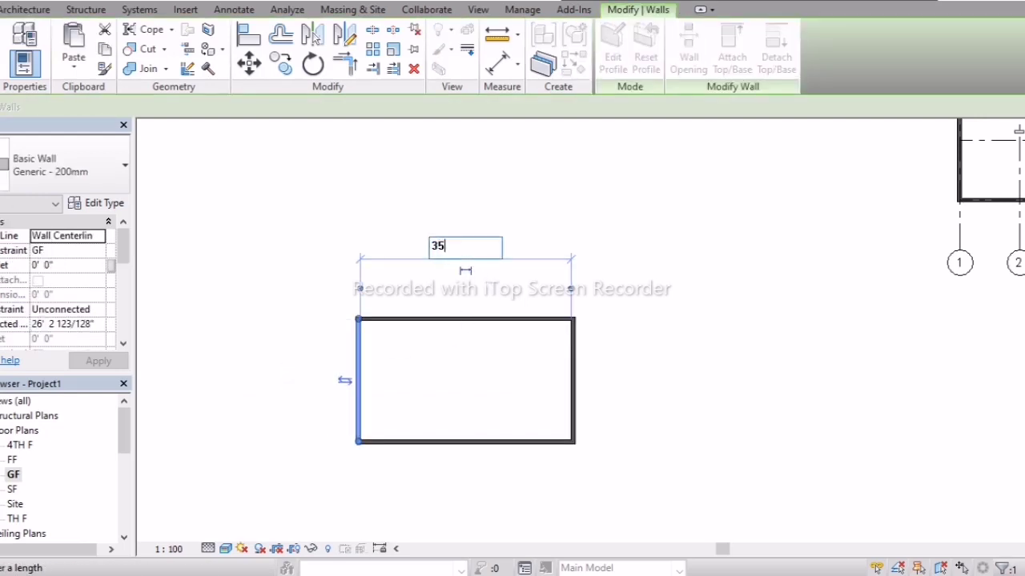
text(')
key(Return)
click(678, 361)
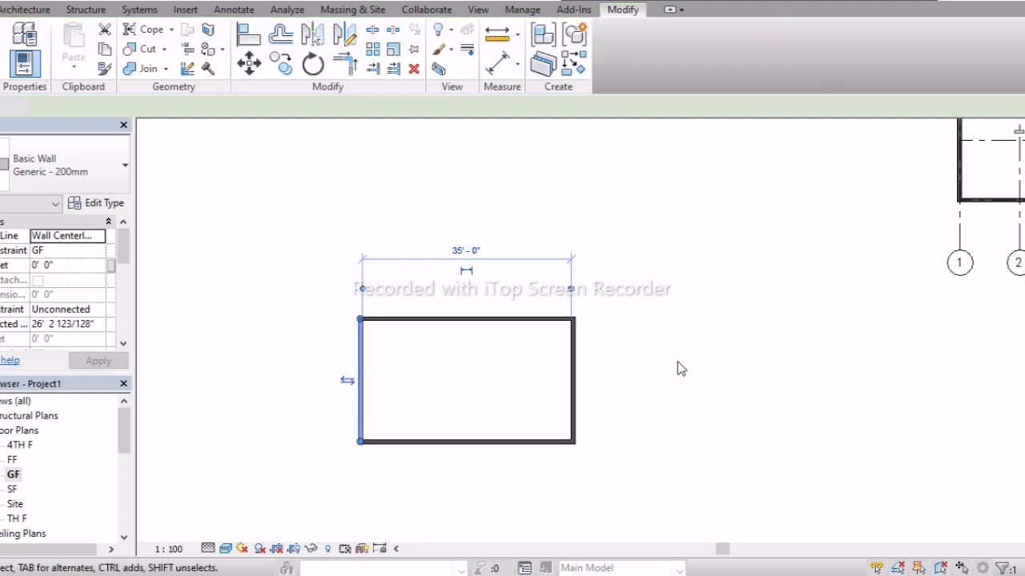
click(415, 447)
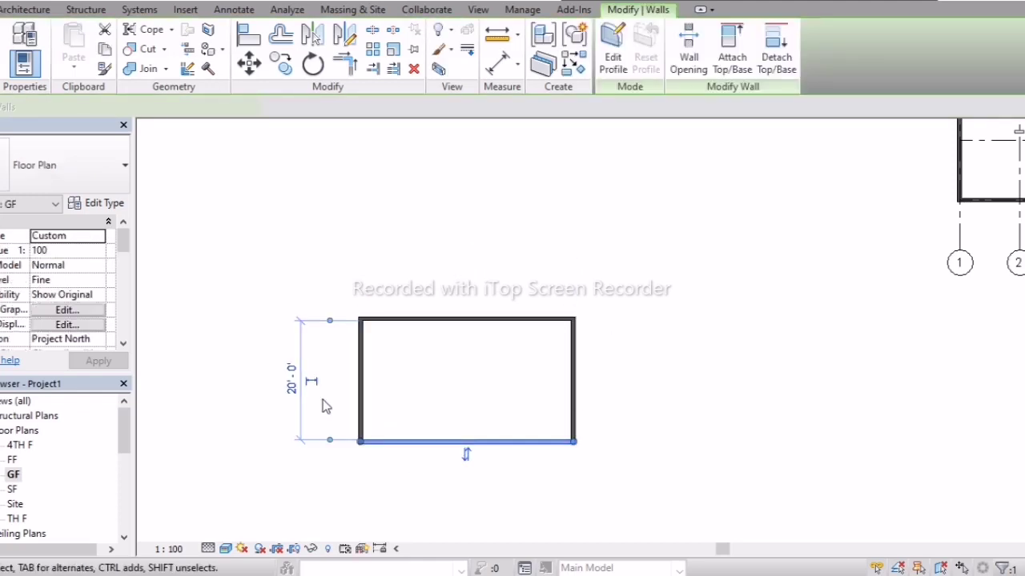
click(440, 377)
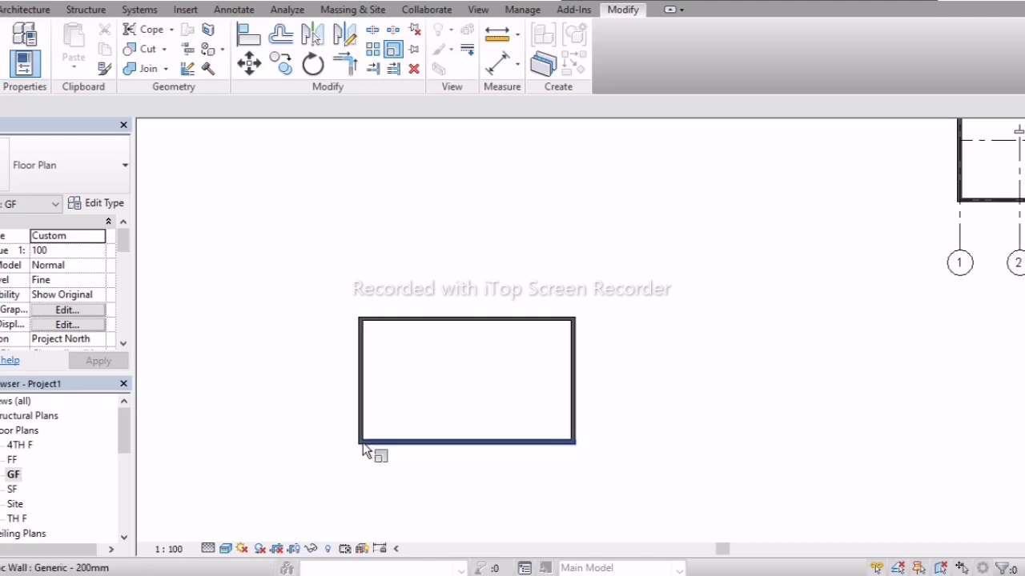
Scale all four rectangle walls graphically from the lower-left corner, using the lower wall's length as reference and 70' as the new length.
drag(591, 485, 309, 275)
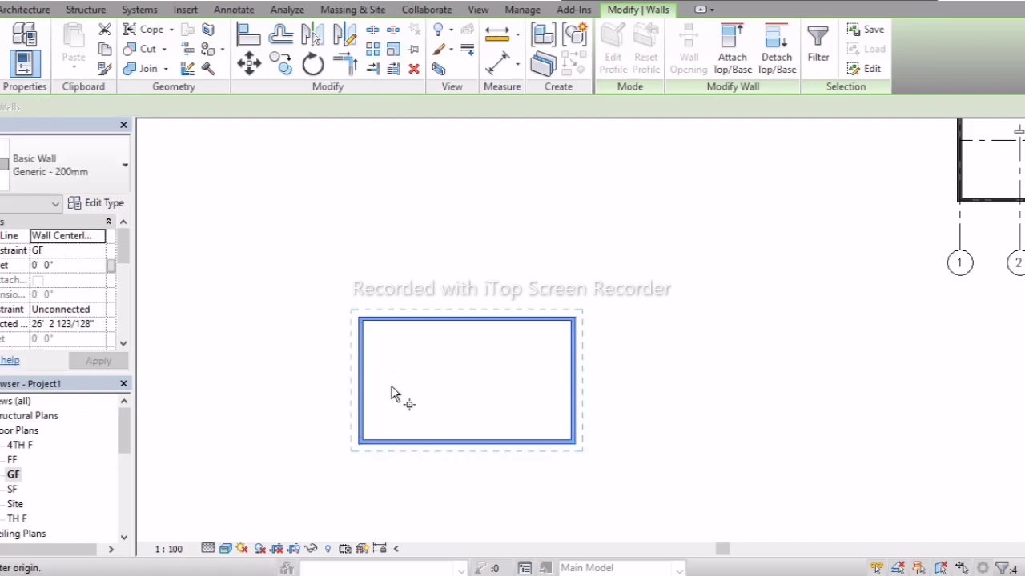
key(r)
key(e)
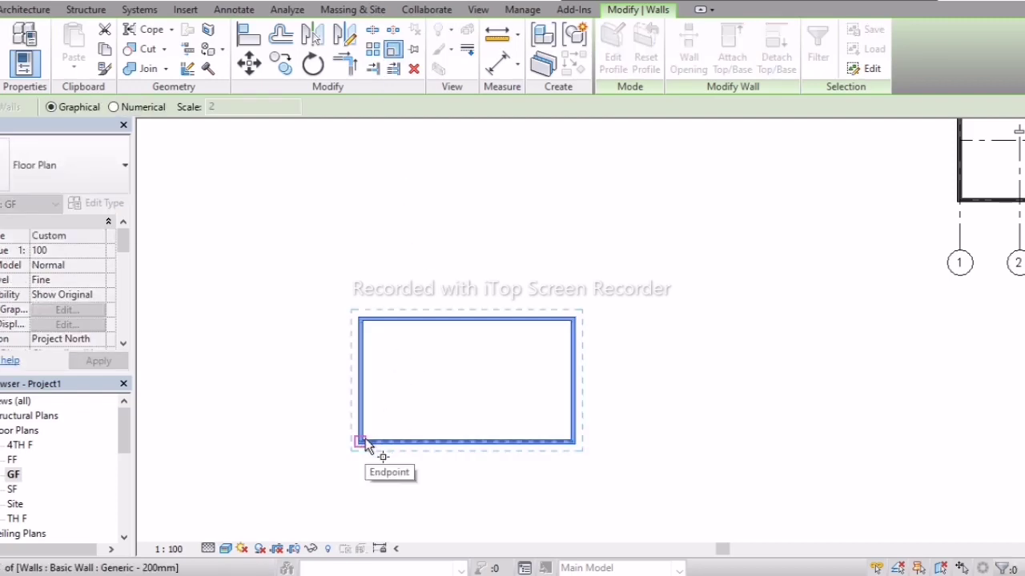
click(362, 441)
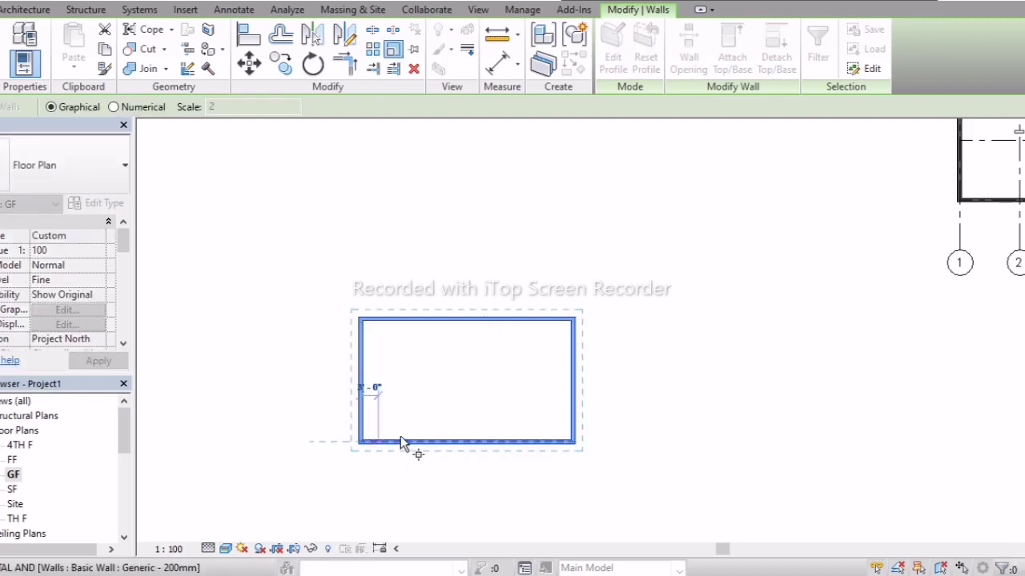
click(570, 439)
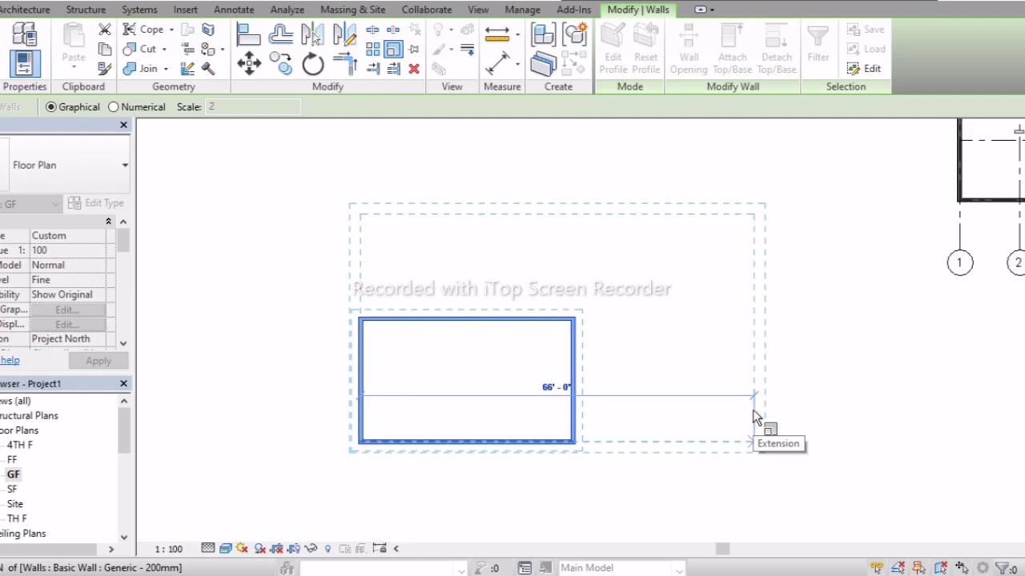
text(70)
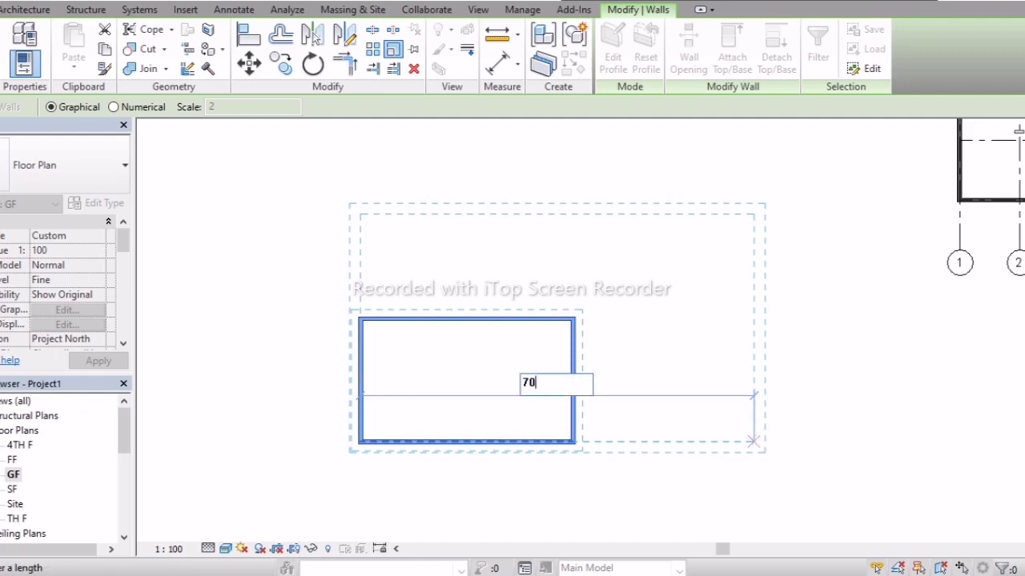
key(Return)
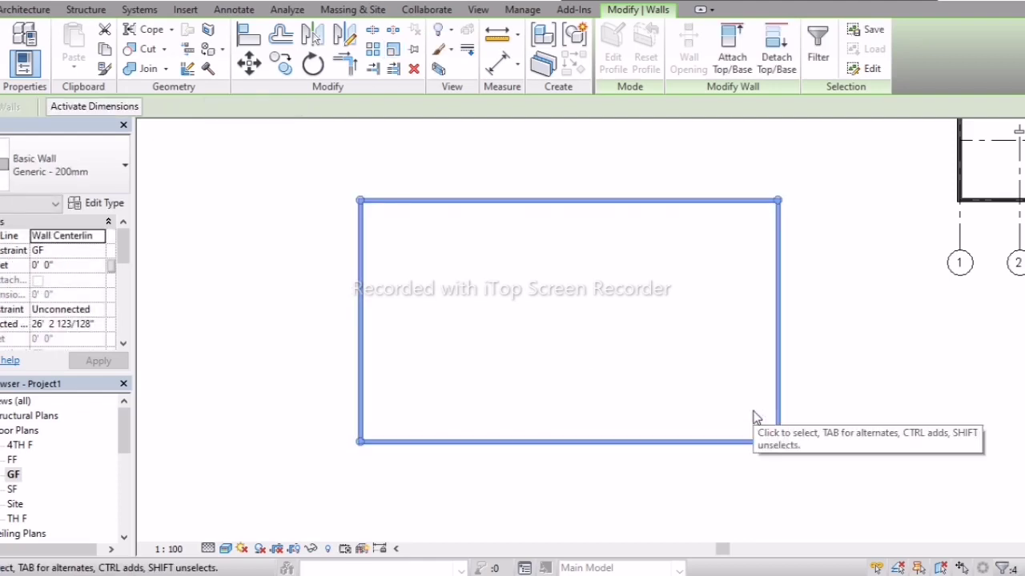
click(484, 273)
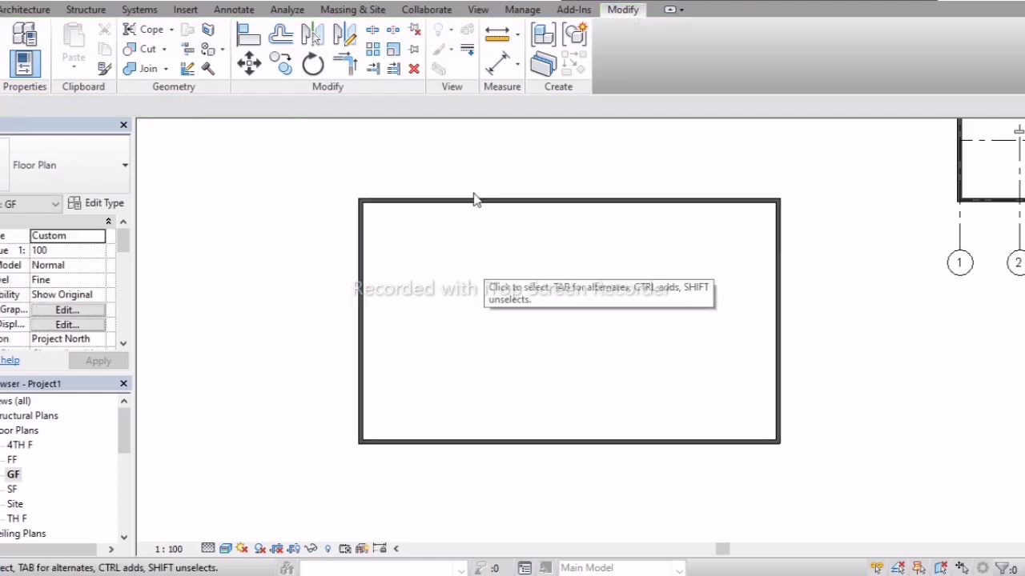
Measure the scaled rectangle's lower wall from corner to corner, and undo the scaling.
click(496, 40)
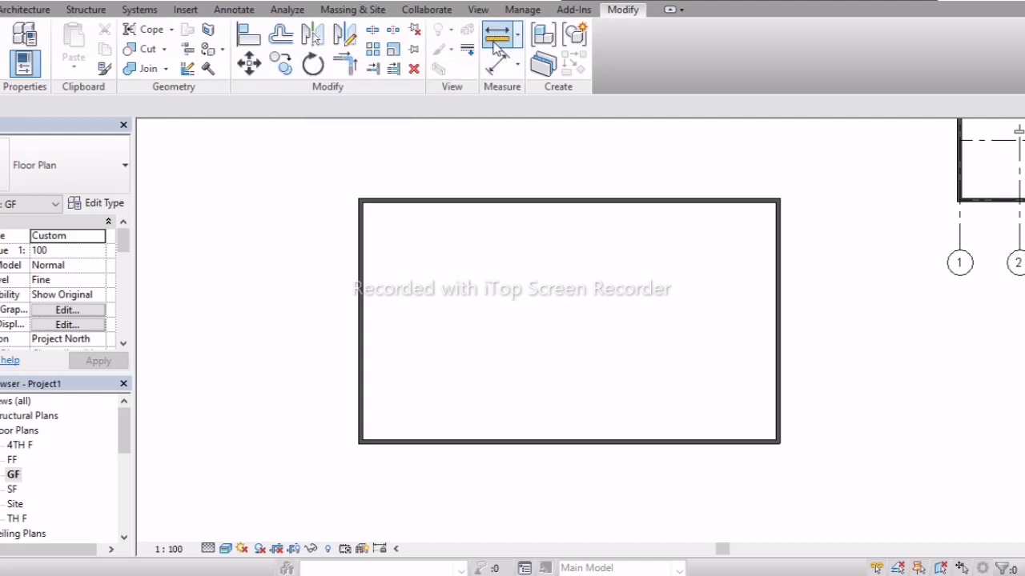
click(361, 443)
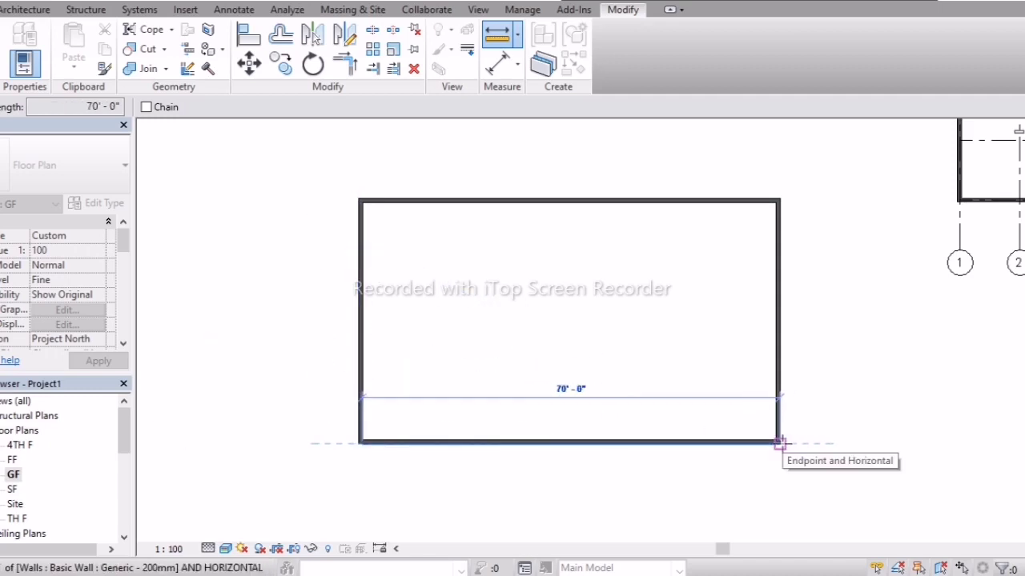
key(Escape)
key(Escape)
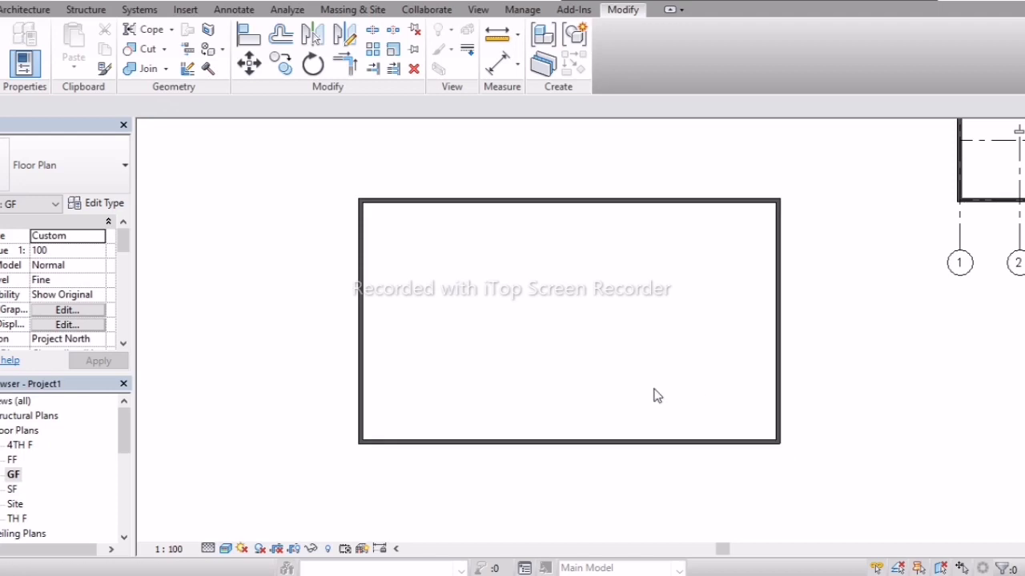
key(ctrl+z)
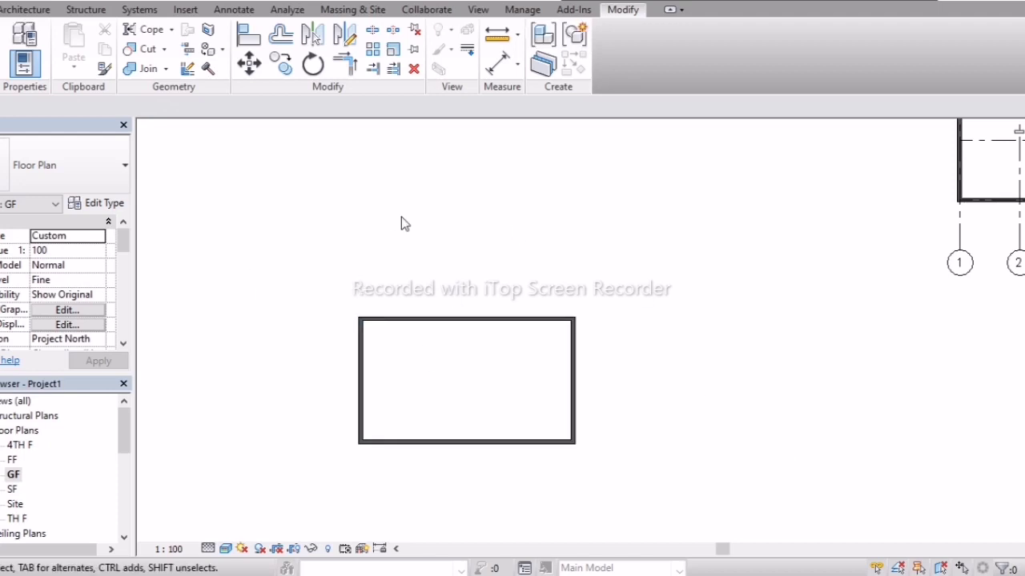
Move the rectangle's upper wall outward by about 11', and pin it in place.
click(461, 325)
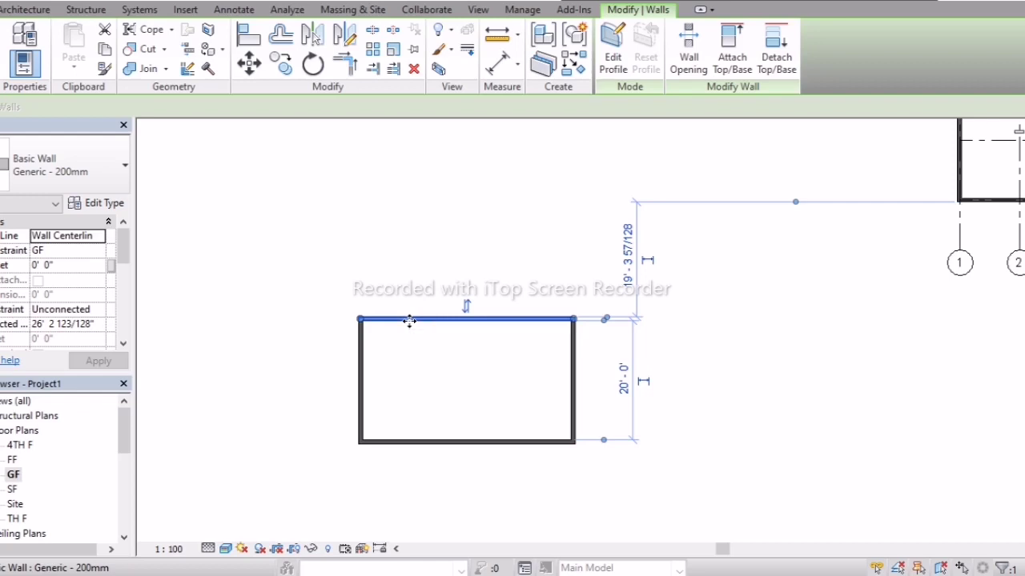
drag(408, 300, 405, 256)
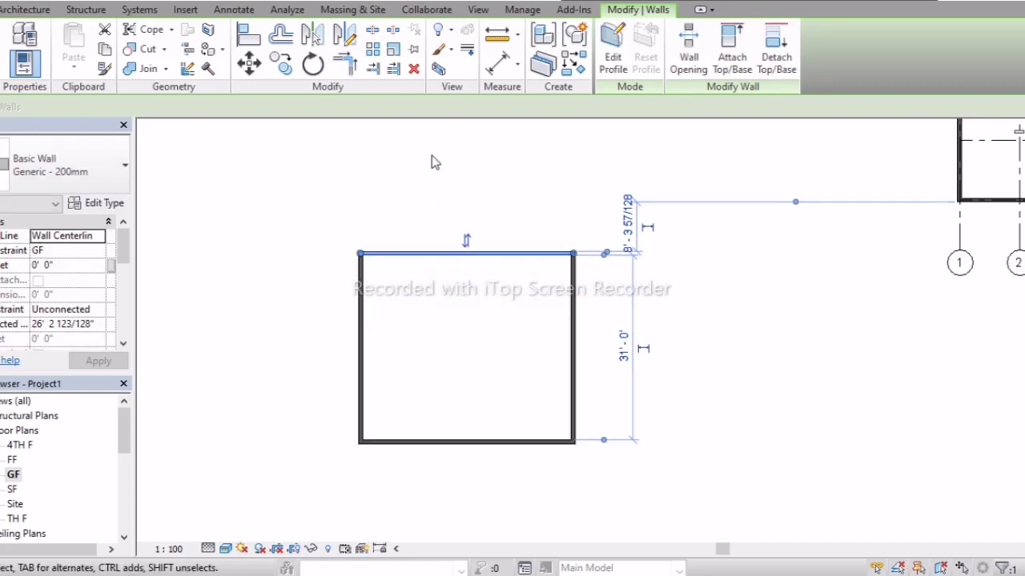
click(414, 48)
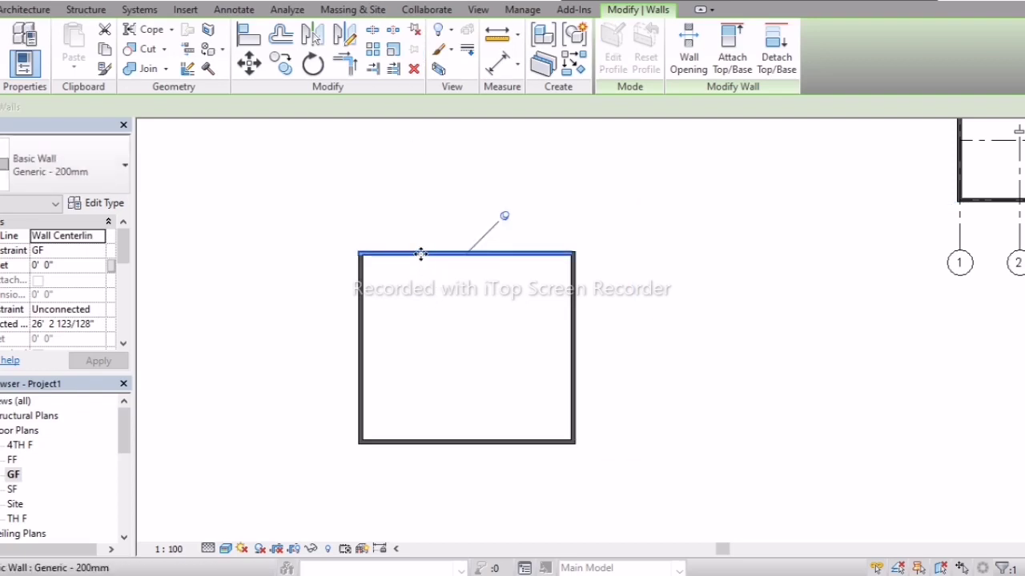
Try to move the pinned upper wall, and move the rectangle's left wall outward by about 9'.
mouse_move(421, 254)
mouse_down()
mouse_move(427, 350)
mouse_move(427, 250)
mouse_up()
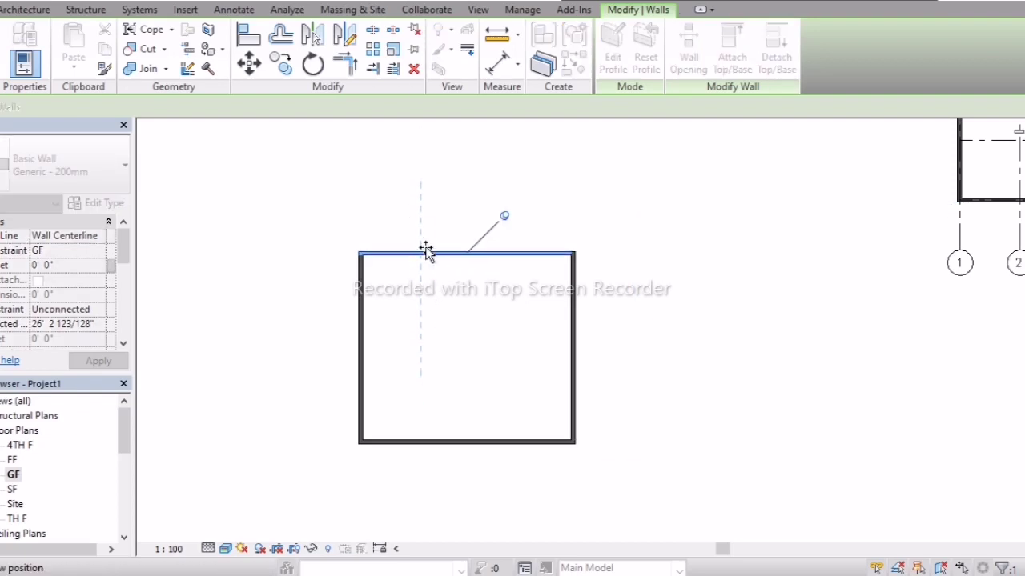
key(Escape)
click(431, 321)
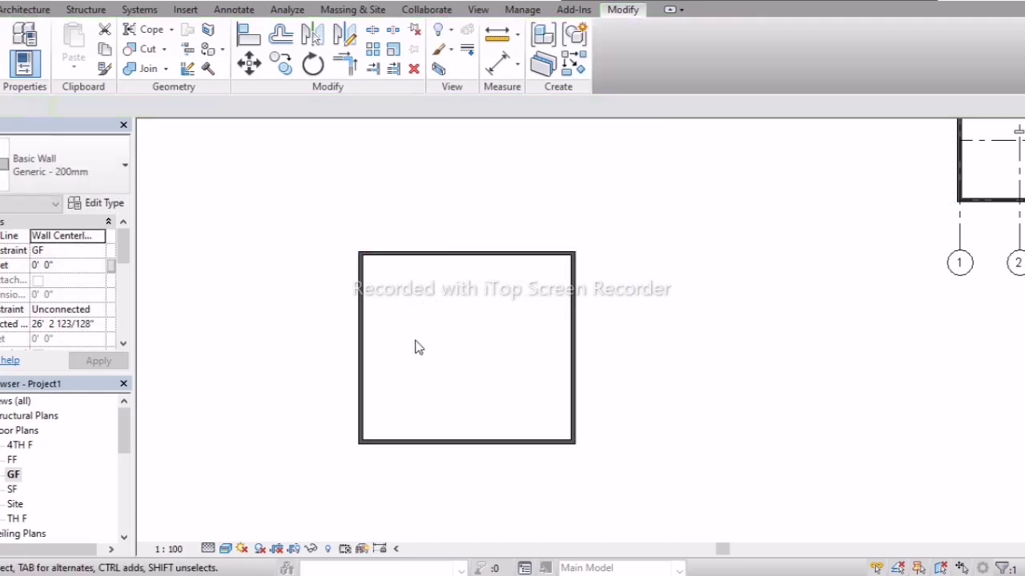
click(360, 373)
drag(359, 373, 311, 373)
click(442, 382)
Unpin the rectangle's upper wall and delete it.
click(448, 254)
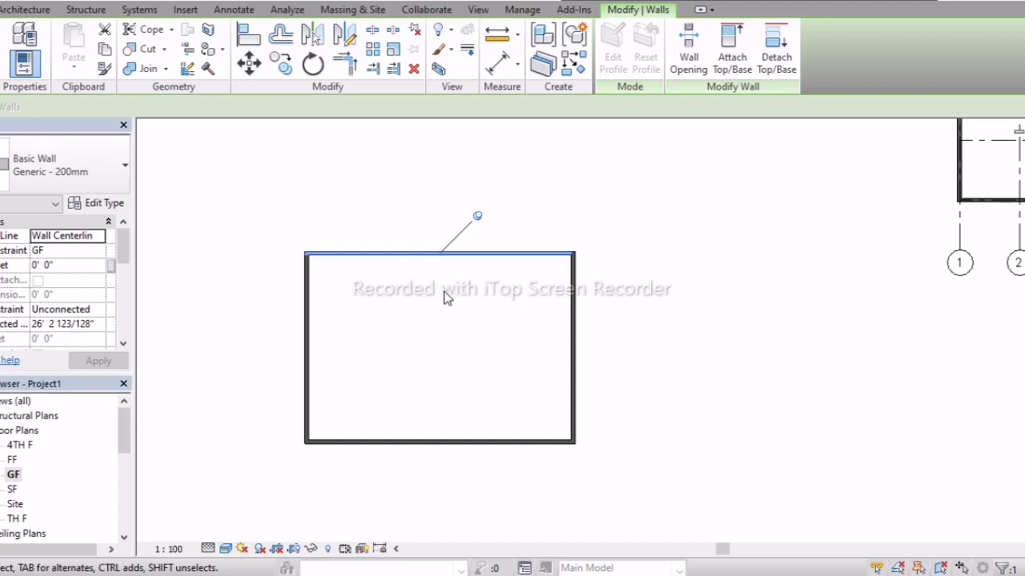
click(478, 218)
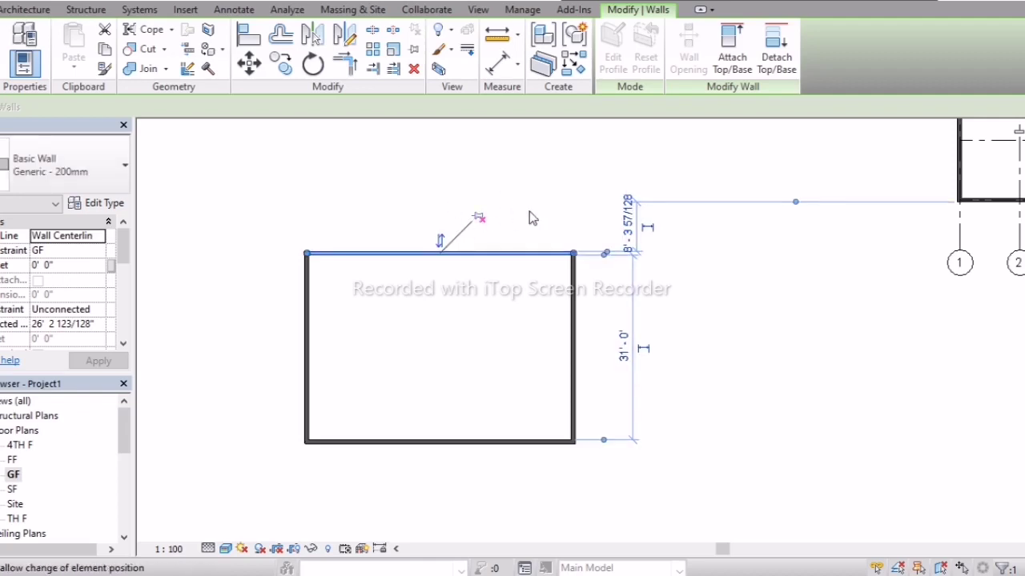
click(414, 71)
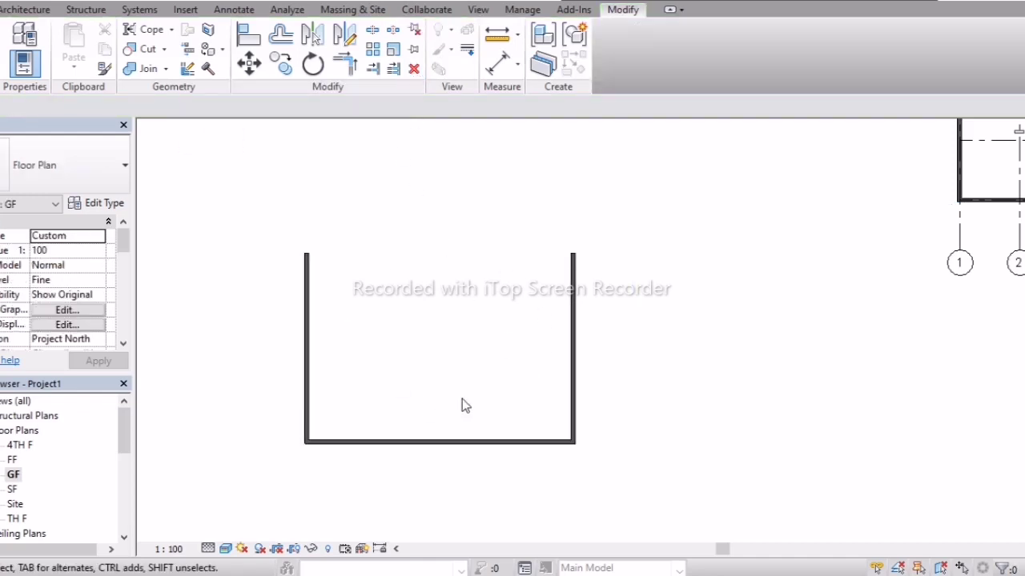
scroll(413, 302, down, 5)
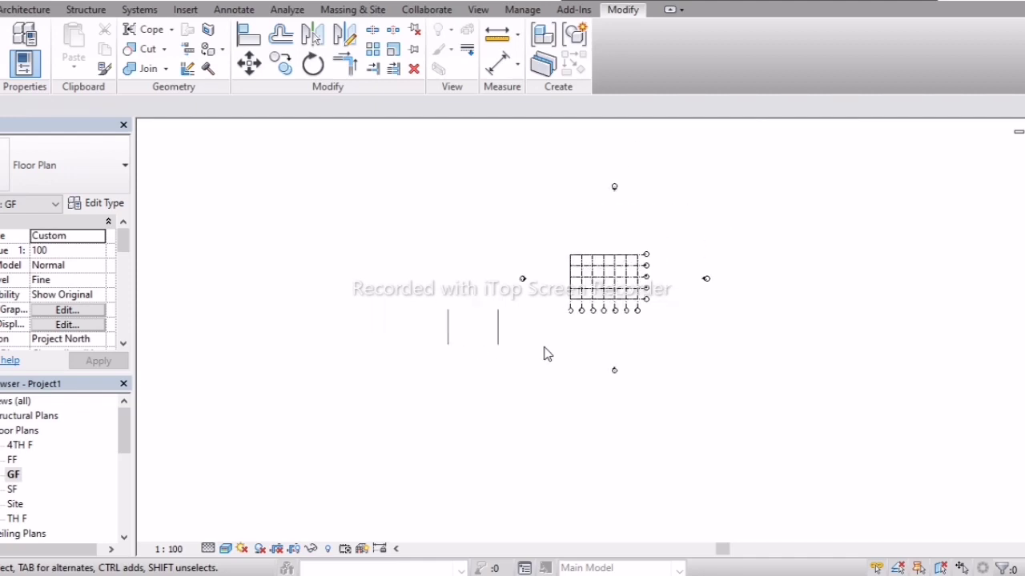
scroll(654, 326, up, 3)
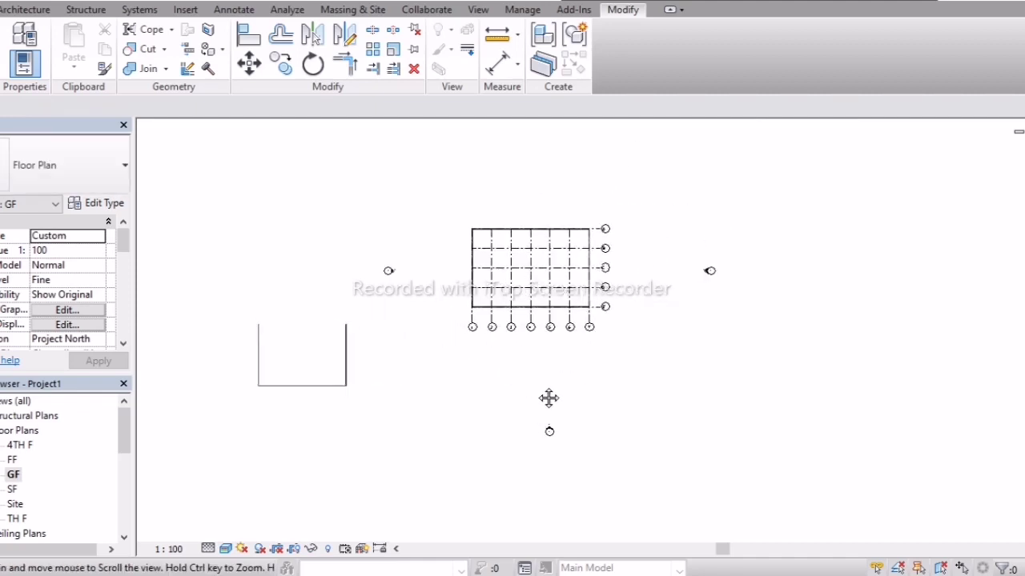
middle_drag(508, 374, 538, 395)
click(24, 9)
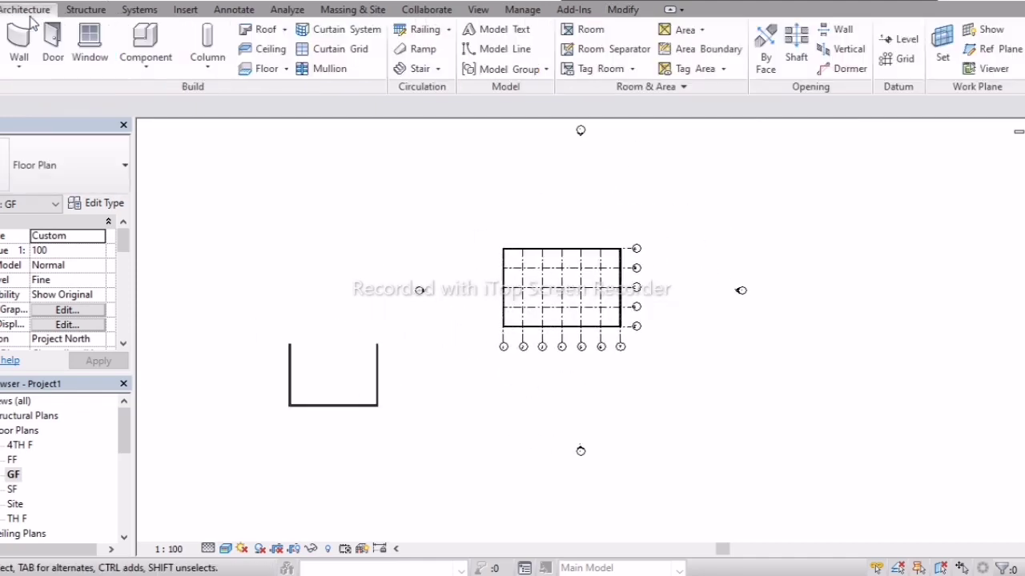
click(24, 40)
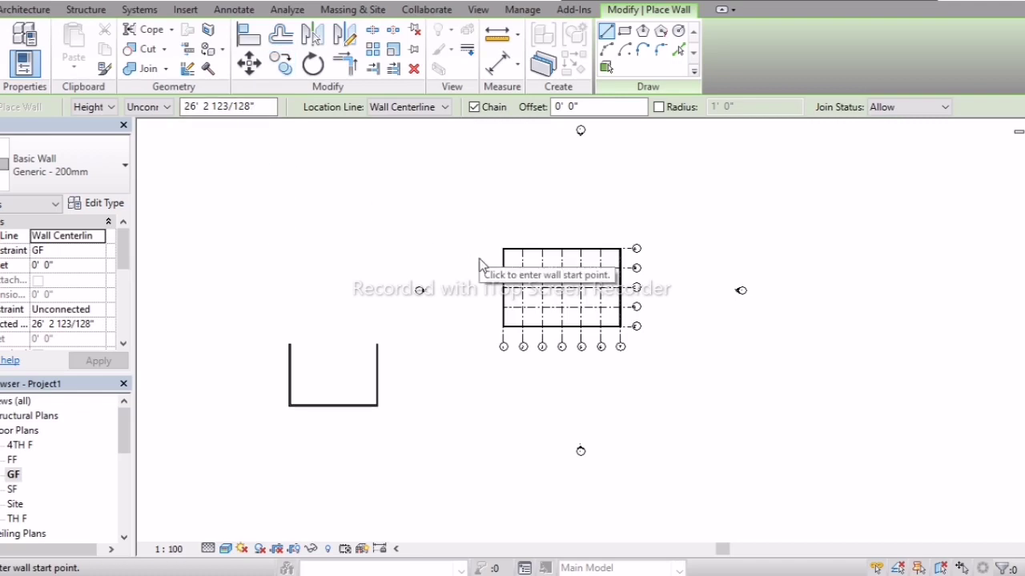
key(Escape)
scroll(445, 334, up, 2)
middle_drag(446, 334, 548, 331)
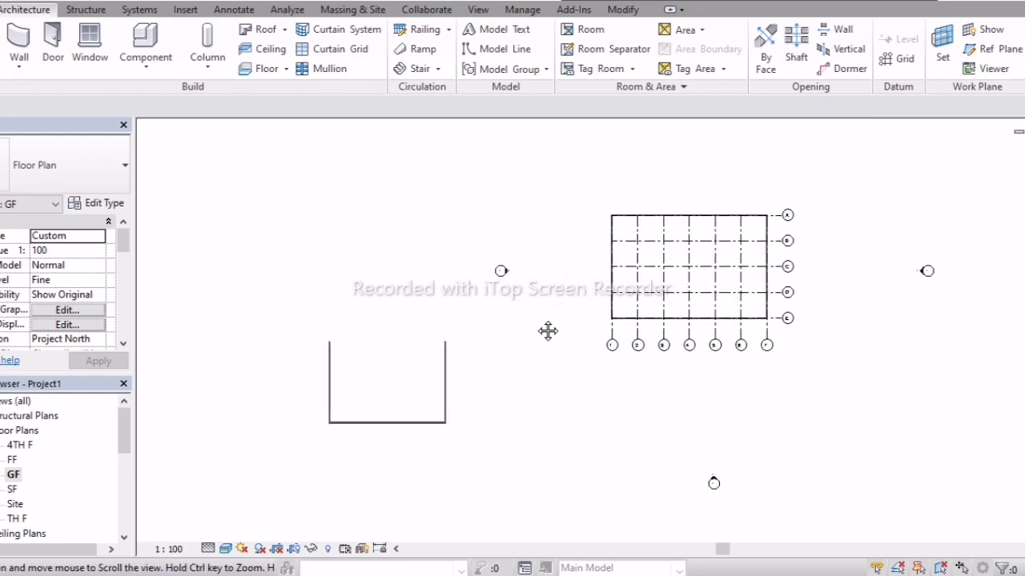
scroll(373, 389, up, 2)
scroll(373, 389, up, 2)
middle_drag(373, 389, 444, 372)
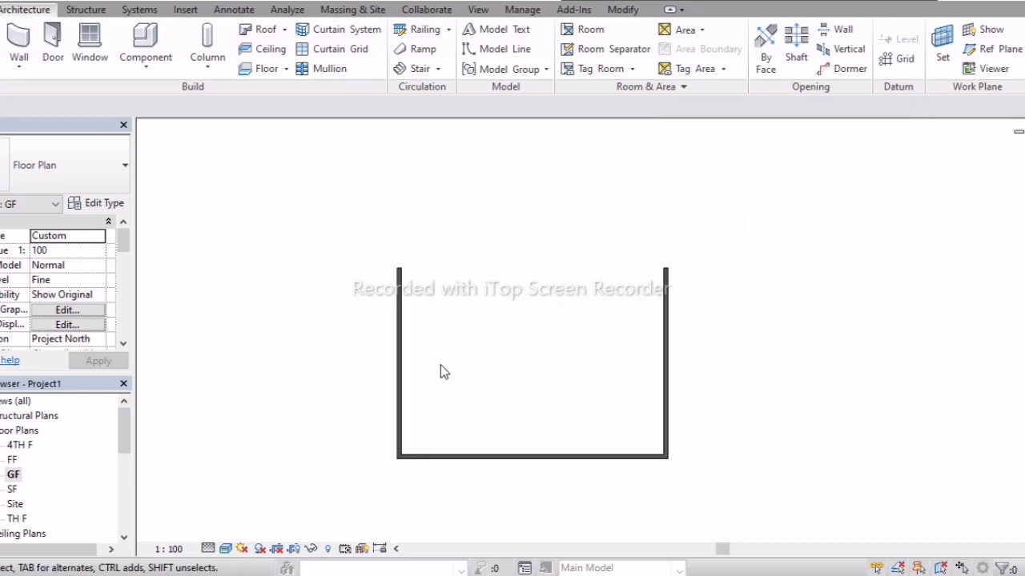
Switch to PowerPoint to review the Walls and Duplication topics on the DAY 02 contents slide, and return to Revit.
key(alt+Tab)
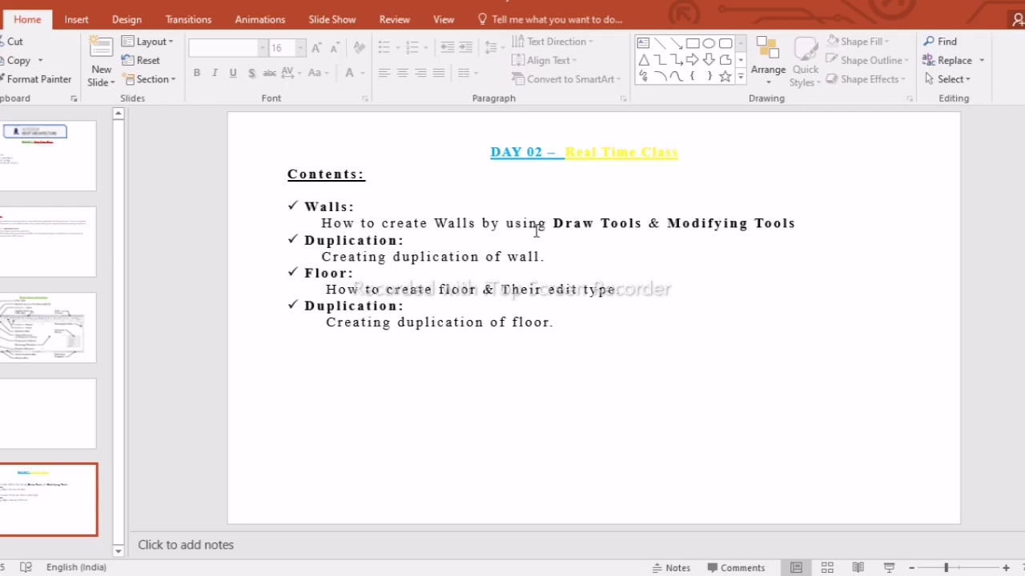
drag(506, 224, 647, 224)
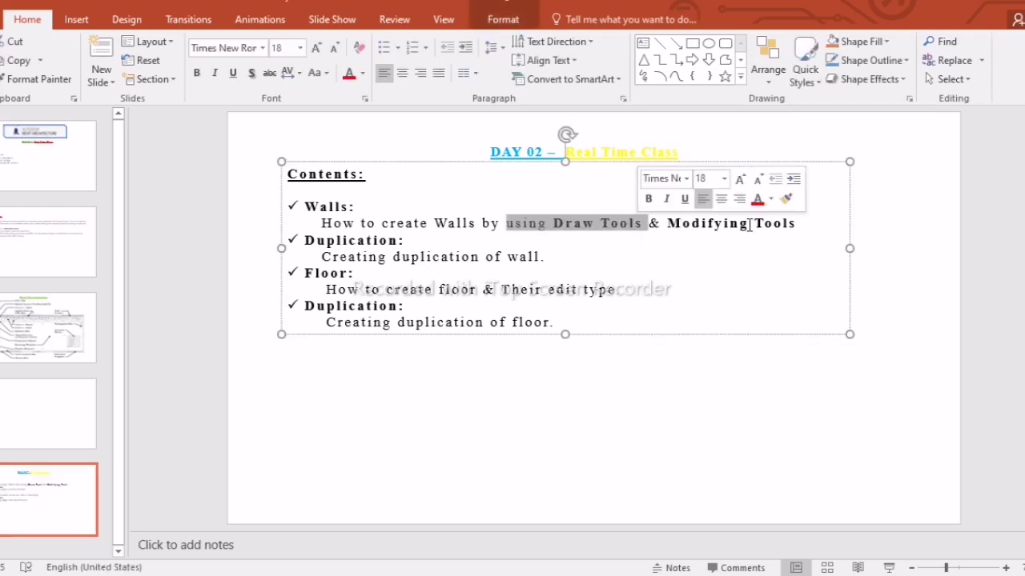
click(727, 285)
click(665, 433)
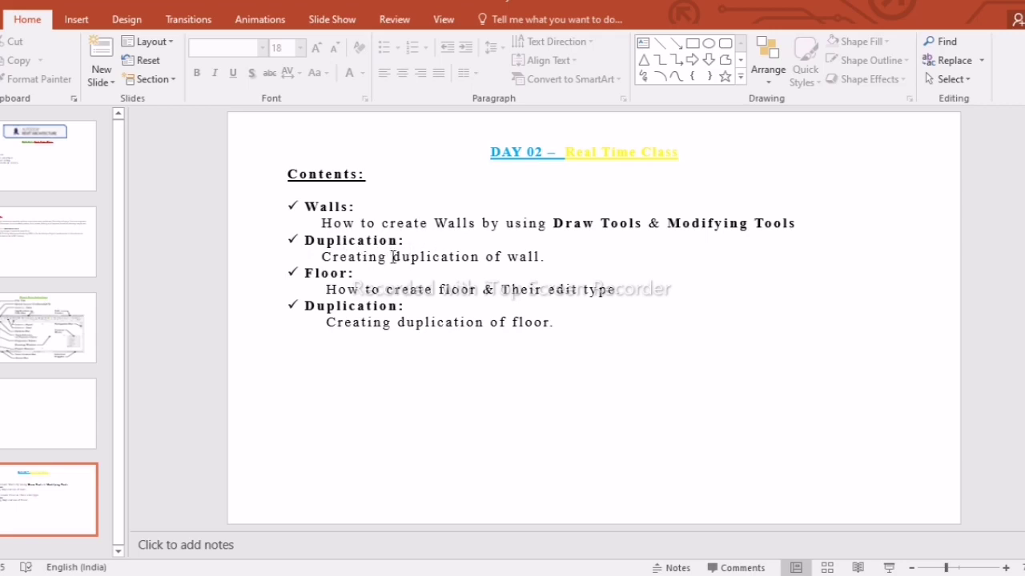
drag(408, 240, 304, 241)
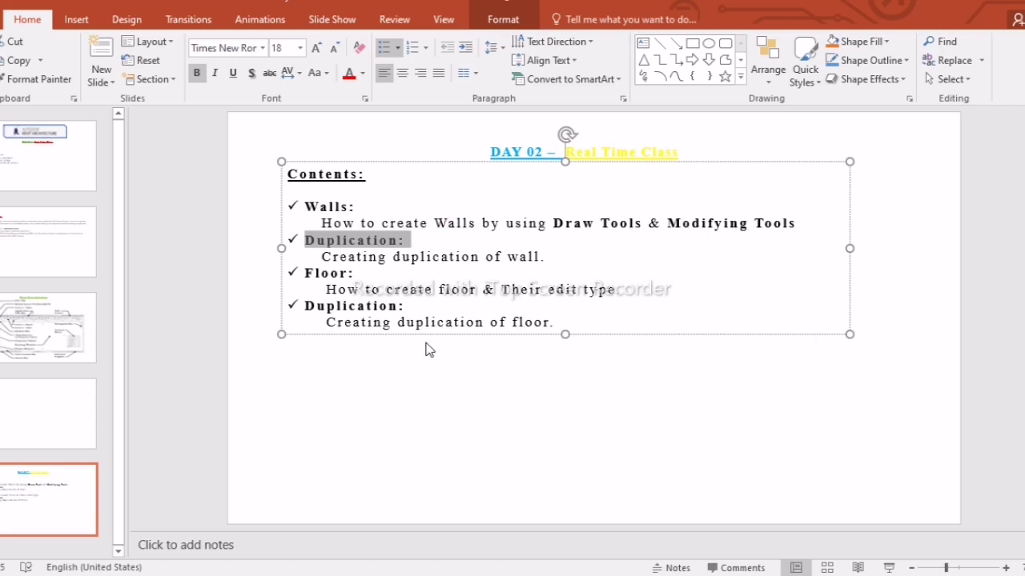
click(425, 383)
key(alt+Tab)
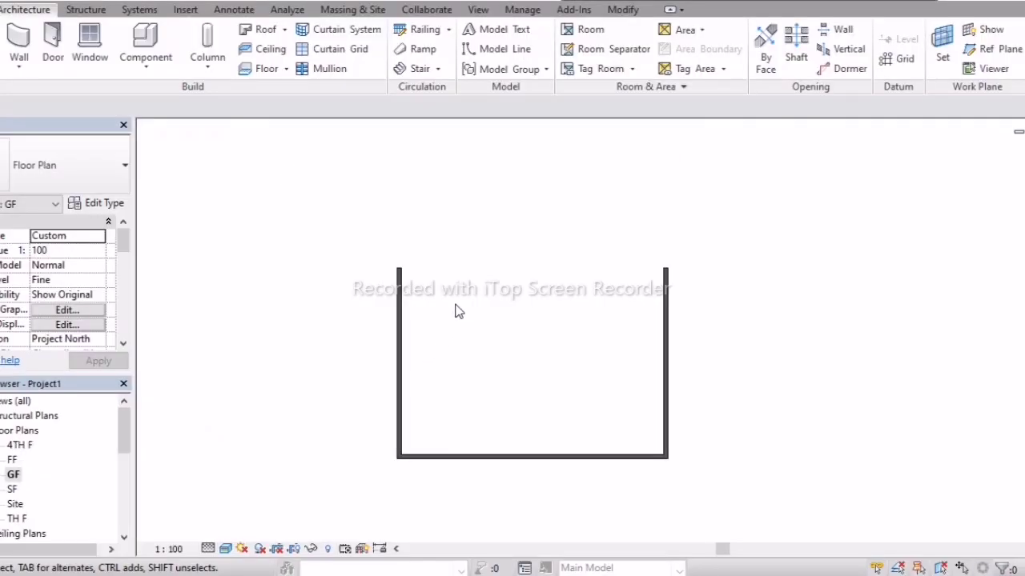
Duplicate the left practice wall's type under the name Generic - 9".
click(400, 311)
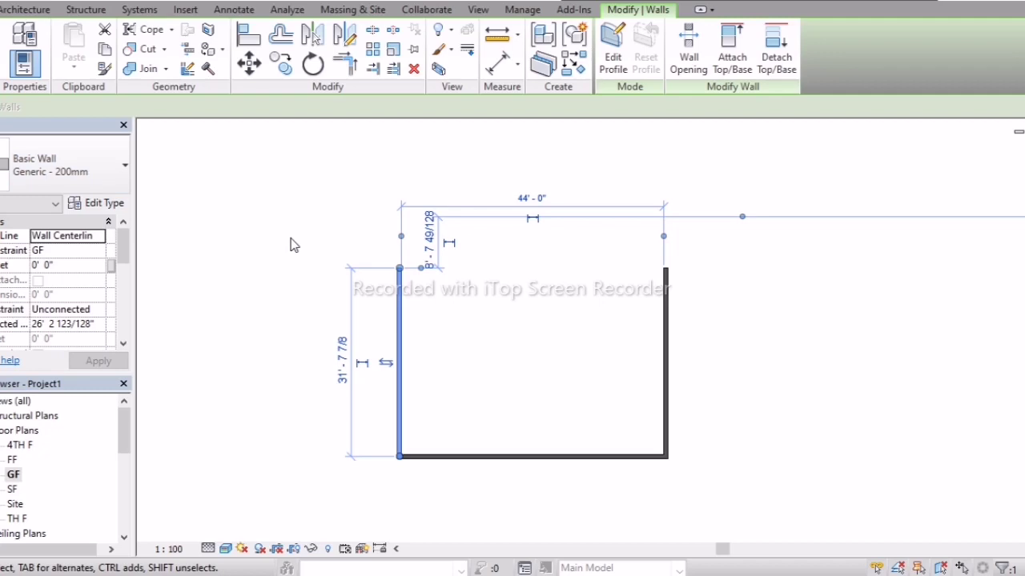
click(104, 206)
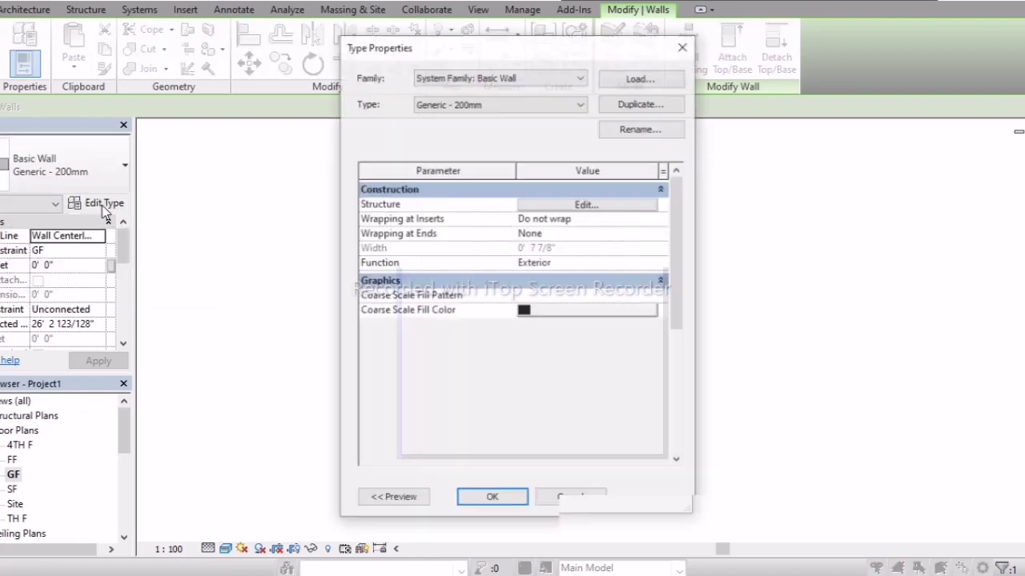
click(646, 110)
click(528, 269)
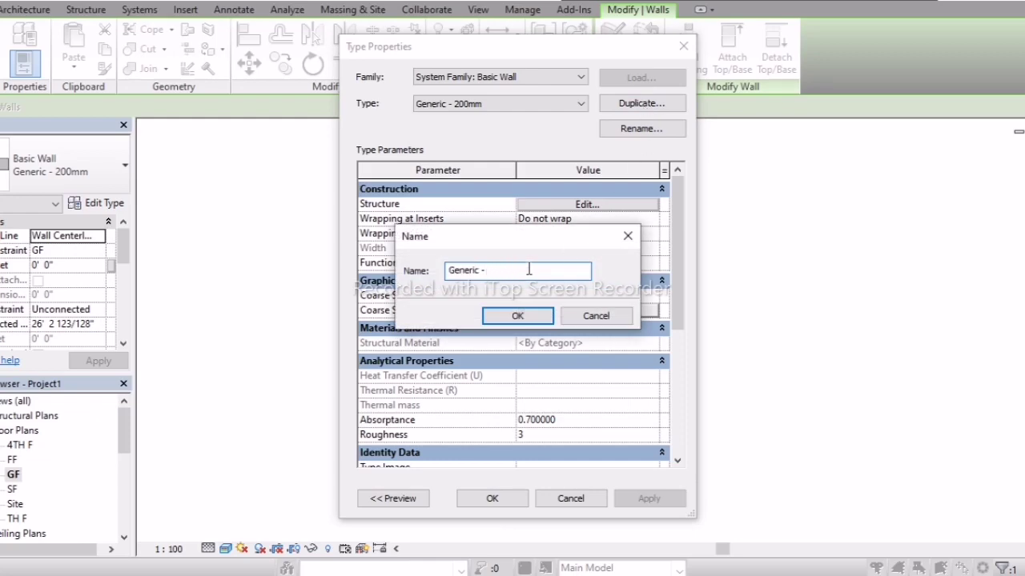
click(517, 315)
Set the structure layer thickness of the Generic - 9" wall type to 9", and apply the type to the left wall.
click(587, 205)
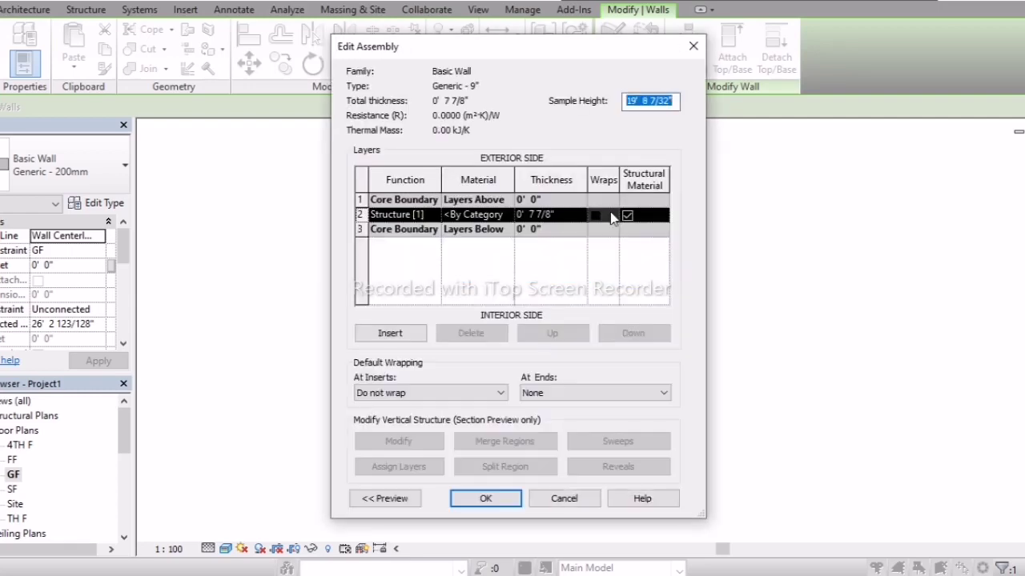
click(564, 216)
text(9)
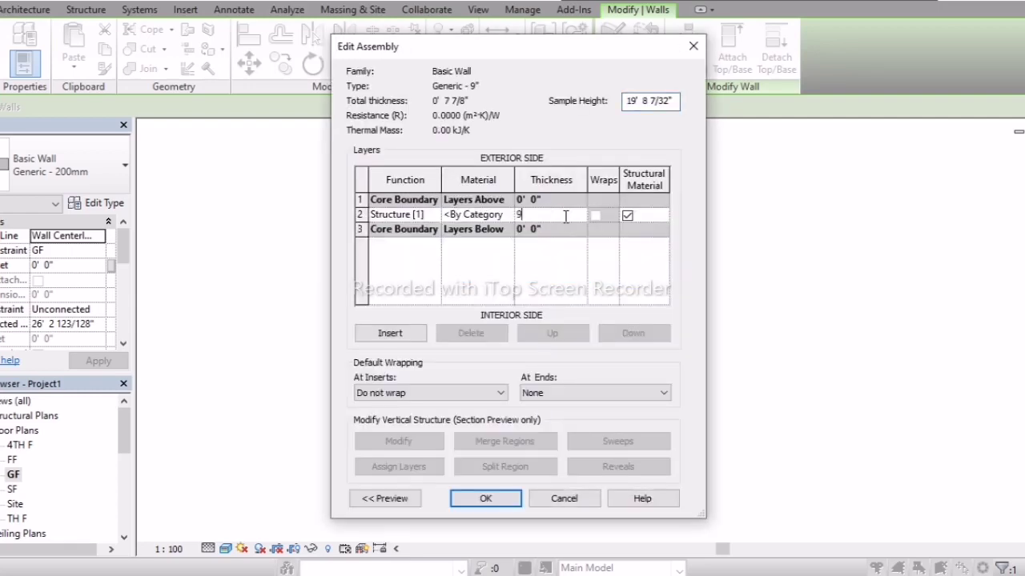
key(Tab)
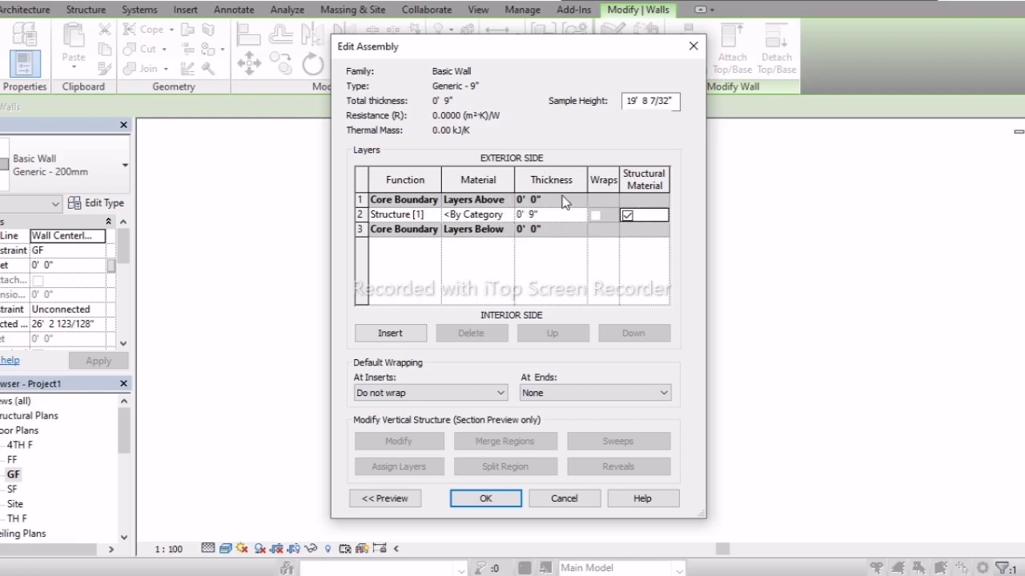
click(495, 505)
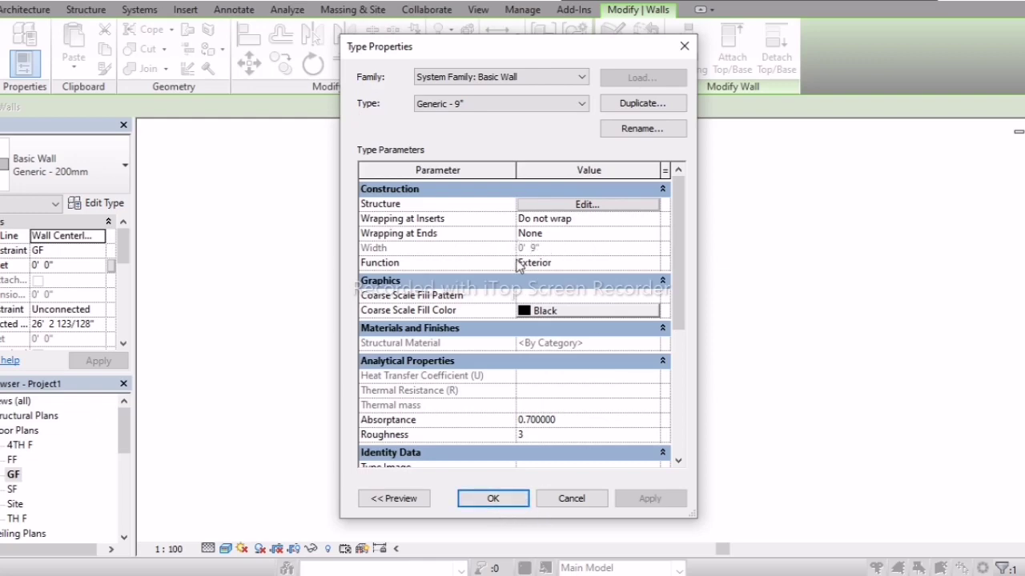
click(493, 498)
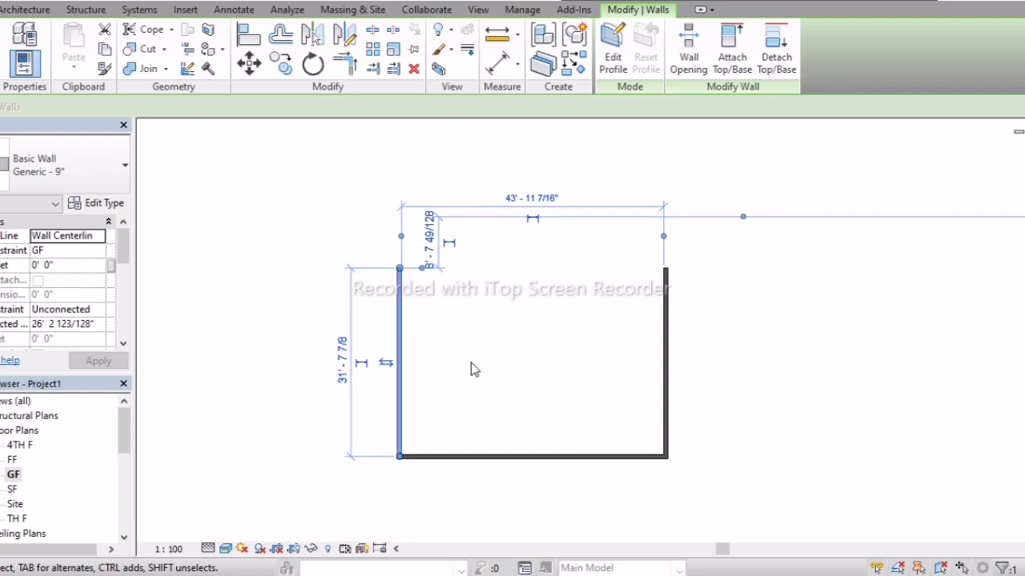
click(451, 435)
click(404, 389)
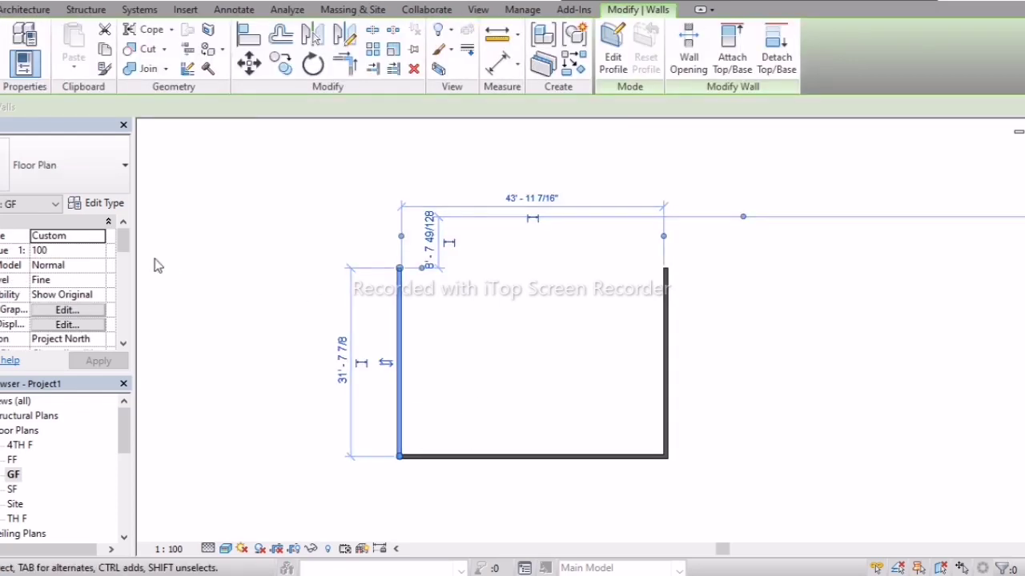
Change the lower and right practice walls to the Generic - 9" wall type.
click(515, 458)
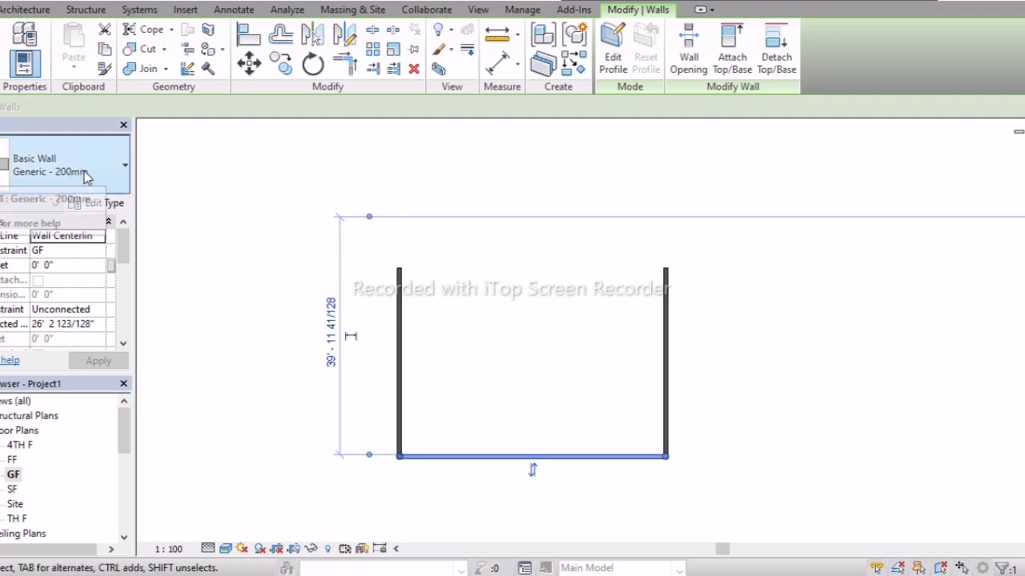
click(545, 354)
drag(691, 487, 614, 425)
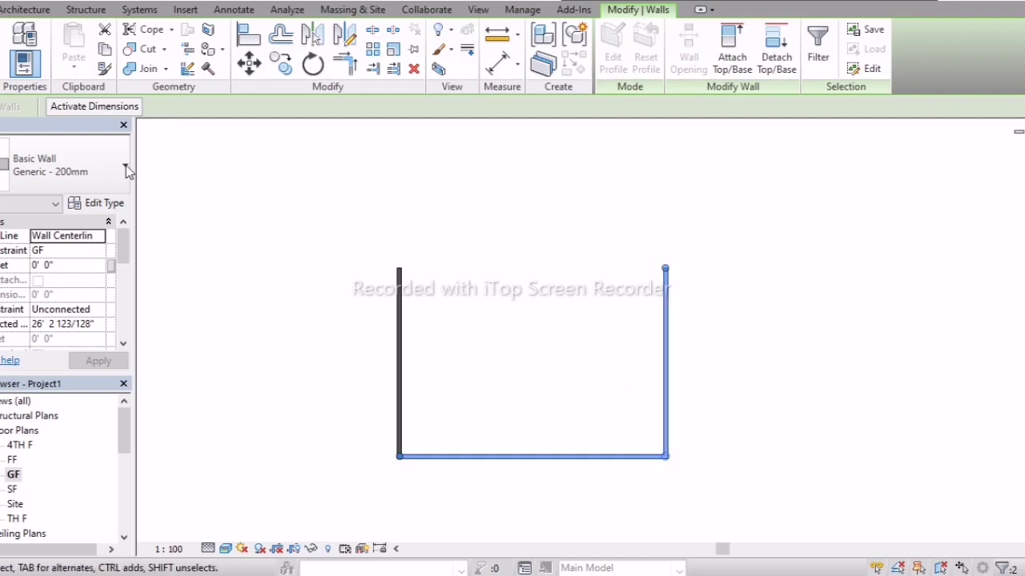
click(79, 157)
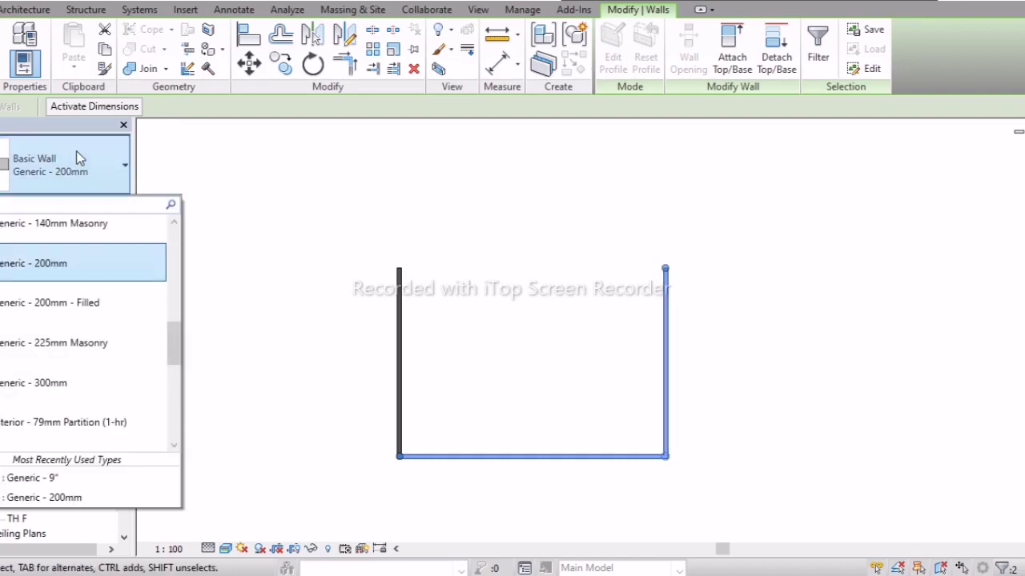
scroll(99, 335, down, 5)
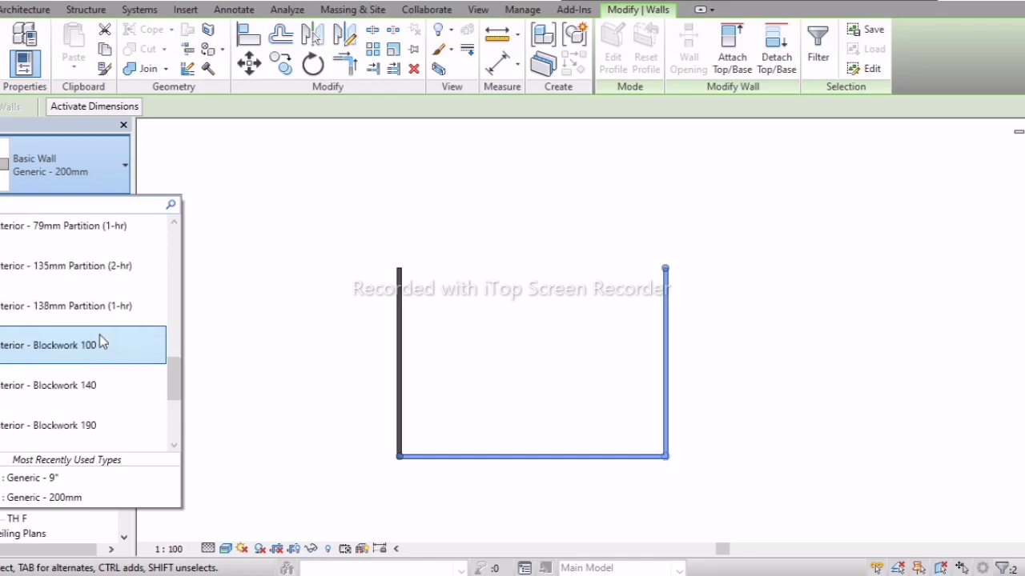
scroll(100, 334, down, 1)
scroll(99, 335, up, 3)
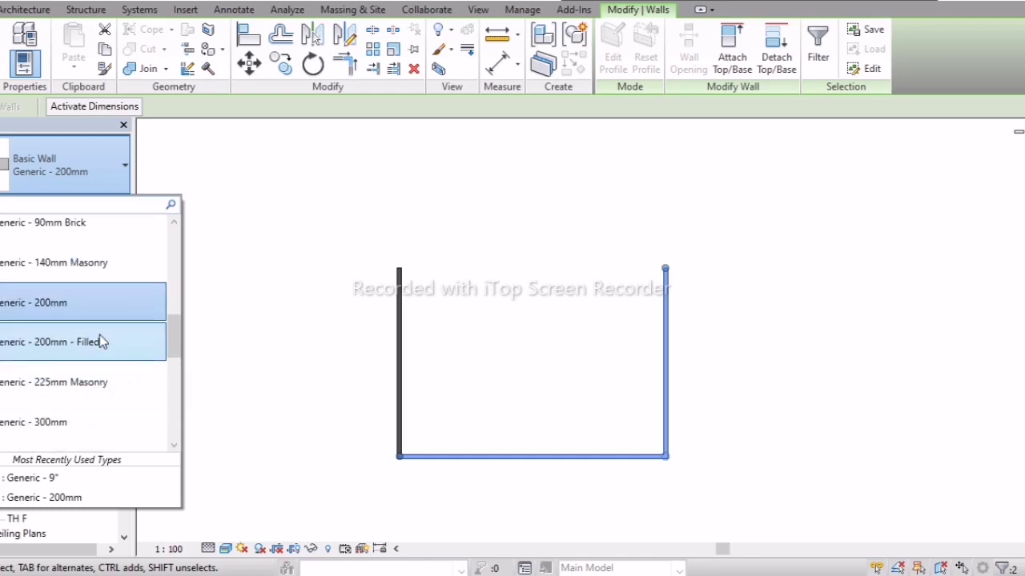
scroll(101, 342, up, 3)
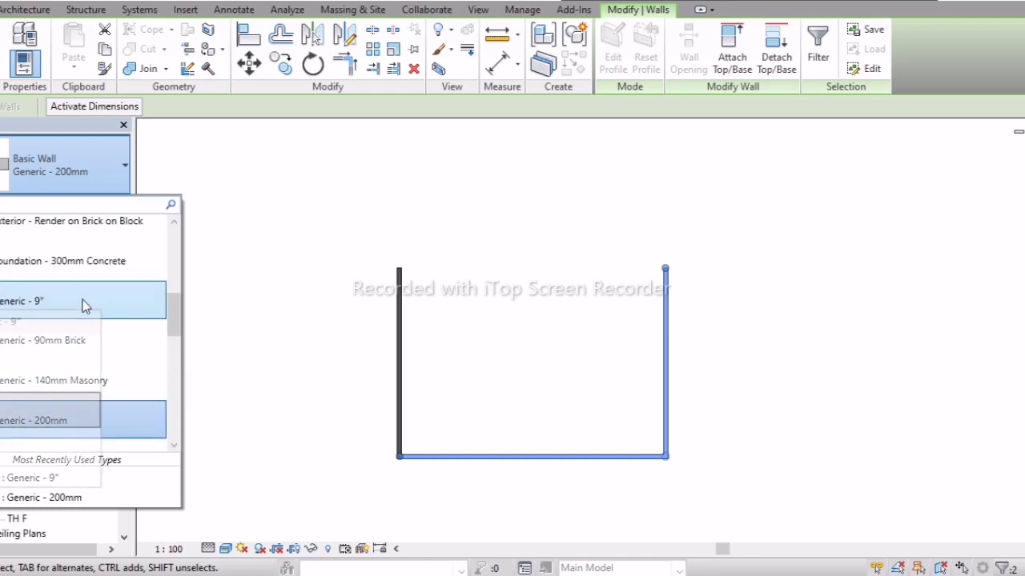
click(85, 300)
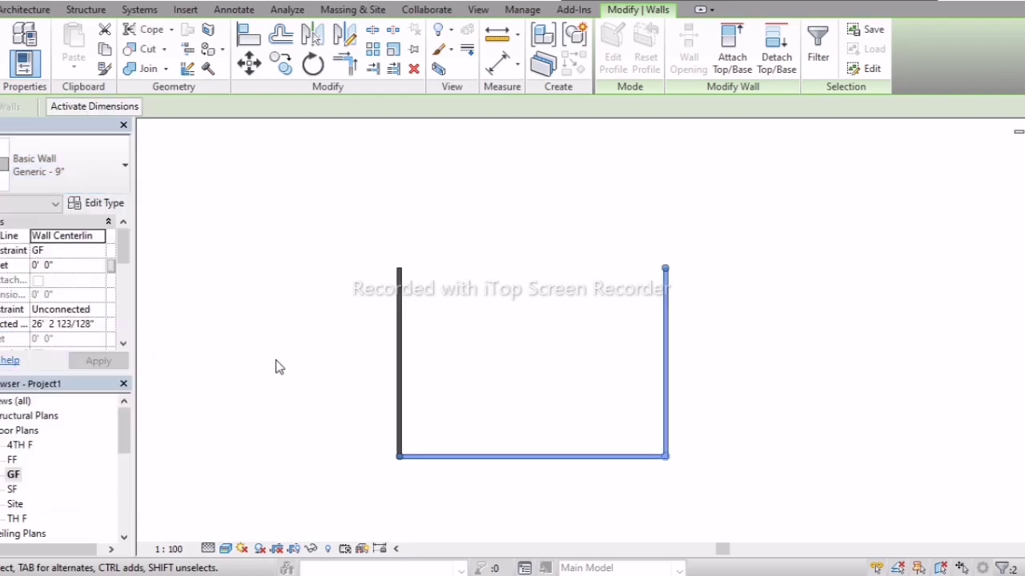
click(297, 334)
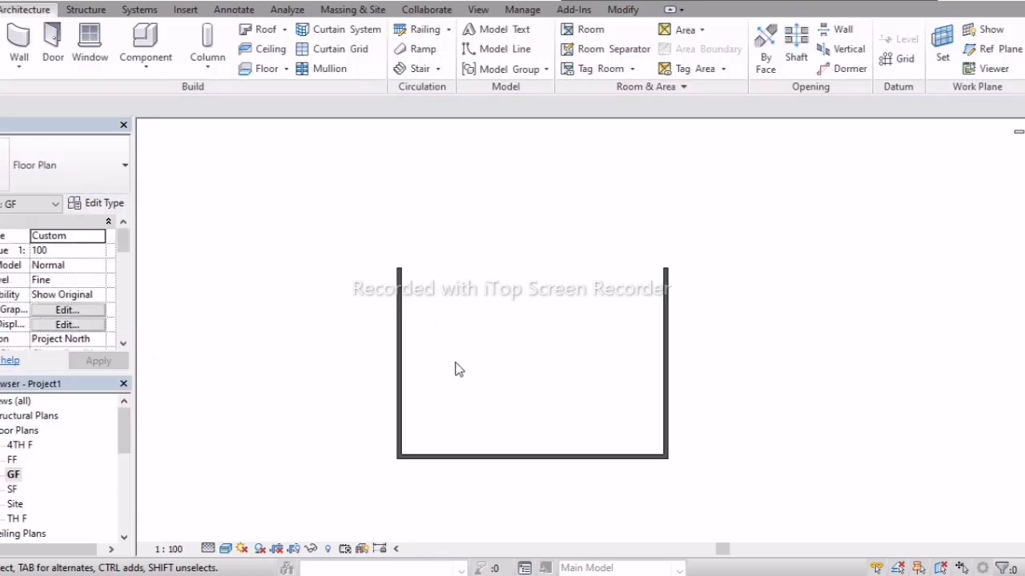
Check the remaining topics on the DAY 02 contents slide in PowerPoint, and return to the GF plan in Revit.
click(400, 318)
key(Delete)
key(alt+Tab)
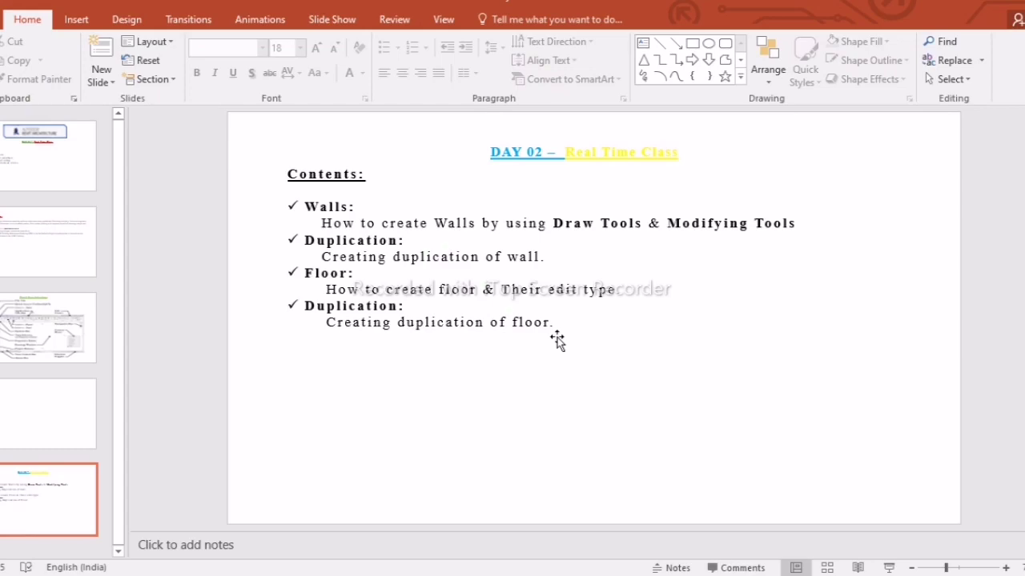
key(alt+Tab)
scroll(524, 341, down, 3)
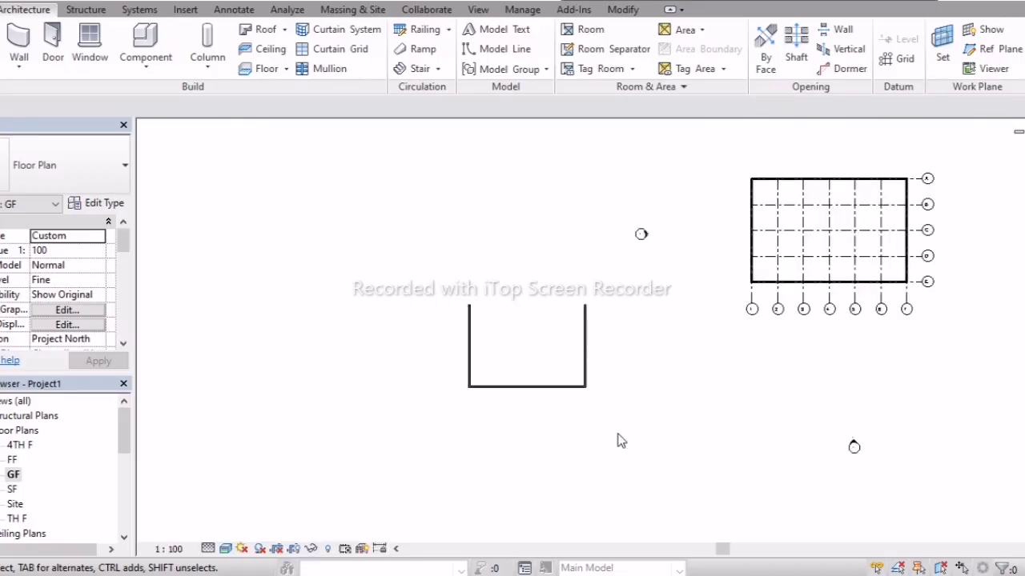
Delete the three practice walls from the GF plan.
drag(620, 441, 418, 299)
key(Delete)
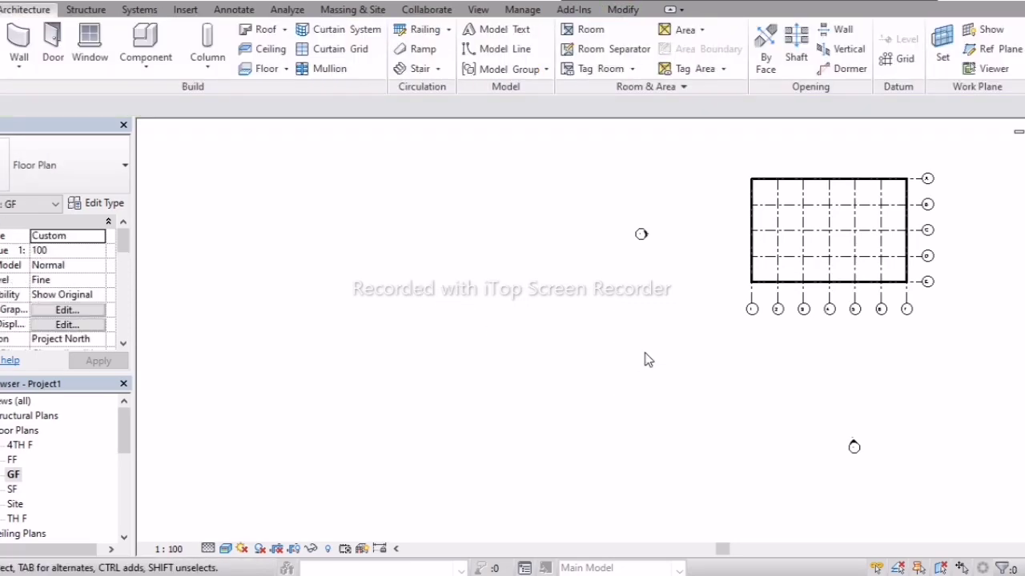
Create a Generic 150mm floor on GF with a rectangular boundary around the building, about 4' 2" beyond grid A's wall and 18' 8" beyond grid 7's wall.
middle_drag(648, 360, 366, 407)
scroll(533, 313, up, 4)
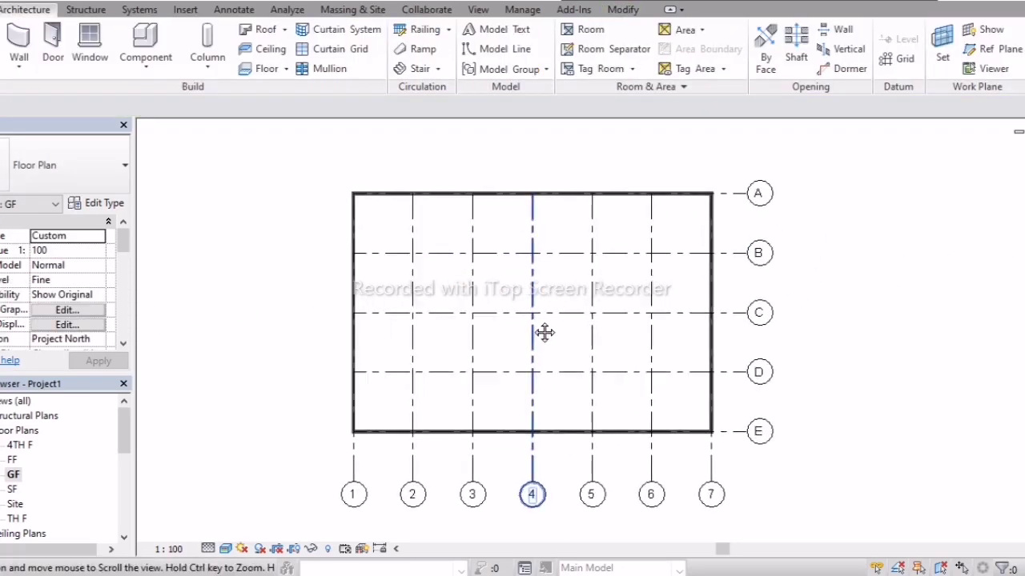
mouse_move(544, 333)
middle_down()
mouse_move(533, 320)
mouse_move(553, 339)
middle_up()
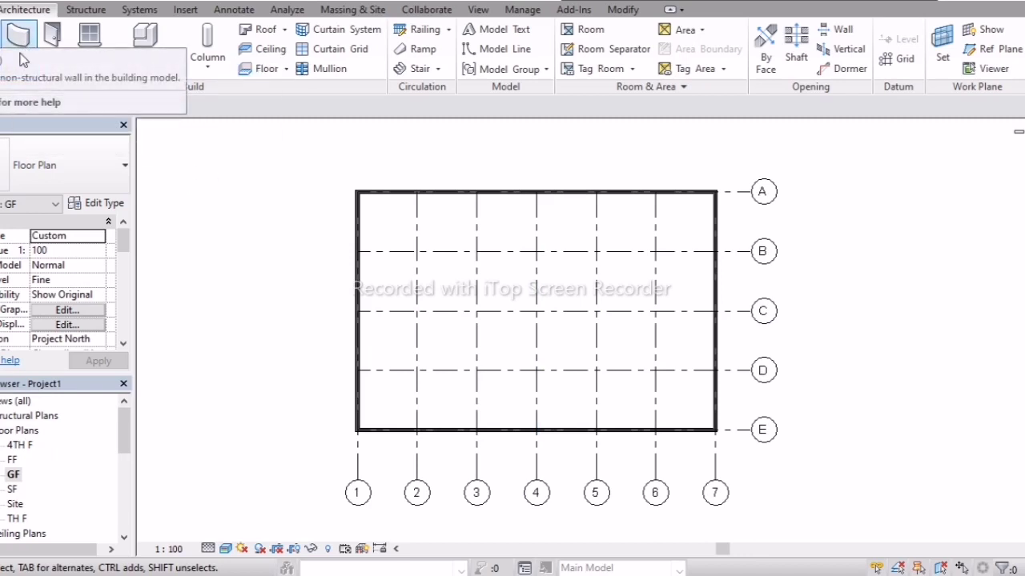
click(265, 69)
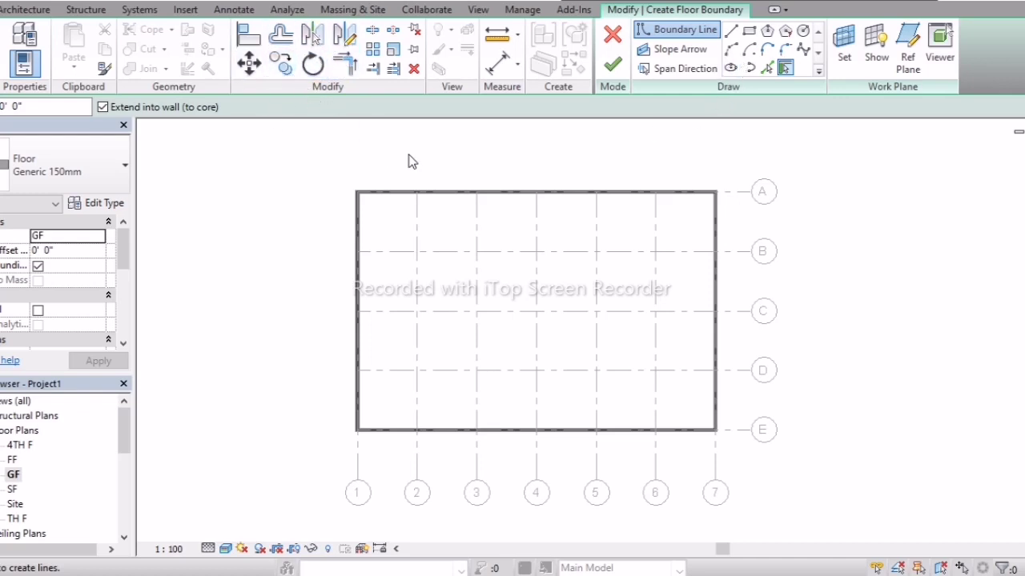
middle_drag(519, 176, 507, 178)
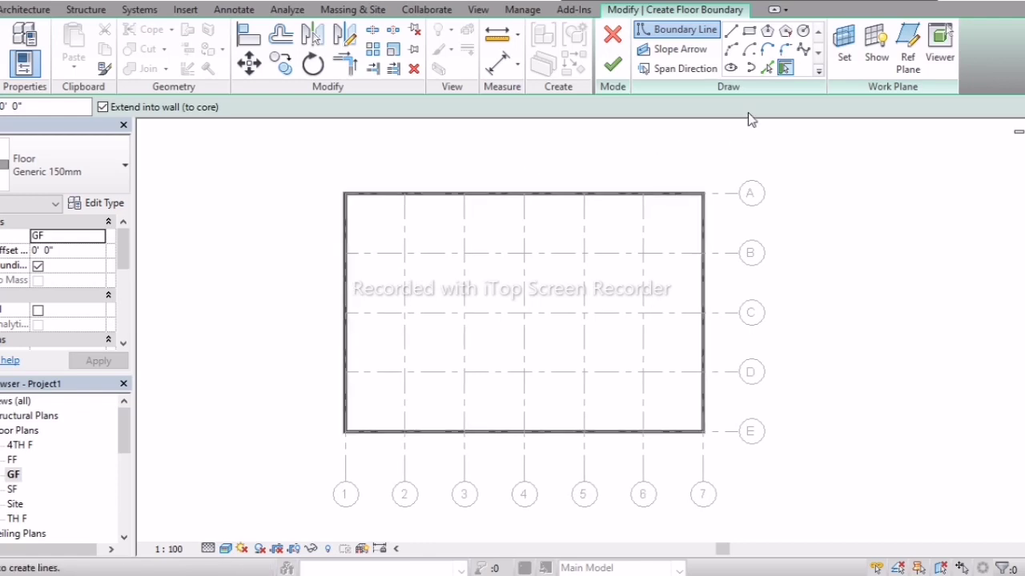
click(747, 32)
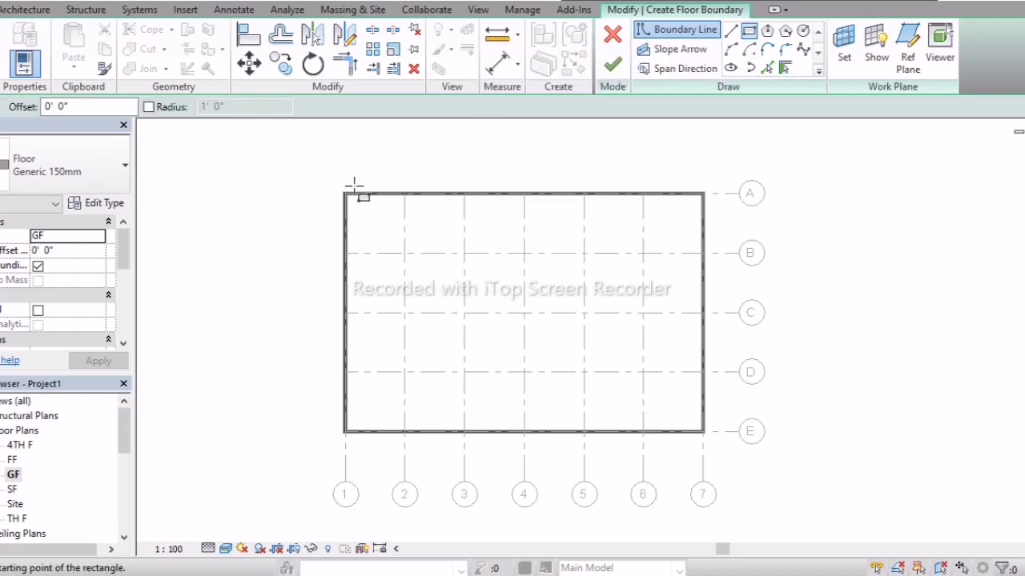
click(322, 168)
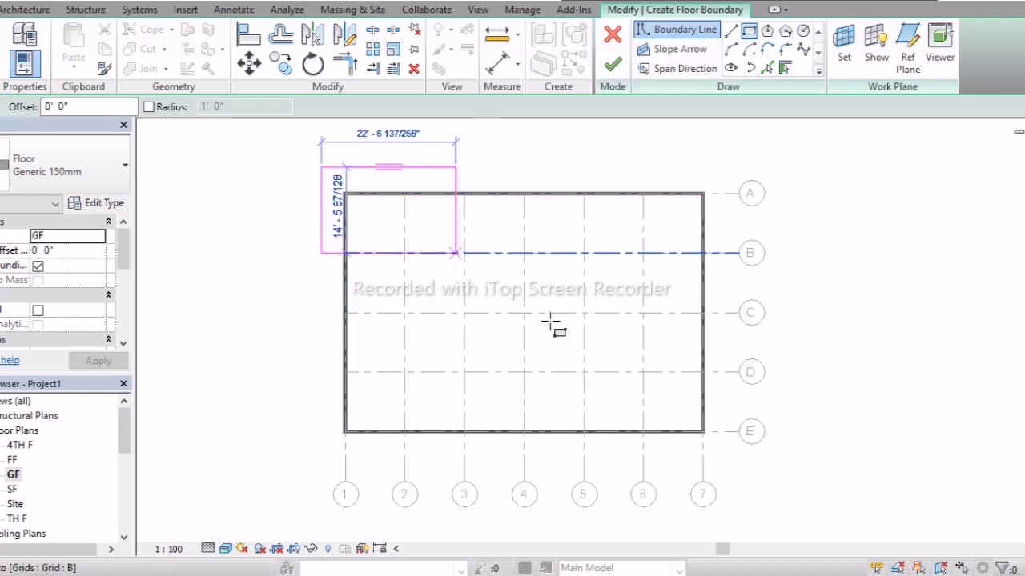
click(817, 470)
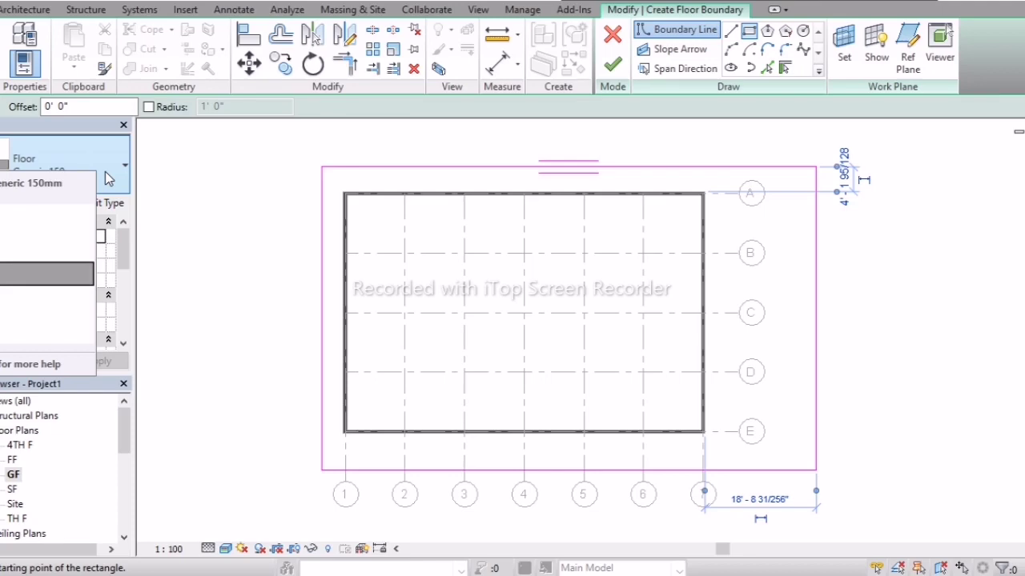
click(614, 68)
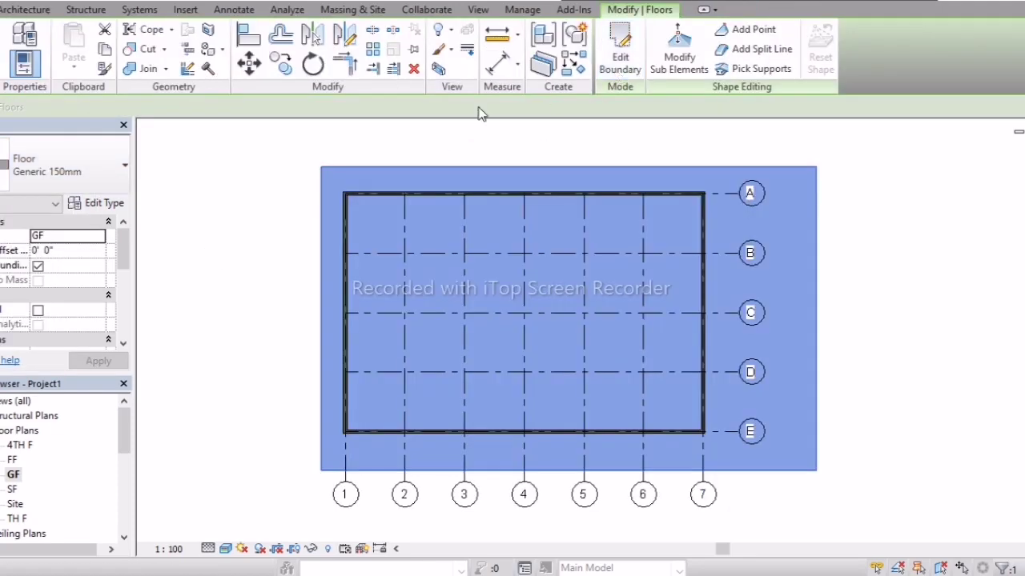
click(197, 152)
Open the default 3D view and examine the new floor around the walls.
click(478, 9)
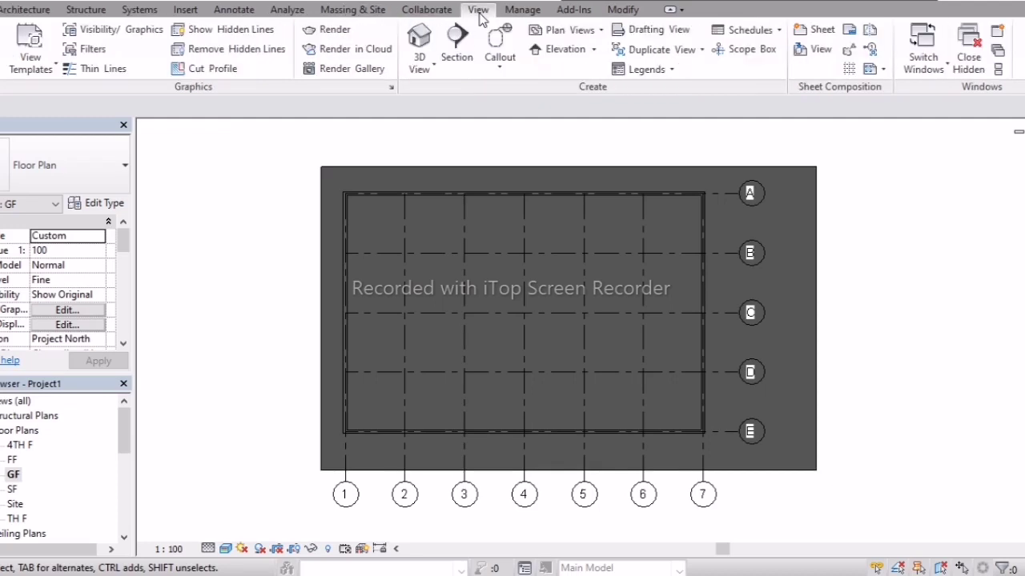
click(418, 48)
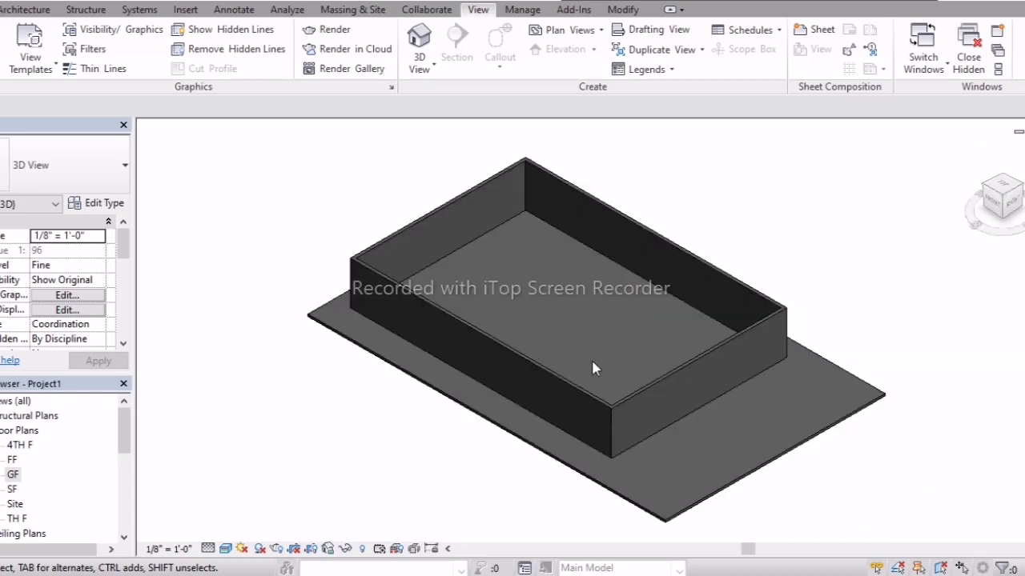
middle_drag(591, 358, 479, 368)
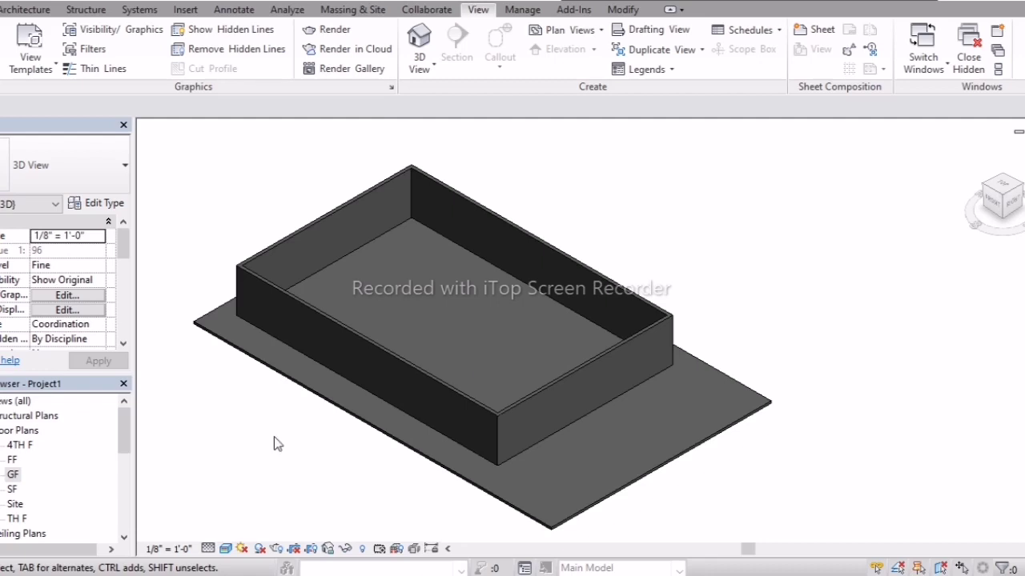
On the FF floor plan, start a Generic 150mm floor and pick grid lines A, 1, E and 7 as its boundary.
double_click(12, 461)
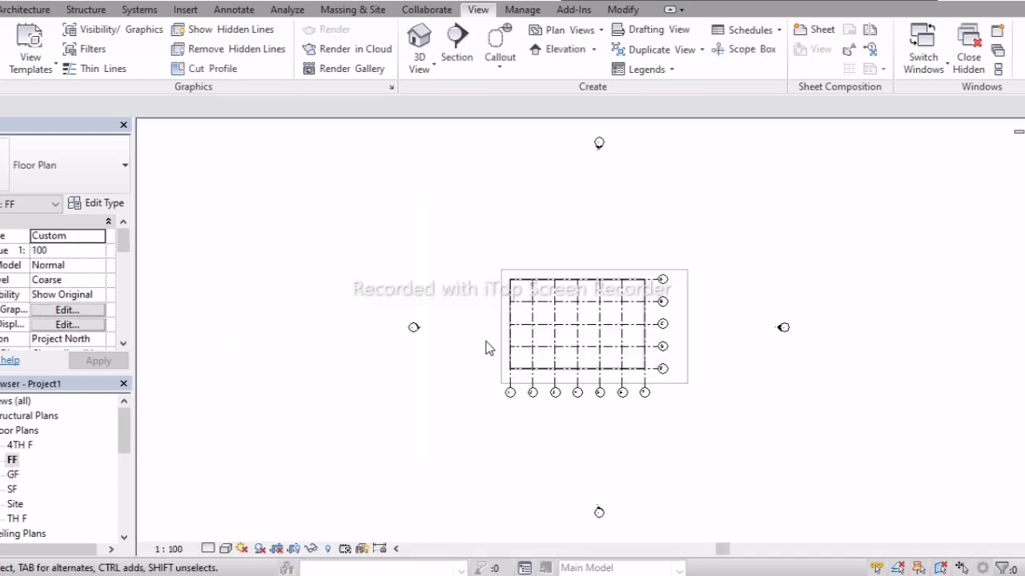
scroll(601, 336, up, 2)
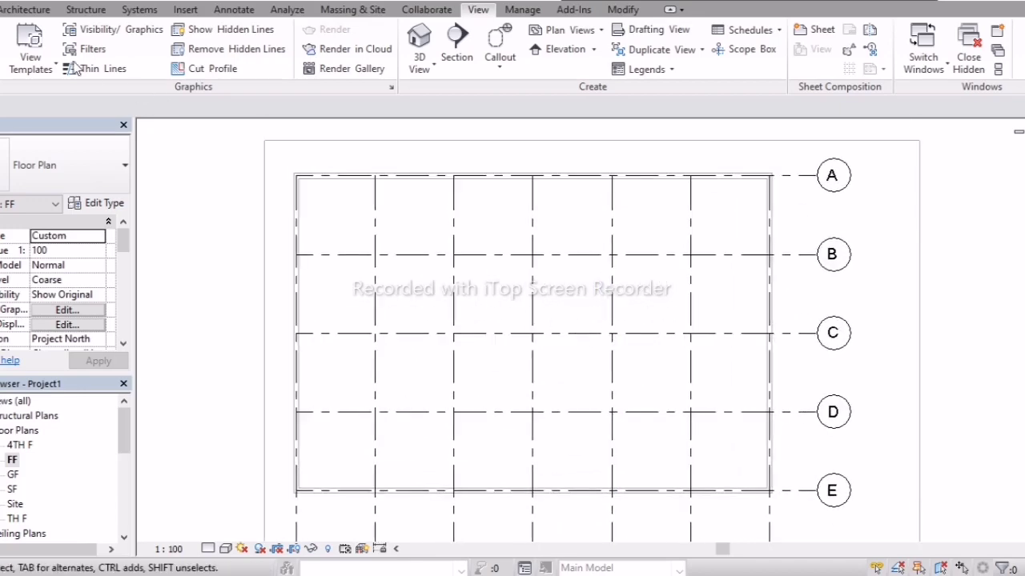
click(32, 10)
click(269, 71)
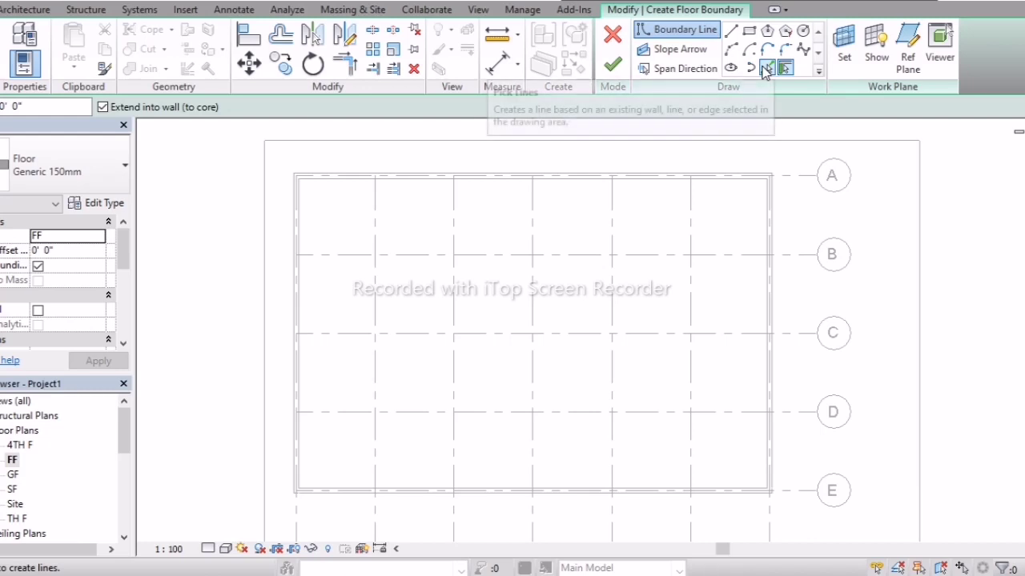
click(765, 70)
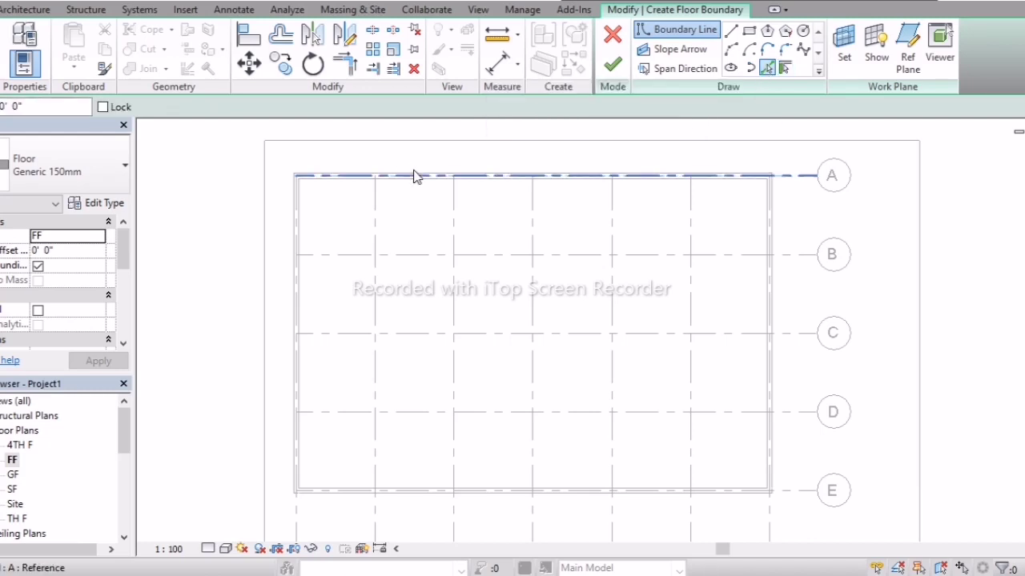
click(300, 221)
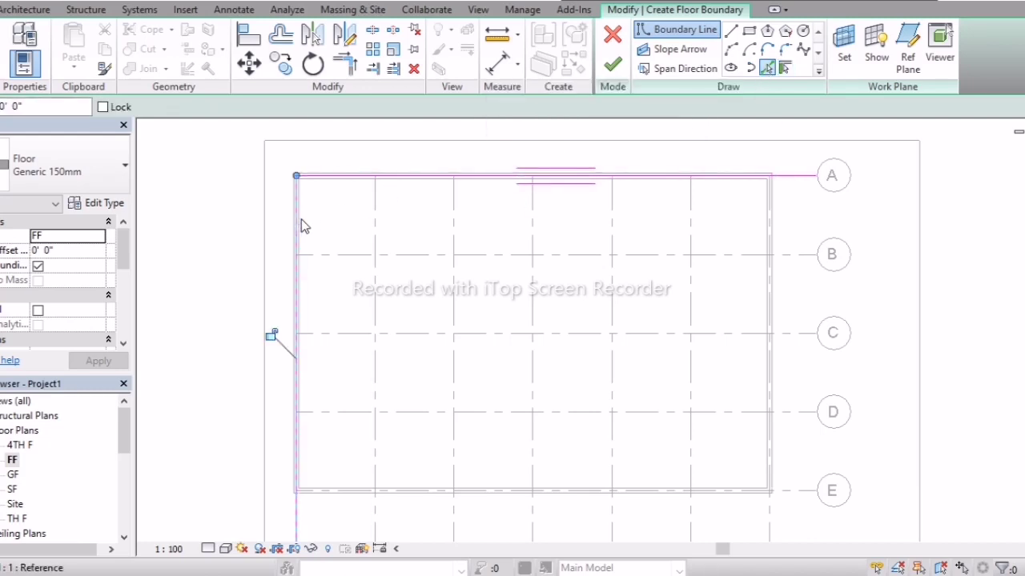
click(393, 491)
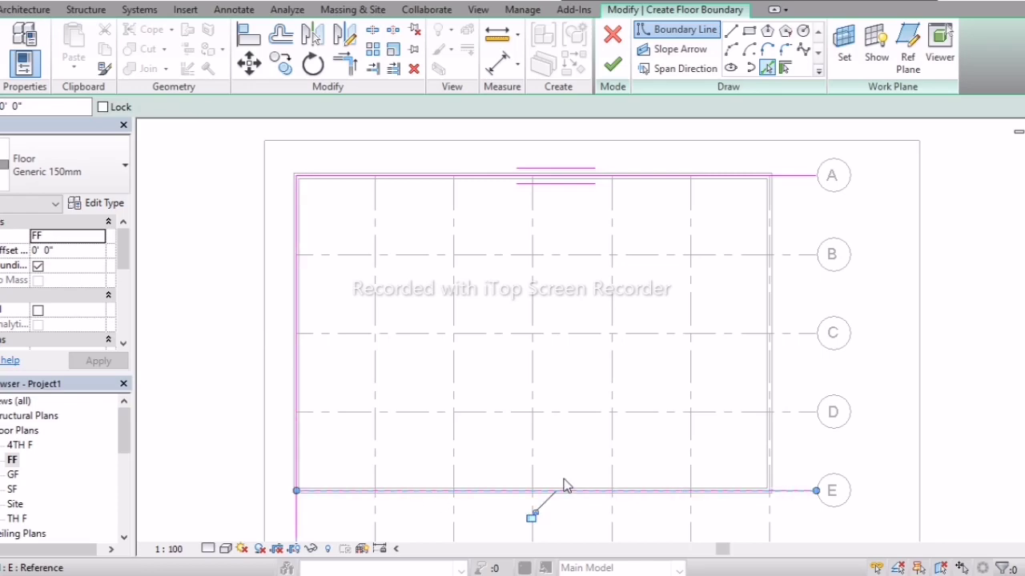
click(772, 425)
Trim the overrunning floor boundary lines to clean corners where grids E and 7, E and 1, and A and 7 meet.
scroll(653, 255, down, 3)
scroll(714, 411, up, 5)
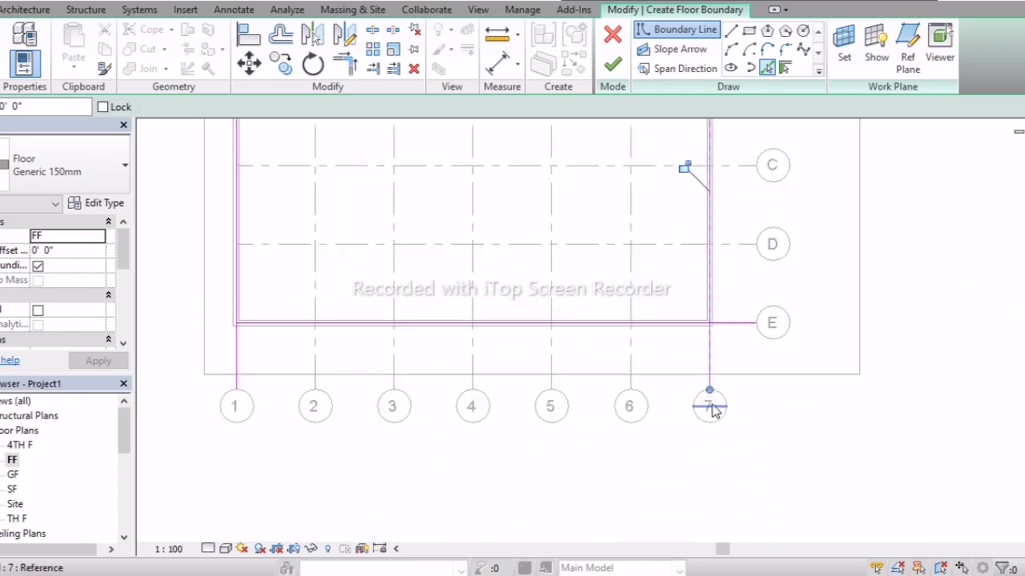
middle_drag(753, 368, 766, 416)
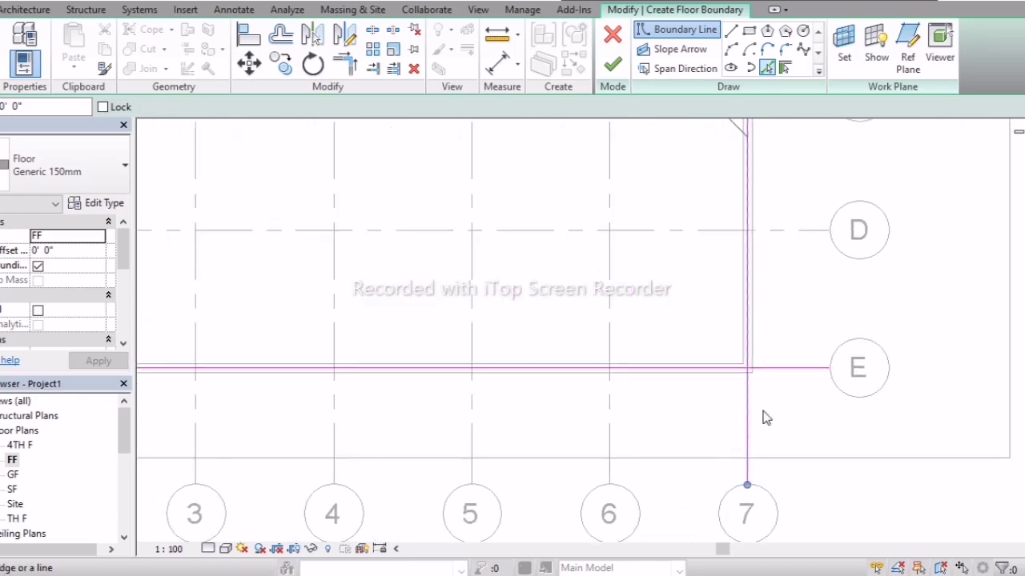
scroll(767, 416, down, 2)
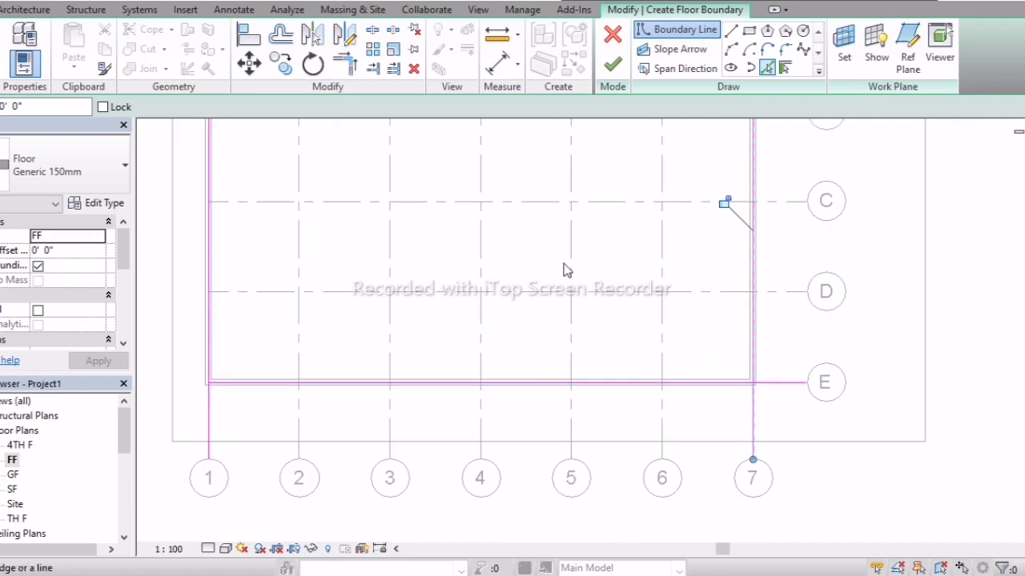
click(344, 62)
click(657, 383)
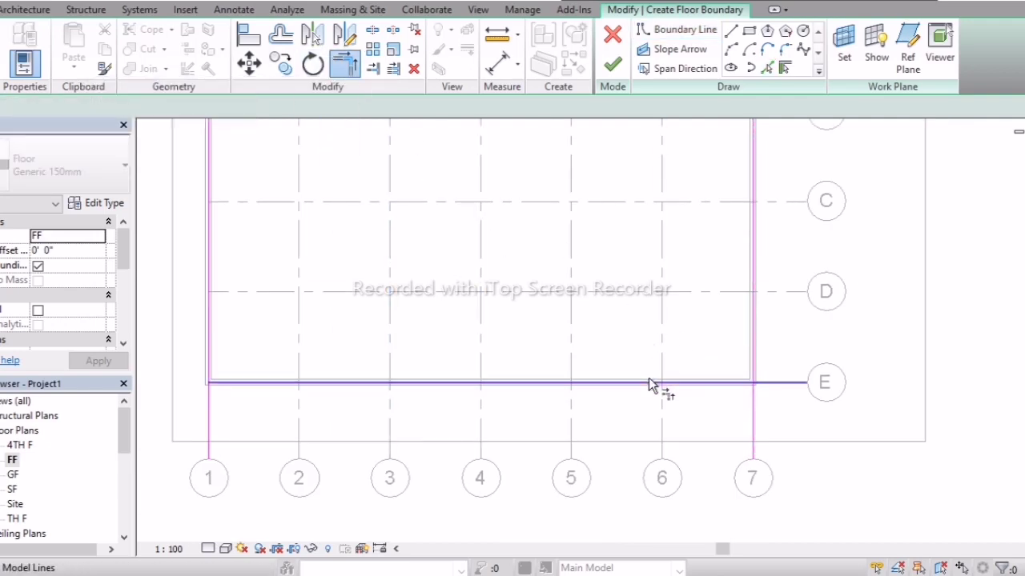
click(754, 319)
middle_drag(467, 266, 532, 293)
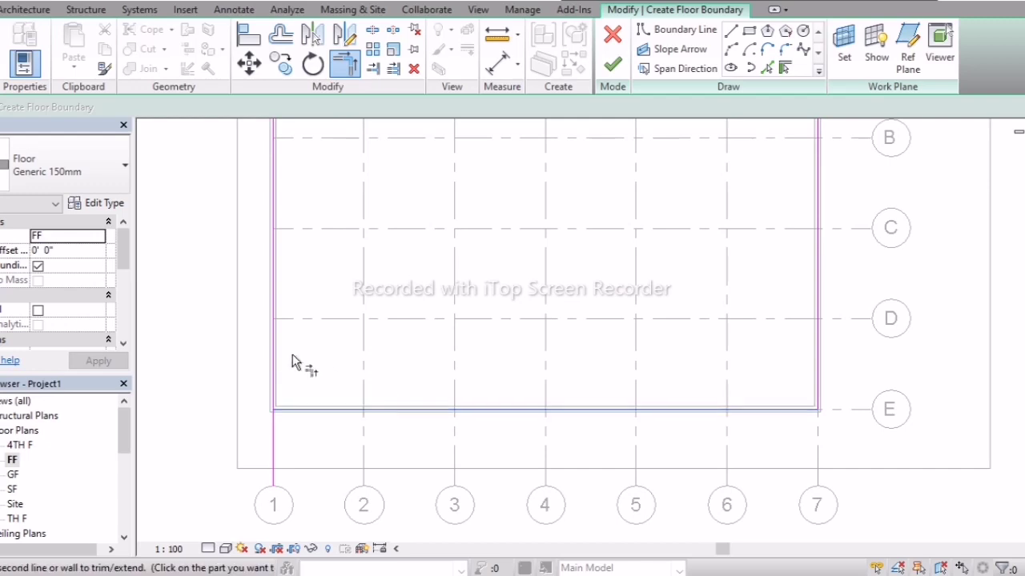
middle_drag(441, 295, 411, 471)
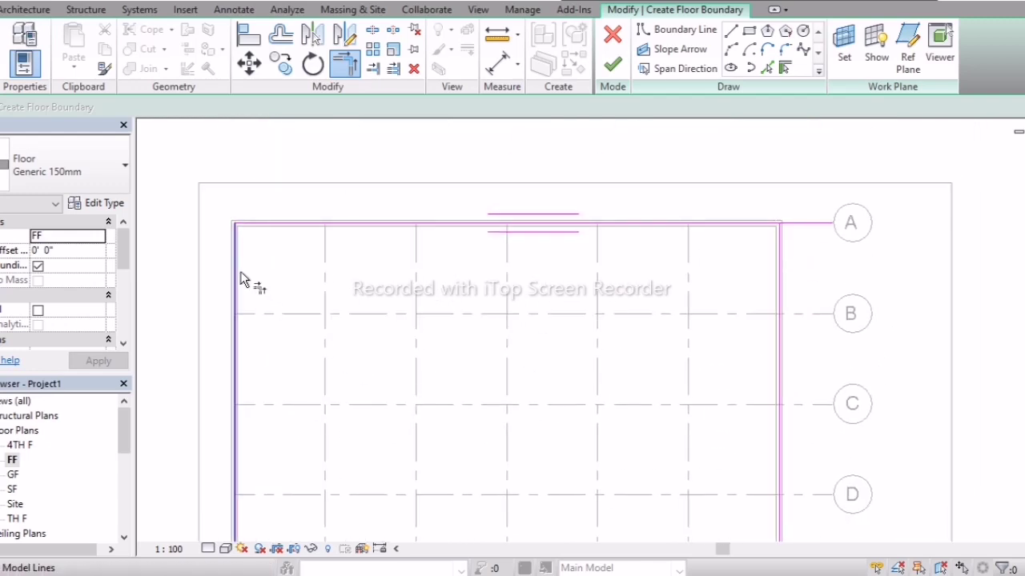
click(755, 235)
click(786, 277)
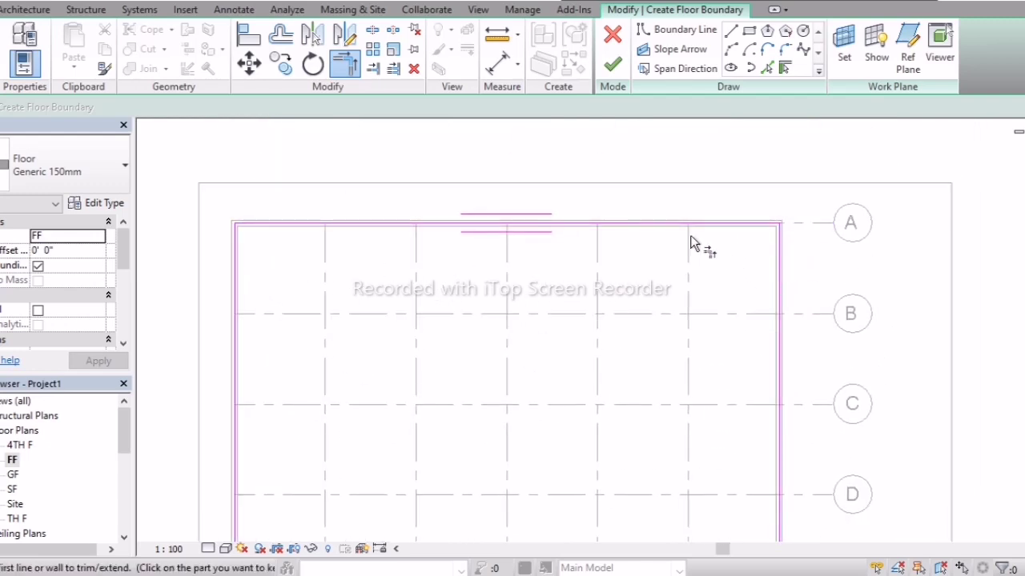
scroll(759, 239, up, 3)
key(Escape)
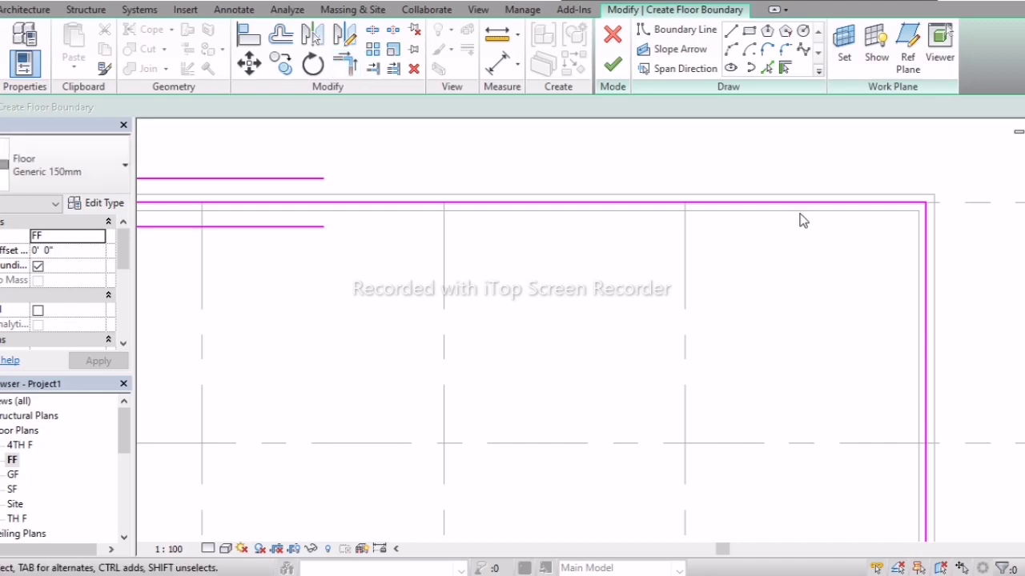
Nudge the floor boundary line along grid A outward to the wall's outer face.
scroll(801, 220, up, 2)
scroll(788, 237, down, 2)
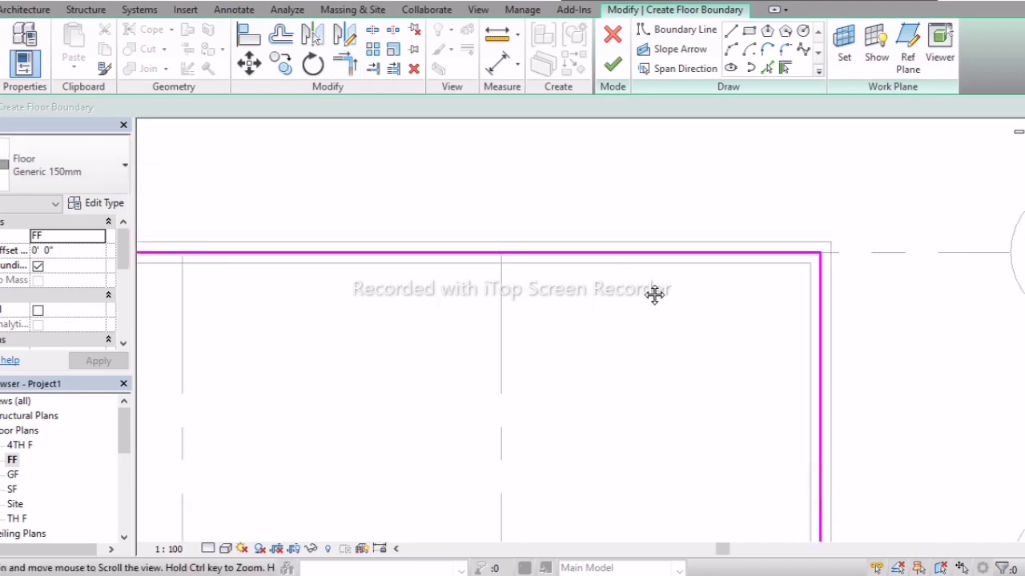
click(730, 237)
scroll(731, 233, up, 1)
key(Up)
key(Up)
key(Up)
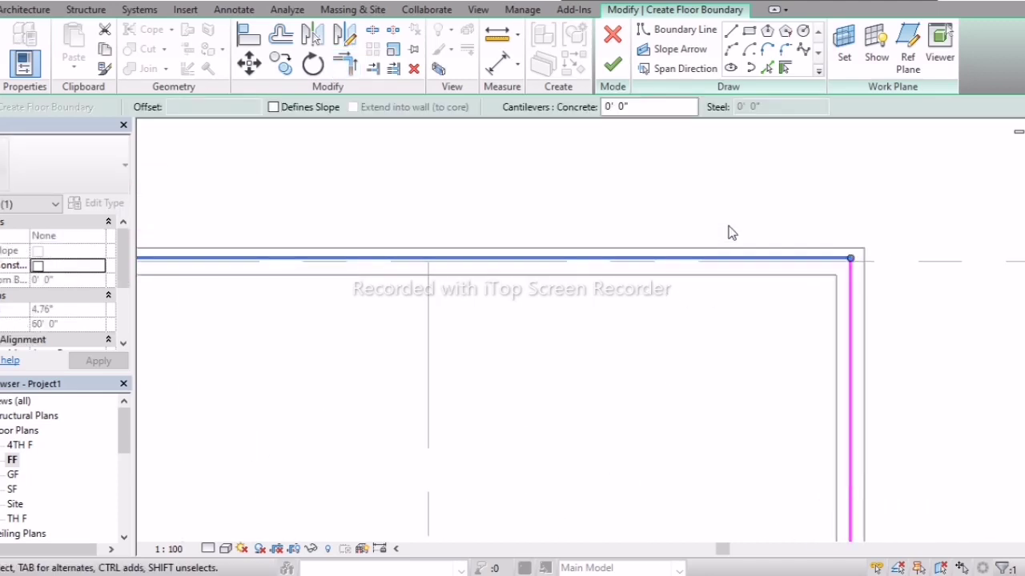
key(Escape)
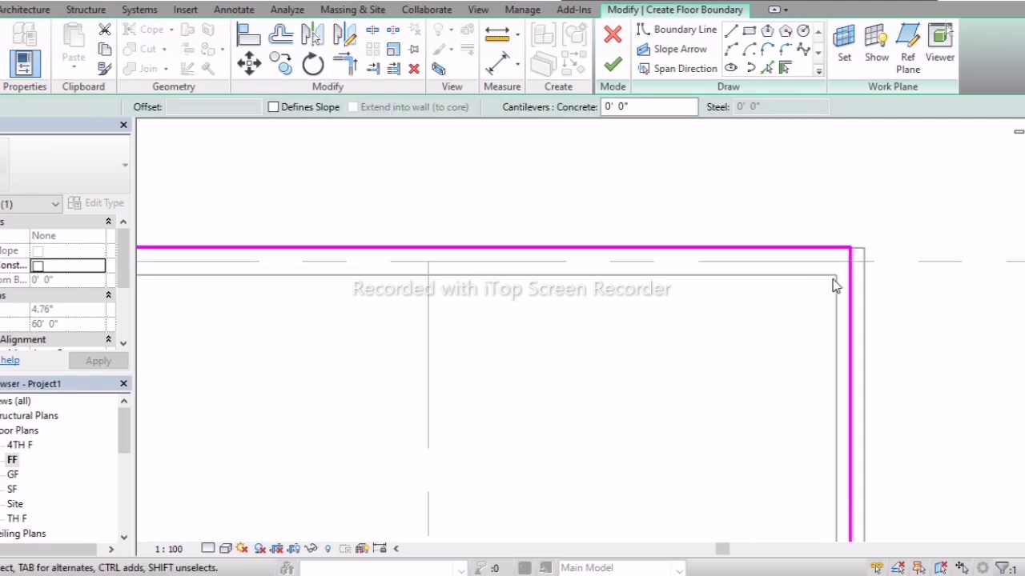
Nudge the floor boundary line along grid 7 outward to the wall's outer face.
click(851, 287)
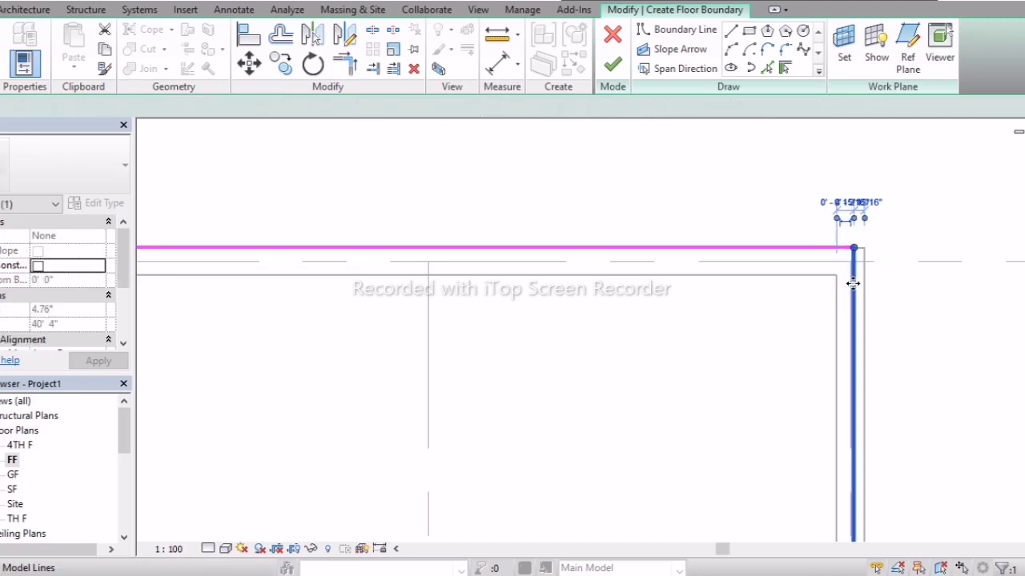
key(Right)
key(Right)
Nudge the floor boundary line along grid 1 outward to the wall's outer face.
scroll(819, 275, down, 4)
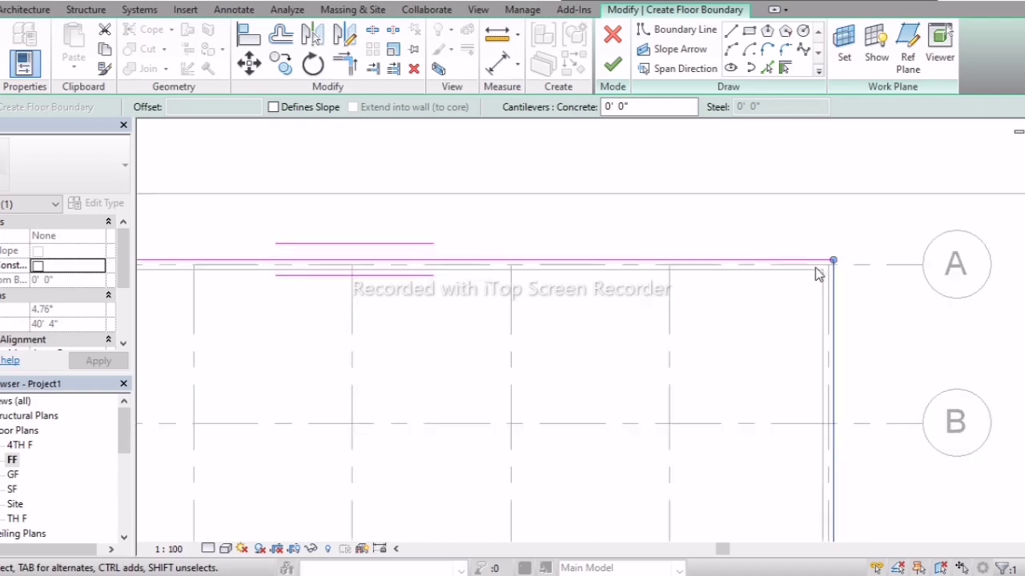
scroll(318, 281, up, 4)
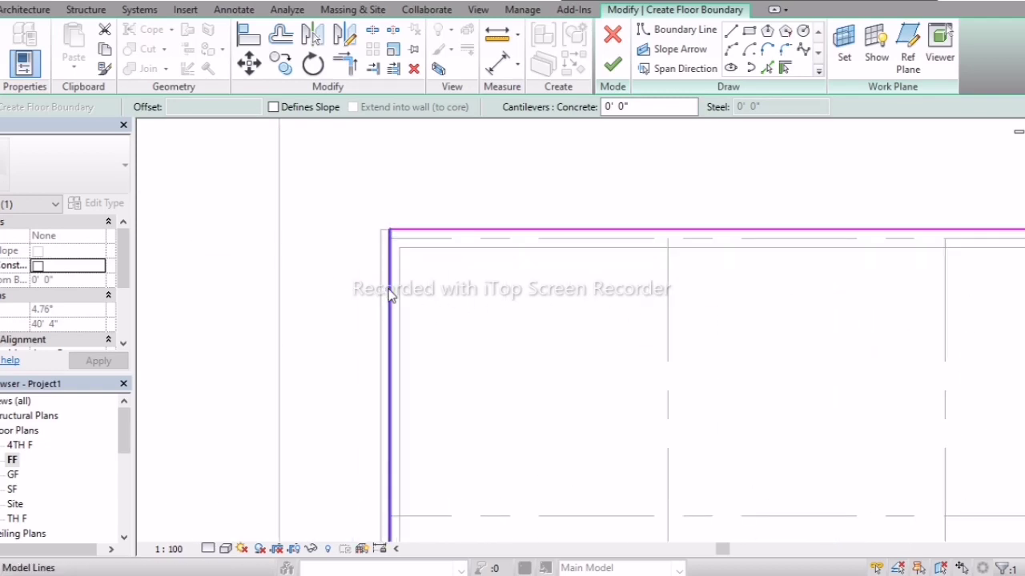
click(391, 296)
key(Left)
key(Left)
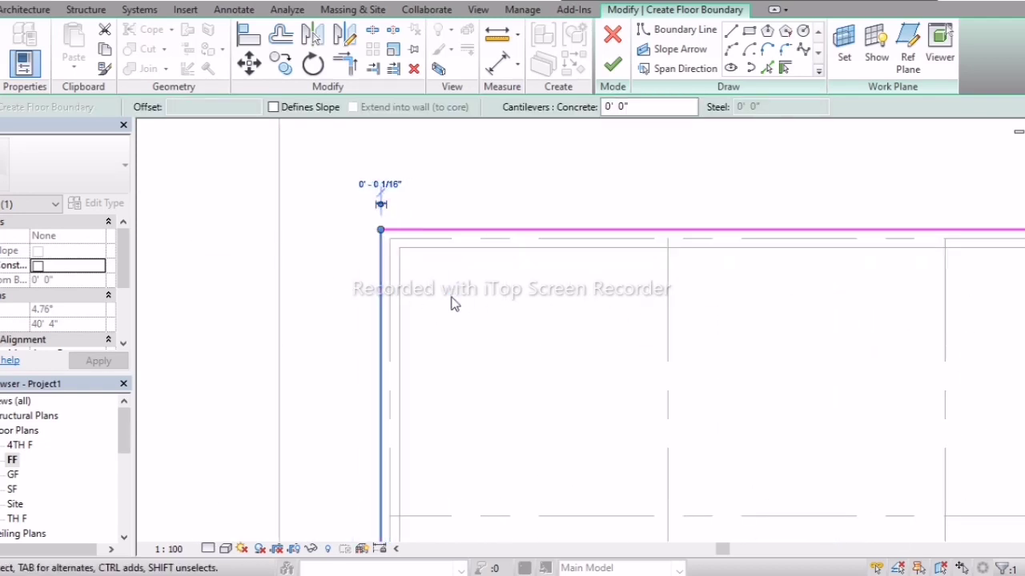
Nudge the floor boundary line along grid E outward to the wall's outer face.
scroll(454, 303, down, 3)
middle_drag(582, 404, 457, 119)
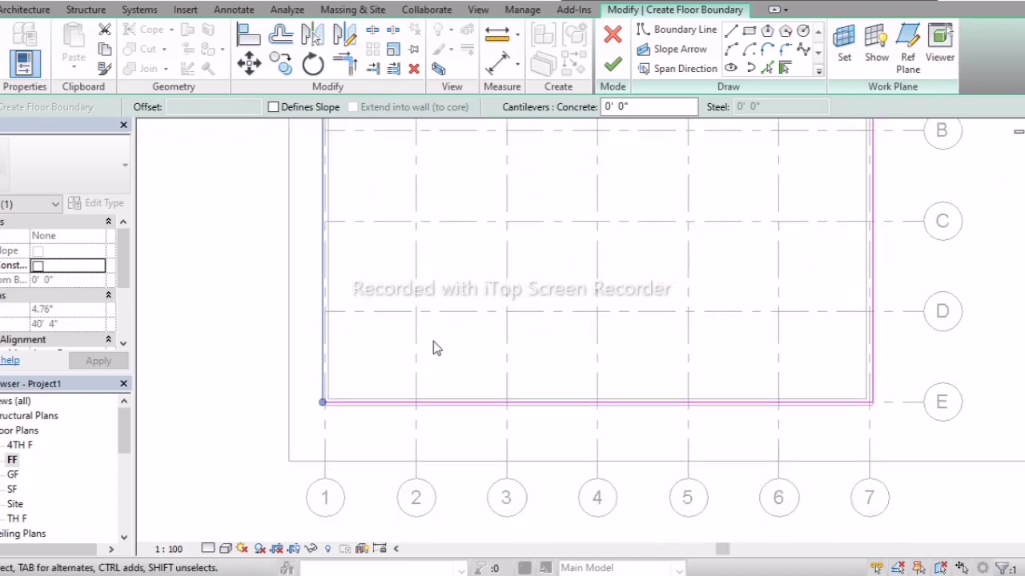
scroll(418, 409, up, 3)
click(429, 371)
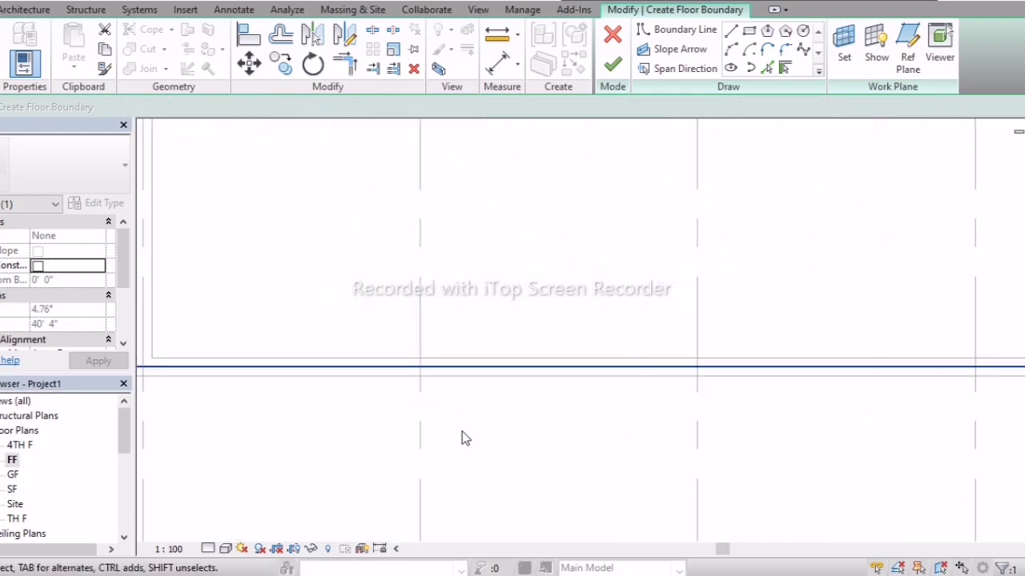
key(Down)
key(Down)
key(Down)
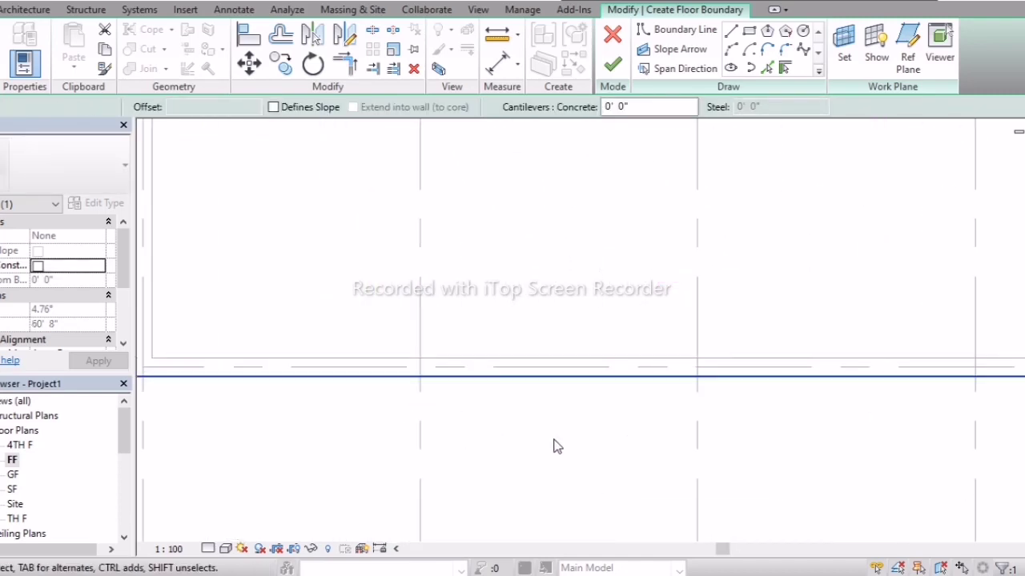
click(553, 446)
Finish the FF floor sketch with the walls below attached to its bottom, and display the model in 3D.
scroll(553, 451, down, 3)
scroll(553, 451, down, 2)
middle_drag(636, 304, 513, 337)
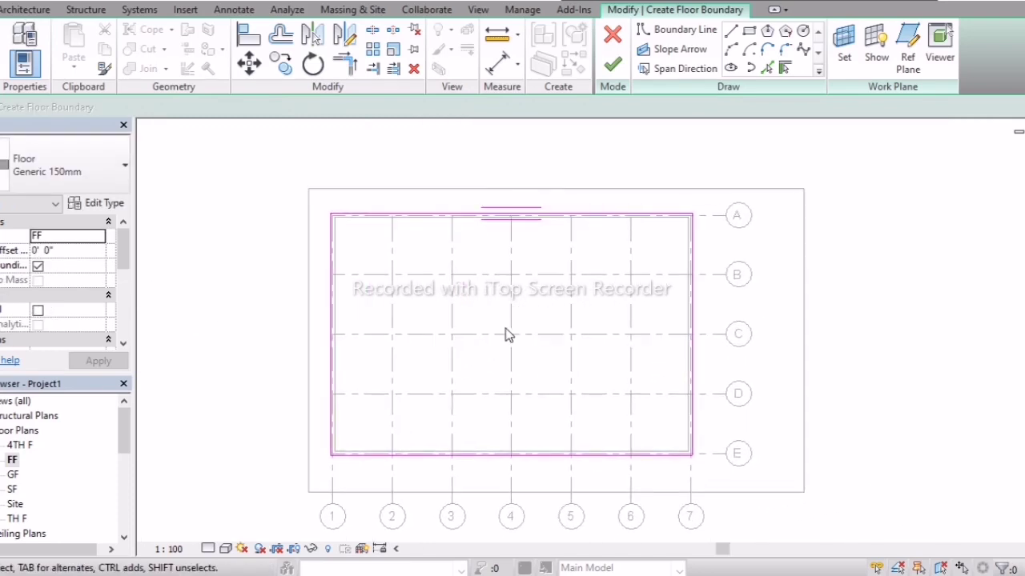
click(612, 64)
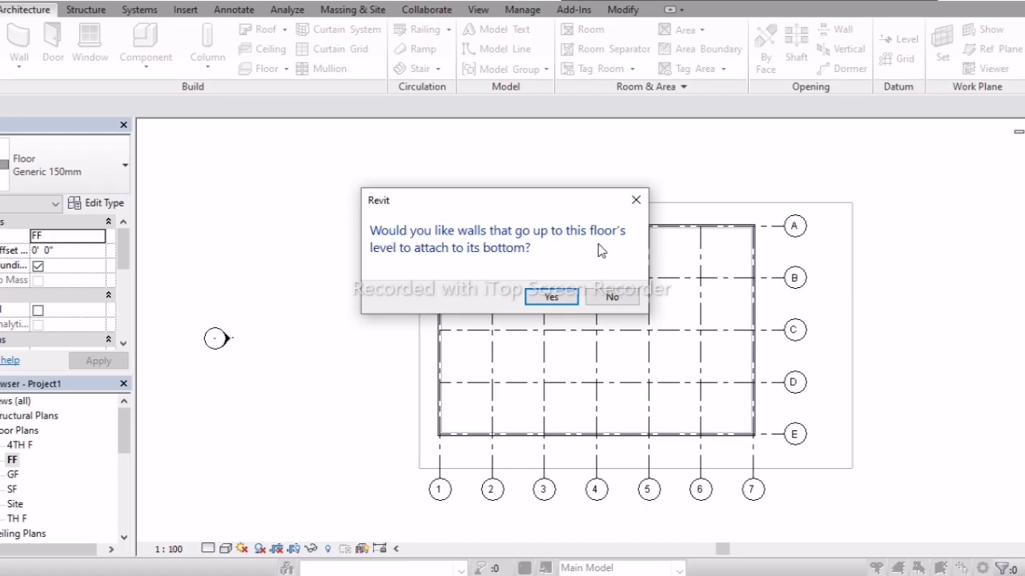
click(550, 299)
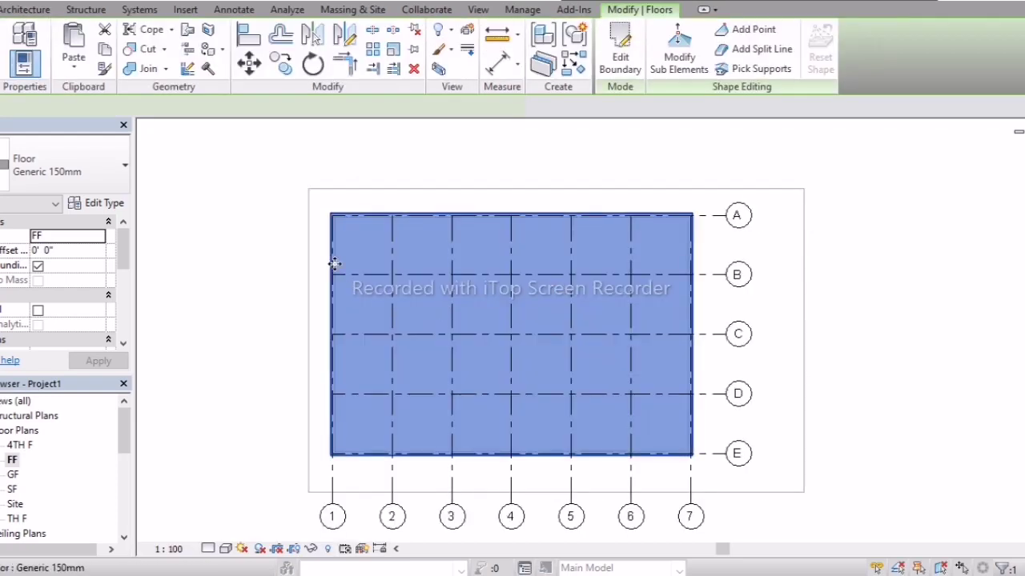
click(281, 240)
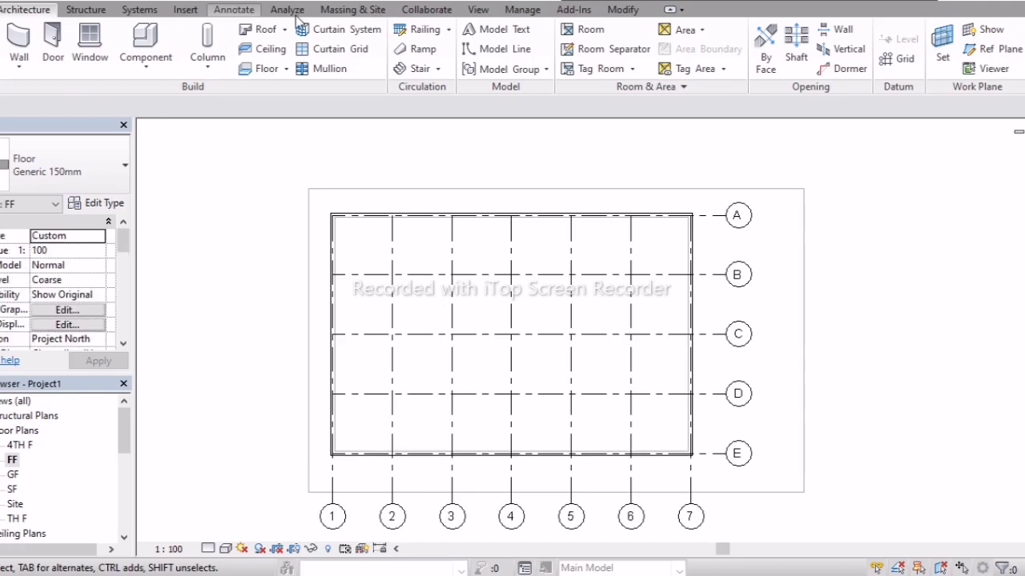
click(478, 9)
click(419, 48)
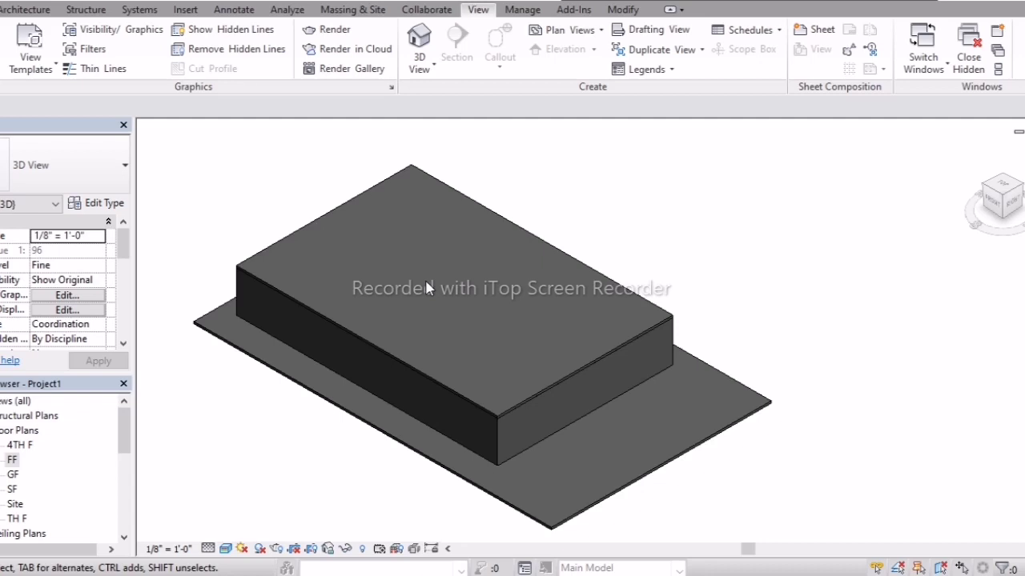
On the FF floor plan, draw a rectangle of Generic - 200mm walls from the grid A-1 intersection to grid E-5.
double_click(12, 460)
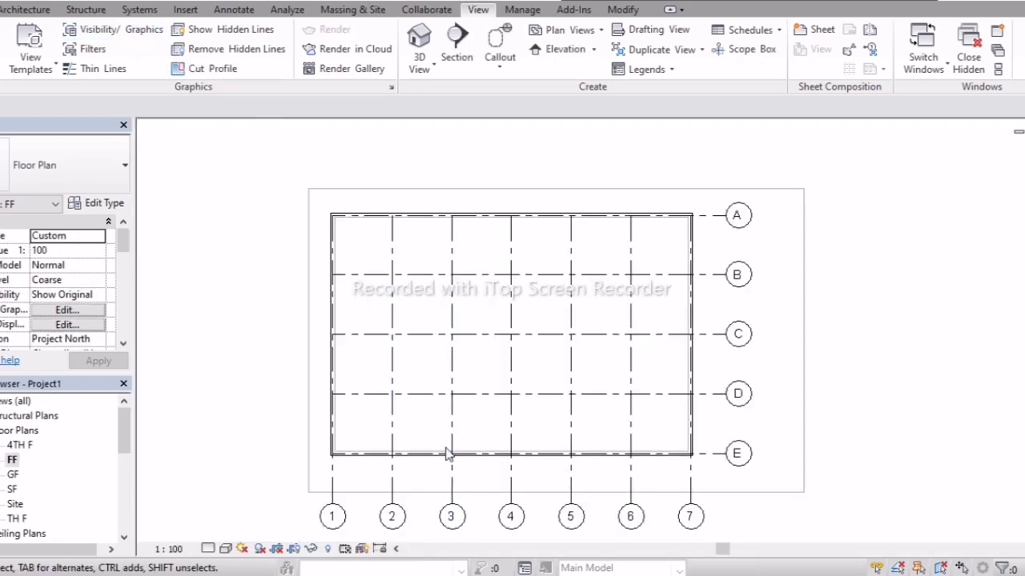
click(38, 11)
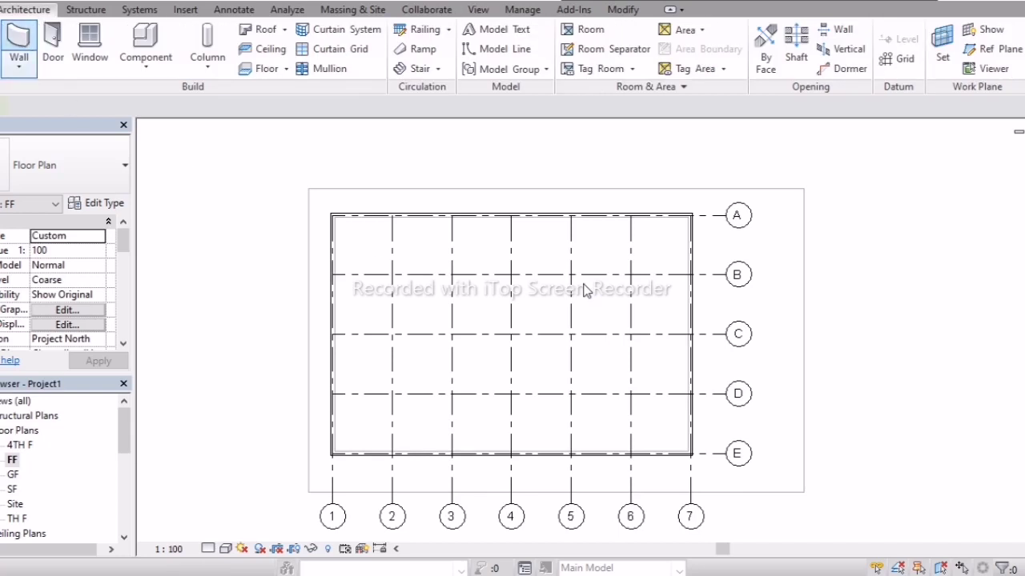
key(w)
key(a)
click(624, 32)
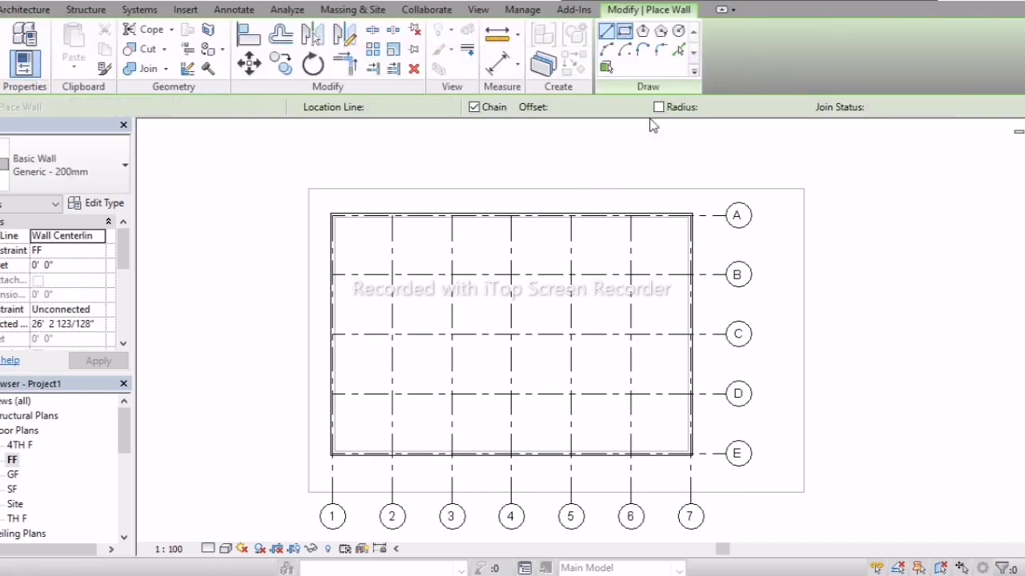
scroll(340, 224, up, 3)
scroll(344, 215, up, 2)
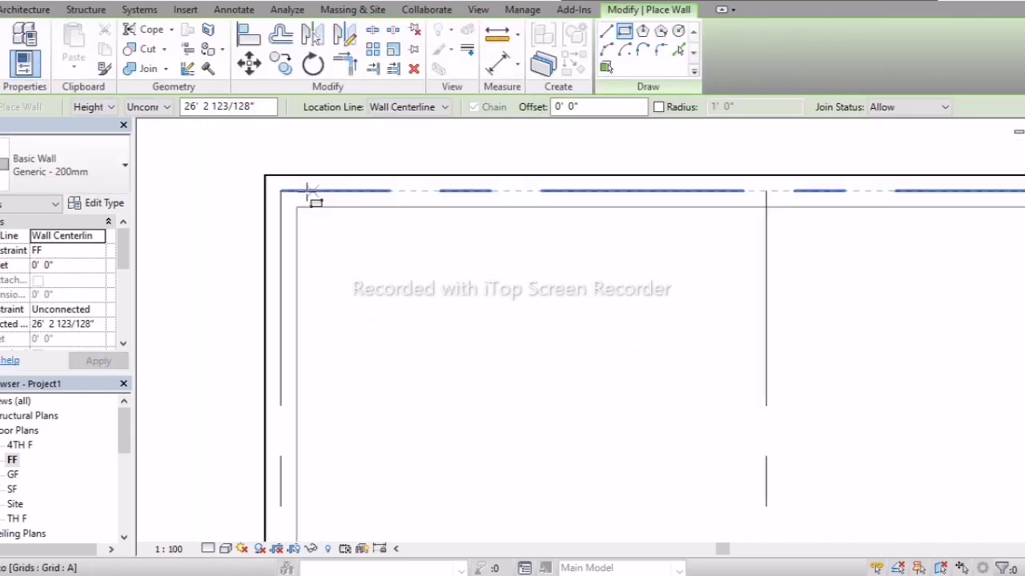
scroll(281, 190, down, 4)
click(280, 191)
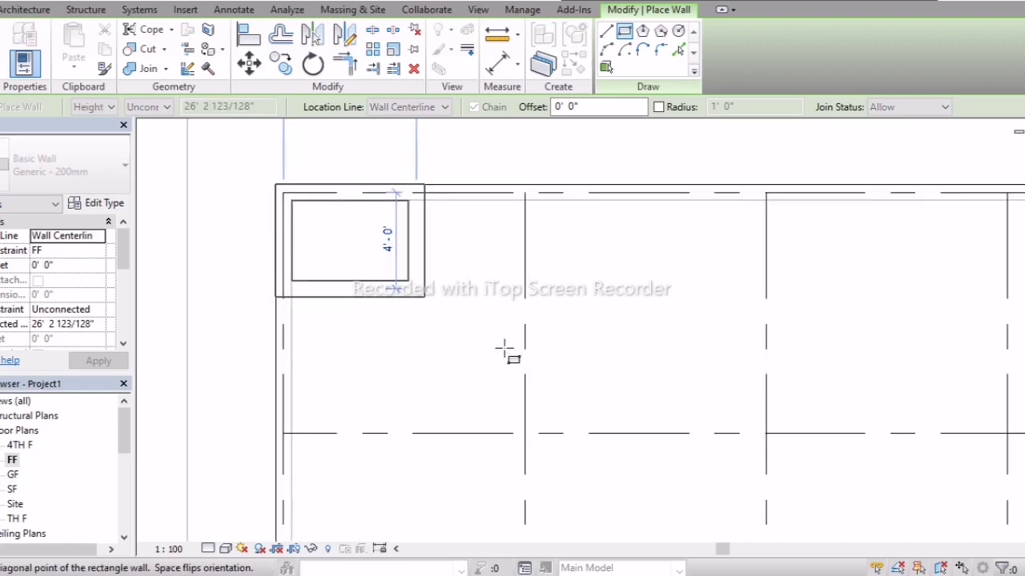
middle_drag(503, 347, 606, 343)
scroll(605, 343, down, 2)
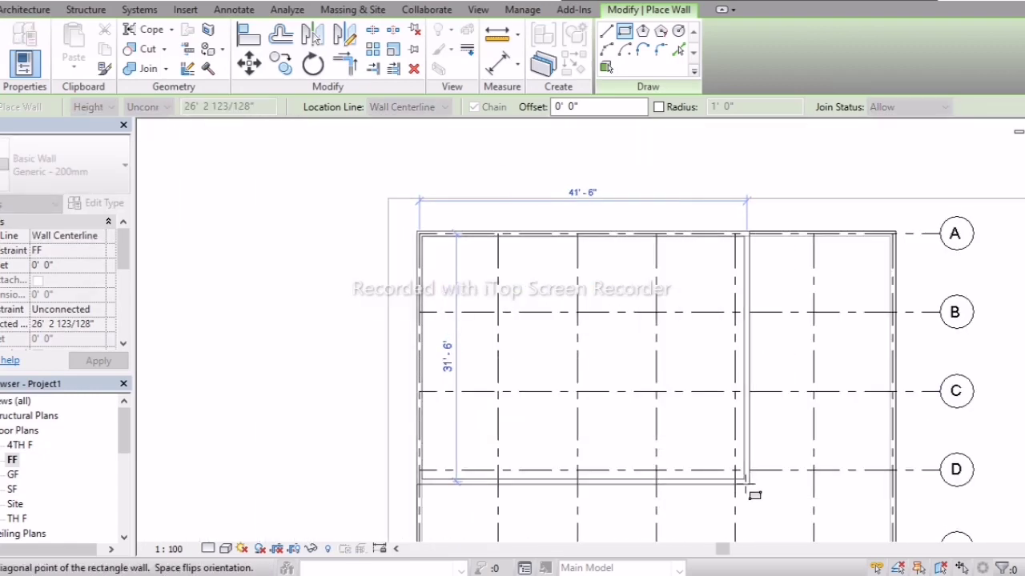
middle_drag(816, 487, 622, 338)
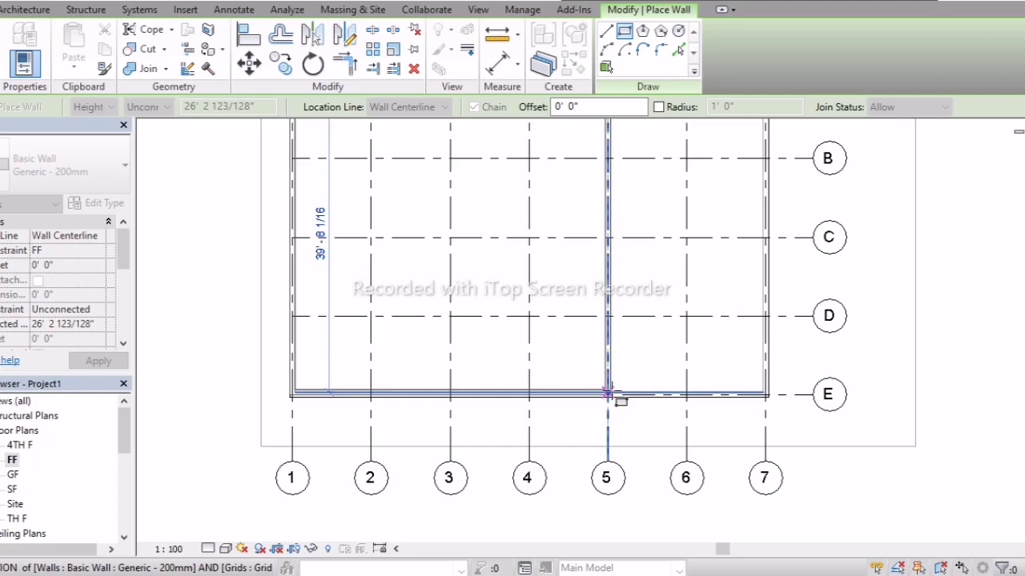
scroll(608, 393, up, 4)
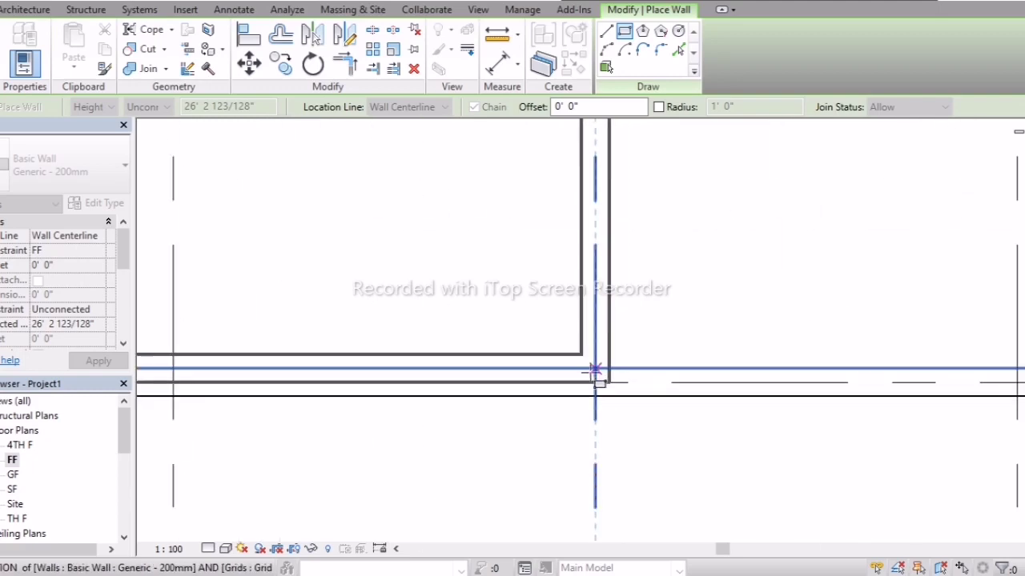
click(595, 384)
scroll(650, 416, down, 4)
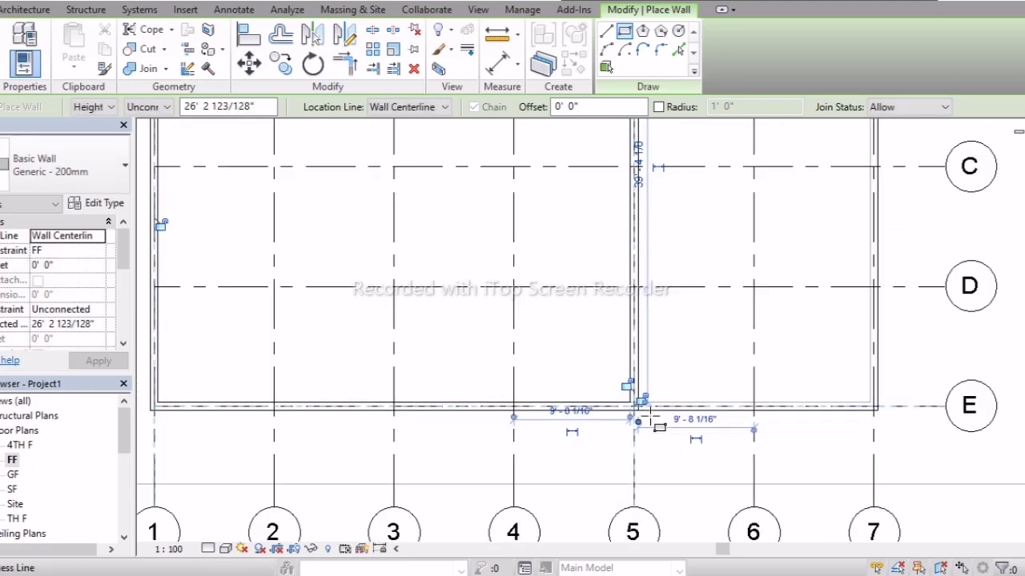
key(Escape)
key(Escape)
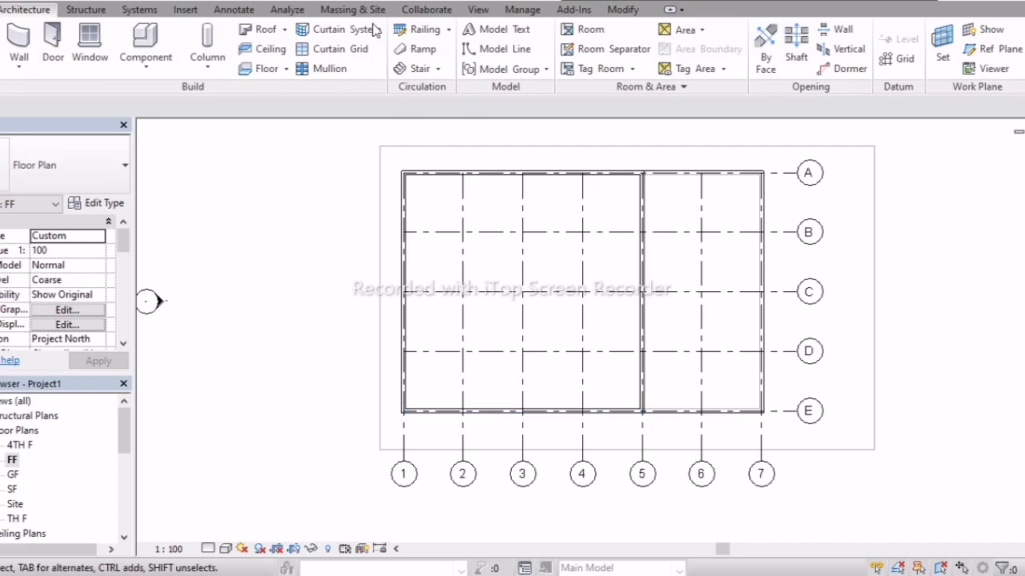
In the 3D front view, select the new FF walls and set their top constraint to Up to level: SF.
click(481, 12)
click(419, 42)
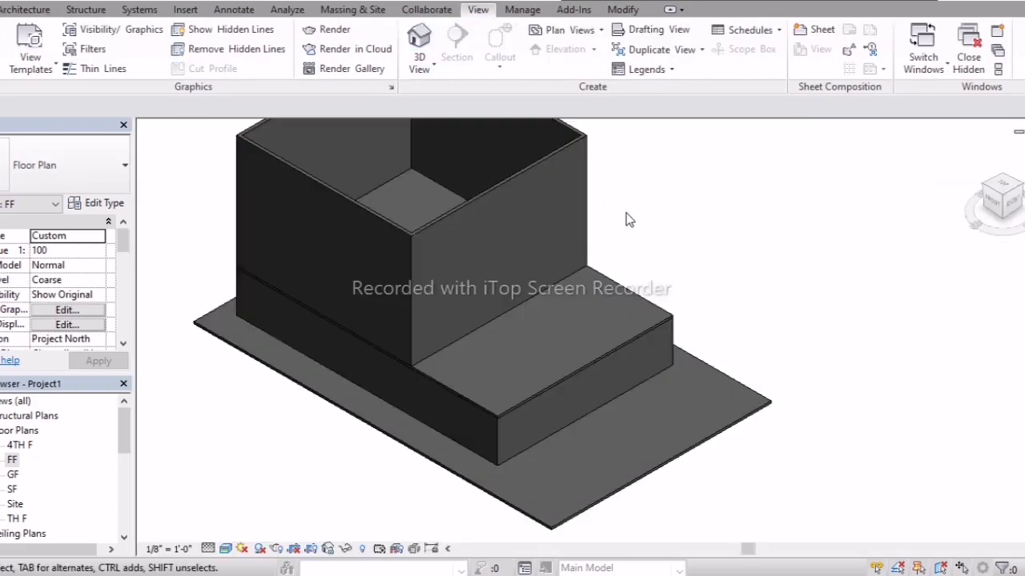
click(988, 204)
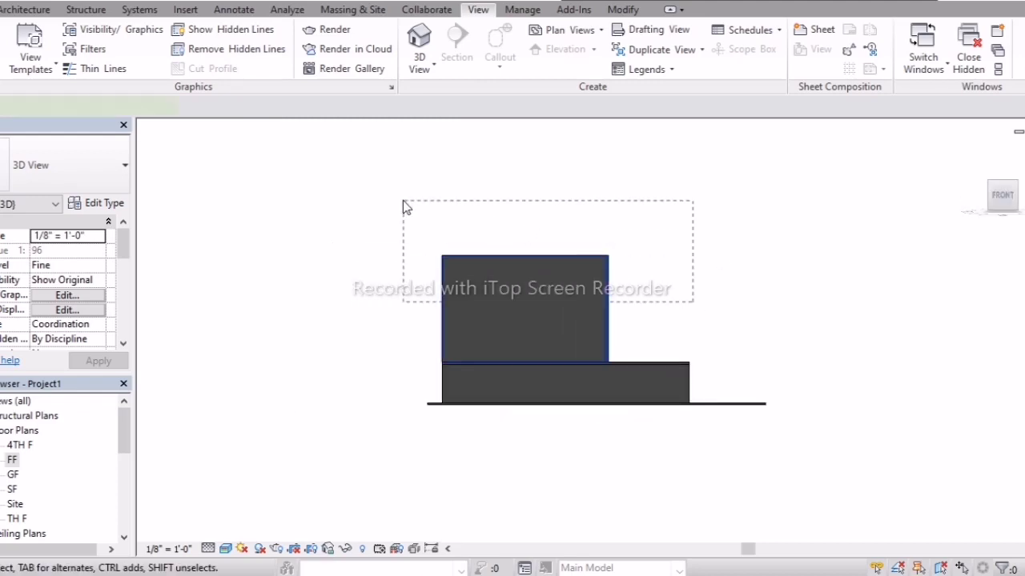
drag(403, 206, 403, 205)
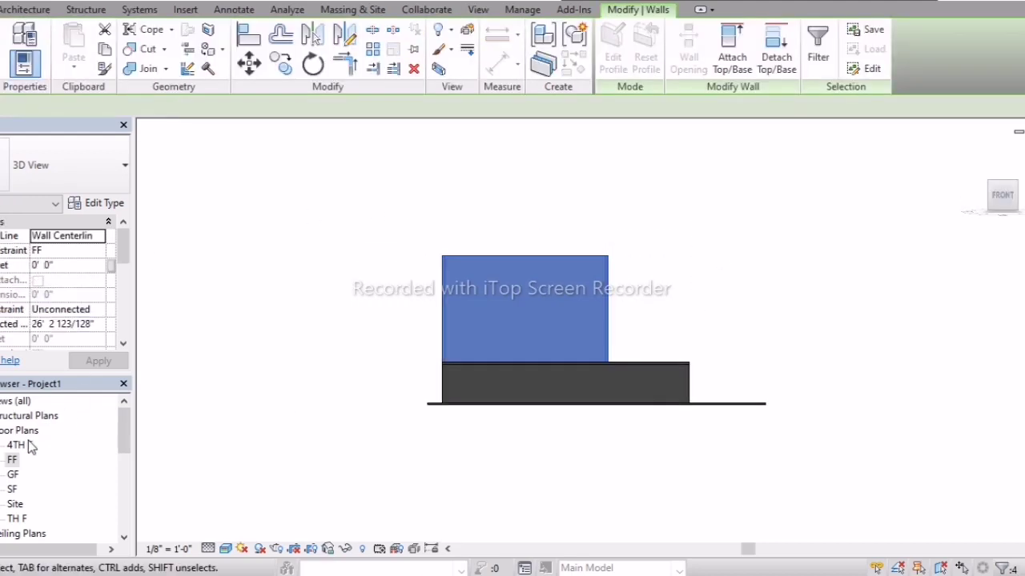
click(102, 315)
click(80, 352)
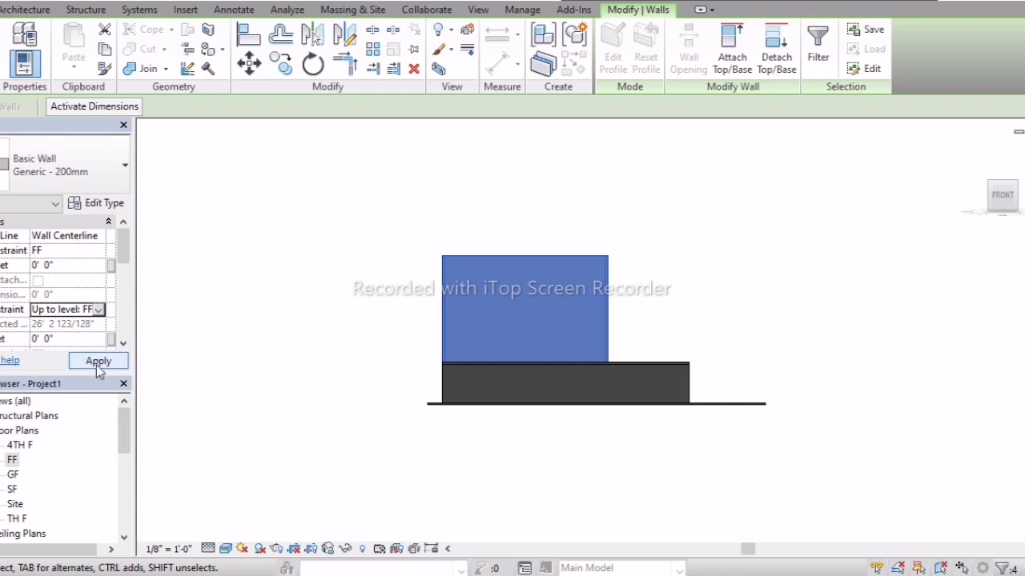
click(100, 310)
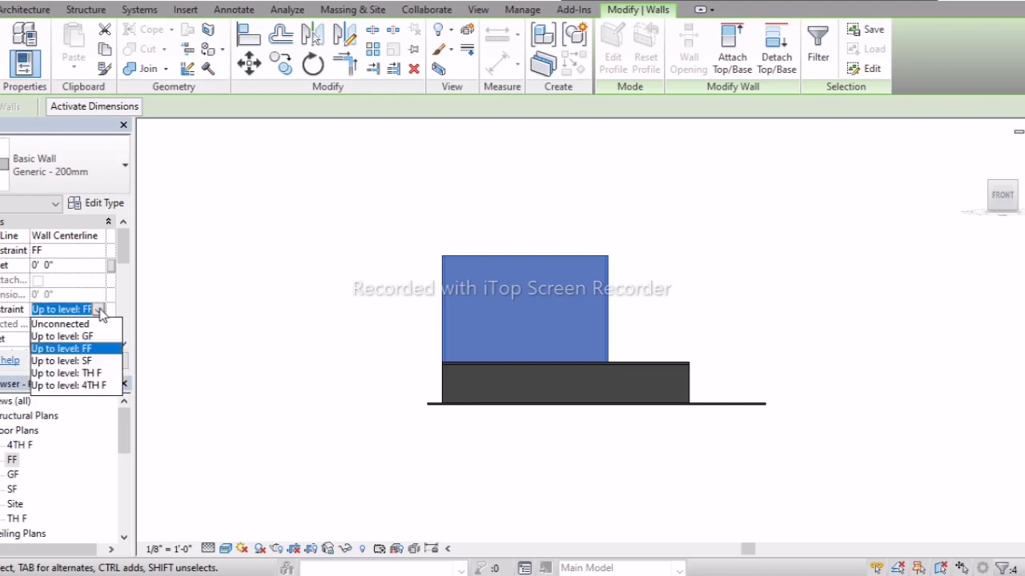
click(93, 362)
click(98, 361)
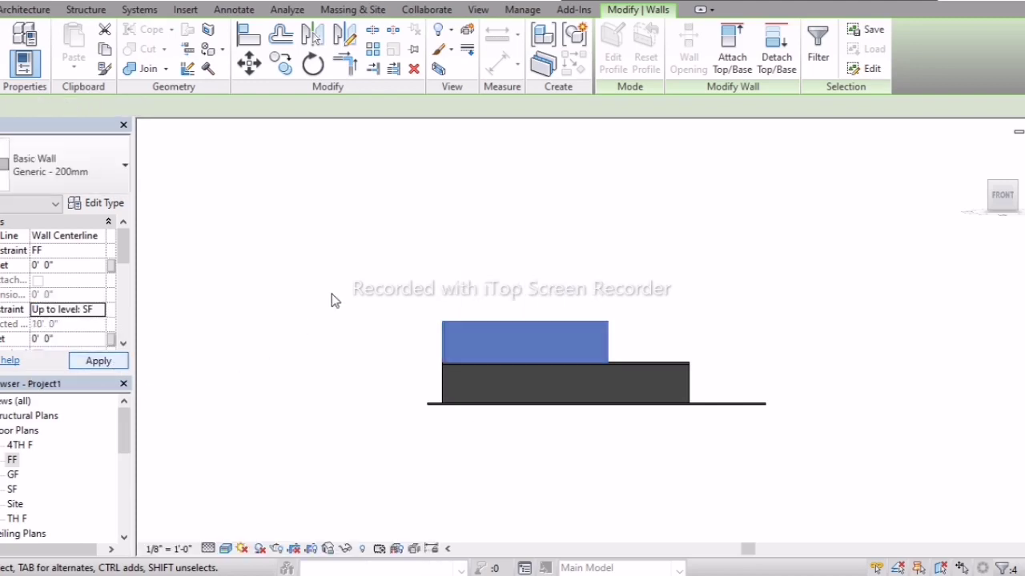
click(352, 251)
Examine the stepped two-storey model in the 3D home view from the front-right corner, including its walls and floors.
click(975, 154)
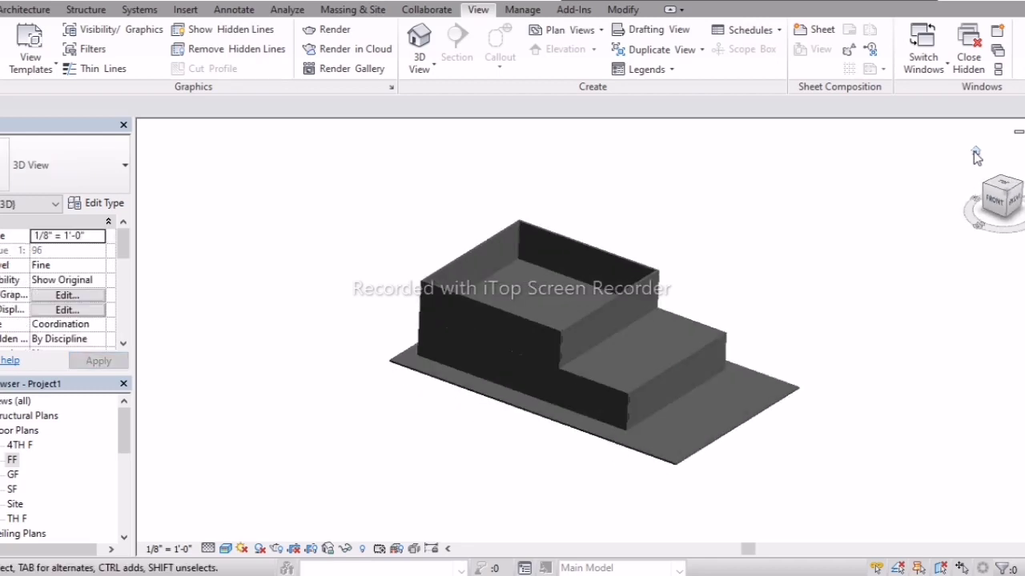
scroll(763, 260, up, 4)
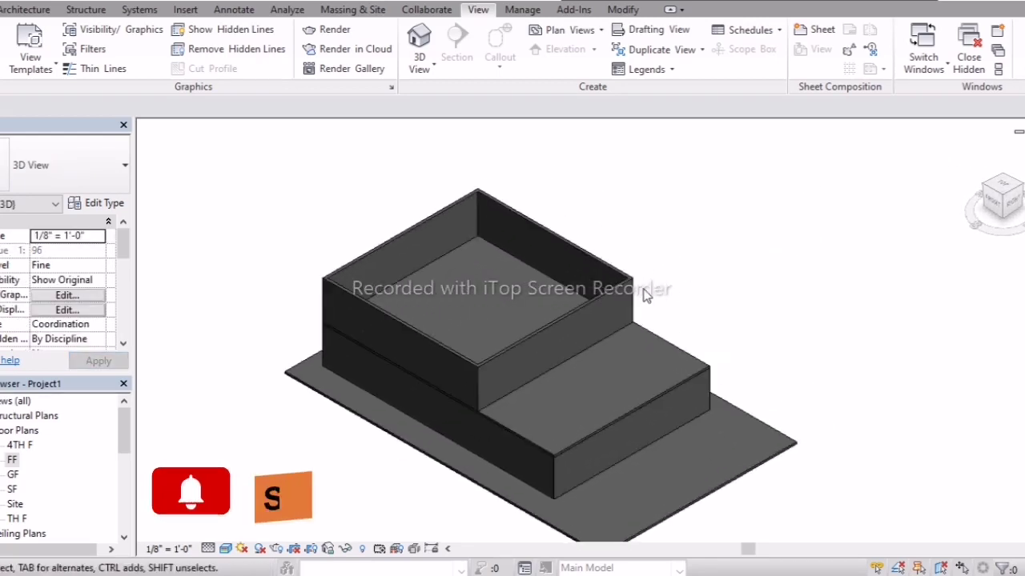
scroll(707, 260, down, 2)
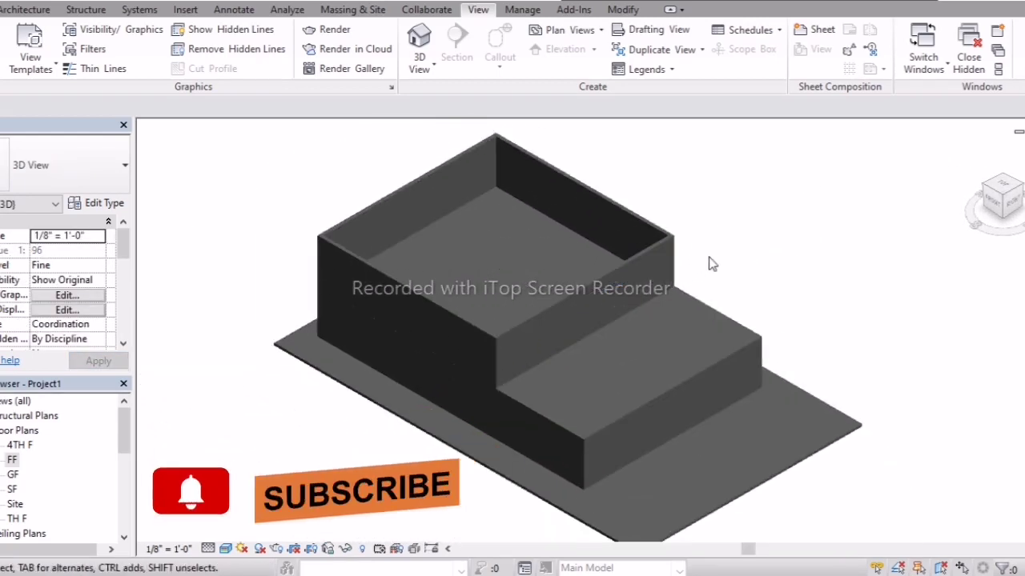
click(995, 207)
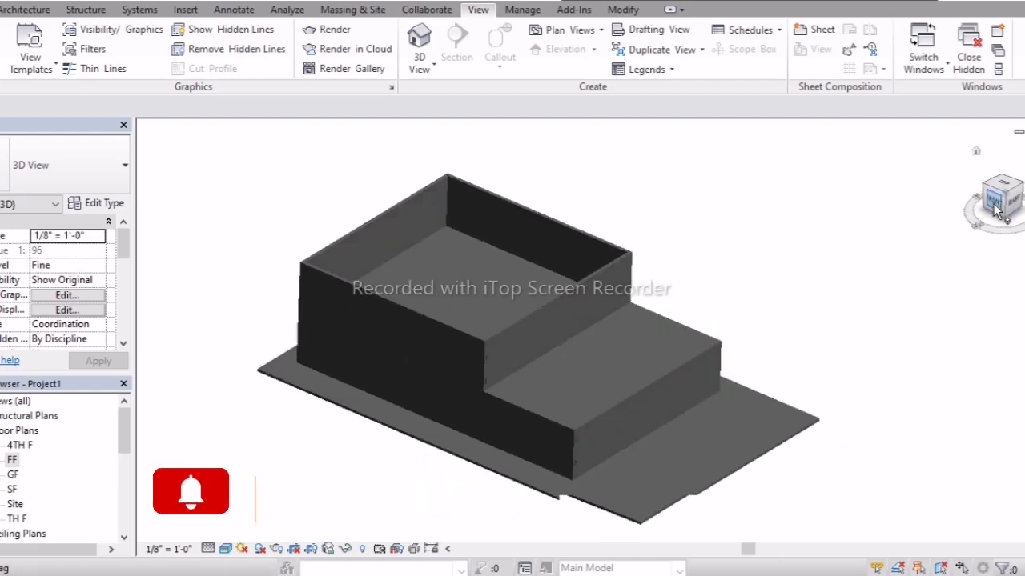
click(1014, 185)
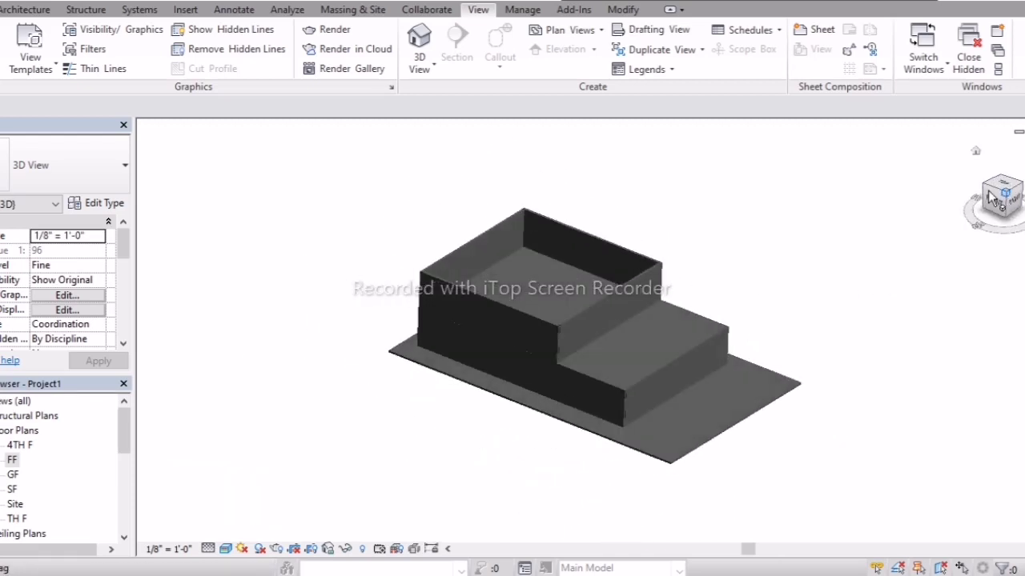
scroll(715, 281, up, 3)
middle_drag(734, 300, 695, 306)
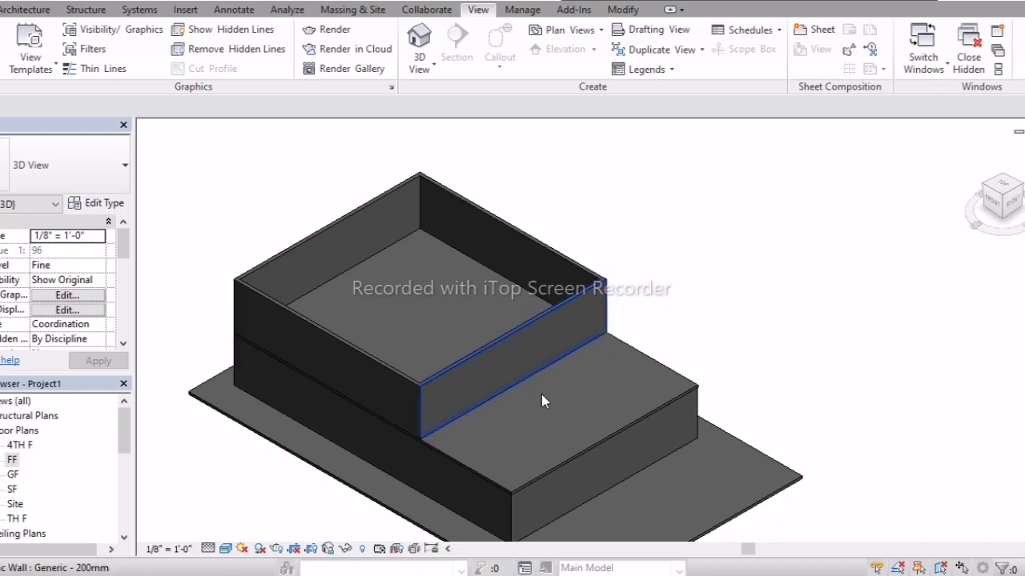
mouse_move(542, 401)
middle_down()
mouse_move(556, 409)
mouse_move(553, 350)
mouse_move(533, 392)
middle_up()
scroll(541, 392, down, 5)
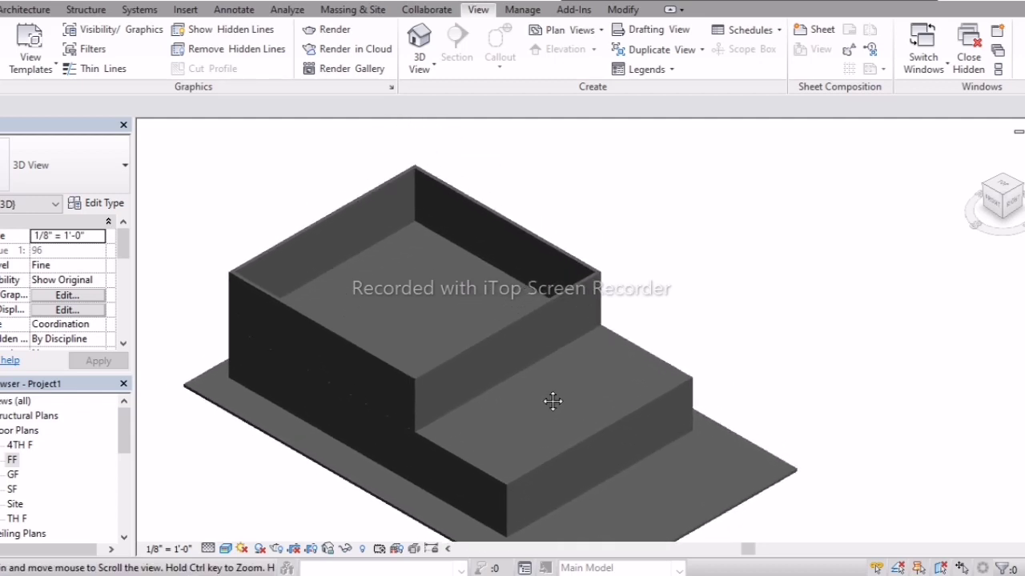
scroll(646, 490, up, 3)
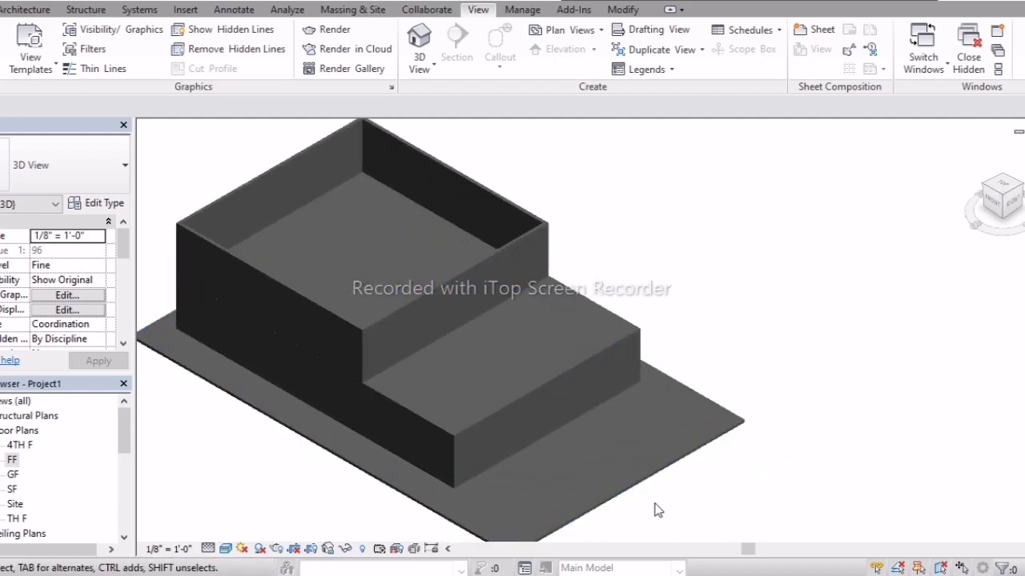
mouse_move(659, 507)
middle_down()
mouse_move(677, 508)
mouse_move(669, 502)
middle_up()
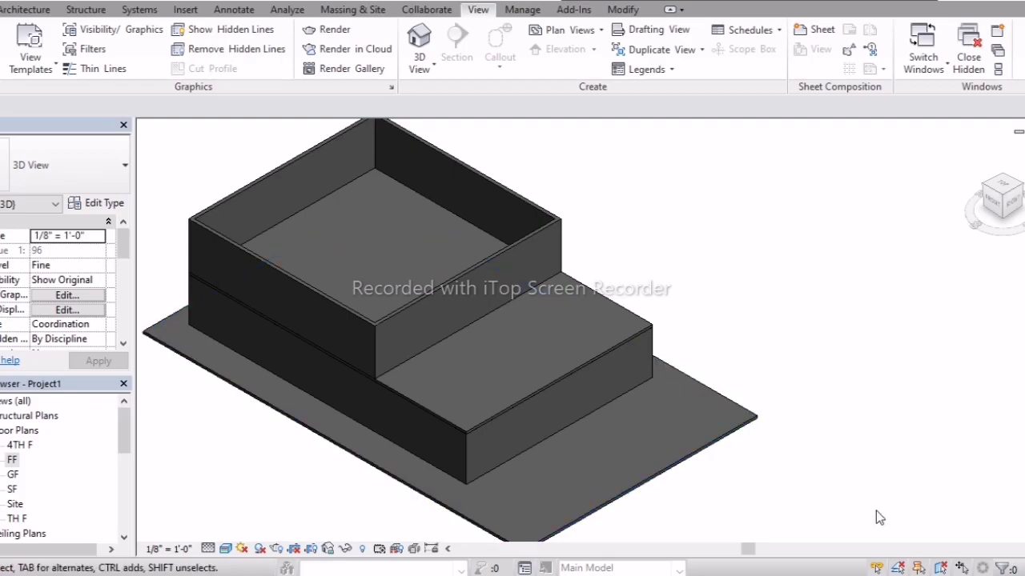